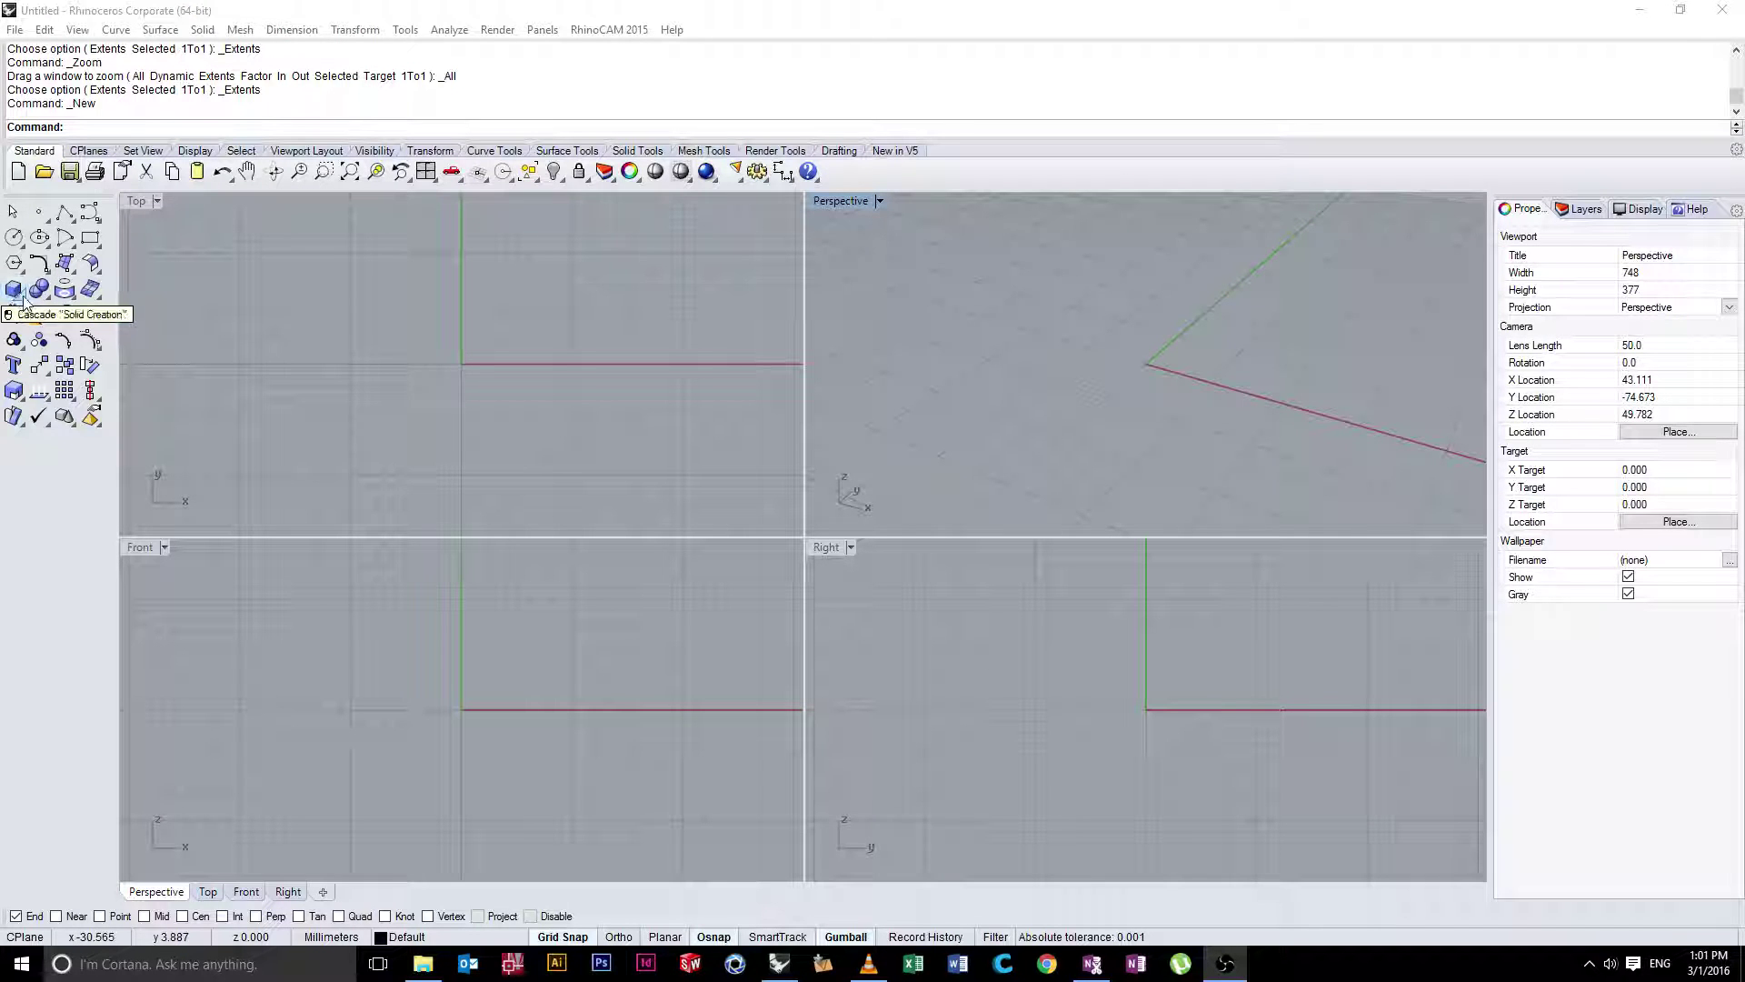
Create a 10 × 10 × 10 mm box from the origin, extending along positive X and Y and upward
left_click(24, 300)
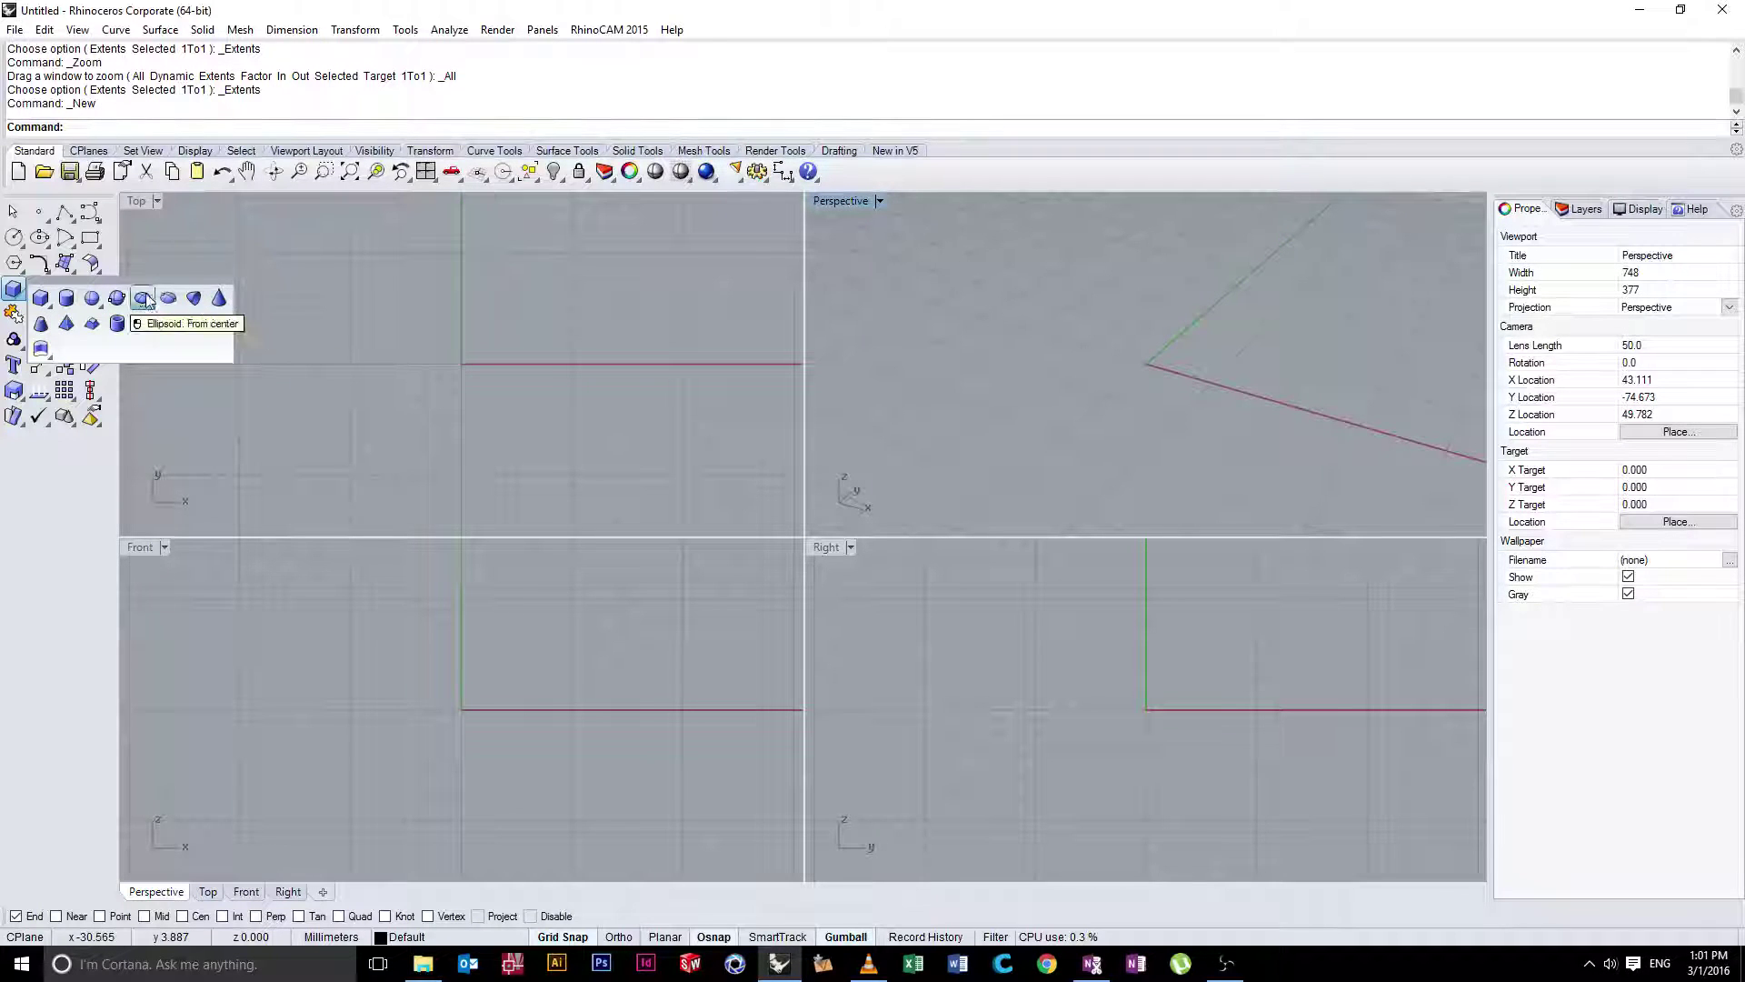
left_click(41, 297)
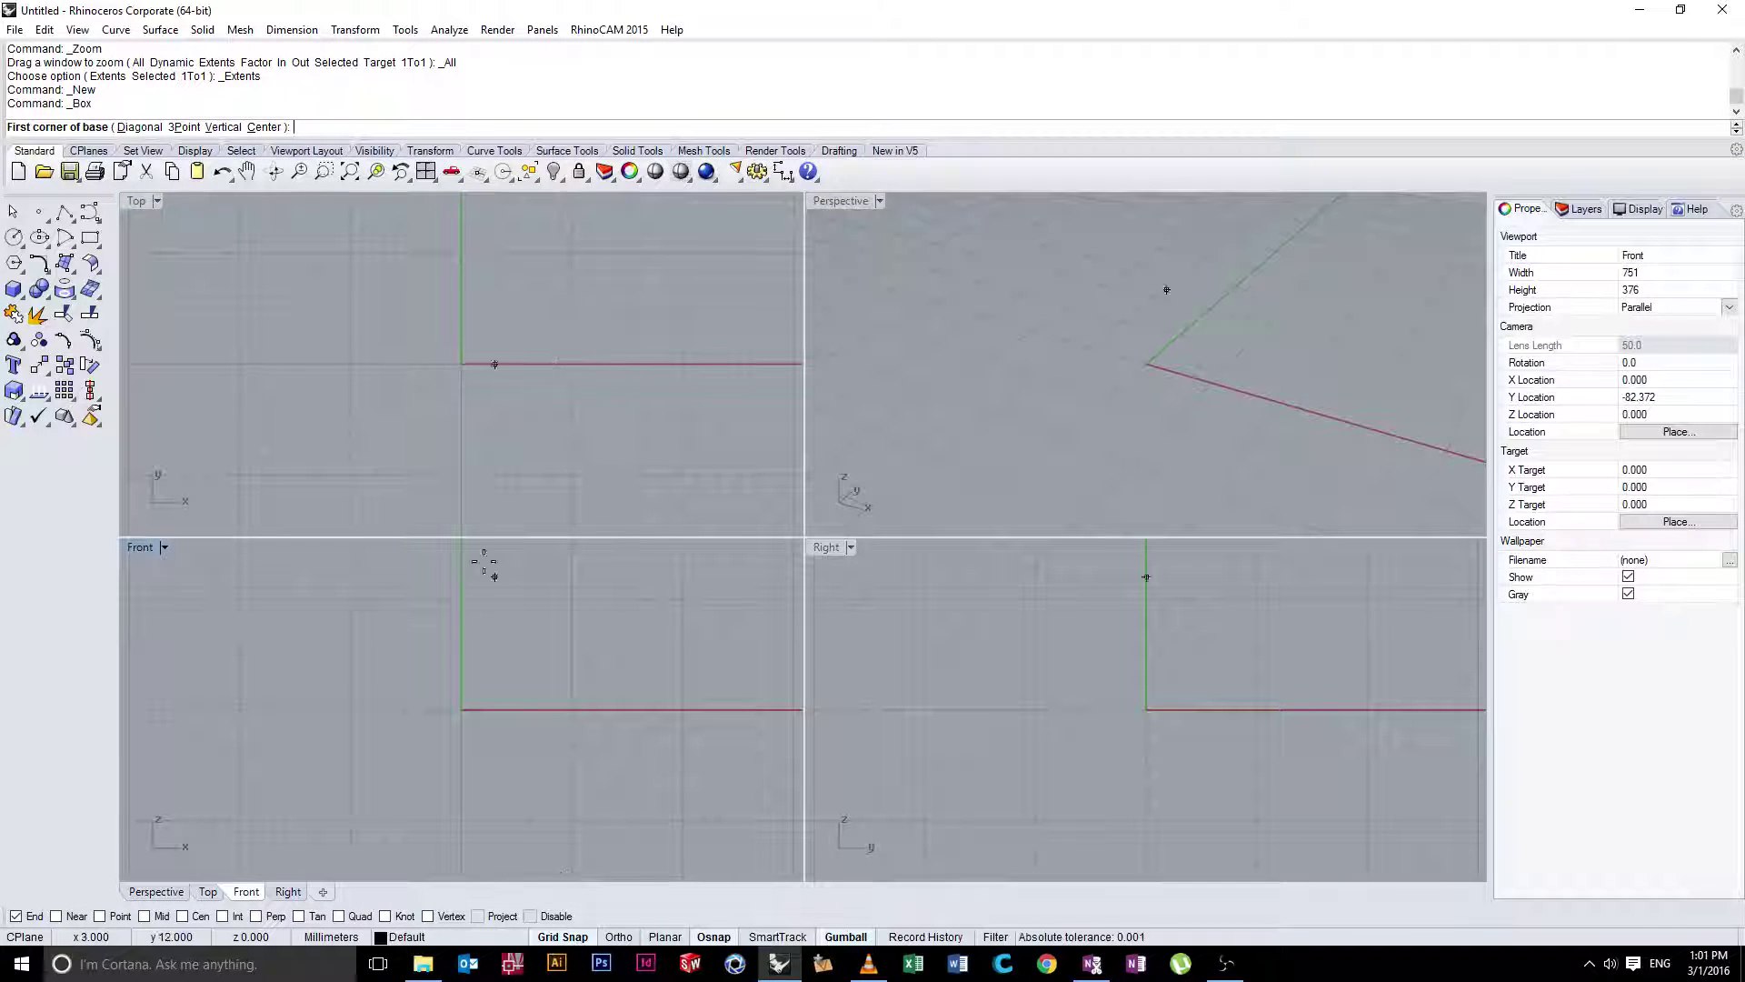
right_click_drag(475, 363, 483, 379)
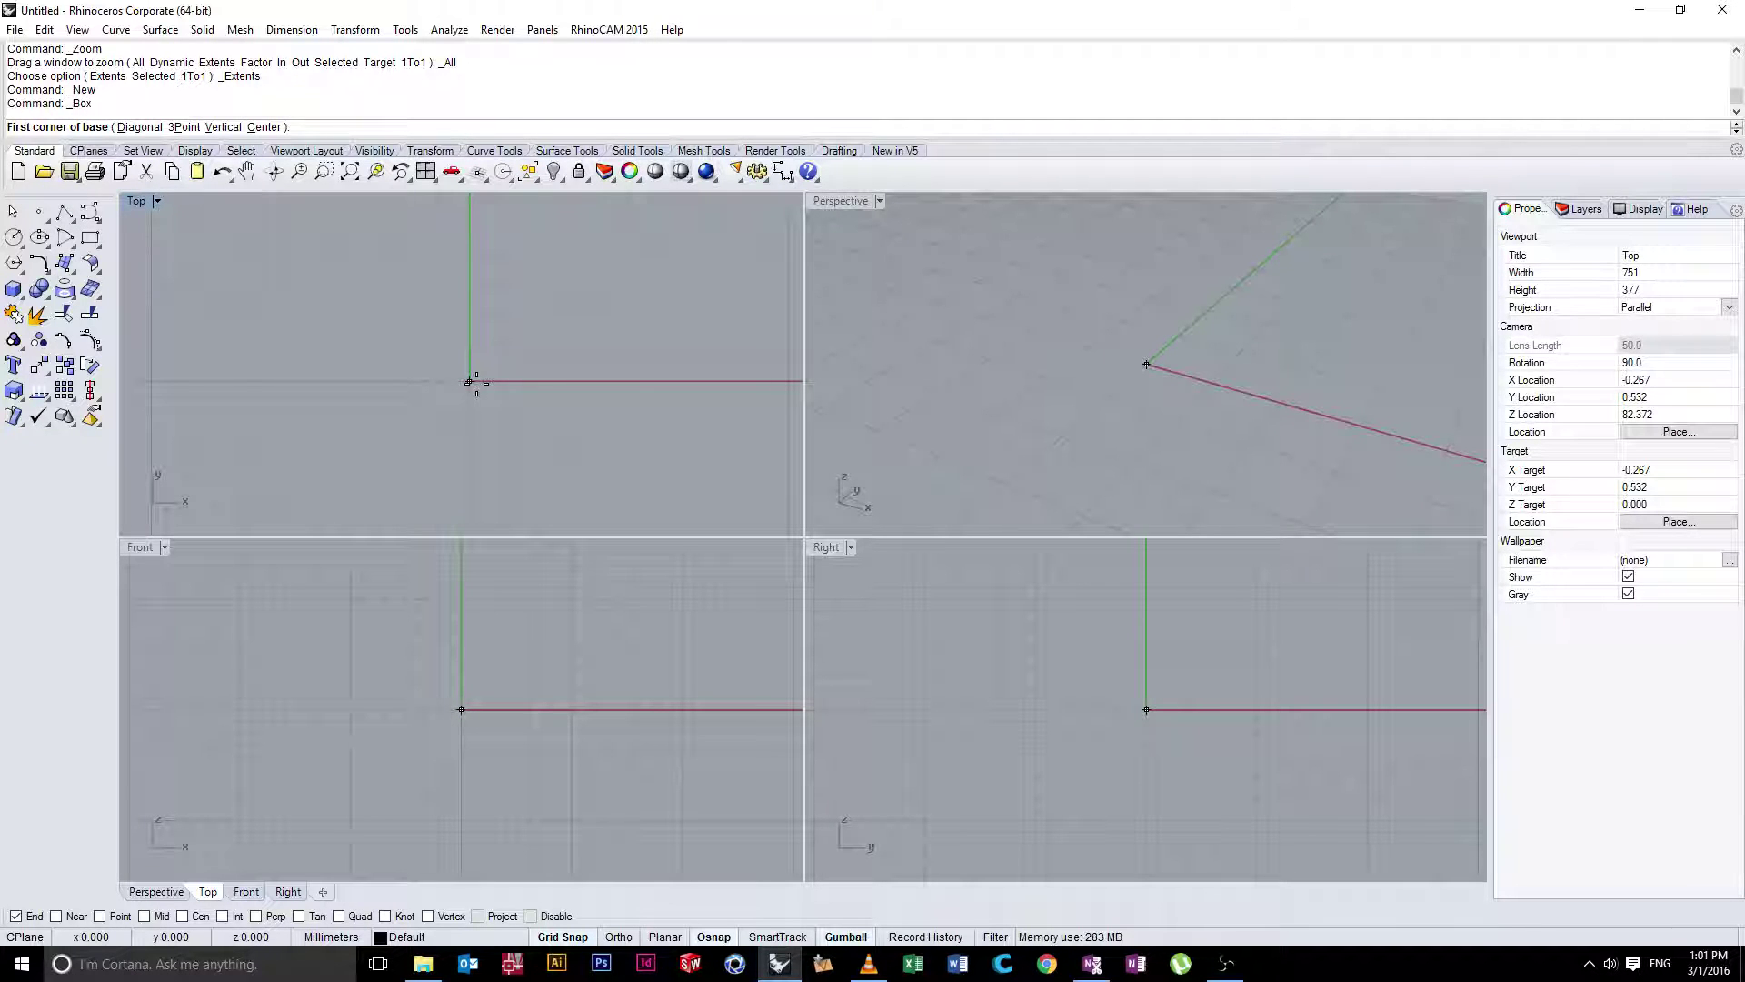
left_click(469, 381)
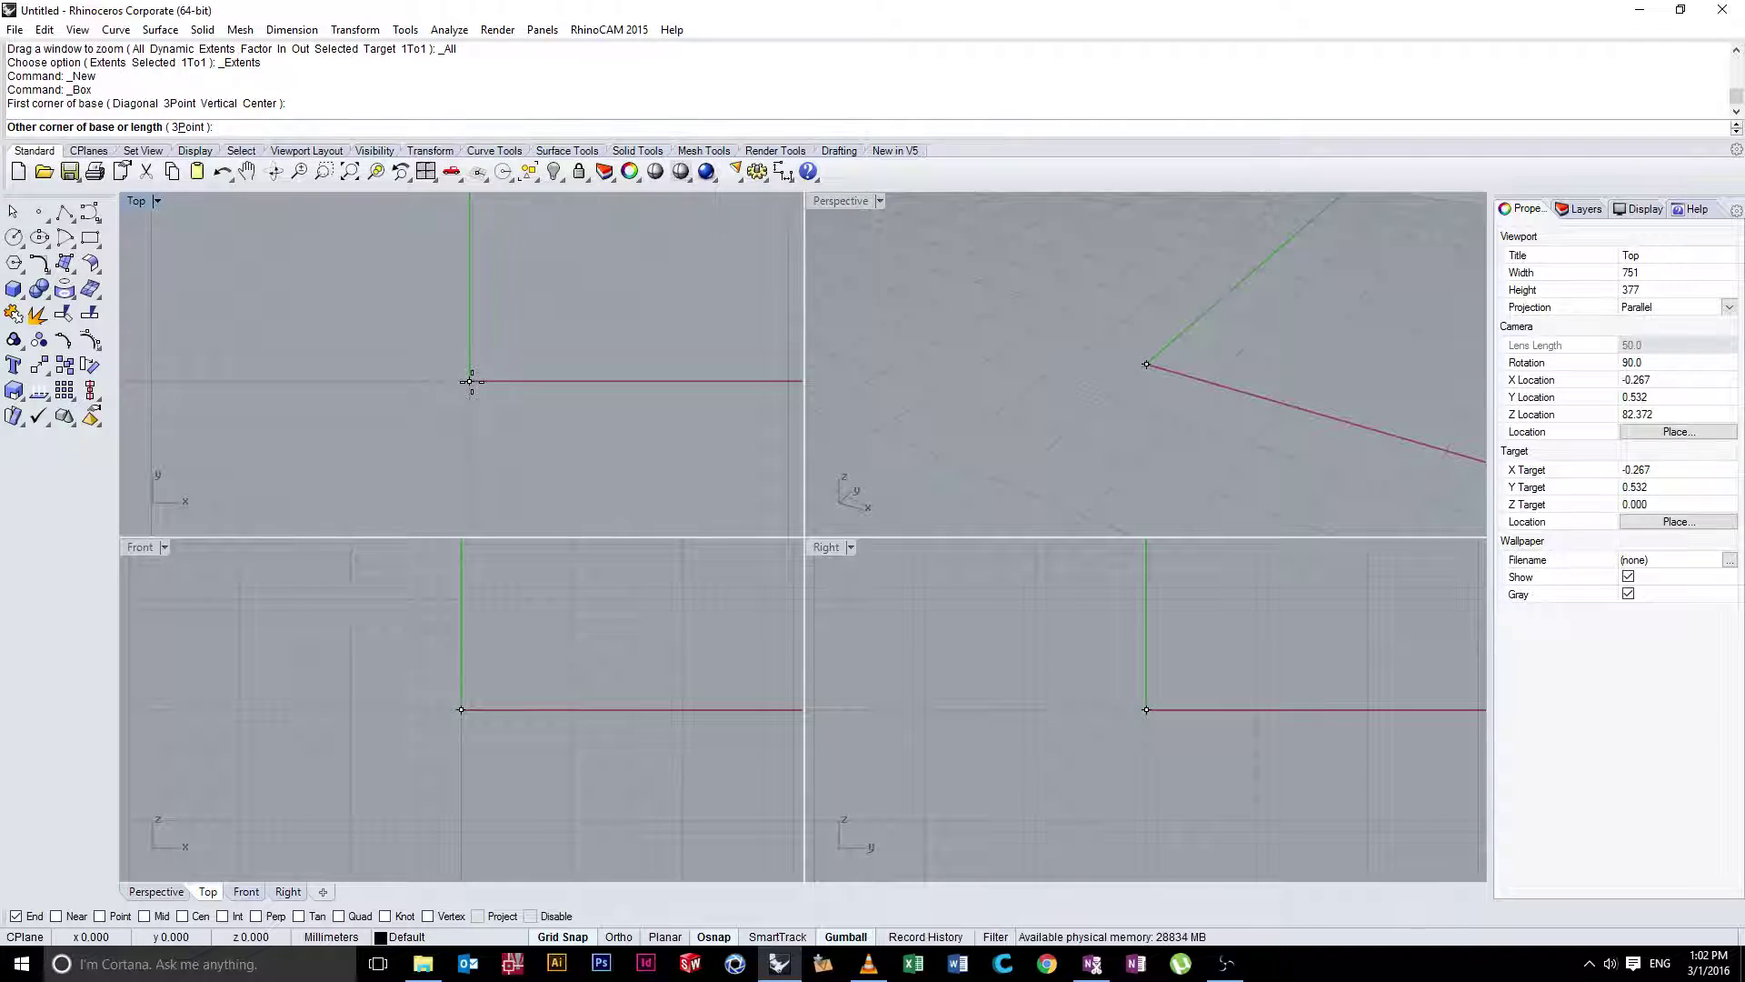
right_click_drag(506, 373, 518, 456)
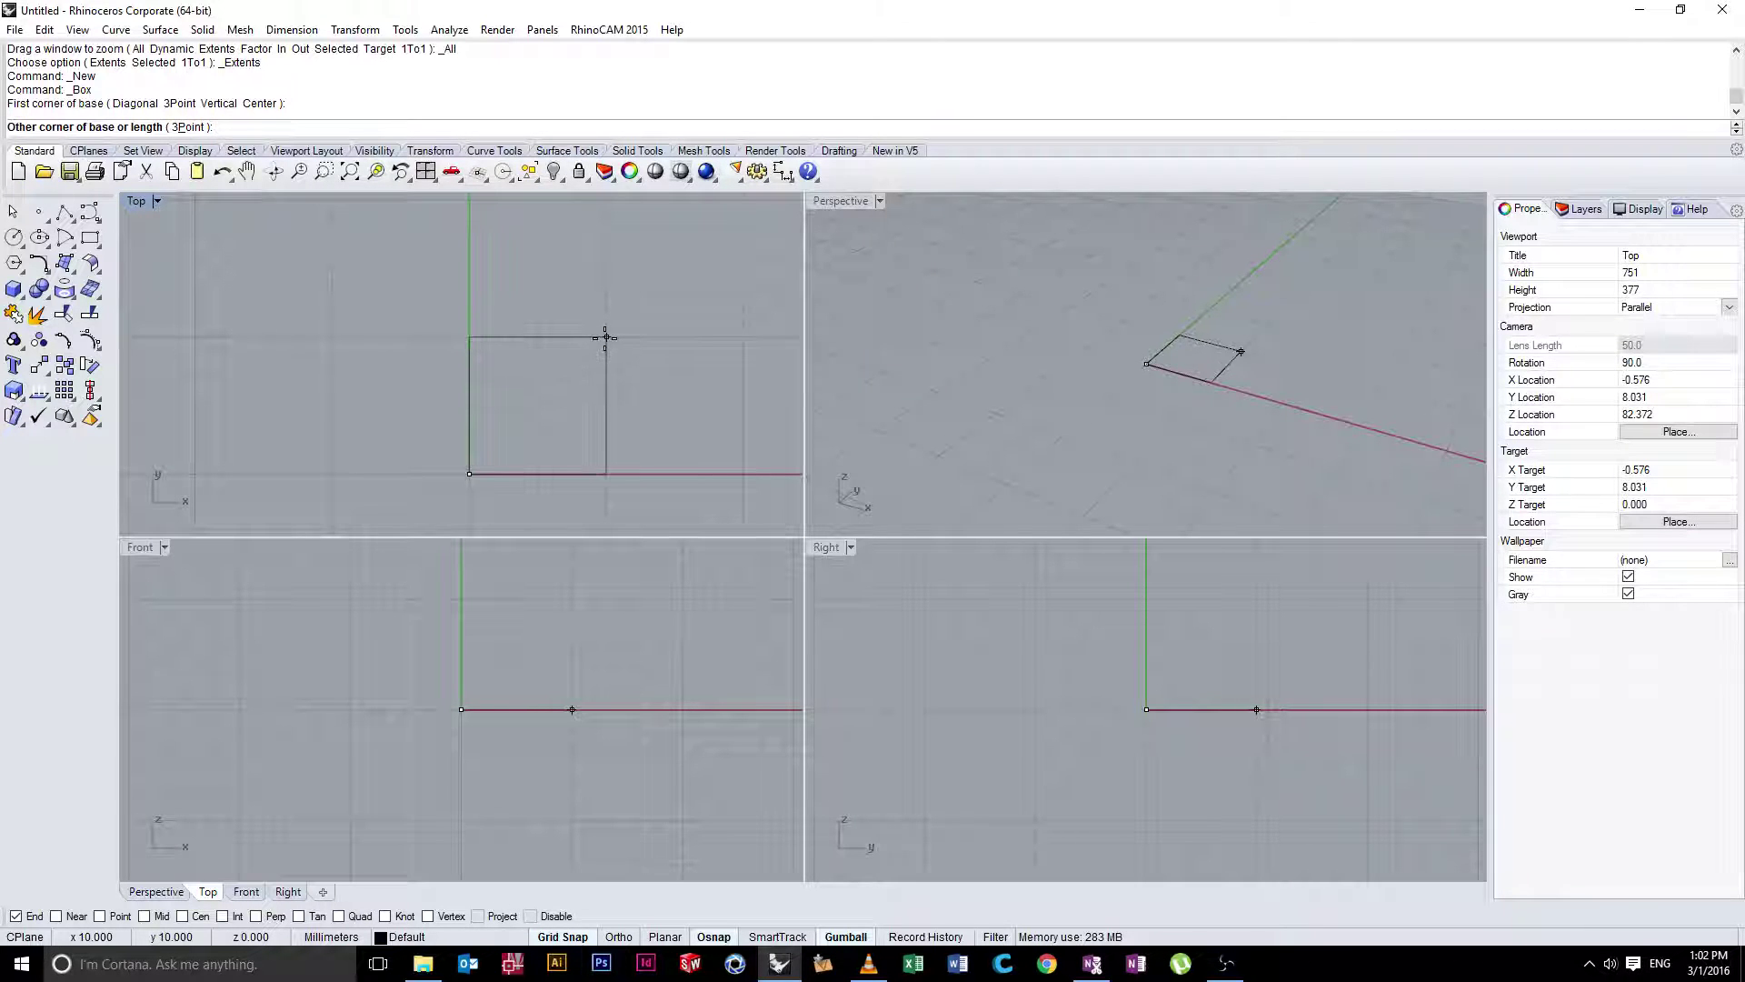
left_click(605, 338)
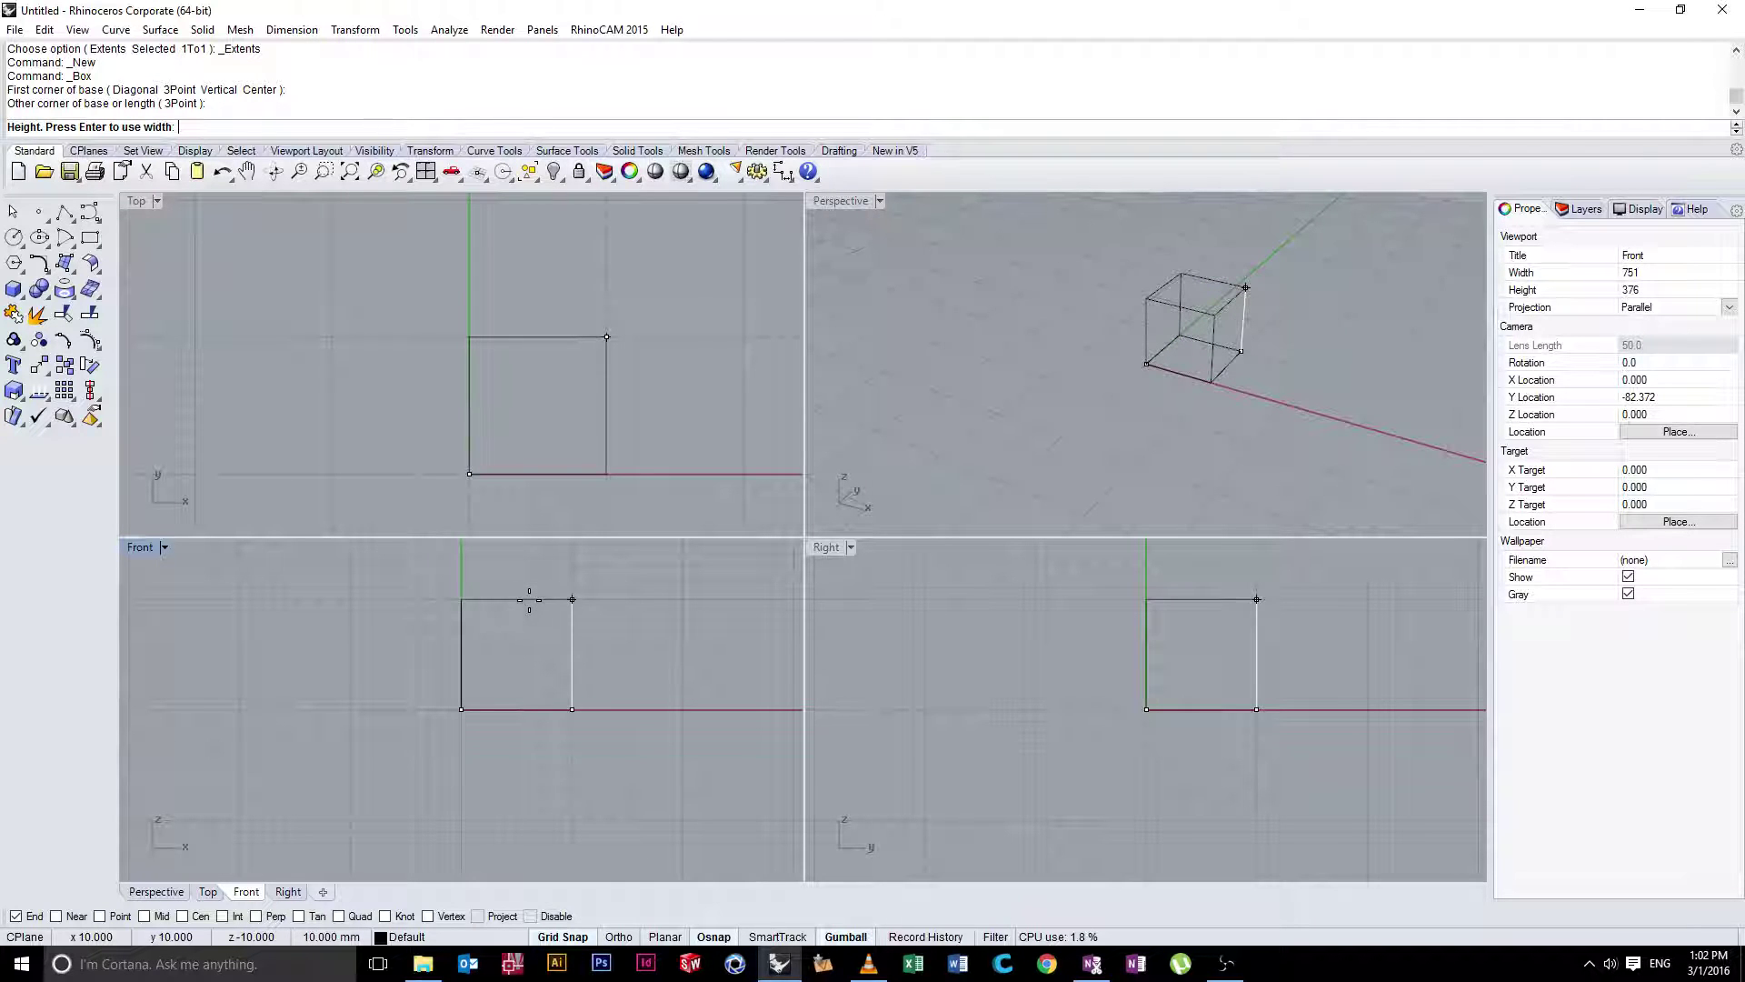
left_click(482, 600)
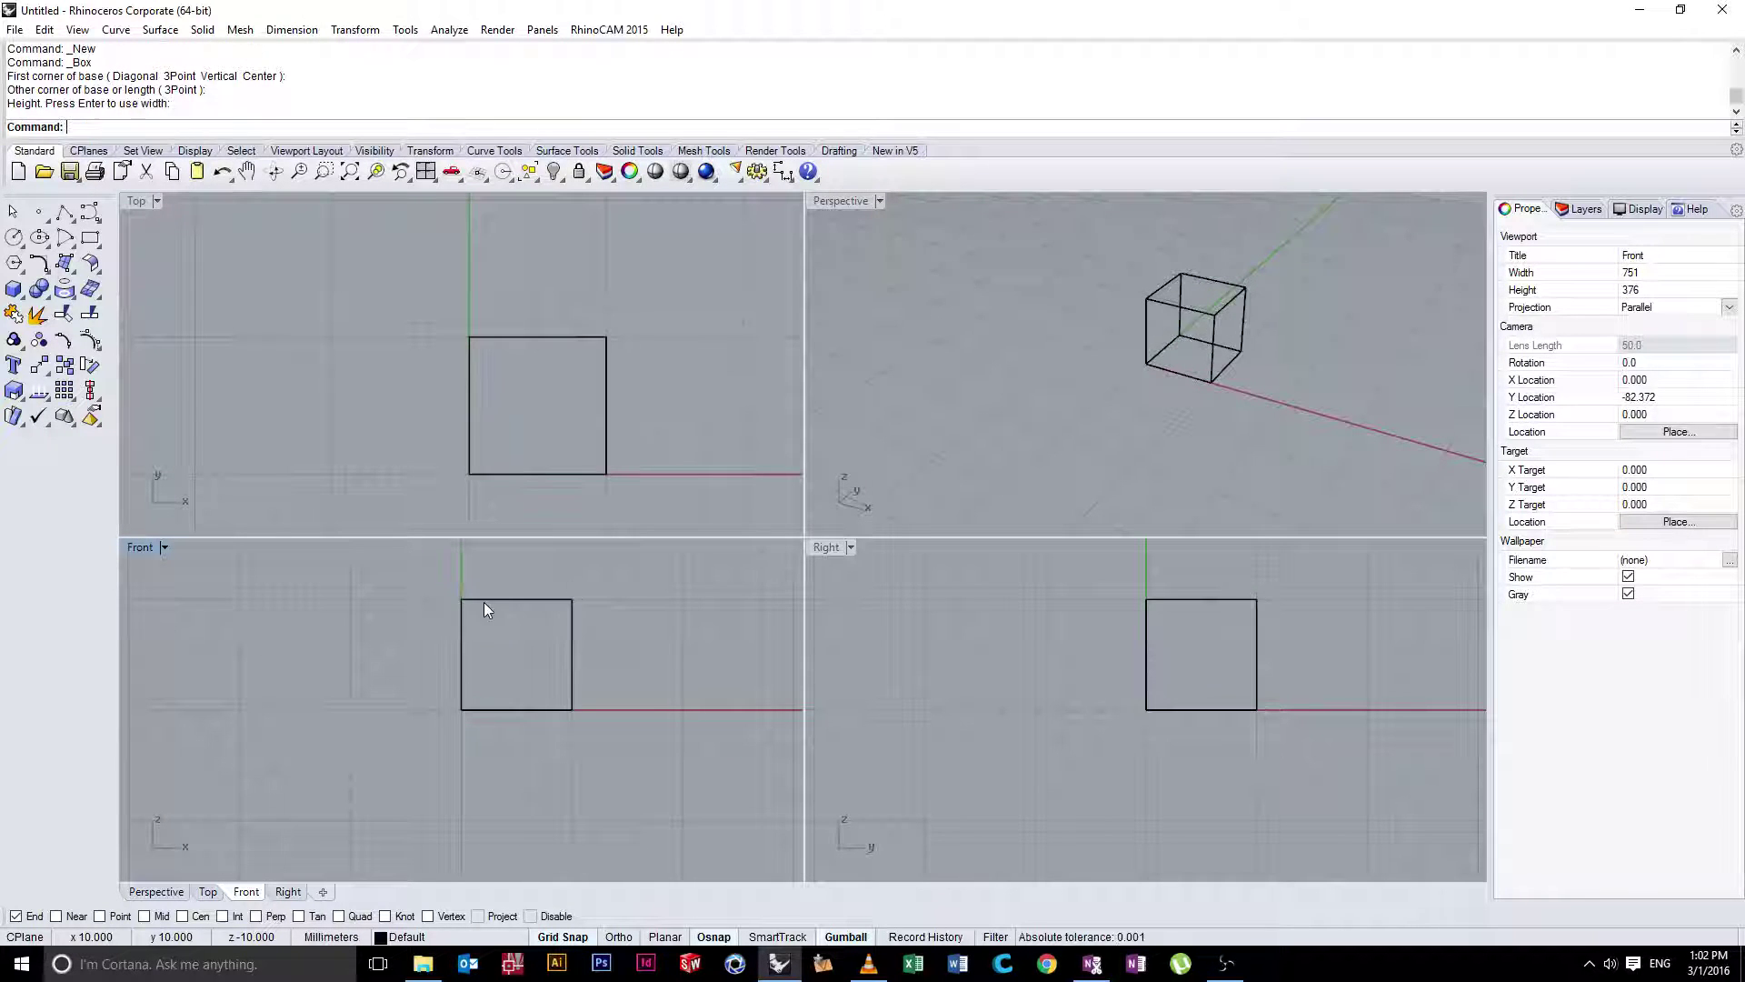
Switch the Perspective viewport to Shaded display and view the box from a lower angle
left_click(881, 202)
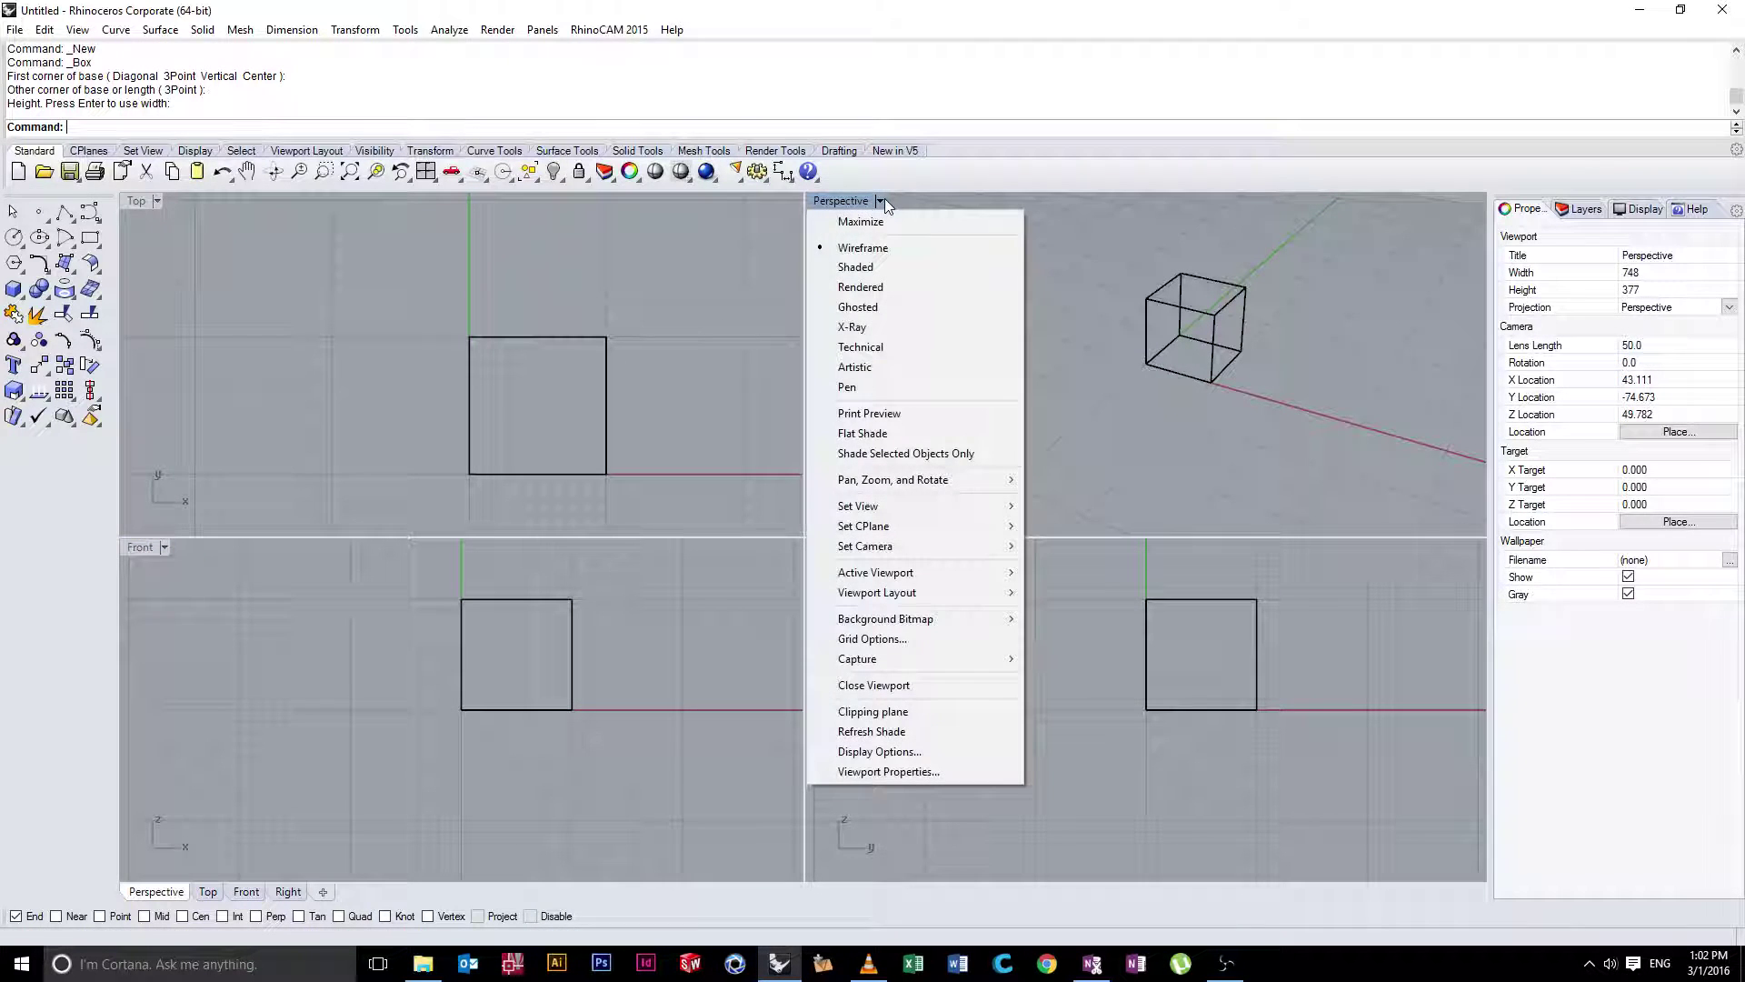
left_click(875, 269)
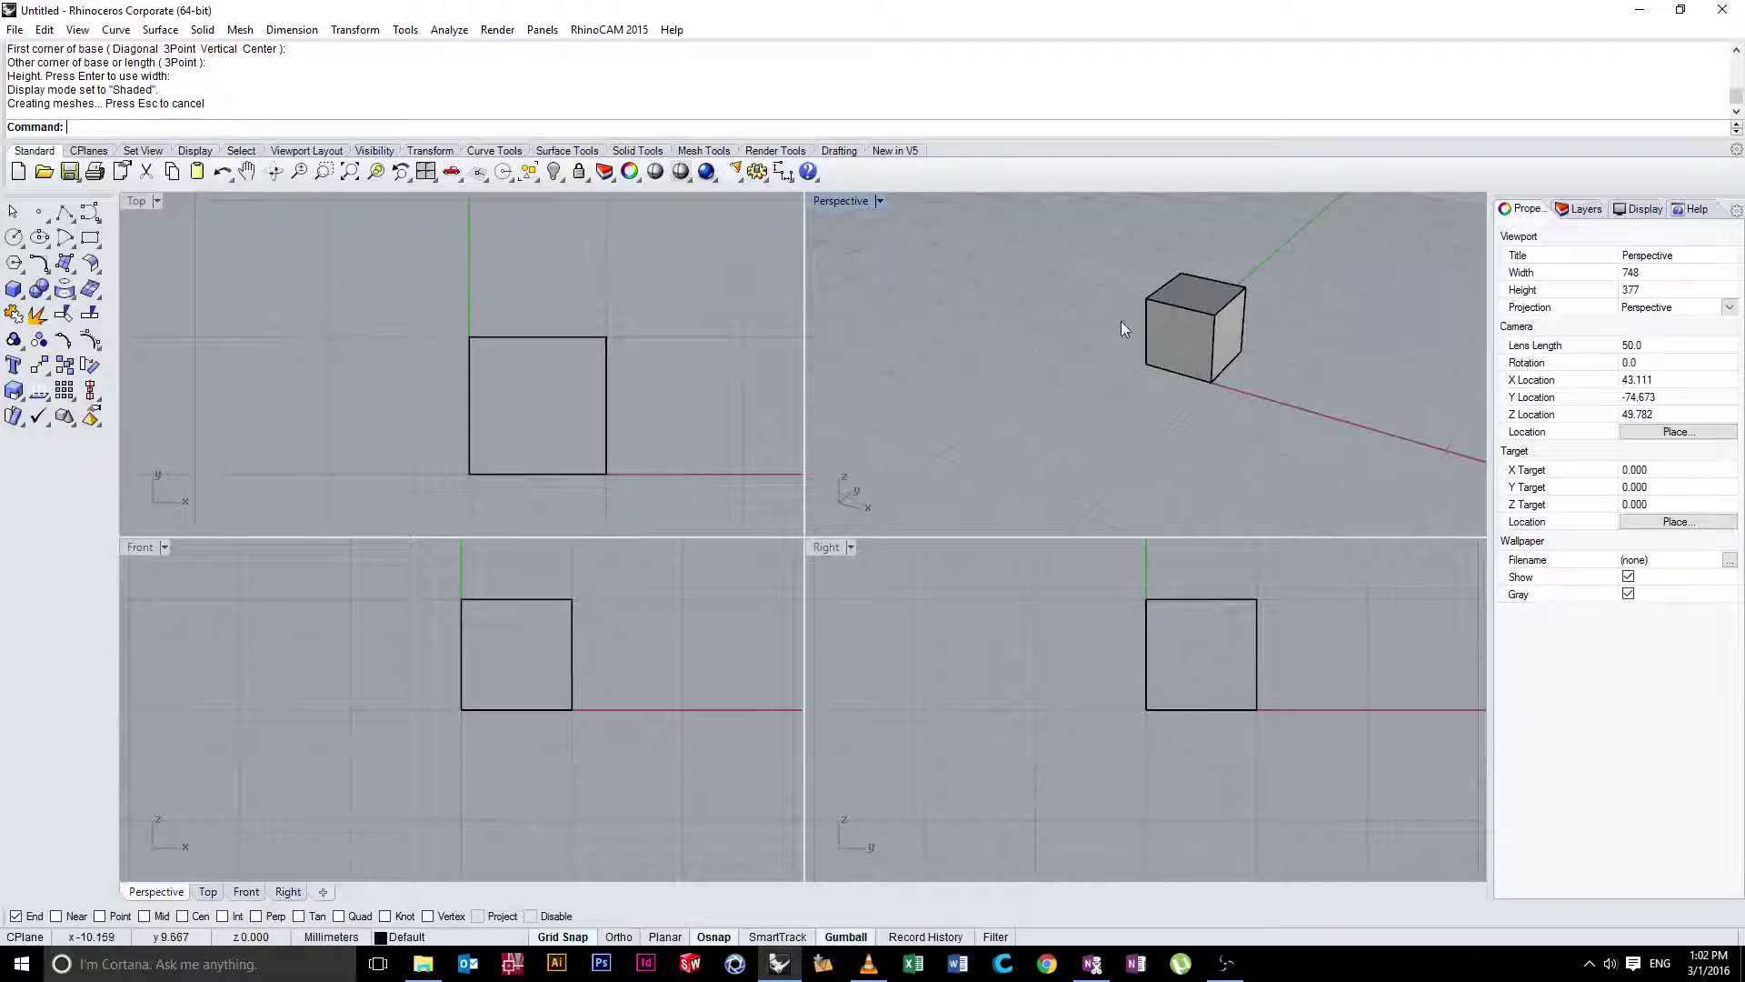
mouse_move(1186, 318)
right_mouse_down()
mouse_move(1129, 296)
mouse_move(1111, 404)
mouse_move(1303, 385)
mouse_move(1303, 295)
mouse_move(1082, 283)
mouse_move(1050, 350)
right_mouse_up()
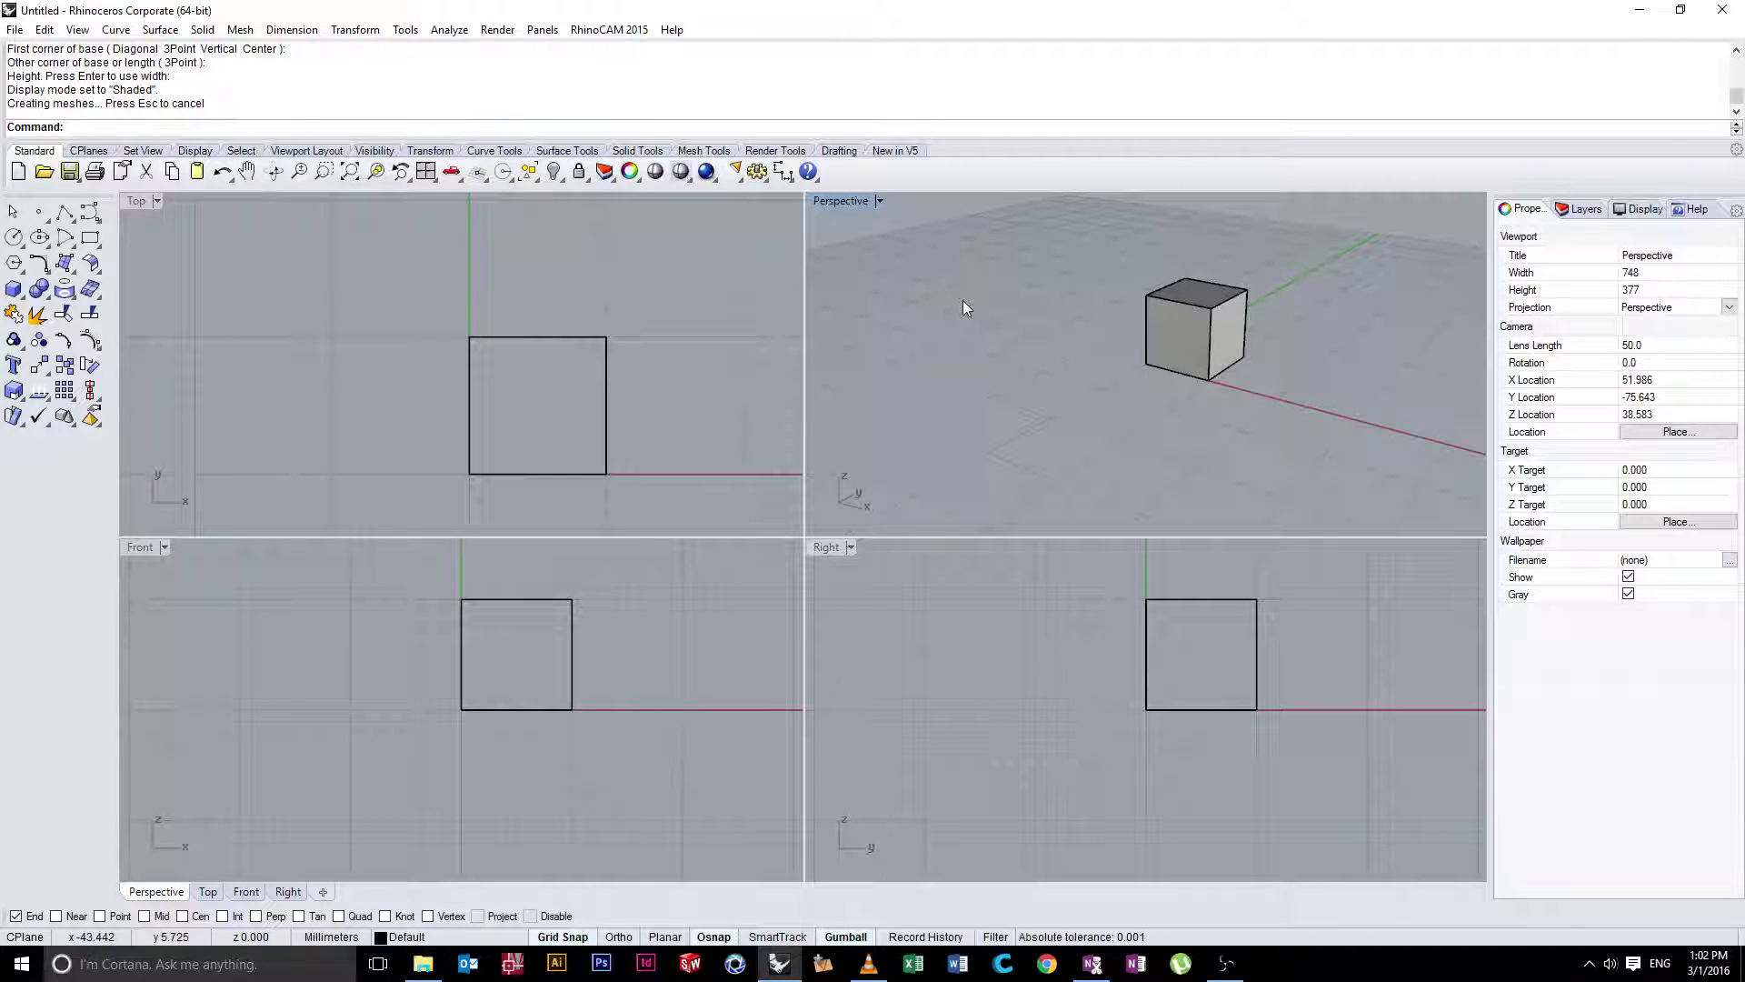
Delete the box, undo the deletion, and delete the box again
left_click(1170, 313)
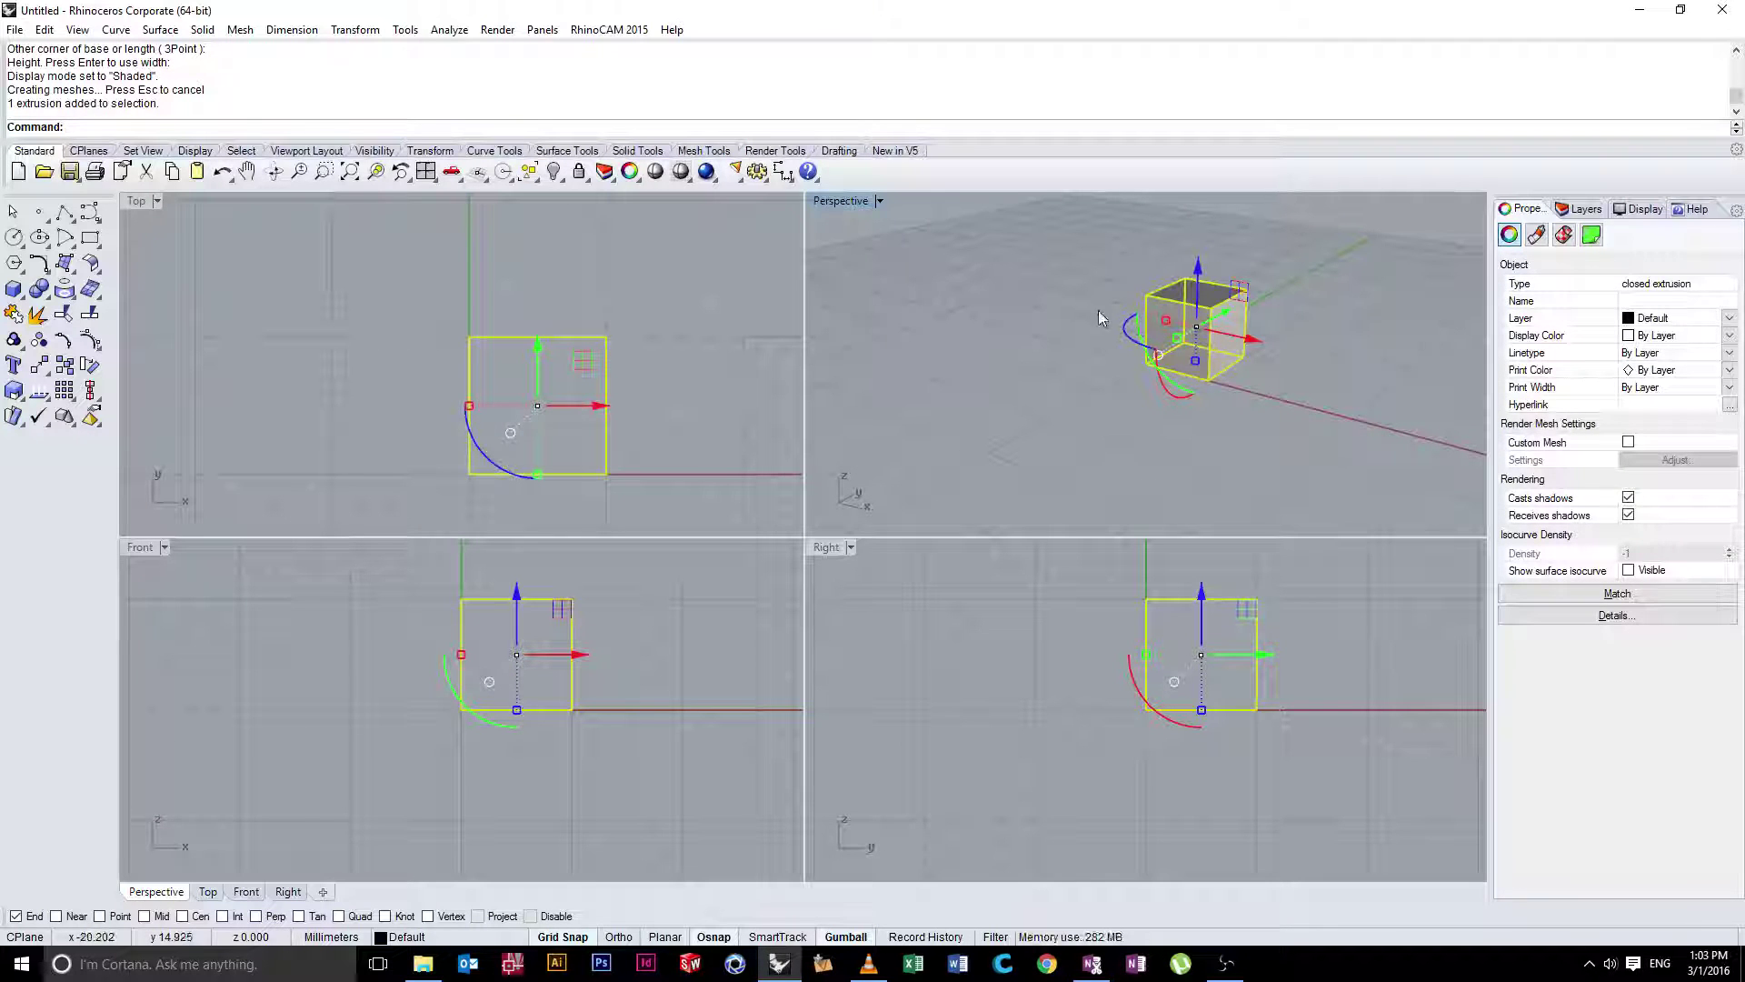
key("Delete")
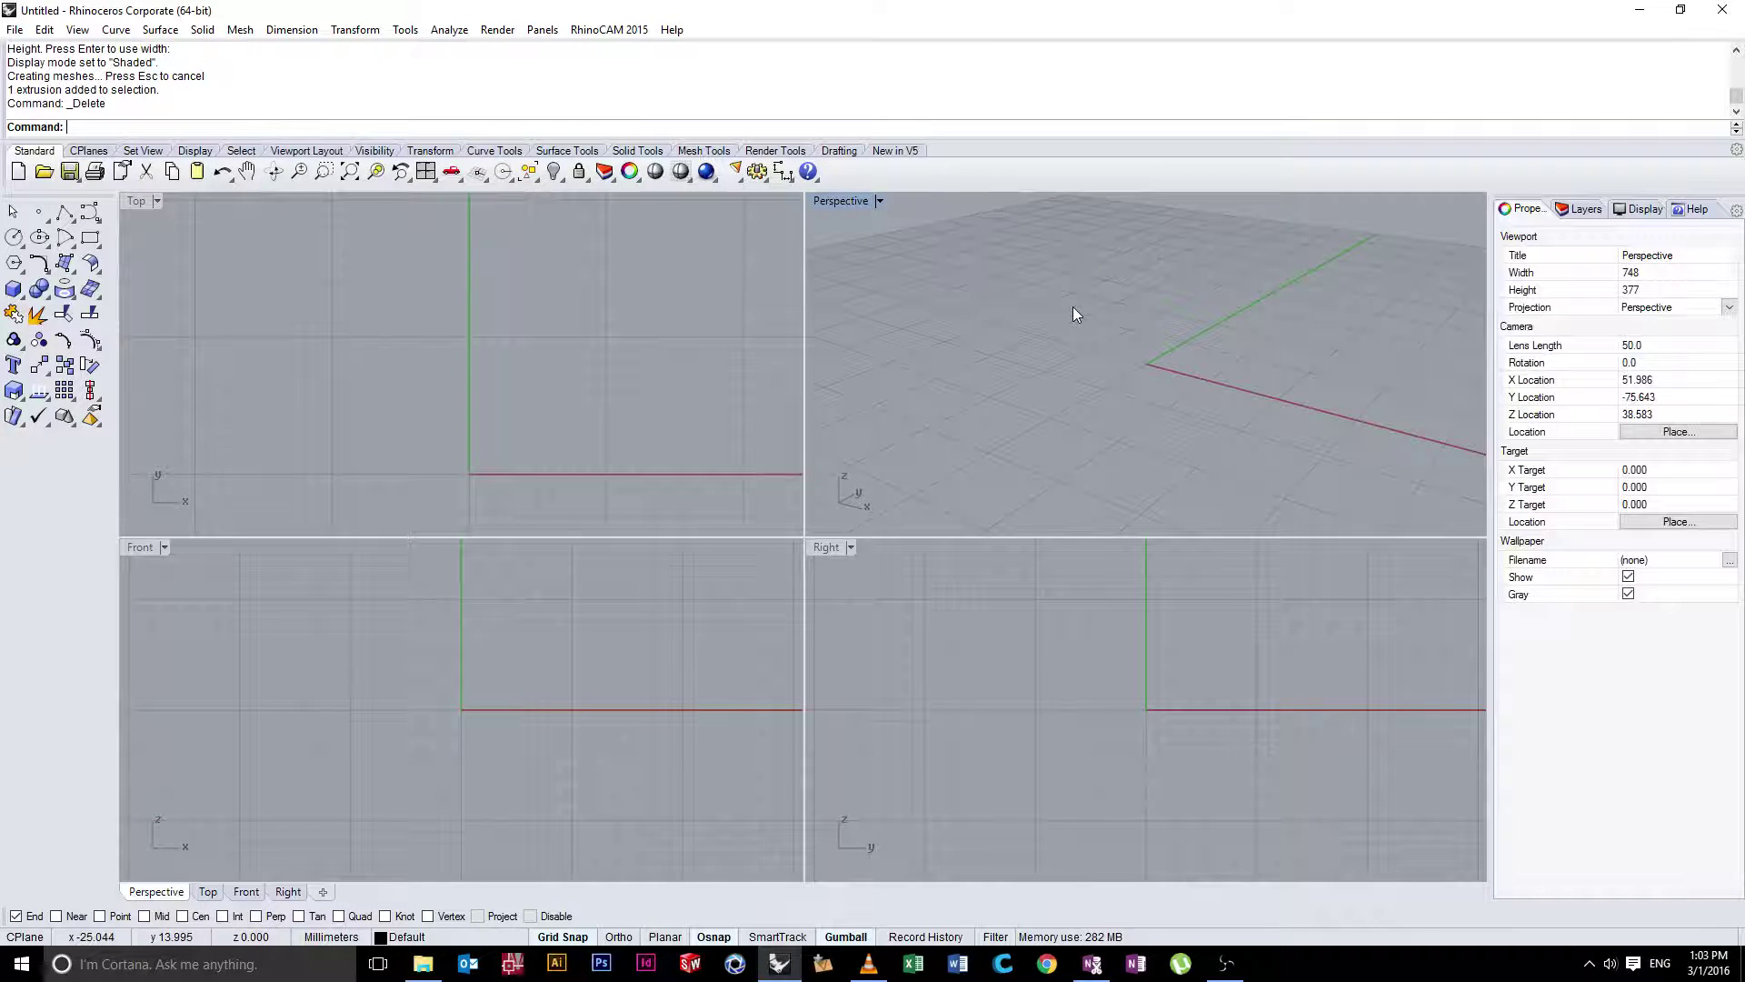
key("ctrl+z")
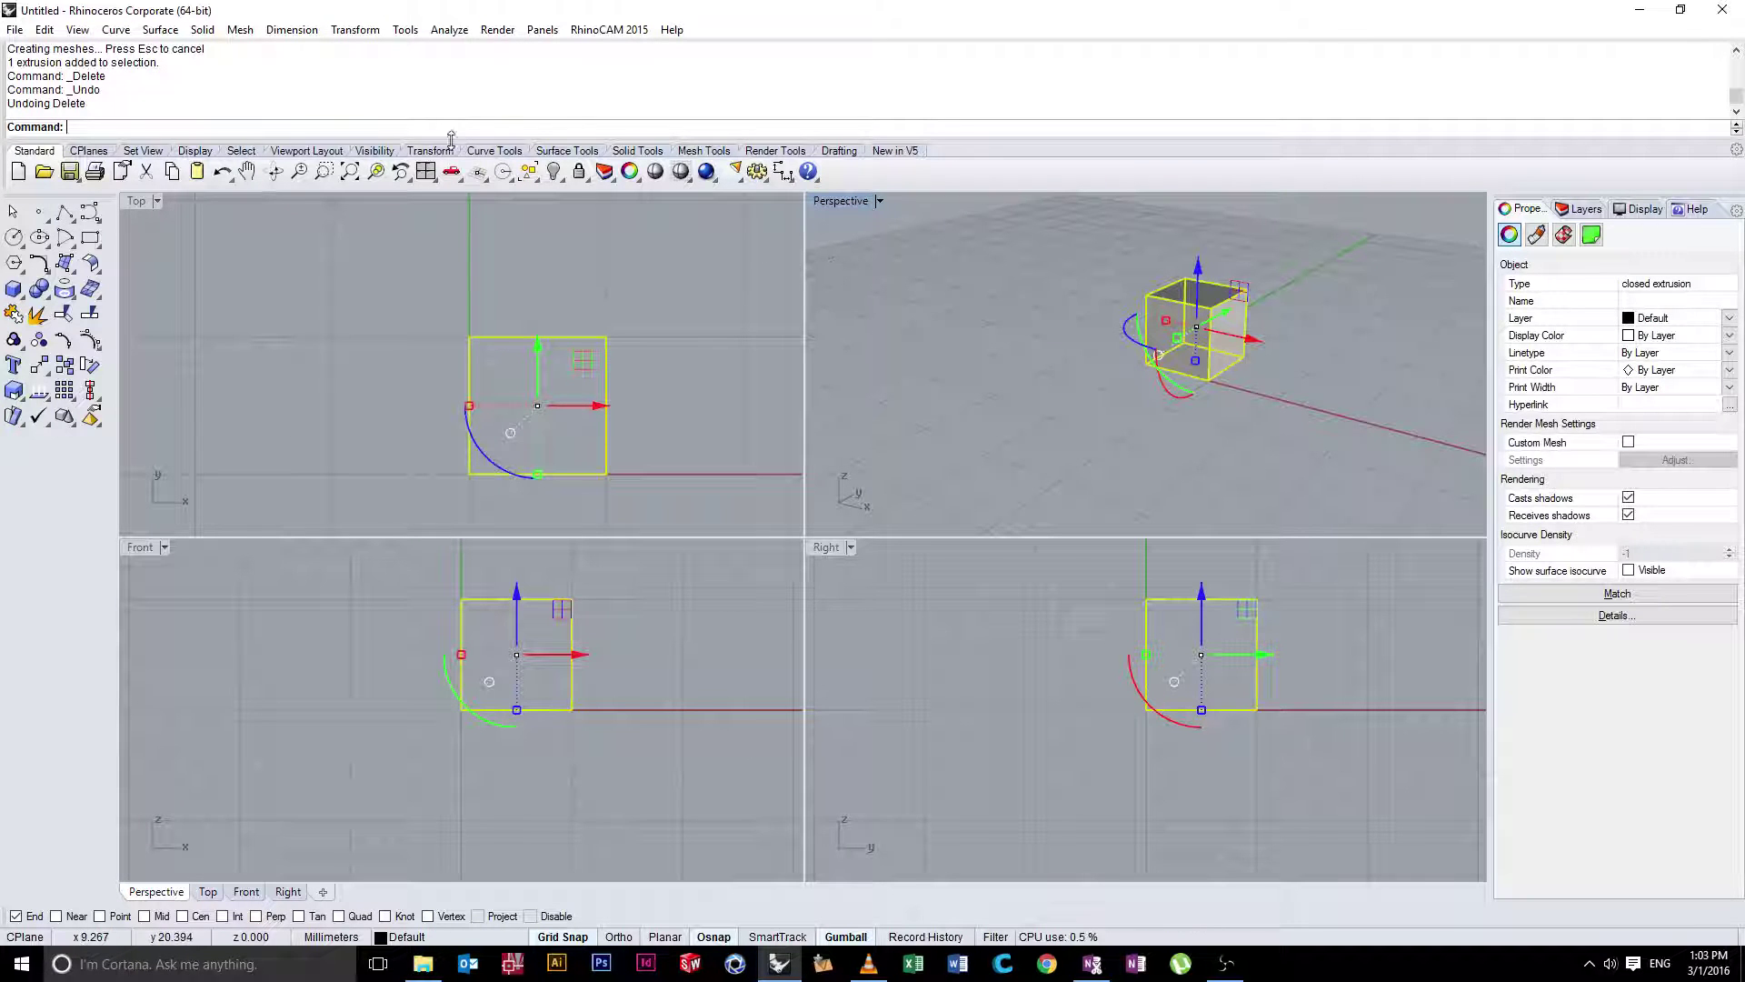
left_click(44, 30)
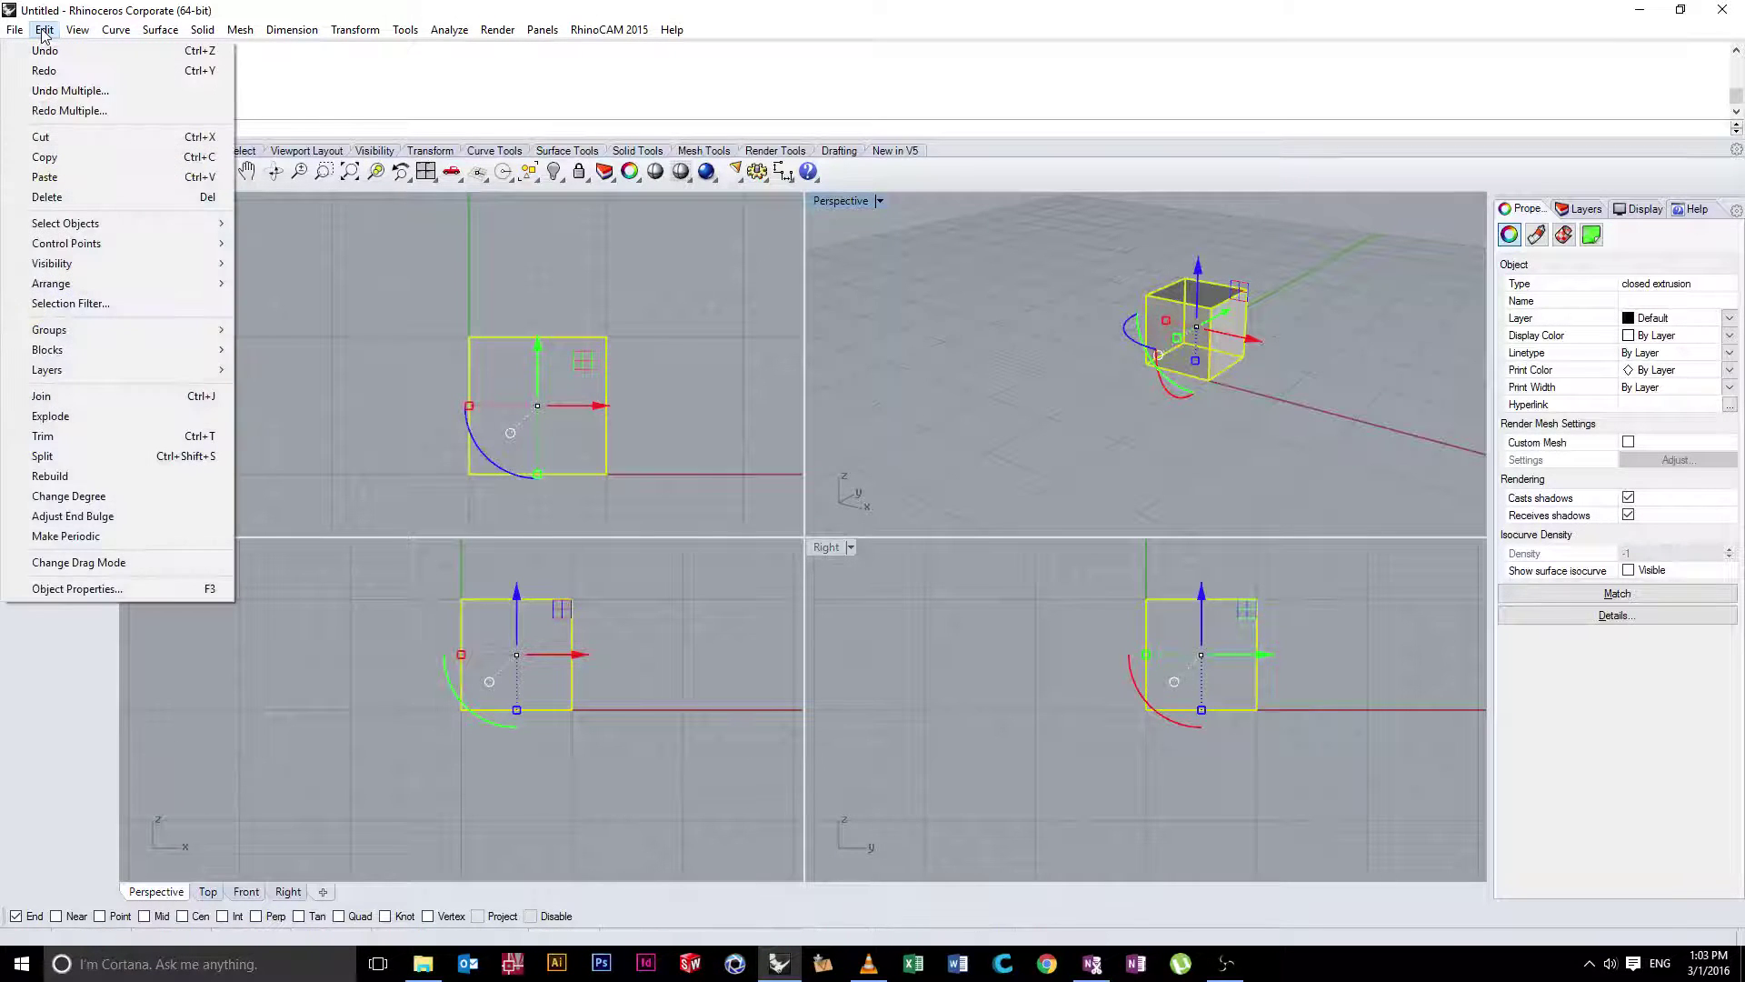
left_click(45, 197)
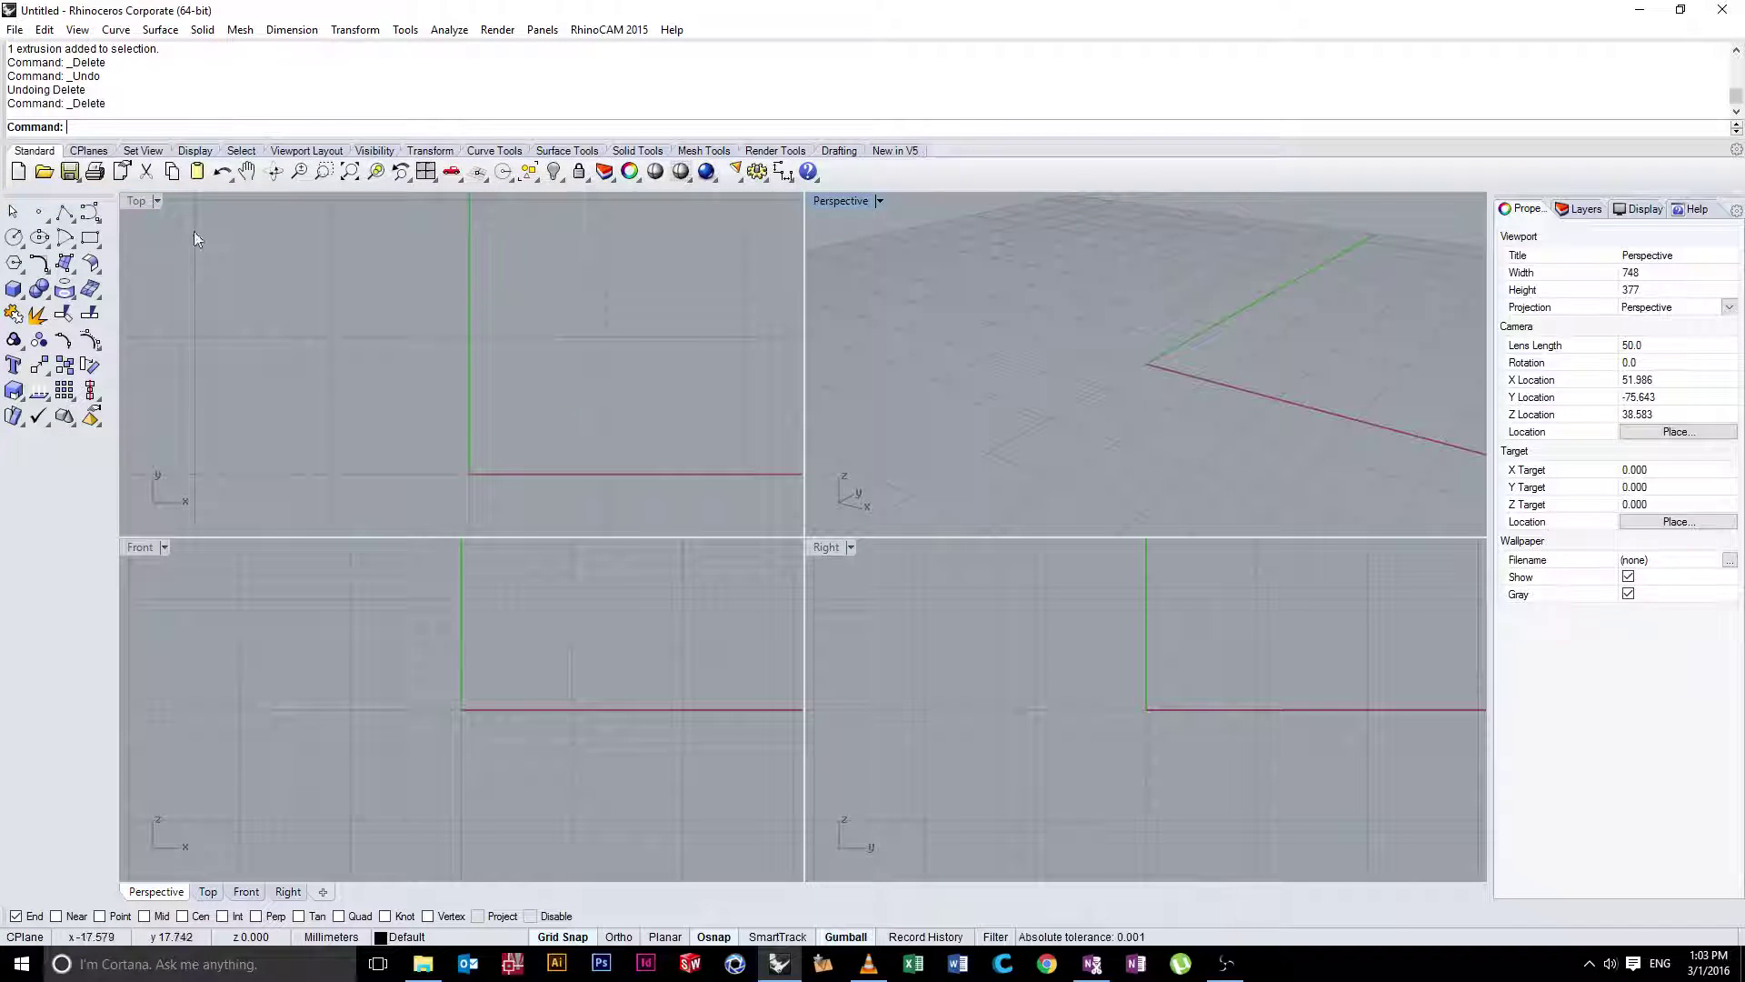
Create a box with its first base corner at 0,0 and length, width and height of 10 mm each
left_click(13, 289)
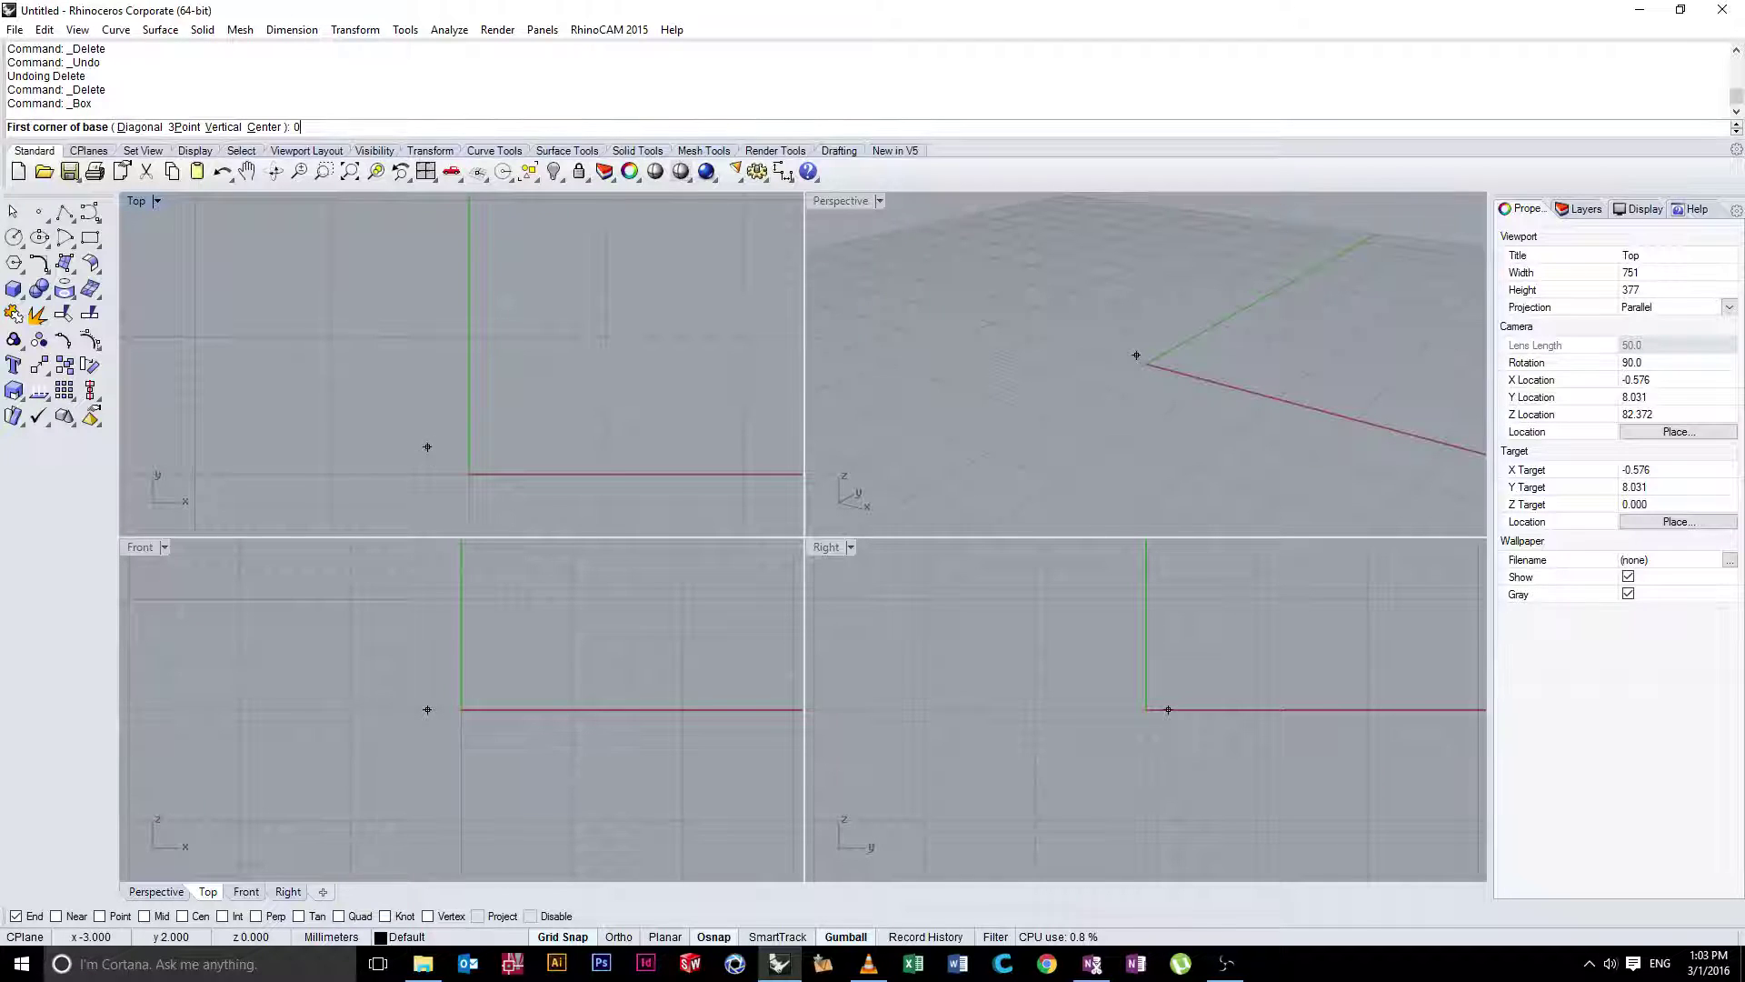
type("0")
key("Return")
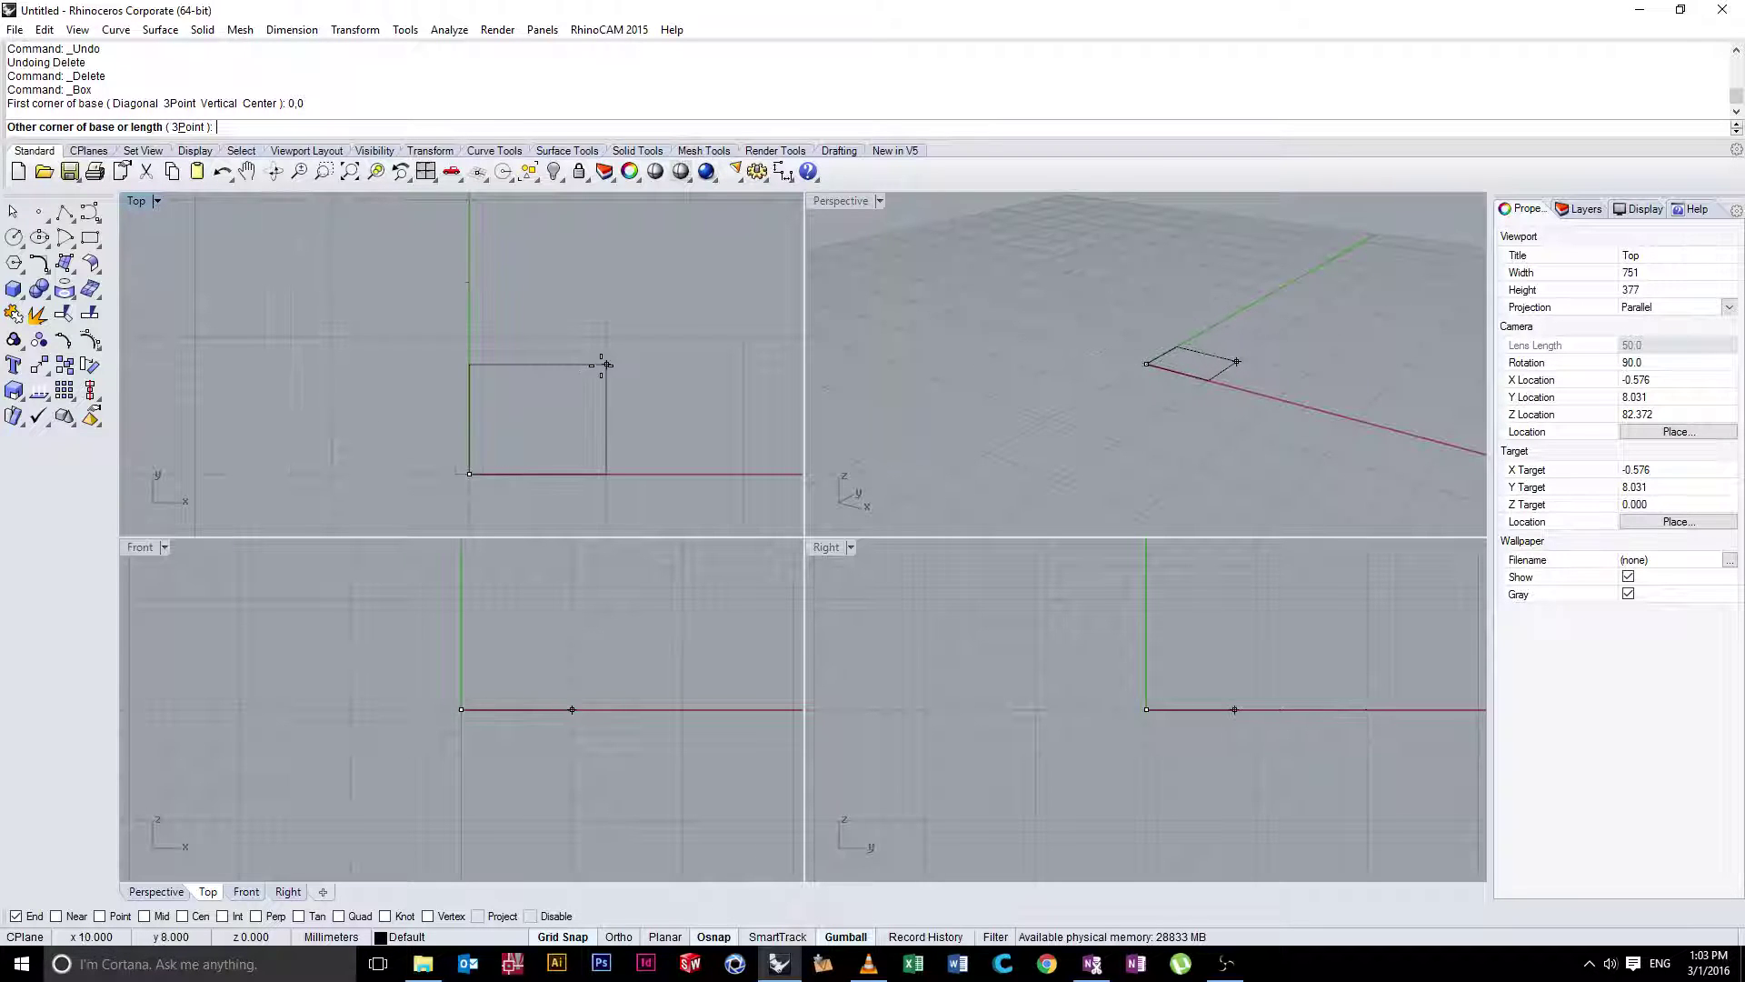
type("10")
key("Return")
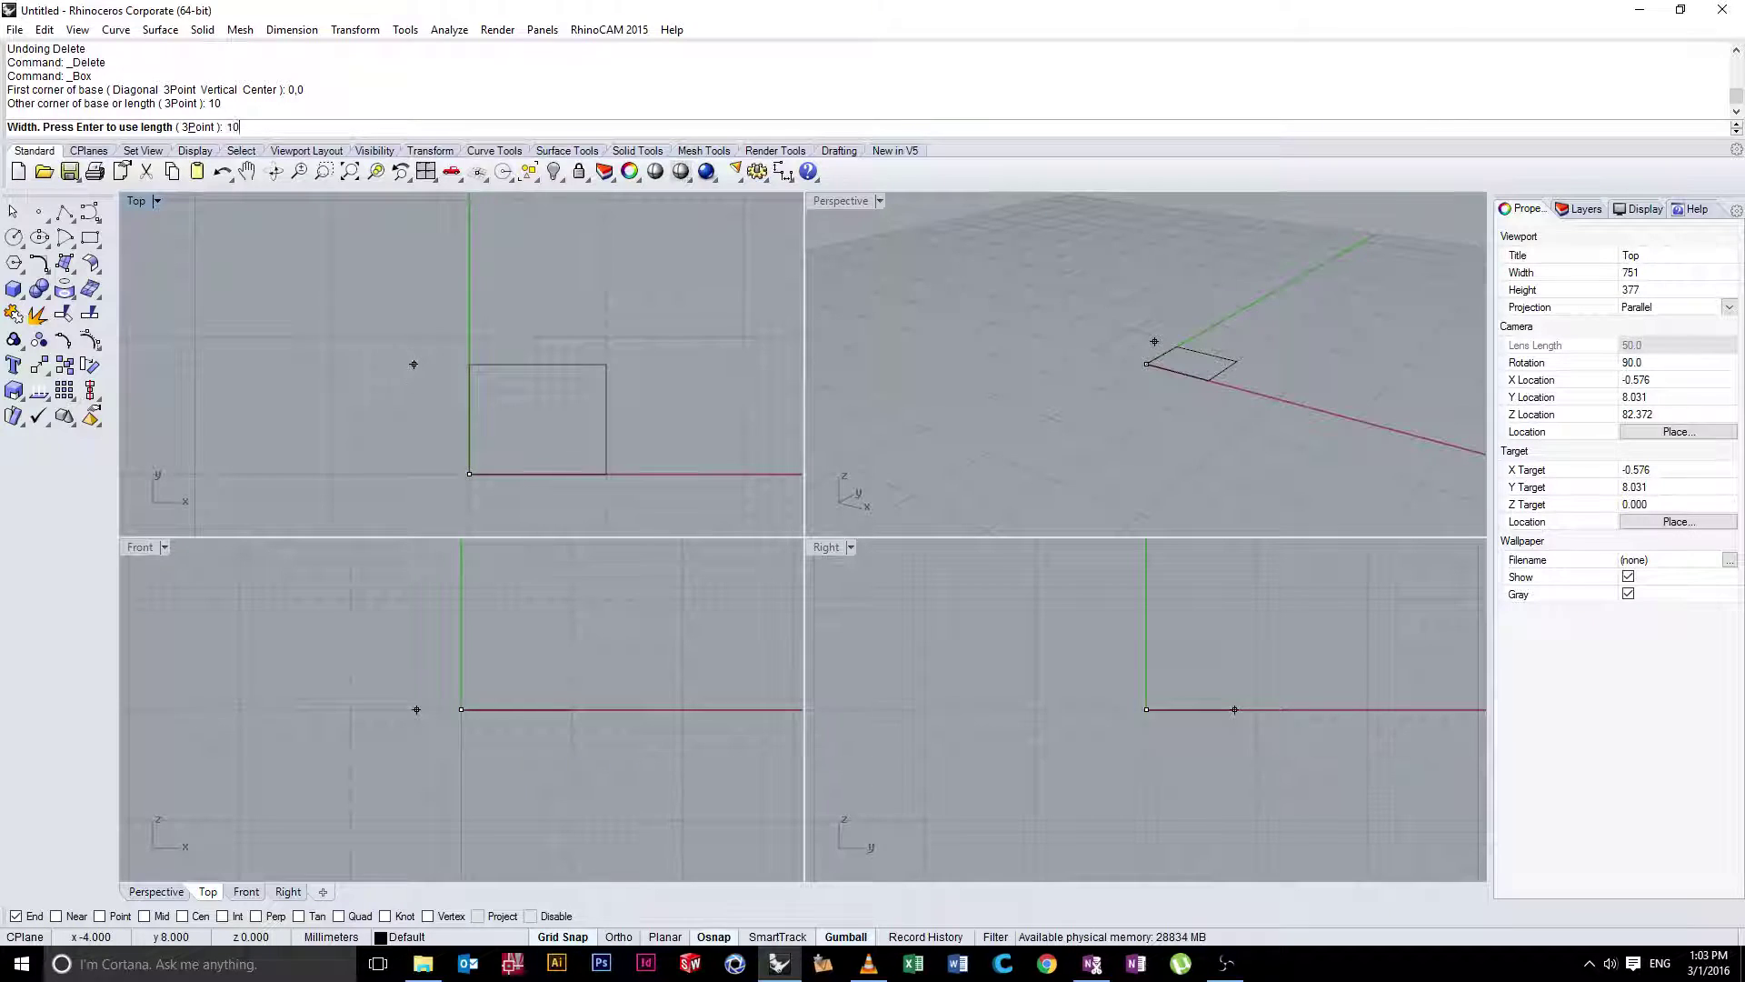
key("Return")
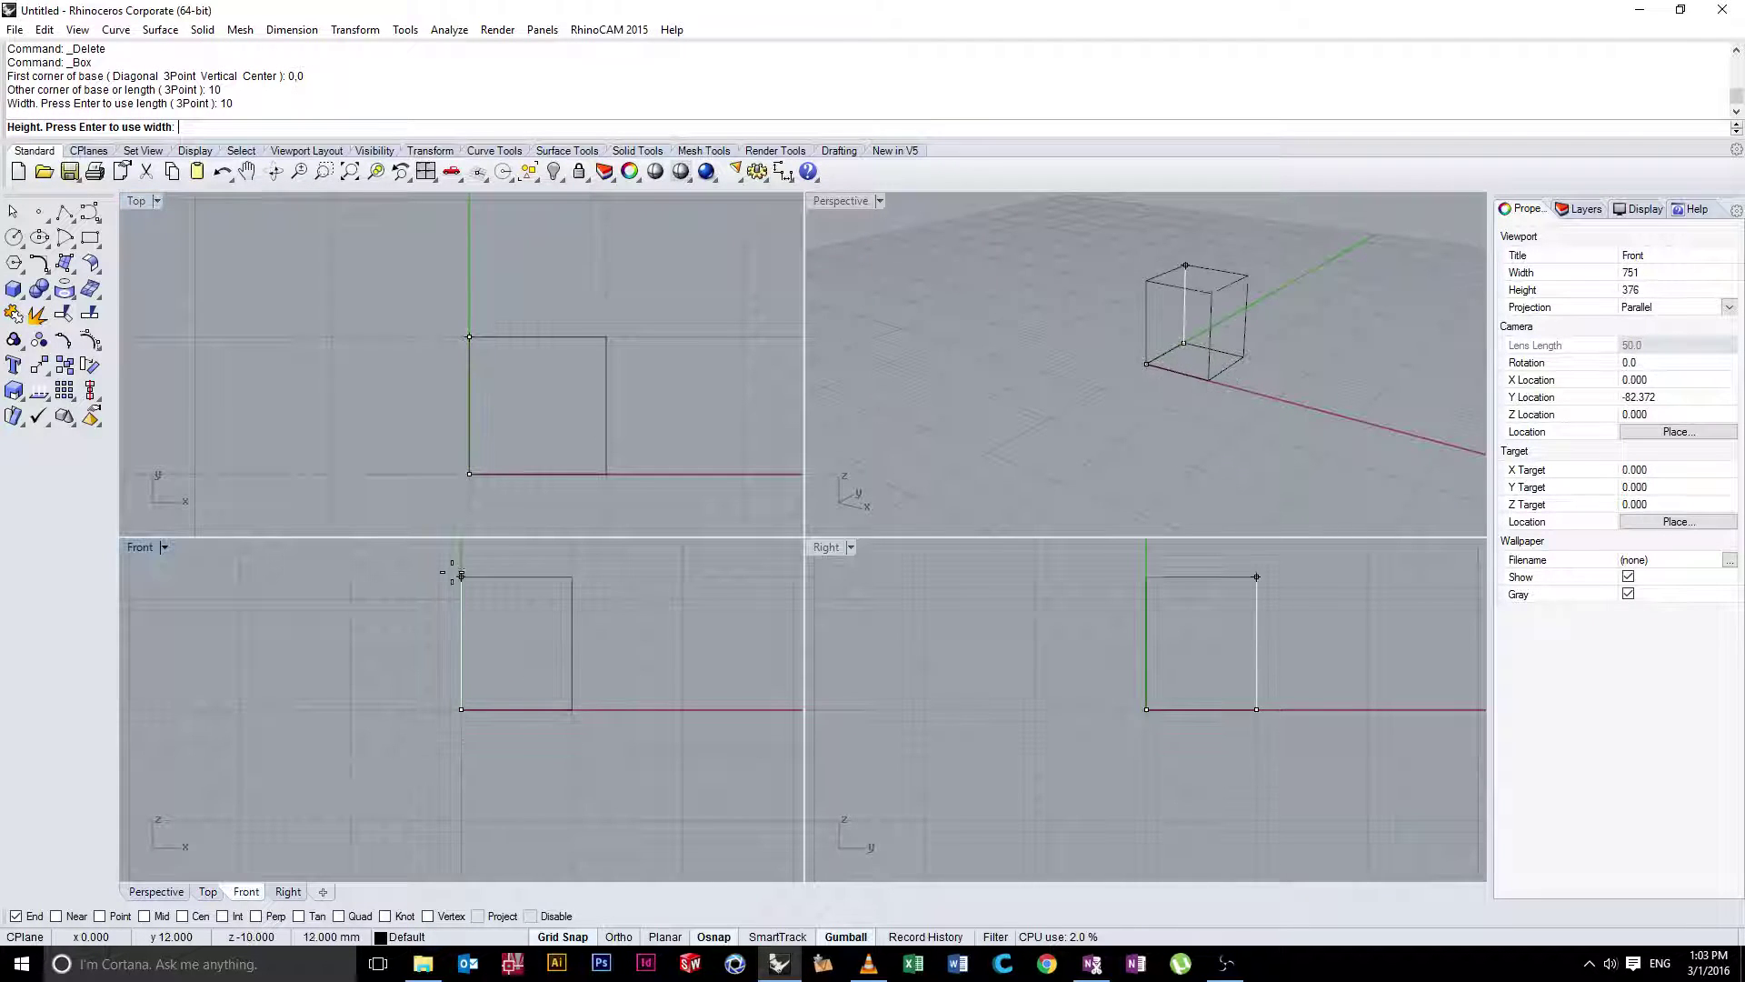
key("Return")
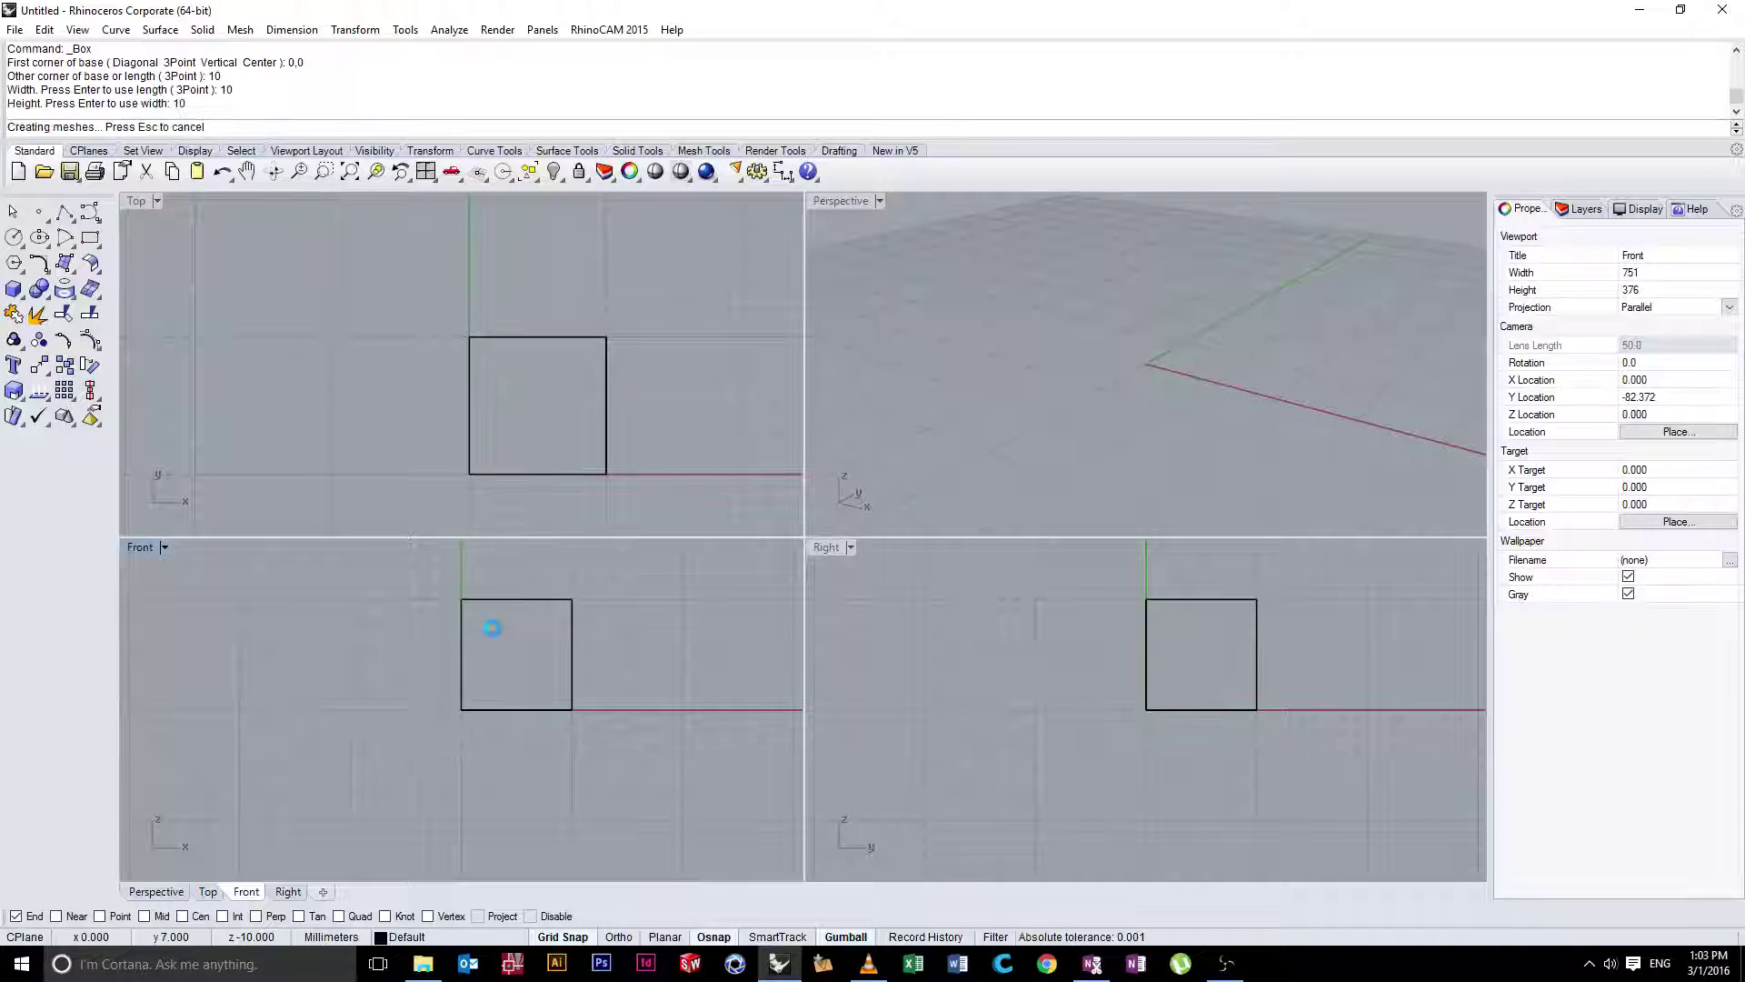
right_click_drag(1134, 414, 1130, 374)
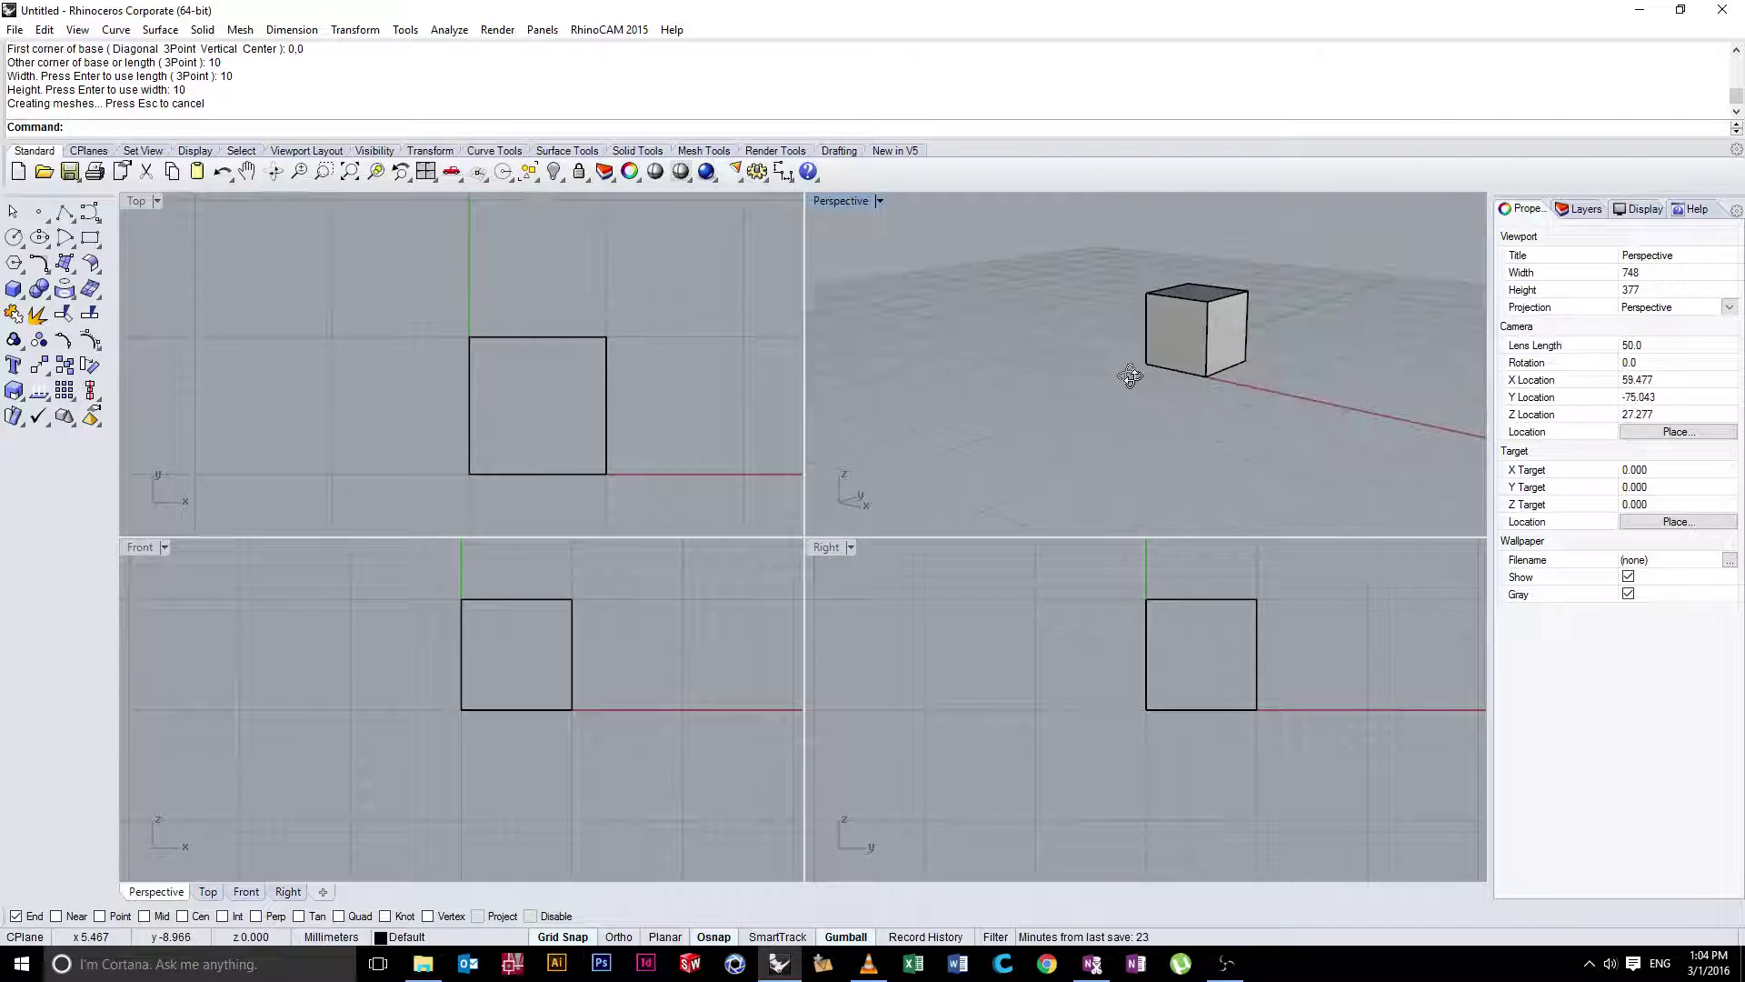
Create a second 10 mm cube diagonally behind the first, with base corners at -10,10 and 0,20
right_click(405, 309)
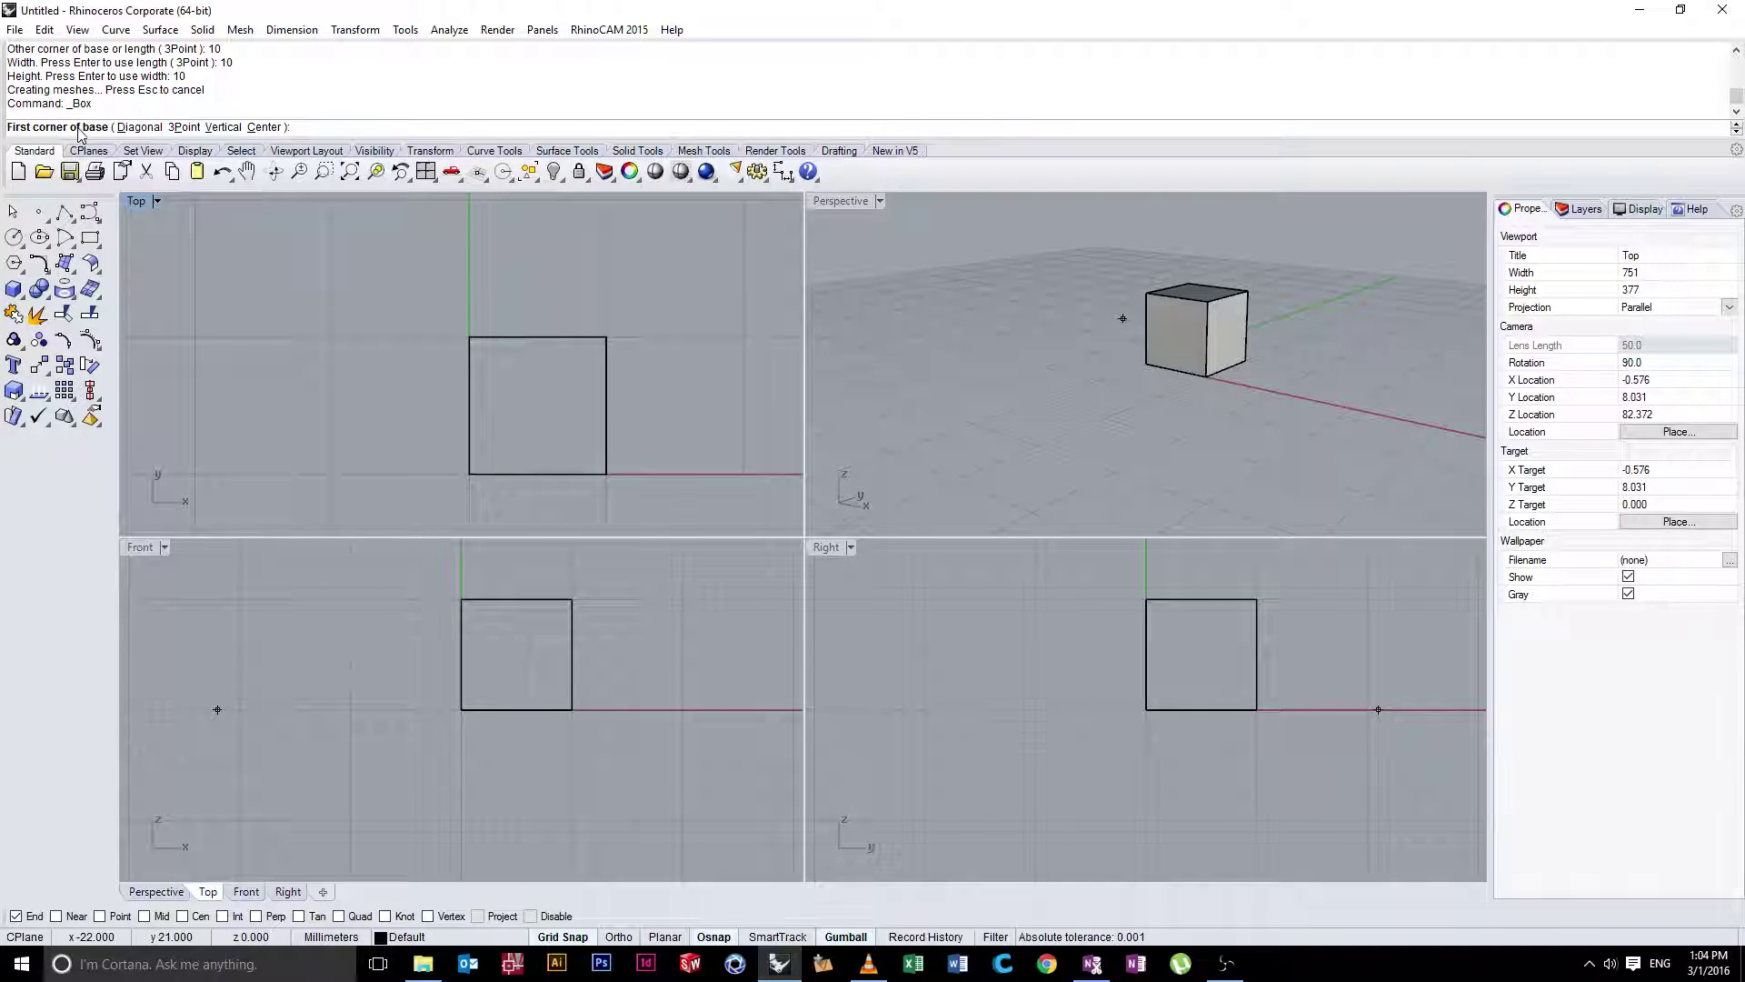
left_click(332, 337)
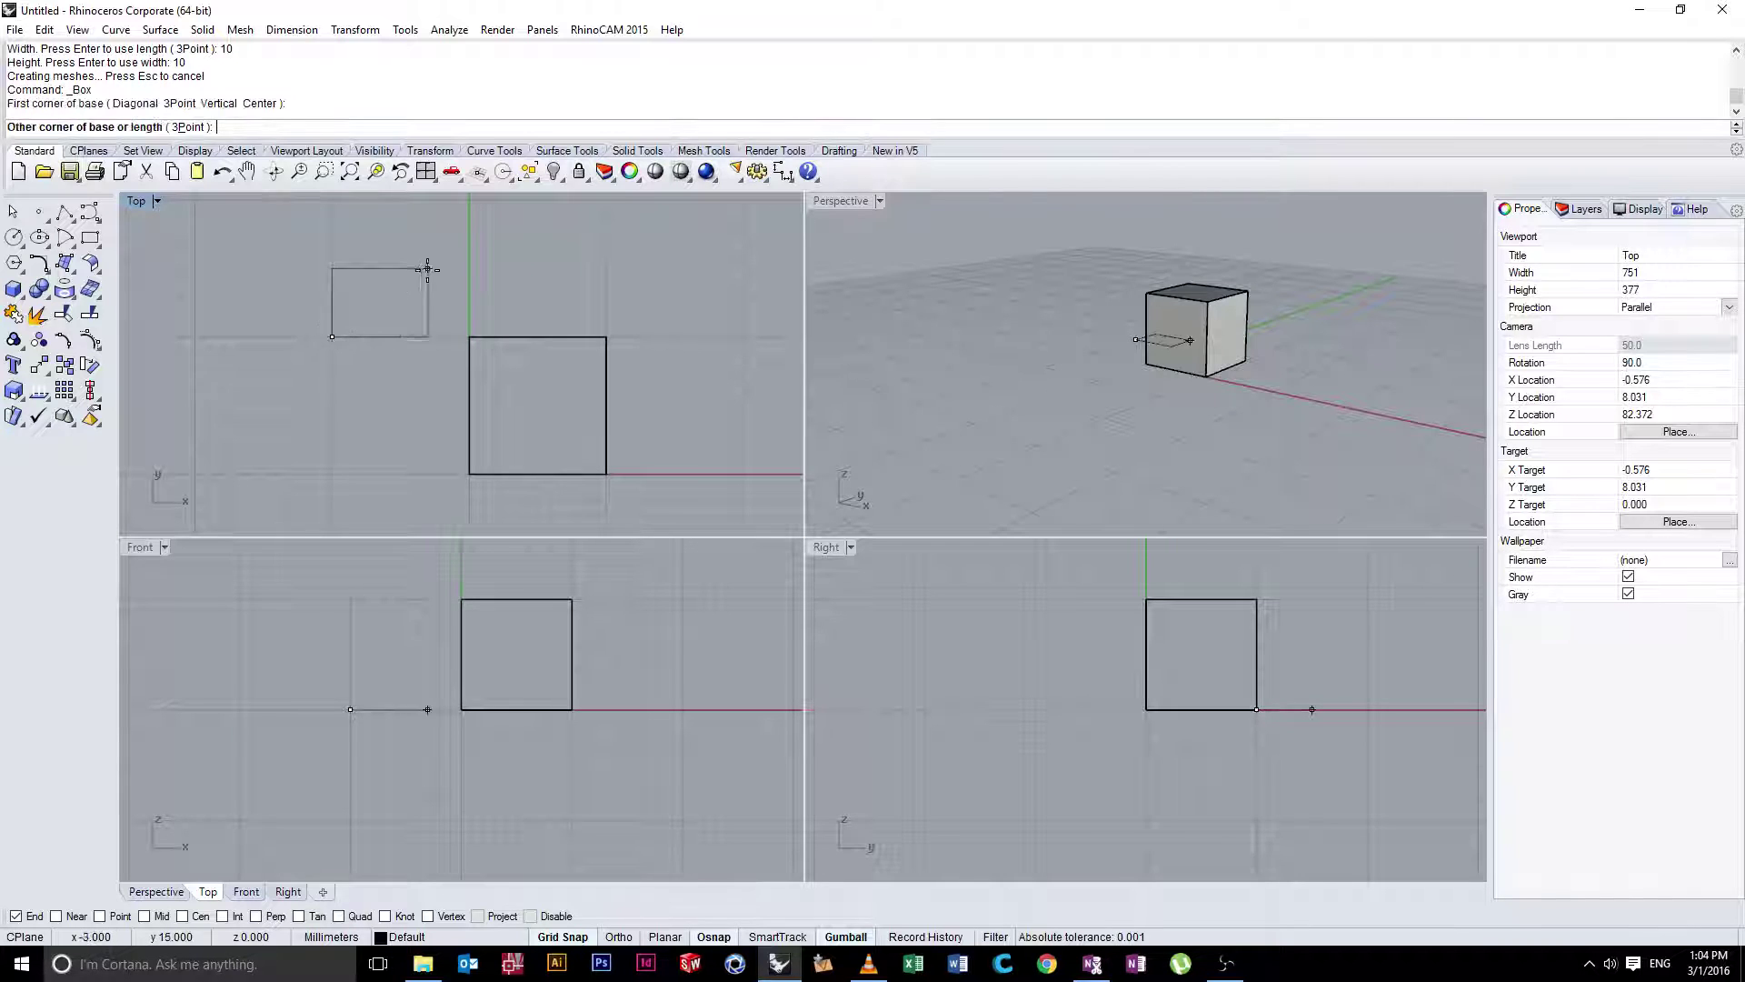
left_click(471, 201)
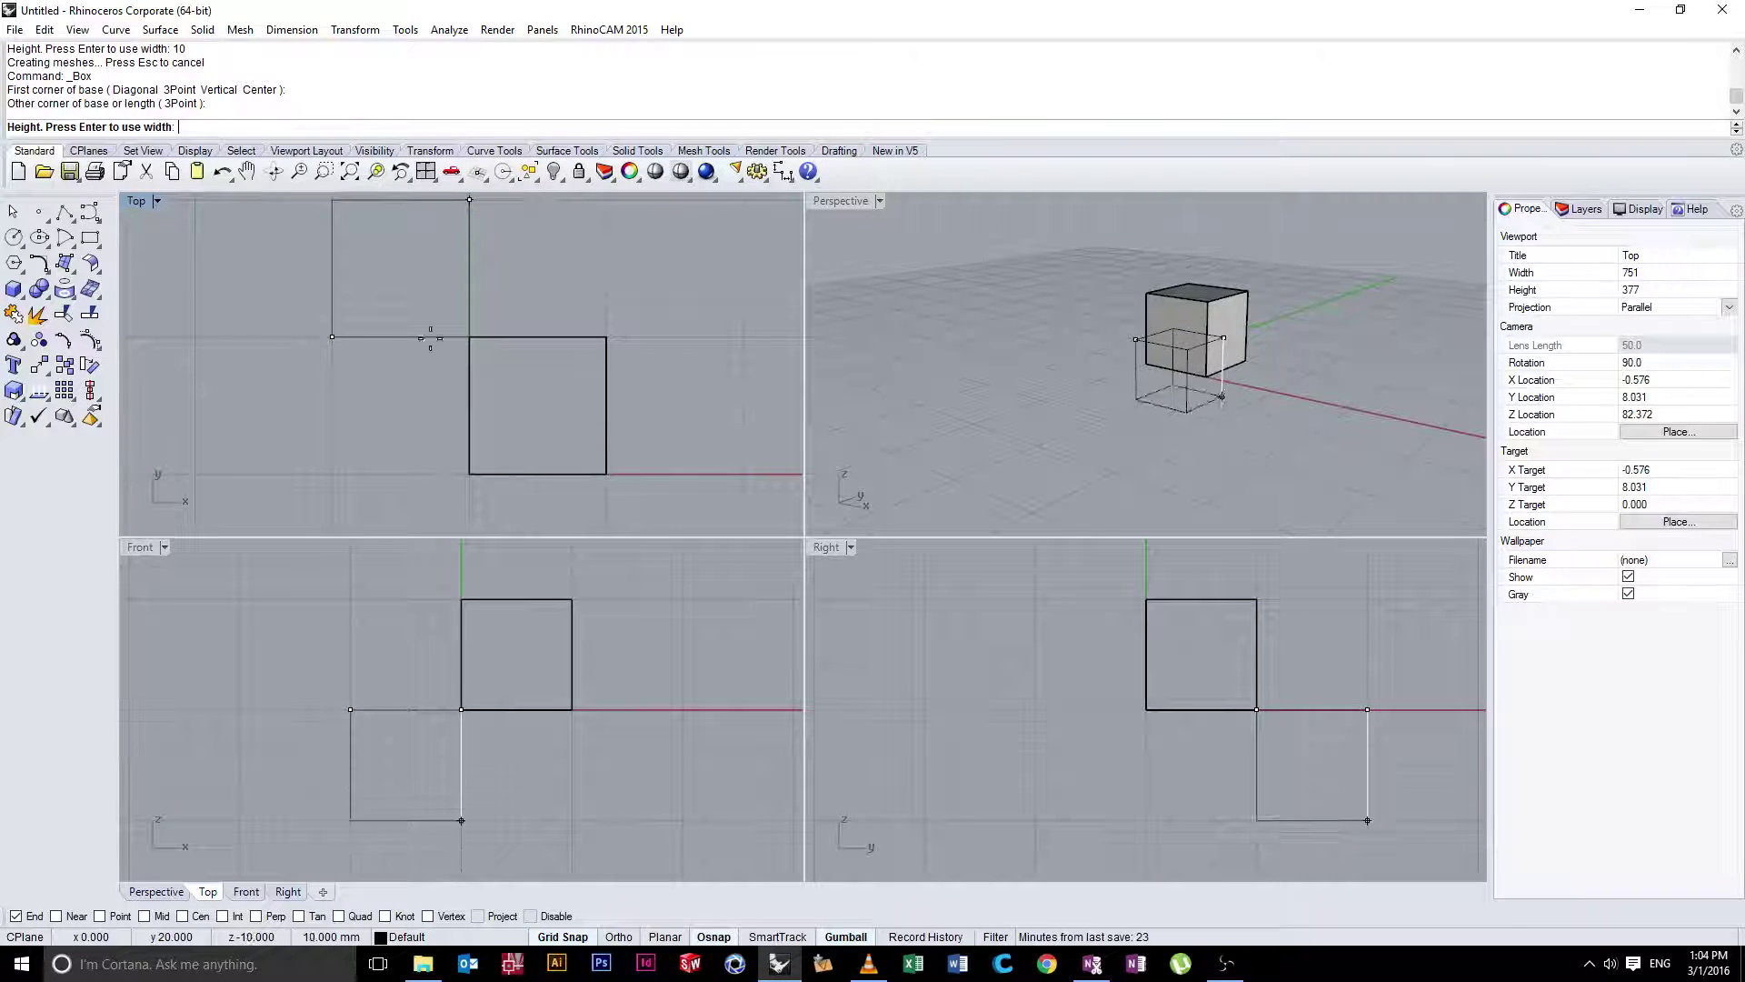
left_click(460, 599)
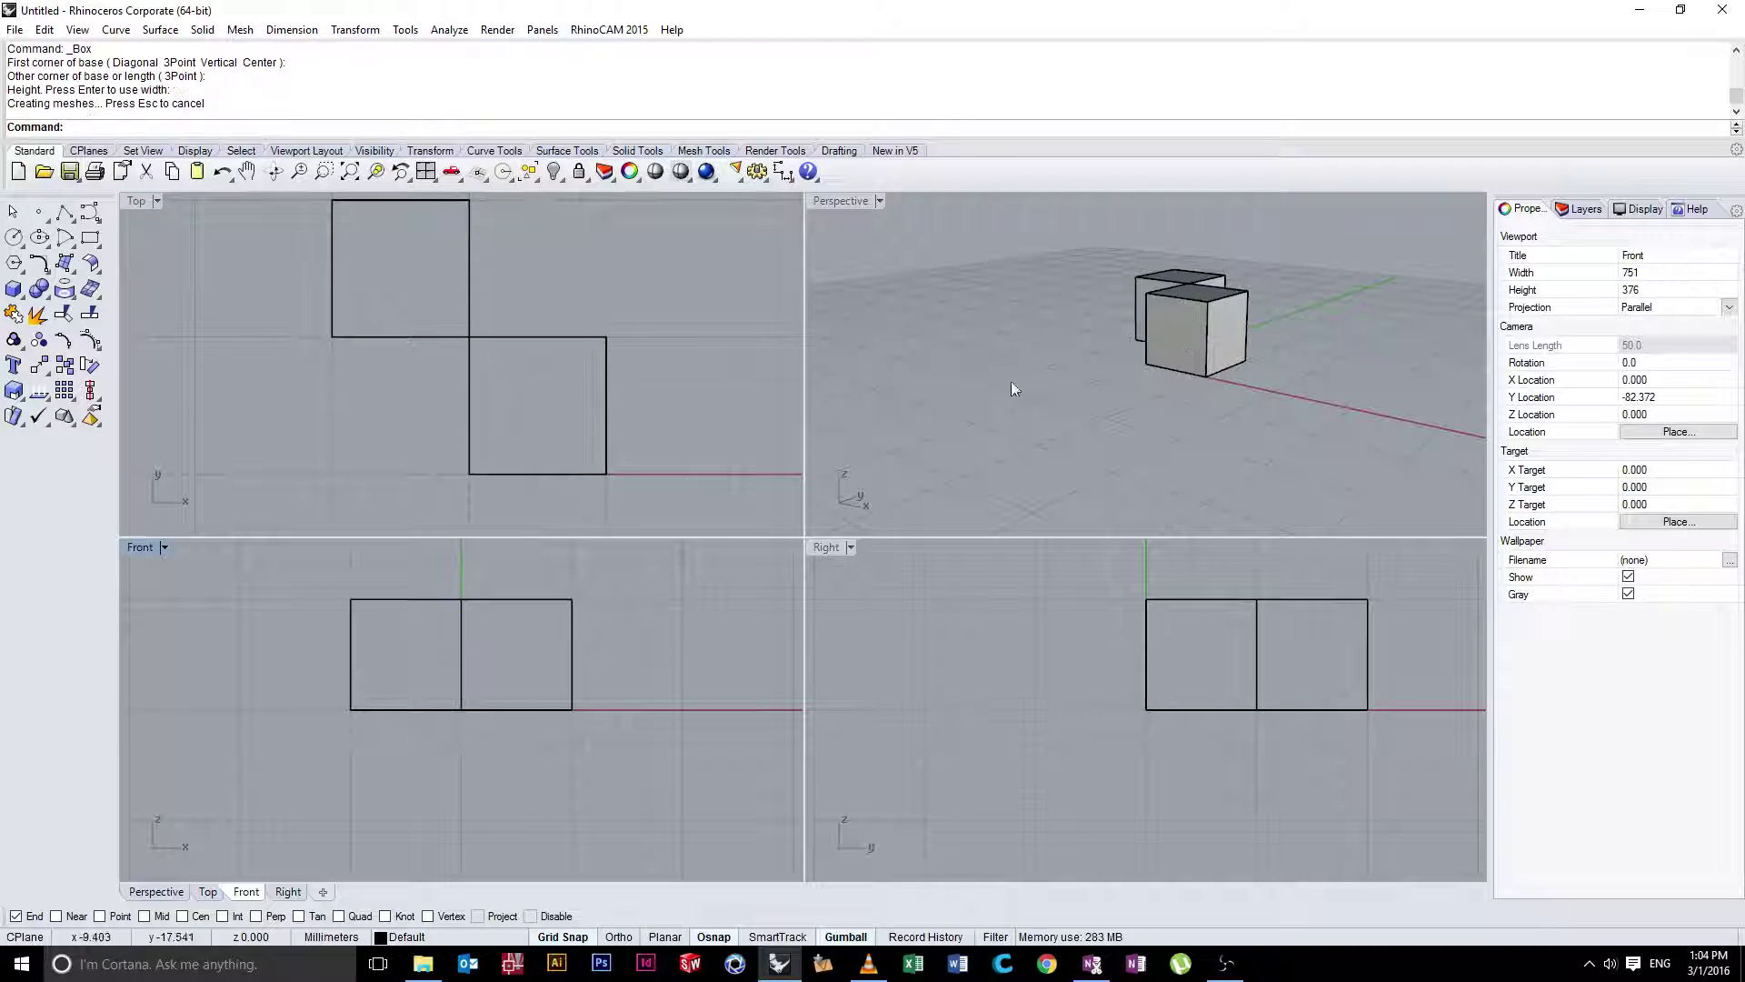
right_click_drag(1013, 386, 1176, 378)
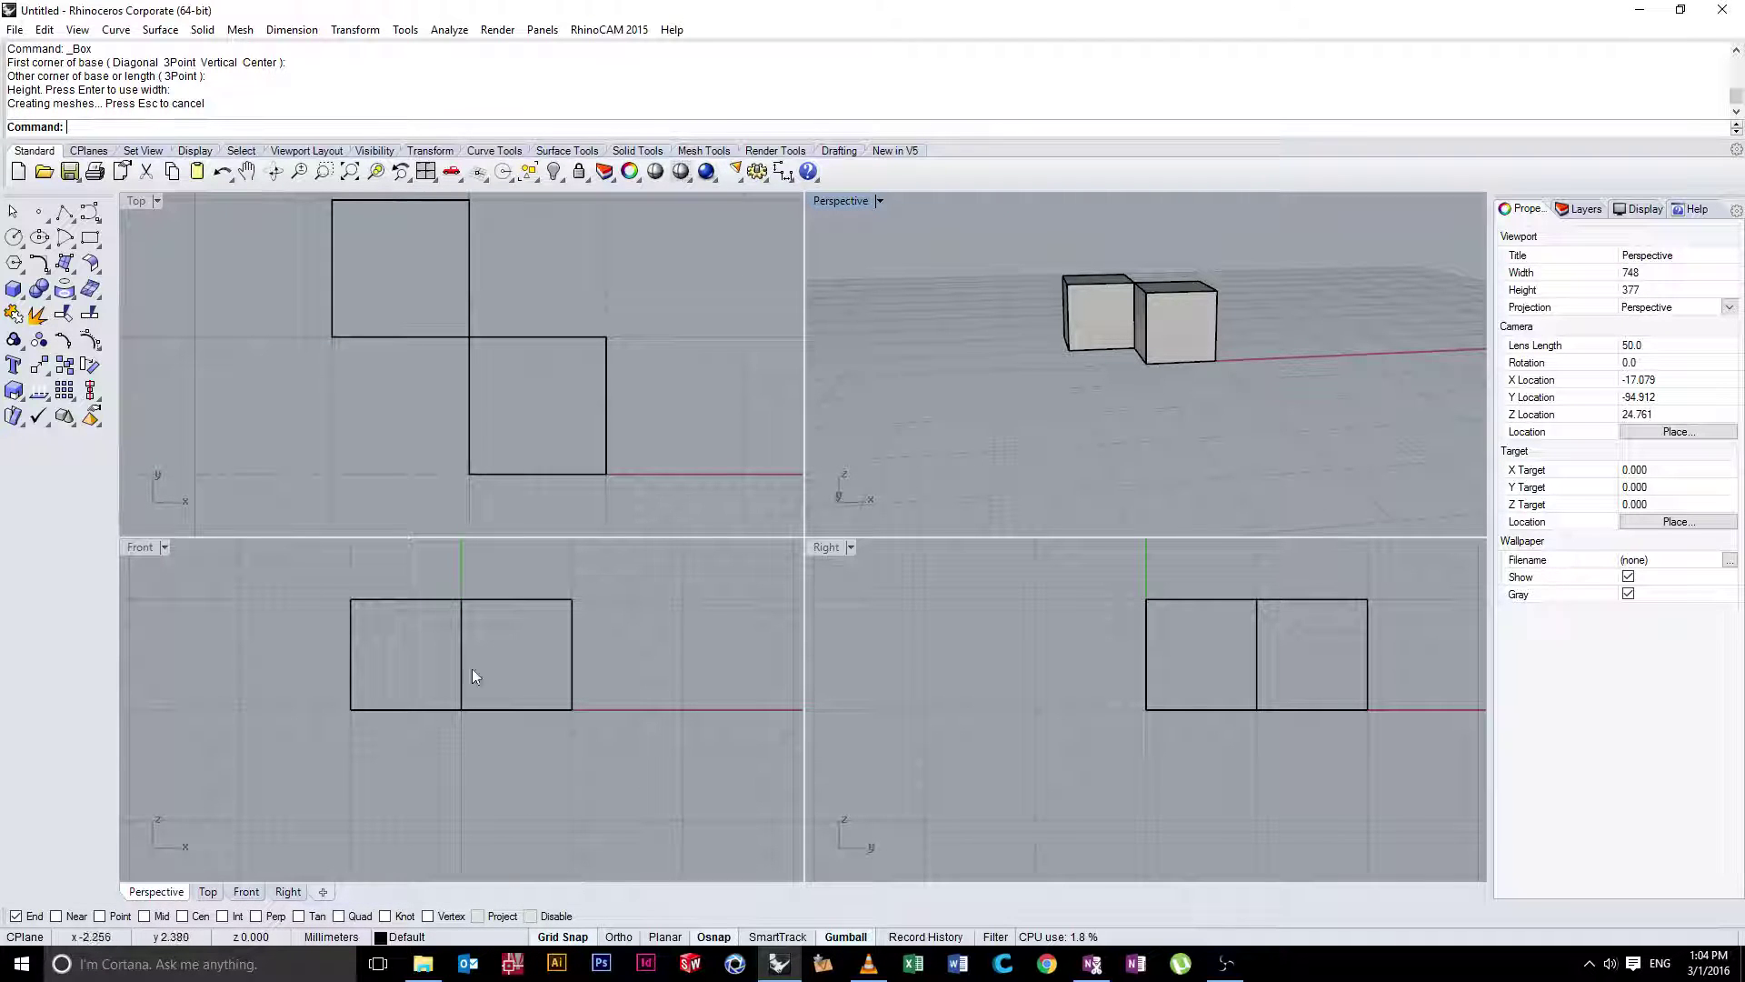
right_click_drag(955, 391, 1000, 378)
Create a third 10 mm cube between the other two, with base corners at 10,20 and 0,10
right_click(596, 265)
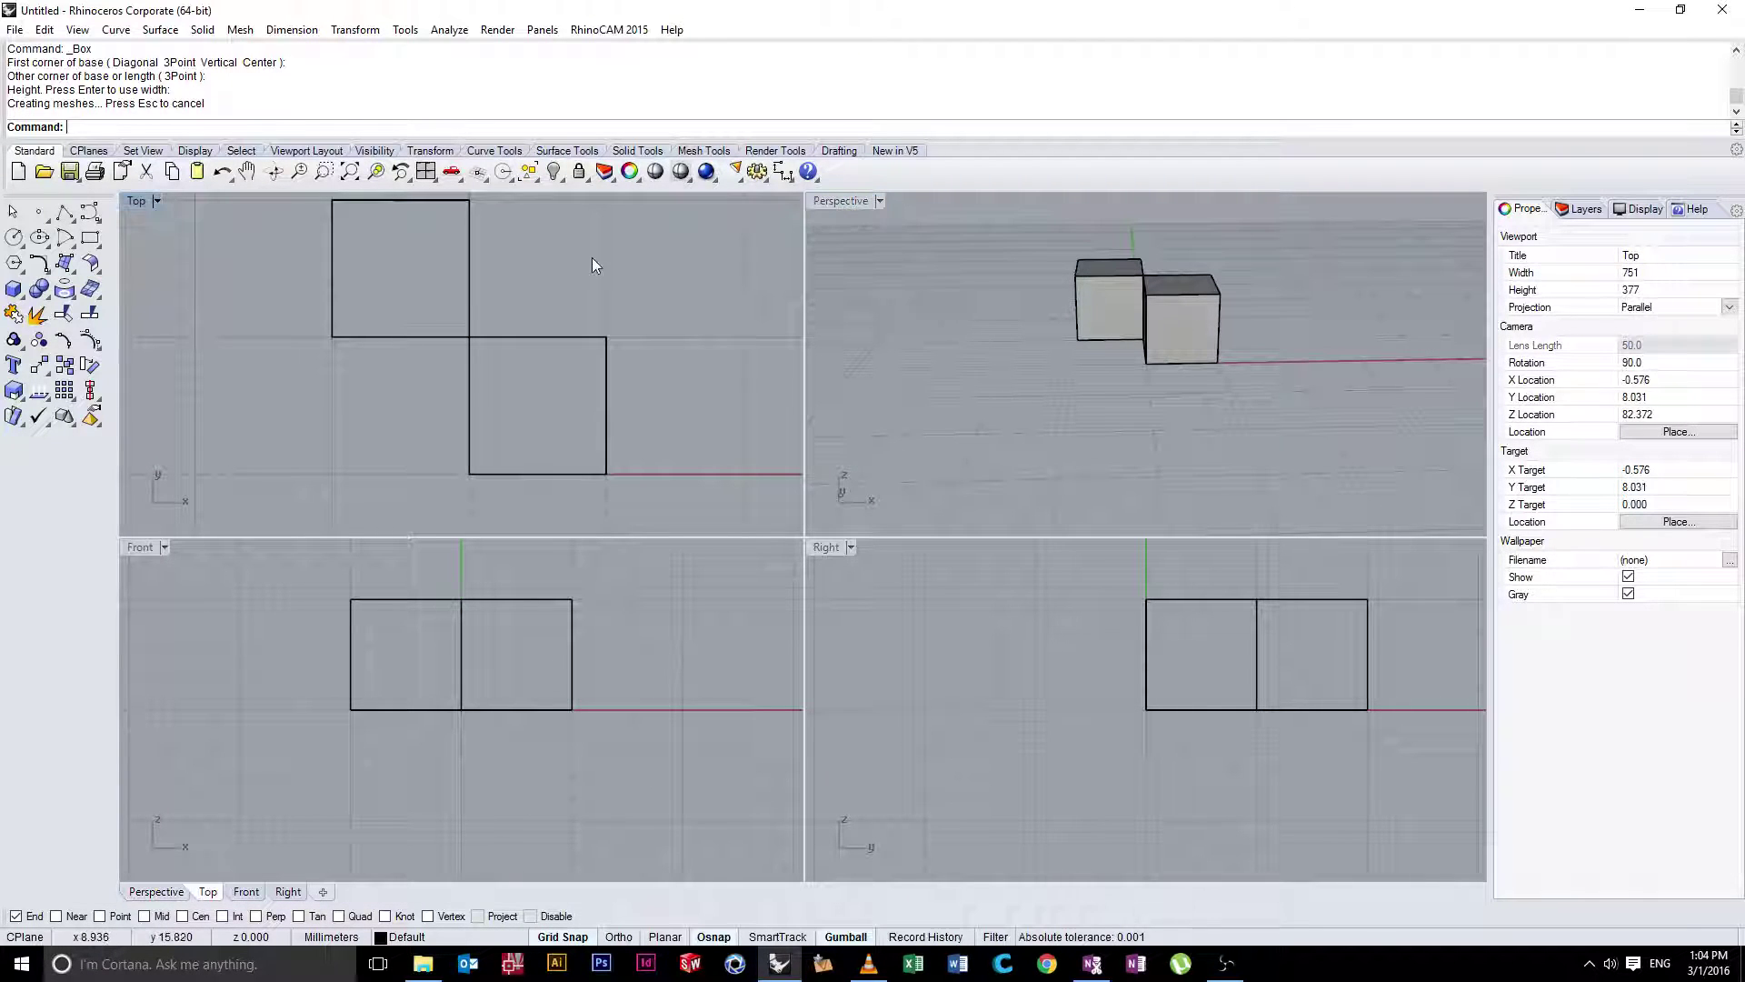
mouse_move(596, 264)
right_mouse_down()
mouse_move(627, 282)
mouse_move(582, 262)
right_mouse_up()
left_click(588, 268)
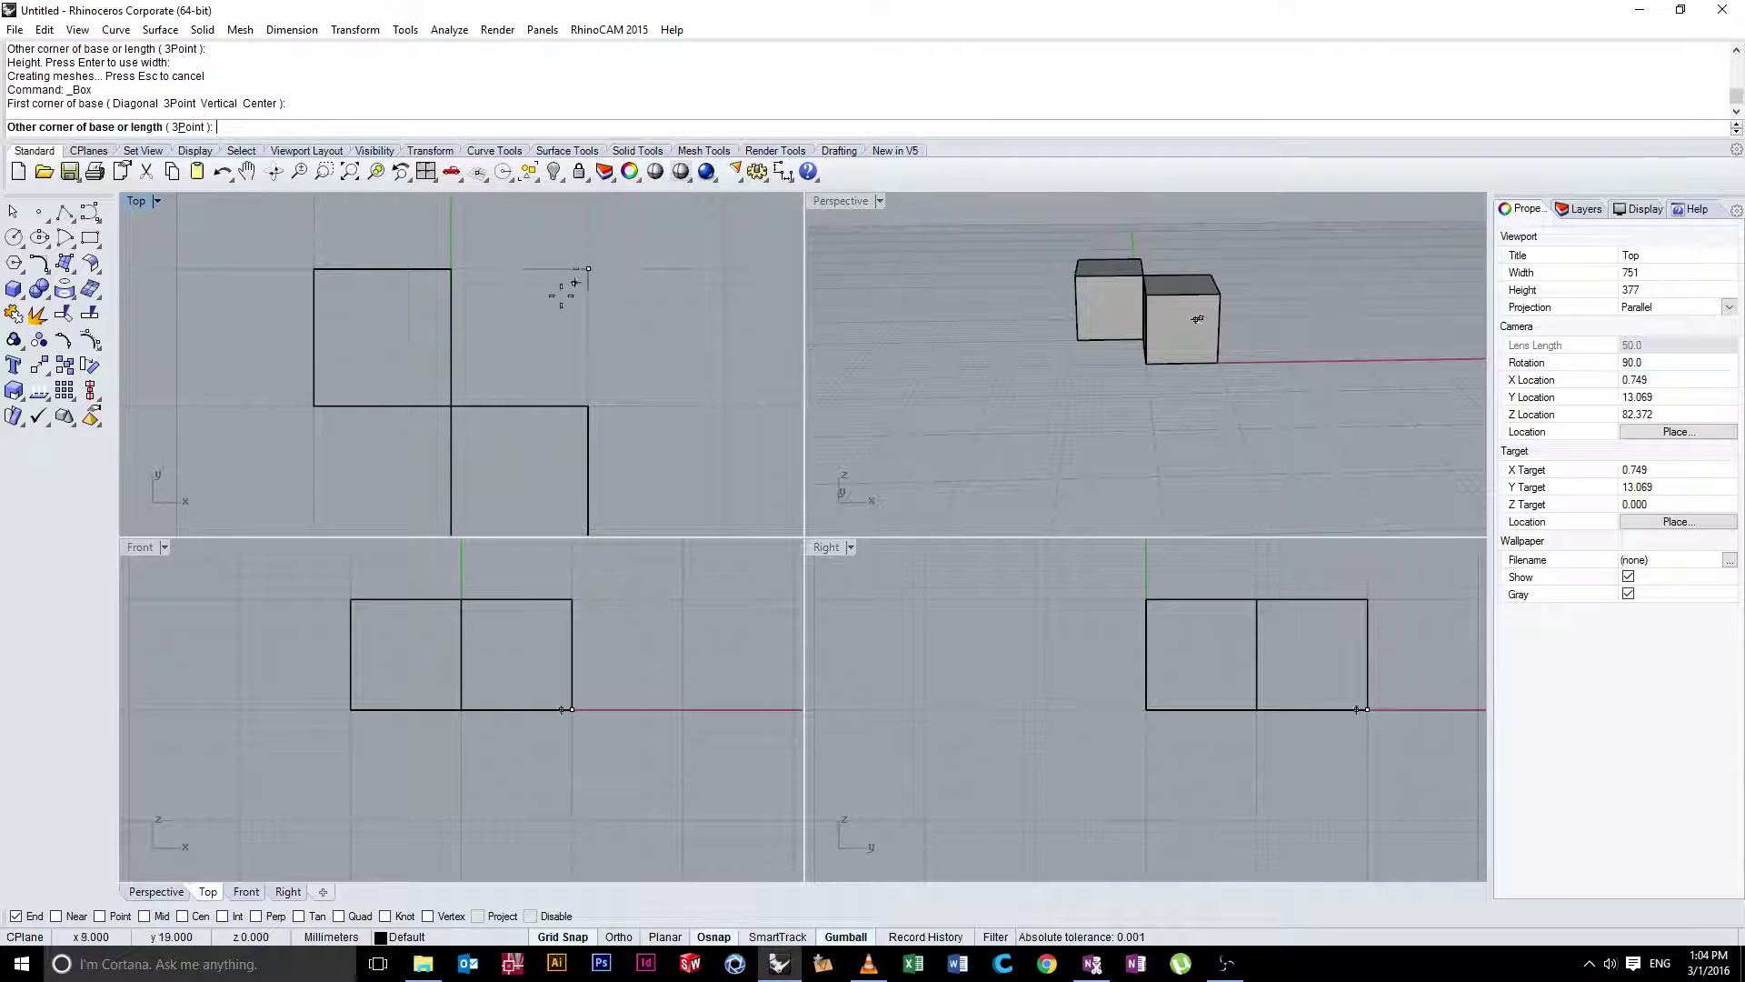
left_click(451, 405)
key("Return")
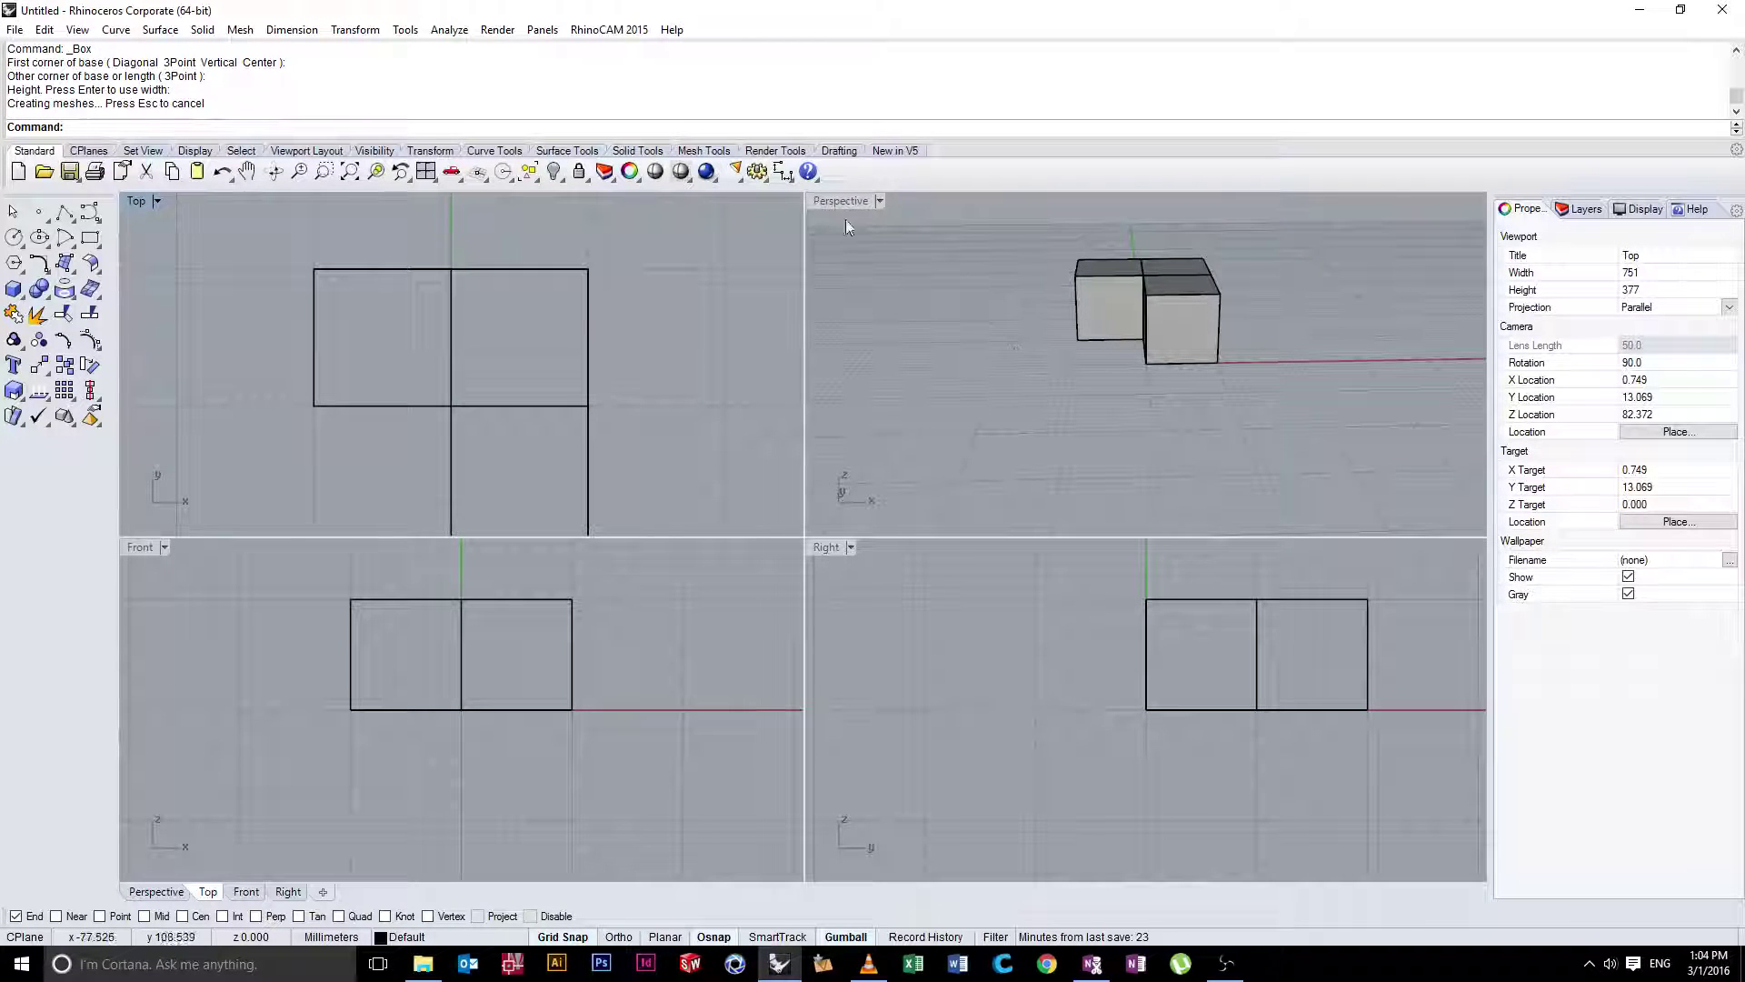
right_click_drag(1011, 296, 840, 203)
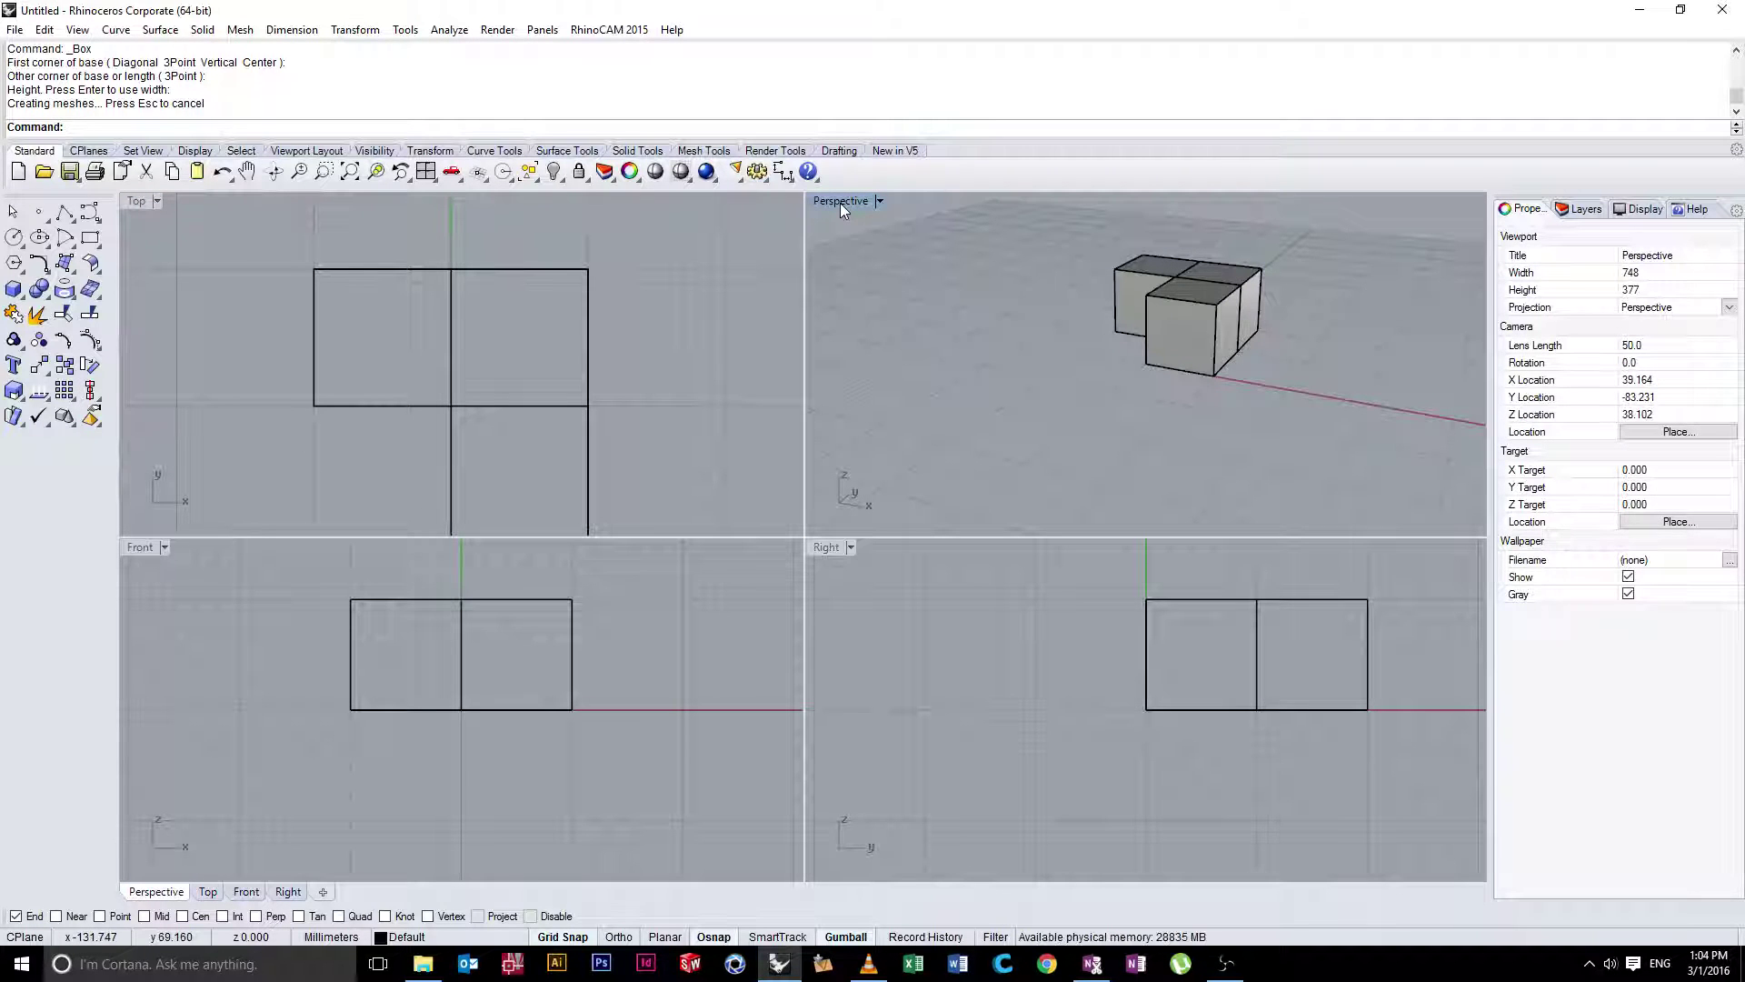
Maximize the Perspective viewport and raise the third cube by one cube height using the Gumball
double_click(839, 204)
right_click_drag(994, 325, 879, 411)
left_click(804, 417)
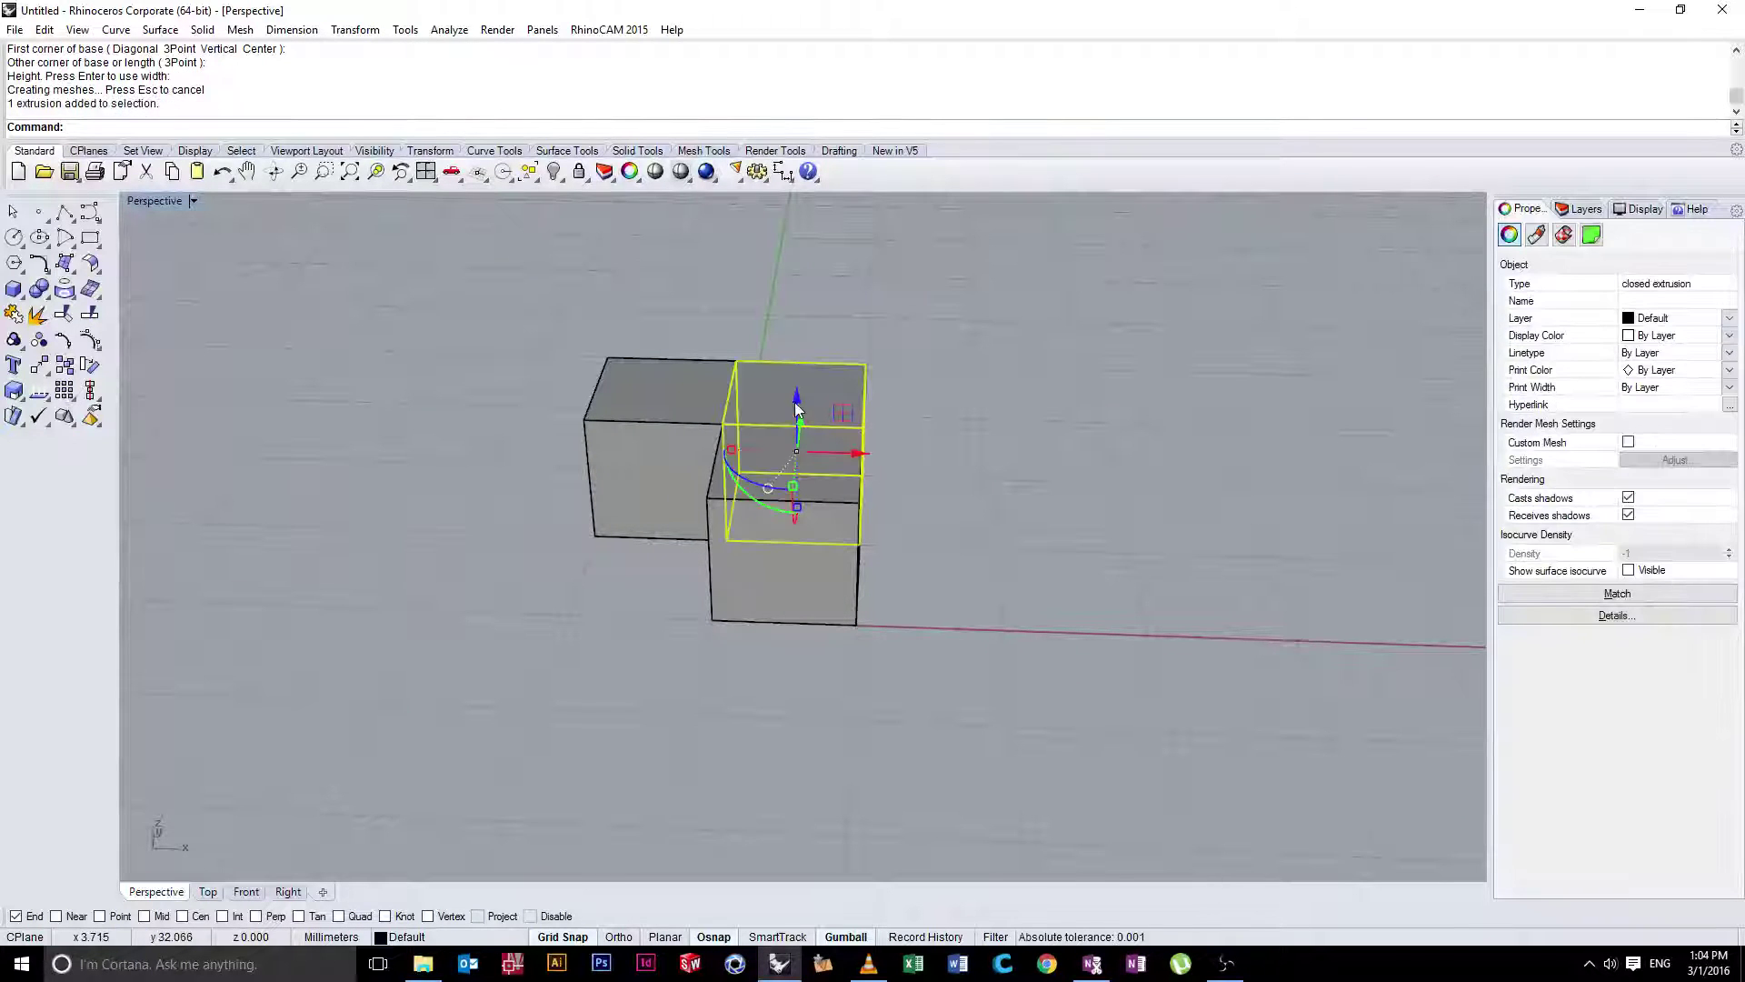
left_click_drag(803, 417, 776, 278)
left_click(534, 366)
right_click_drag(908, 460, 981, 448)
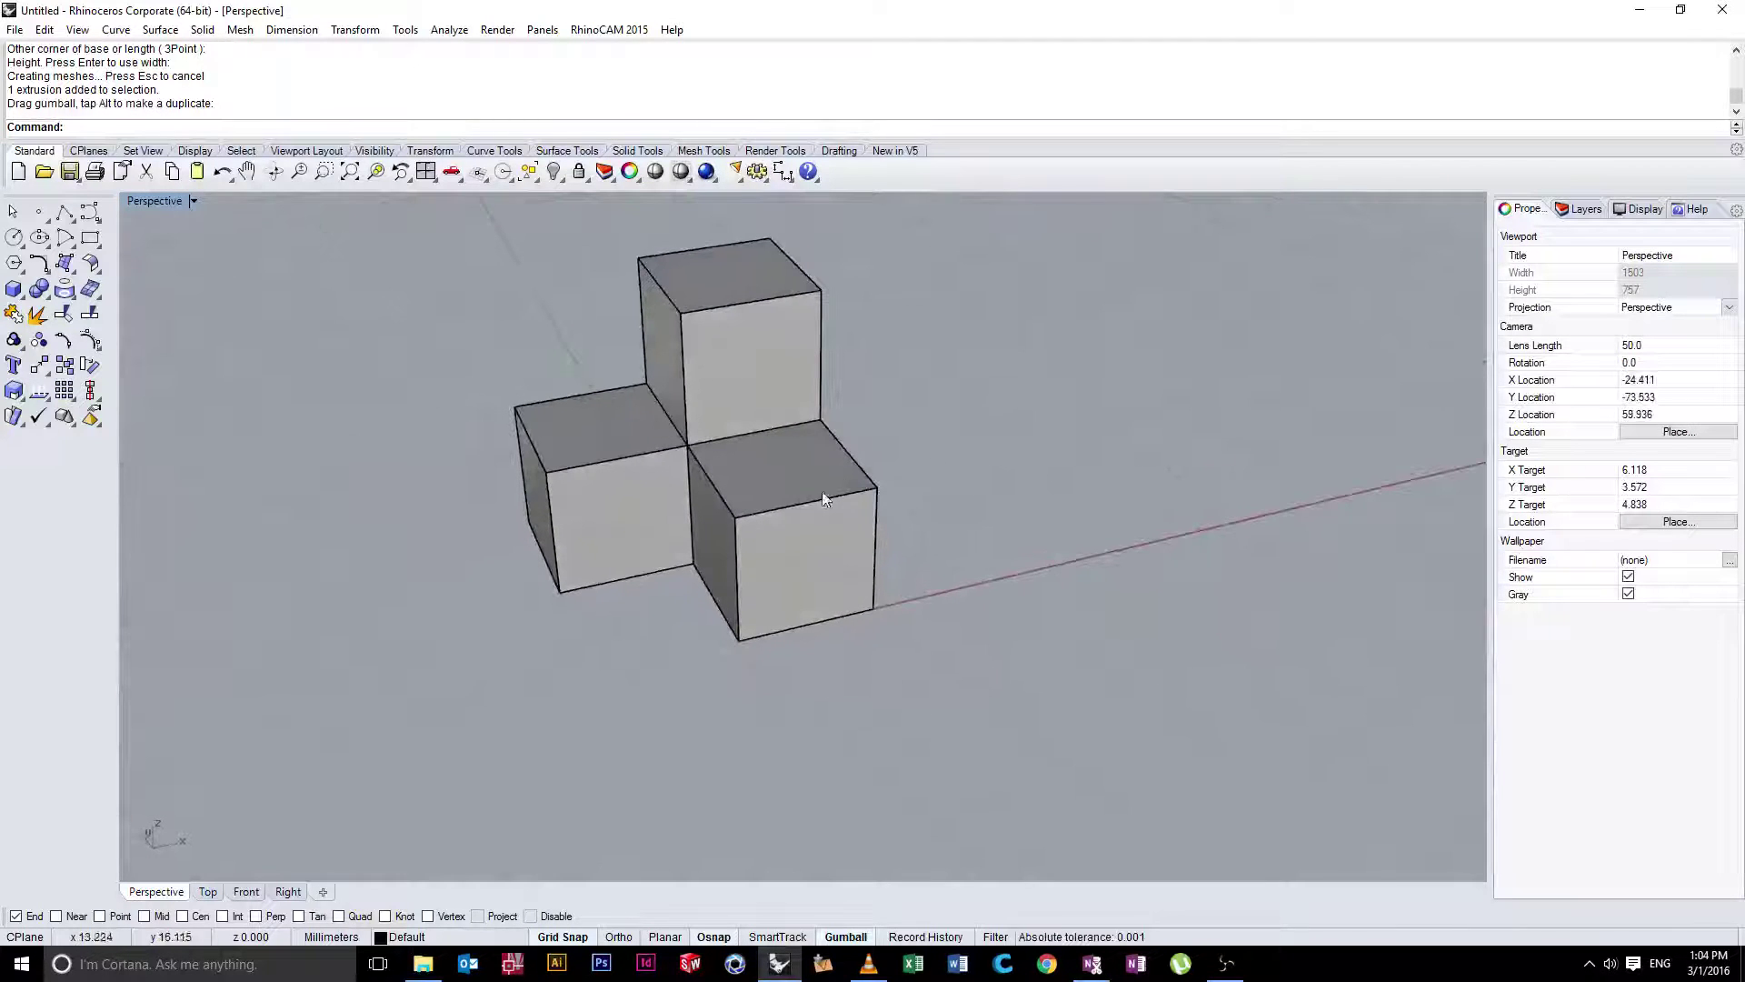
right_click_drag(824, 499, 873, 496)
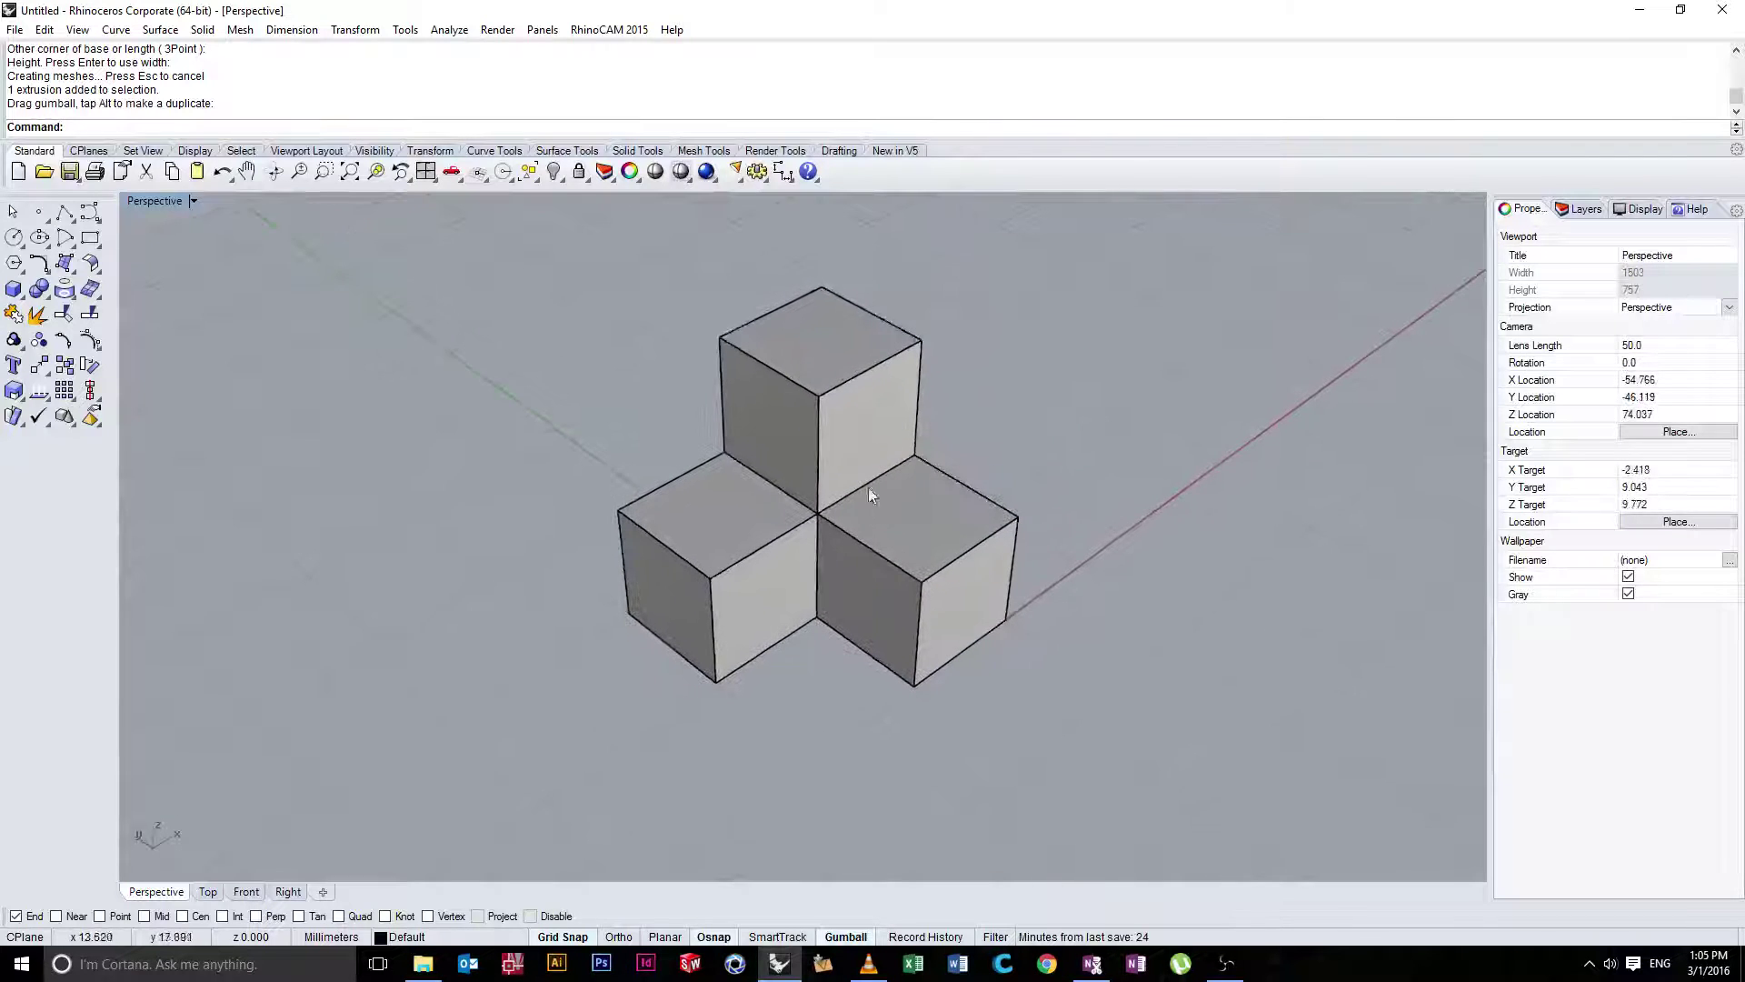
Select the raised cube and toggle the Gumball off and back on
left_click(854, 441)
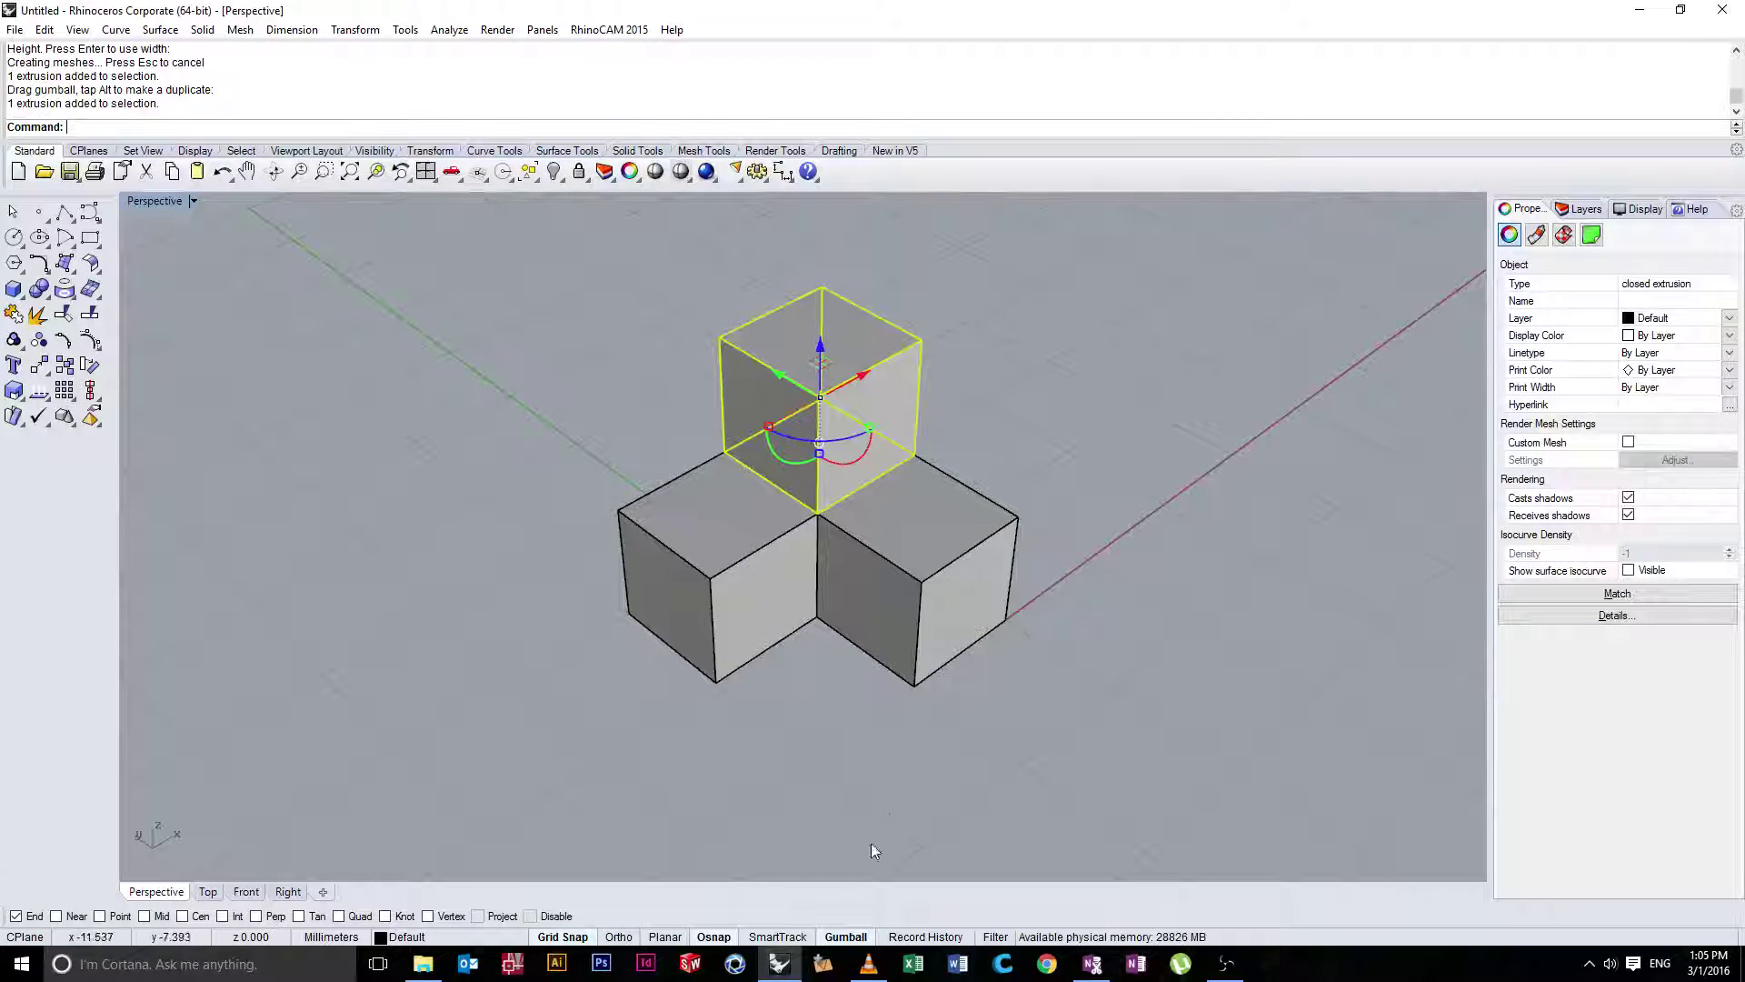
left_click(842, 942)
left_click(841, 942)
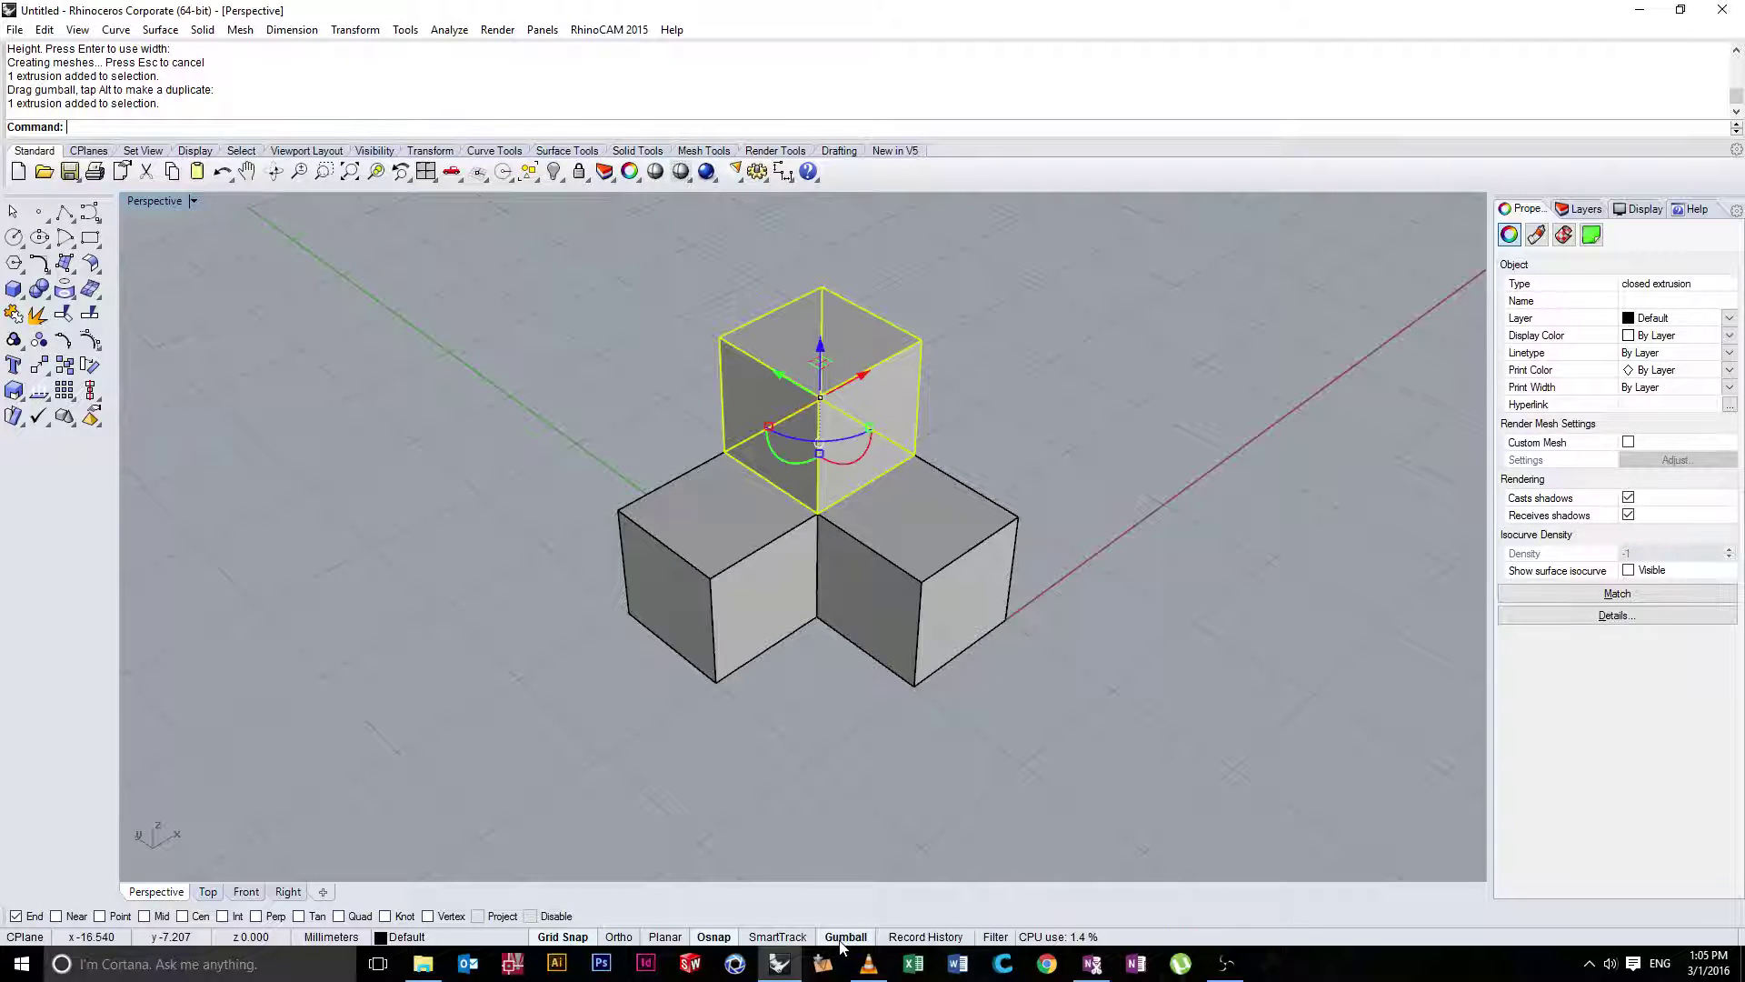
Deselect the raised cube and restore the four-viewport layout with all three cubes in view
left_click(559, 546)
right_click_drag(558, 635, 226, 340)
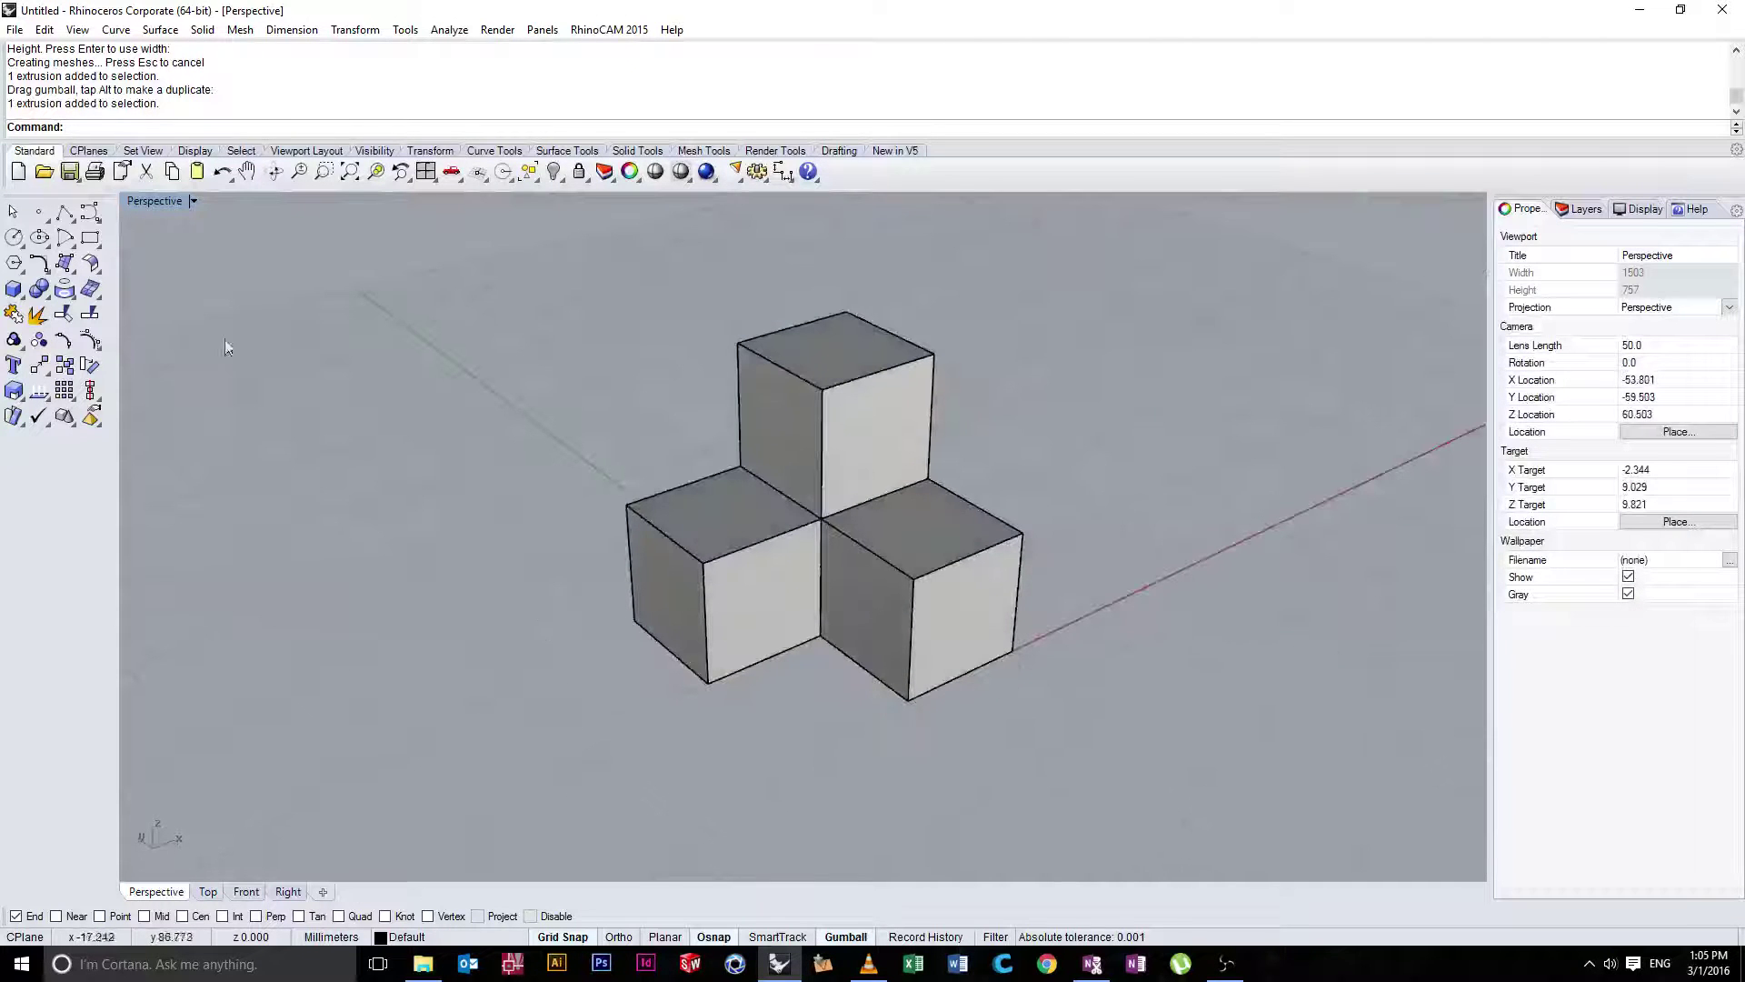
double_click(156, 200)
right_click_drag(999, 382, 1267, 455)
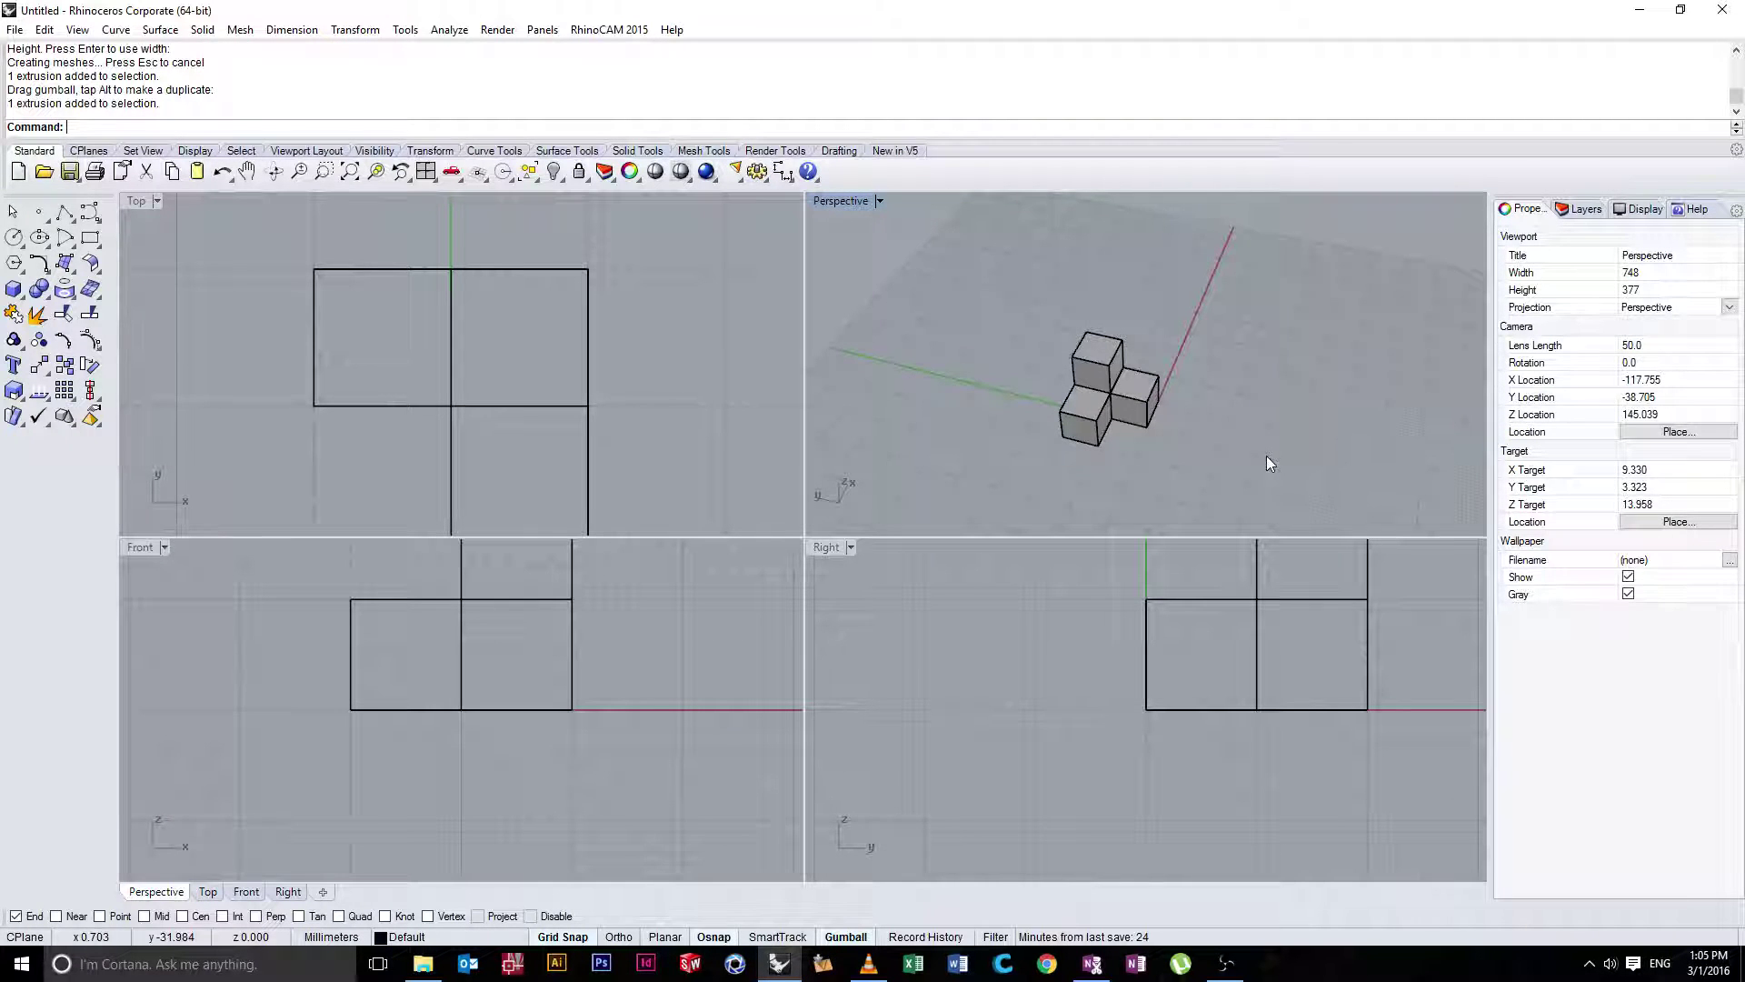
right_click_drag(1094, 314, 1063, 291)
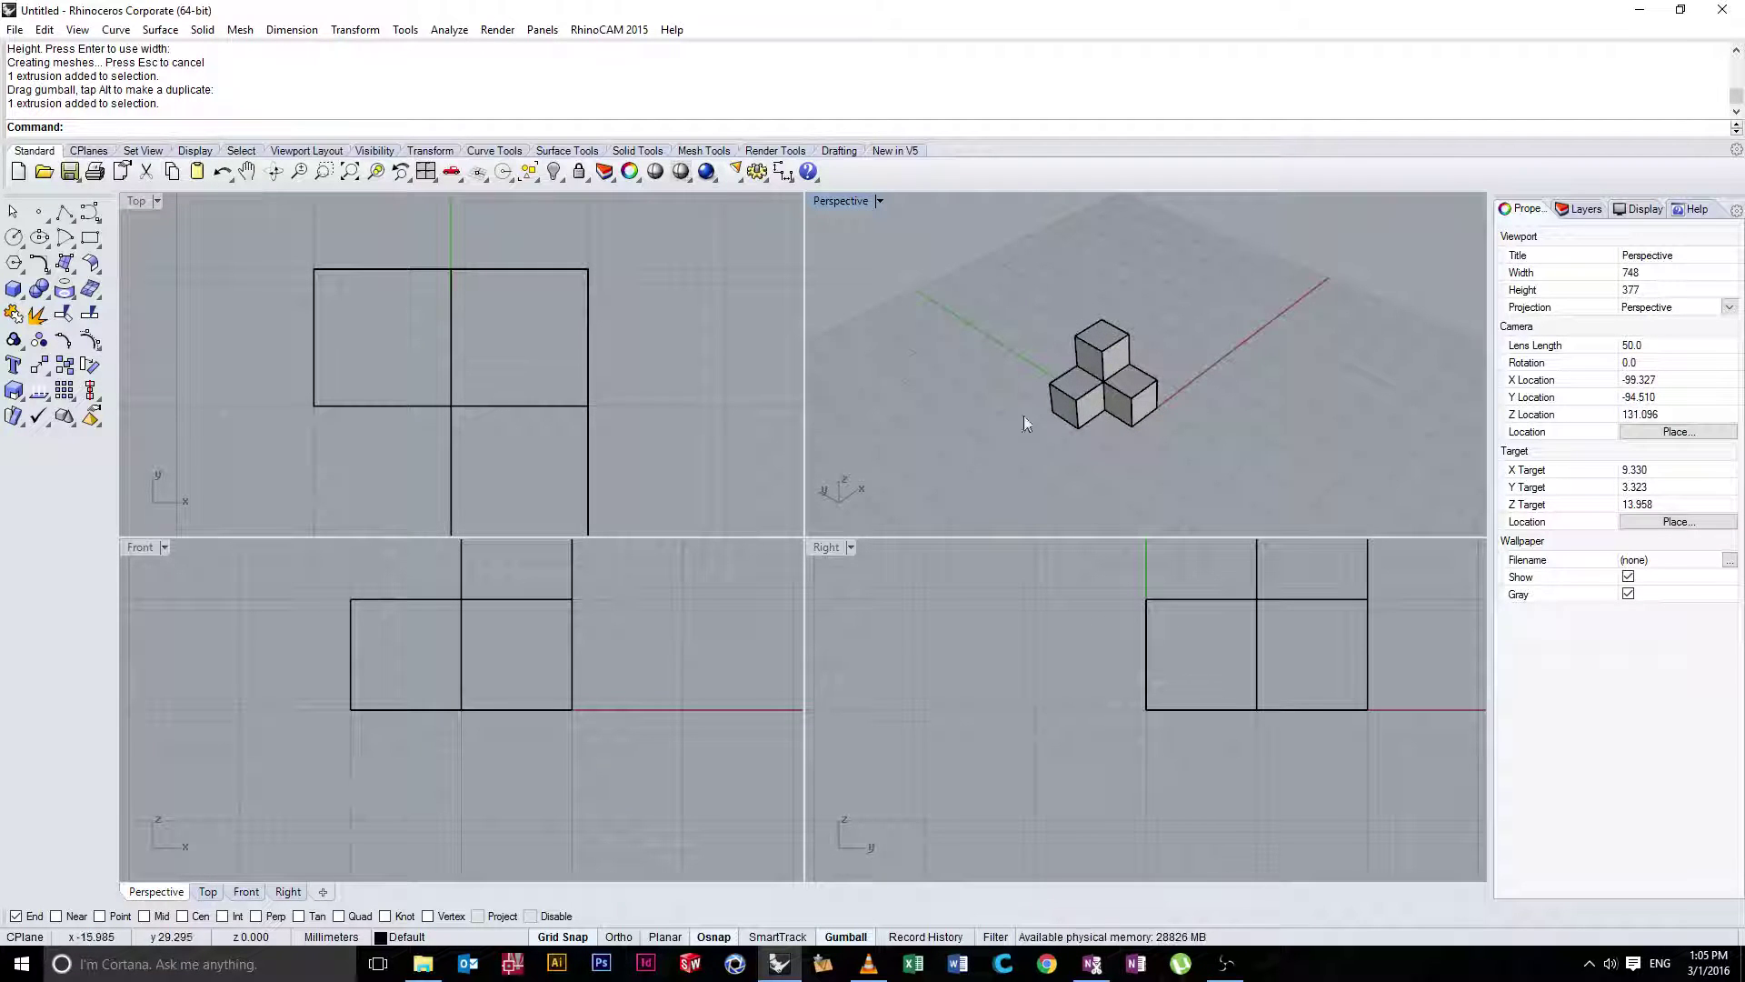
scroll(499, 320, "down", 2)
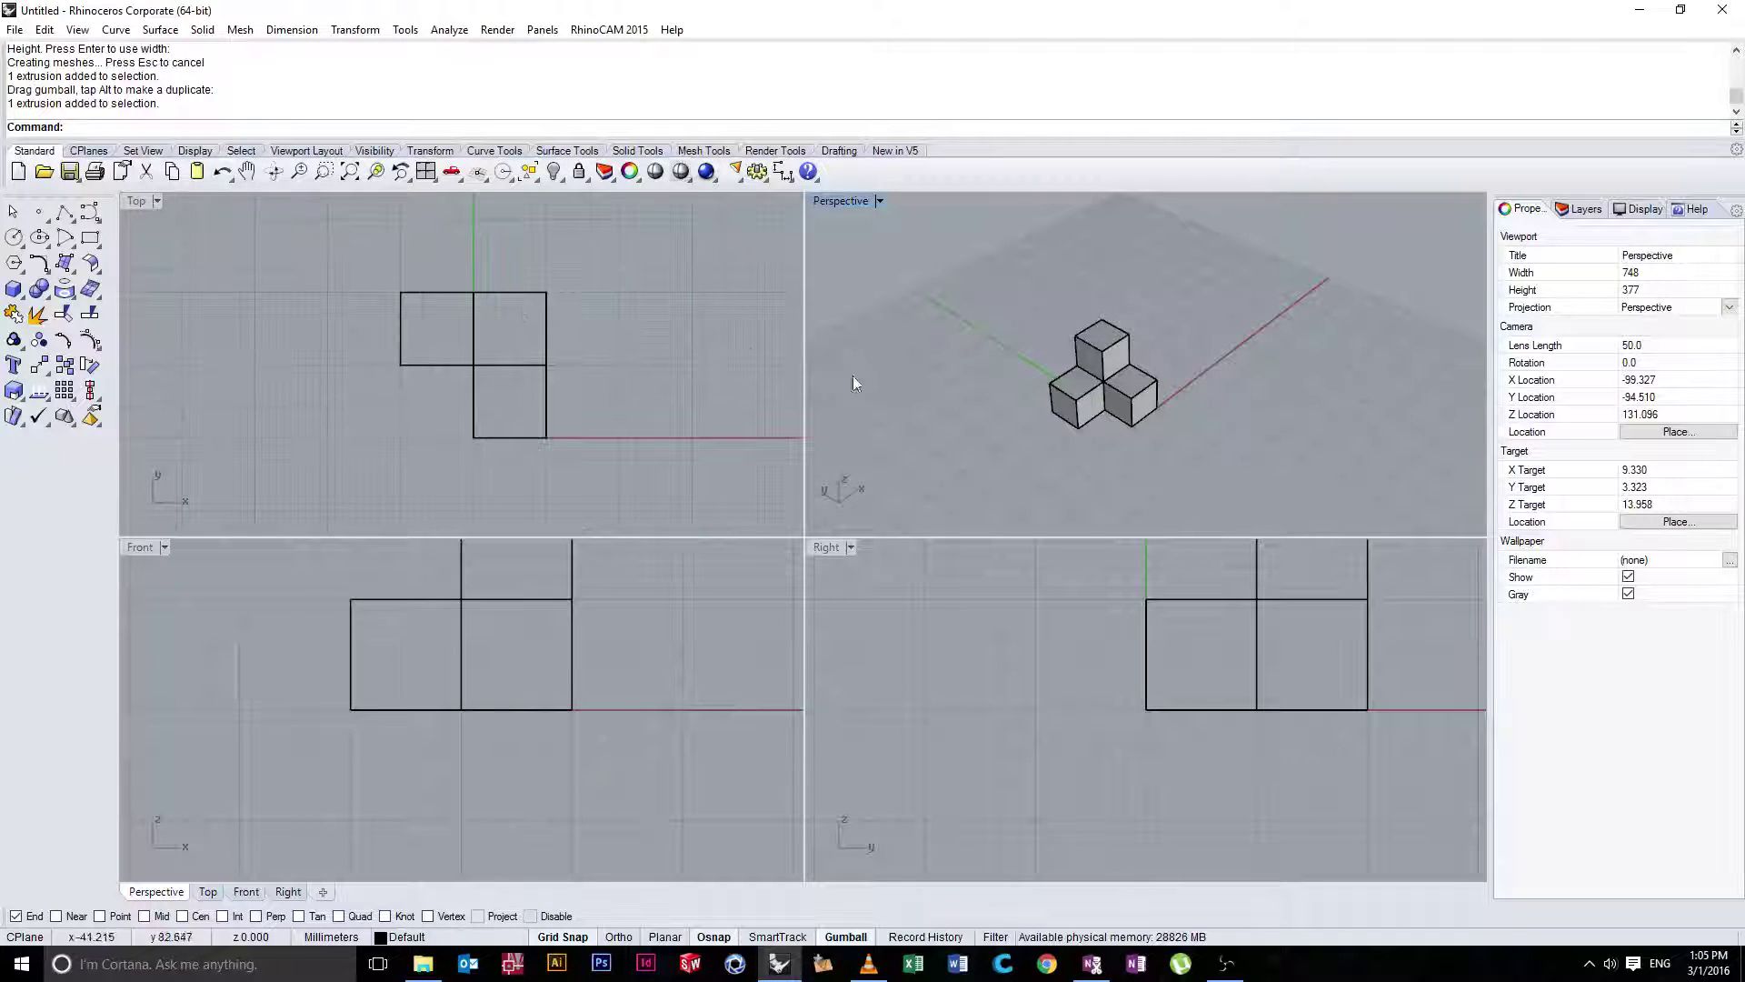
right_click_drag(909, 372, 1003, 363)
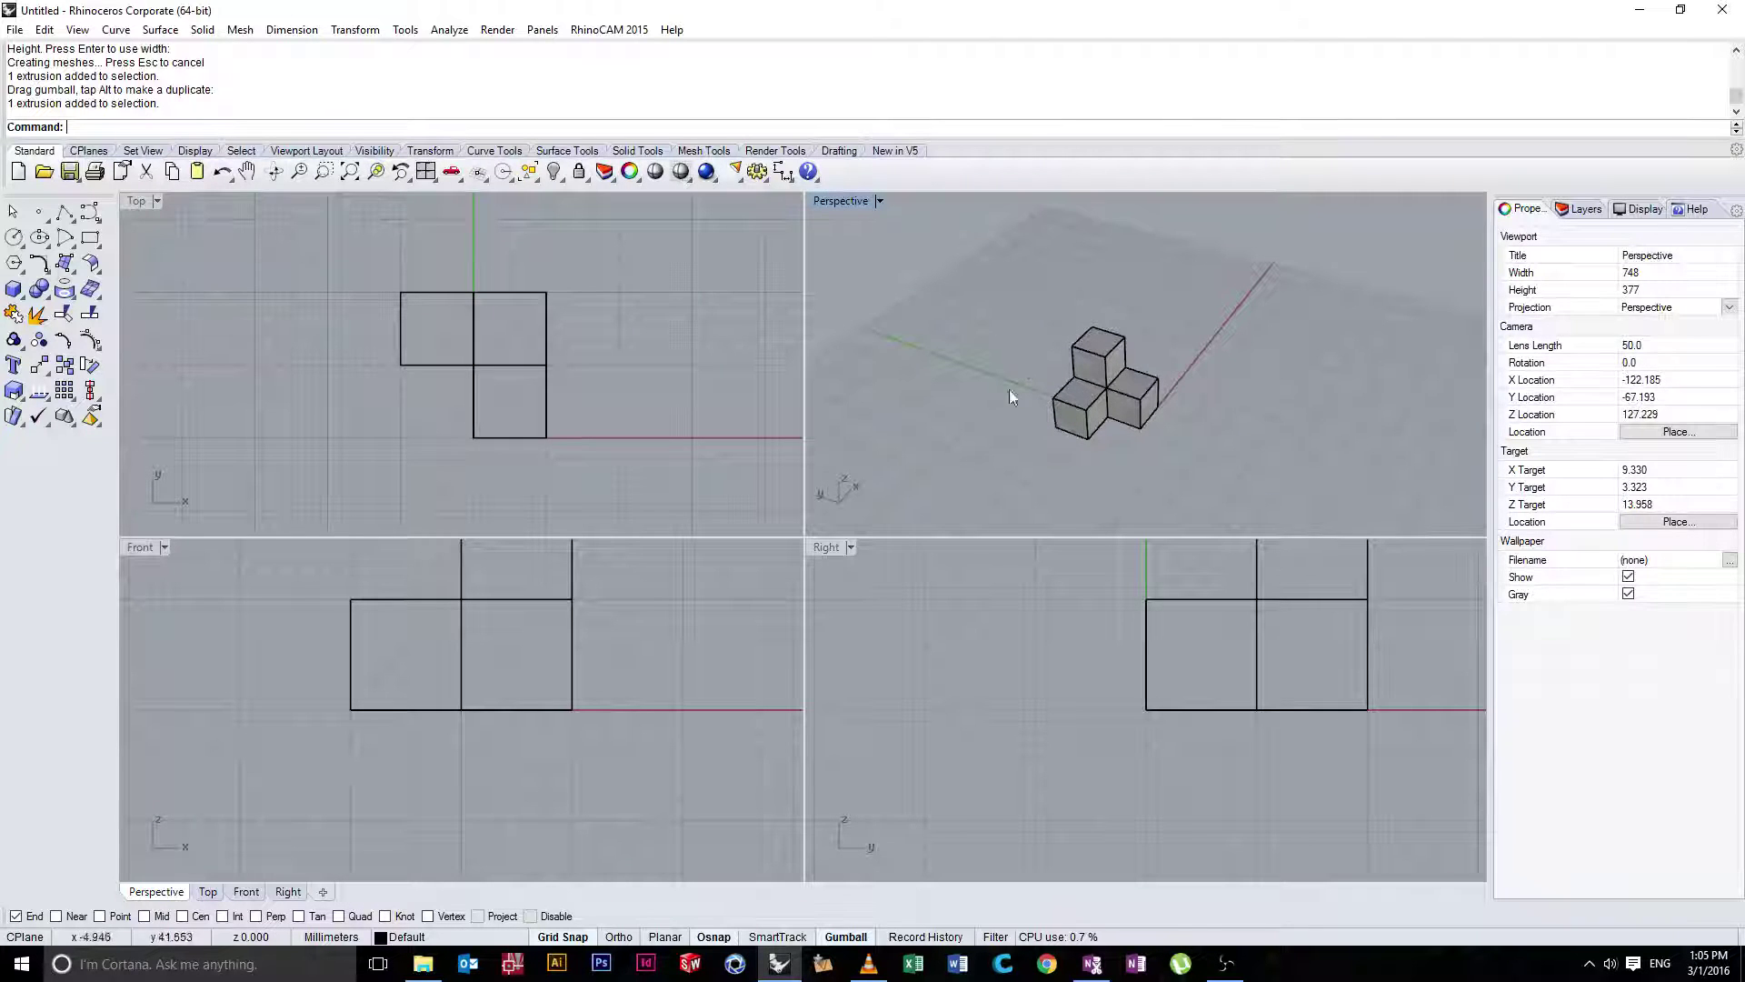
Delete the raised cube and the rear cube, keeping only the 10 mm cube at the origin
left_click(1095, 354)
left_click(1076, 390, "shift")
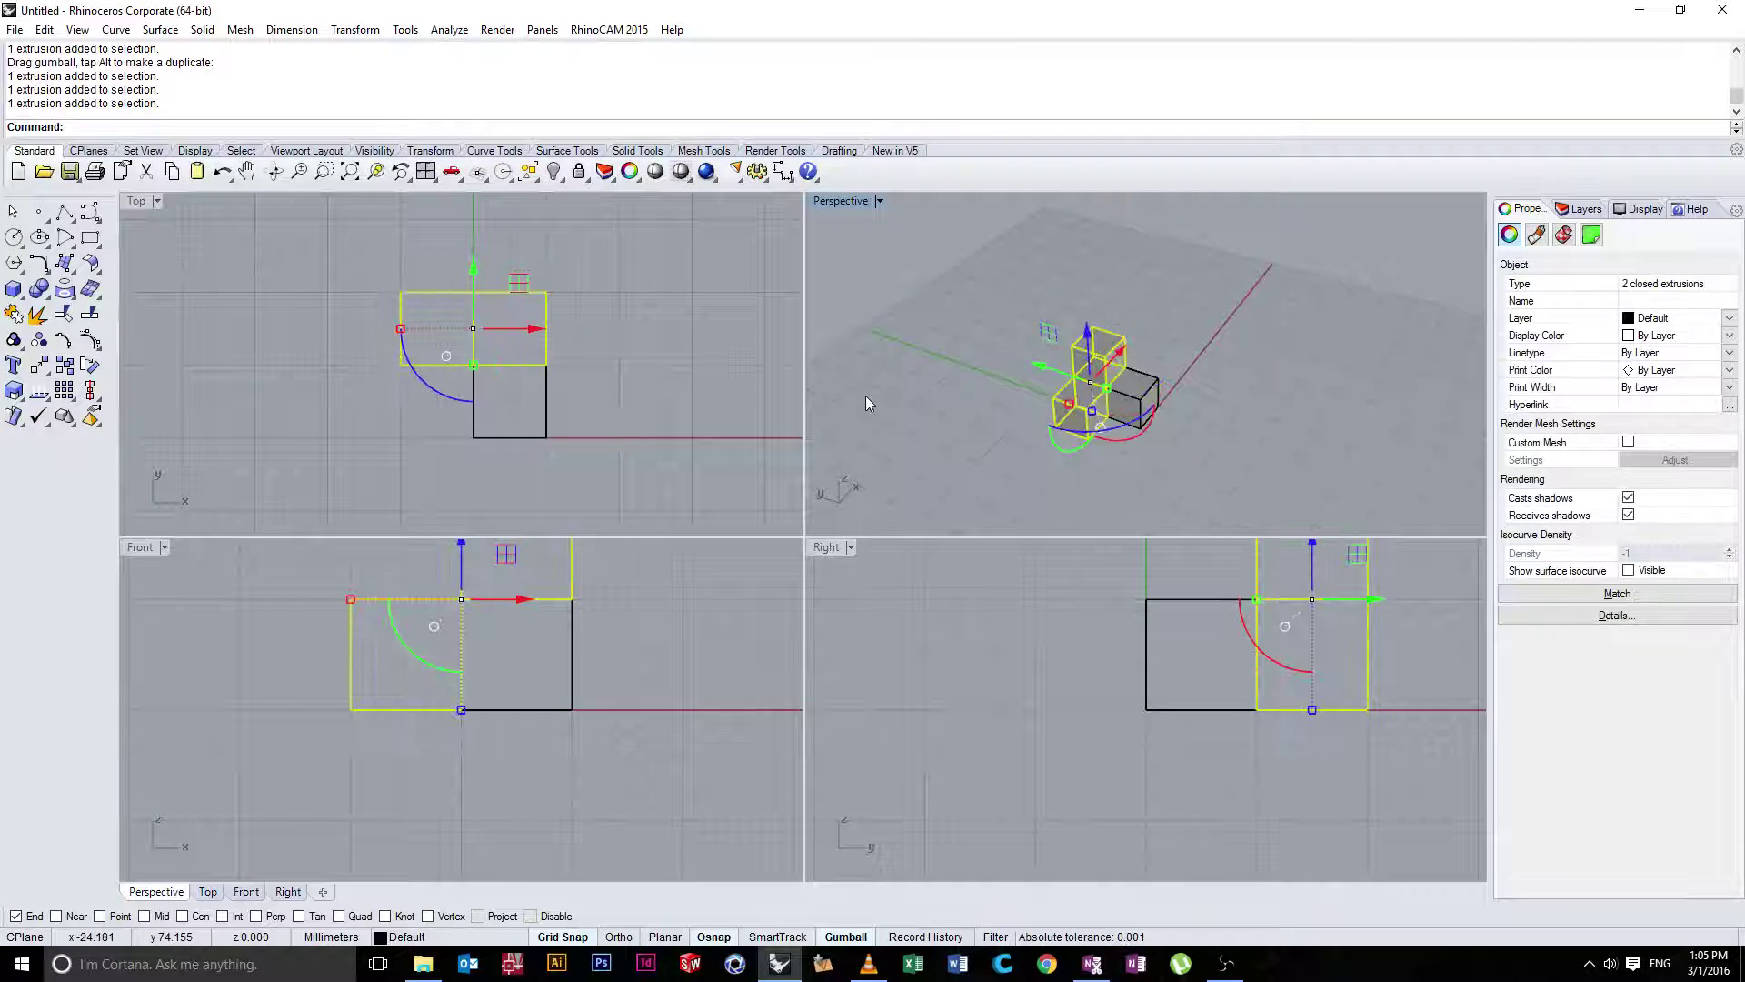
key("Delete")
mouse_move(1173, 355)
right_mouse_down()
mouse_move(1118, 461)
mouse_move(1147, 329)
mouse_move(1102, 281)
mouse_move(1146, 289)
mouse_move(1165, 339)
right_mouse_up()
scroll(1147, 329, "up", 5)
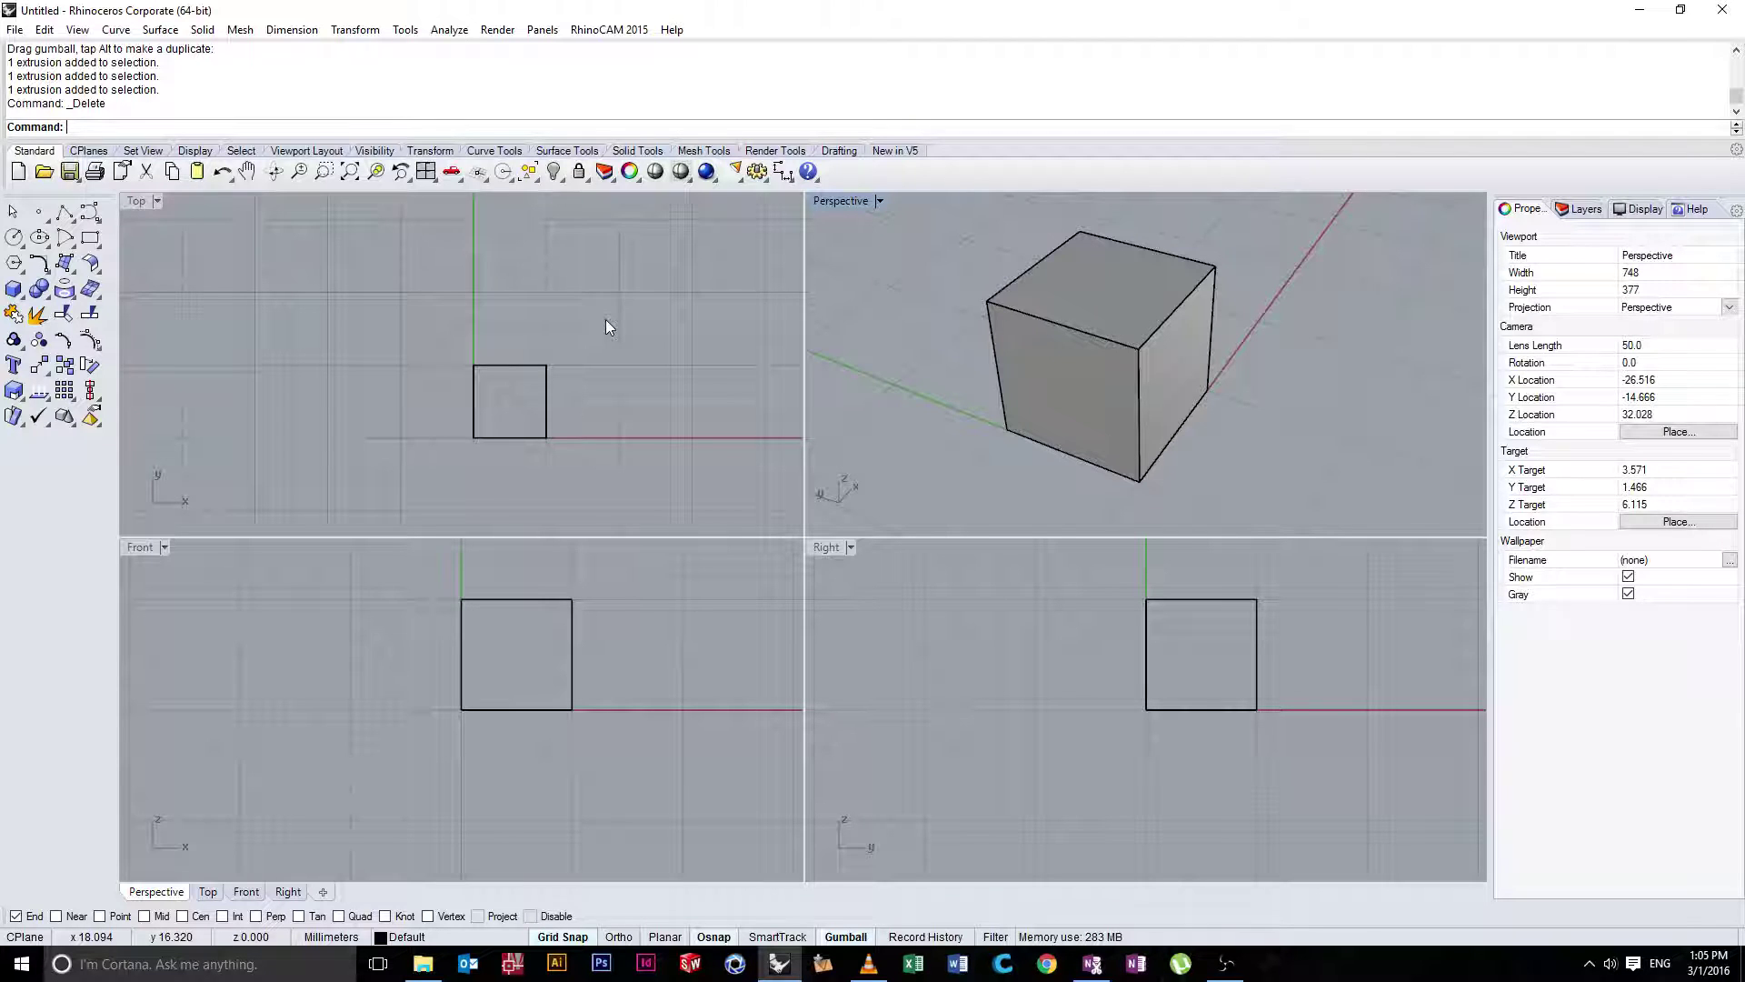
Enlarge the command history area slightly and choose the remaining cube as the object for the Rotate command
type("Rotate")
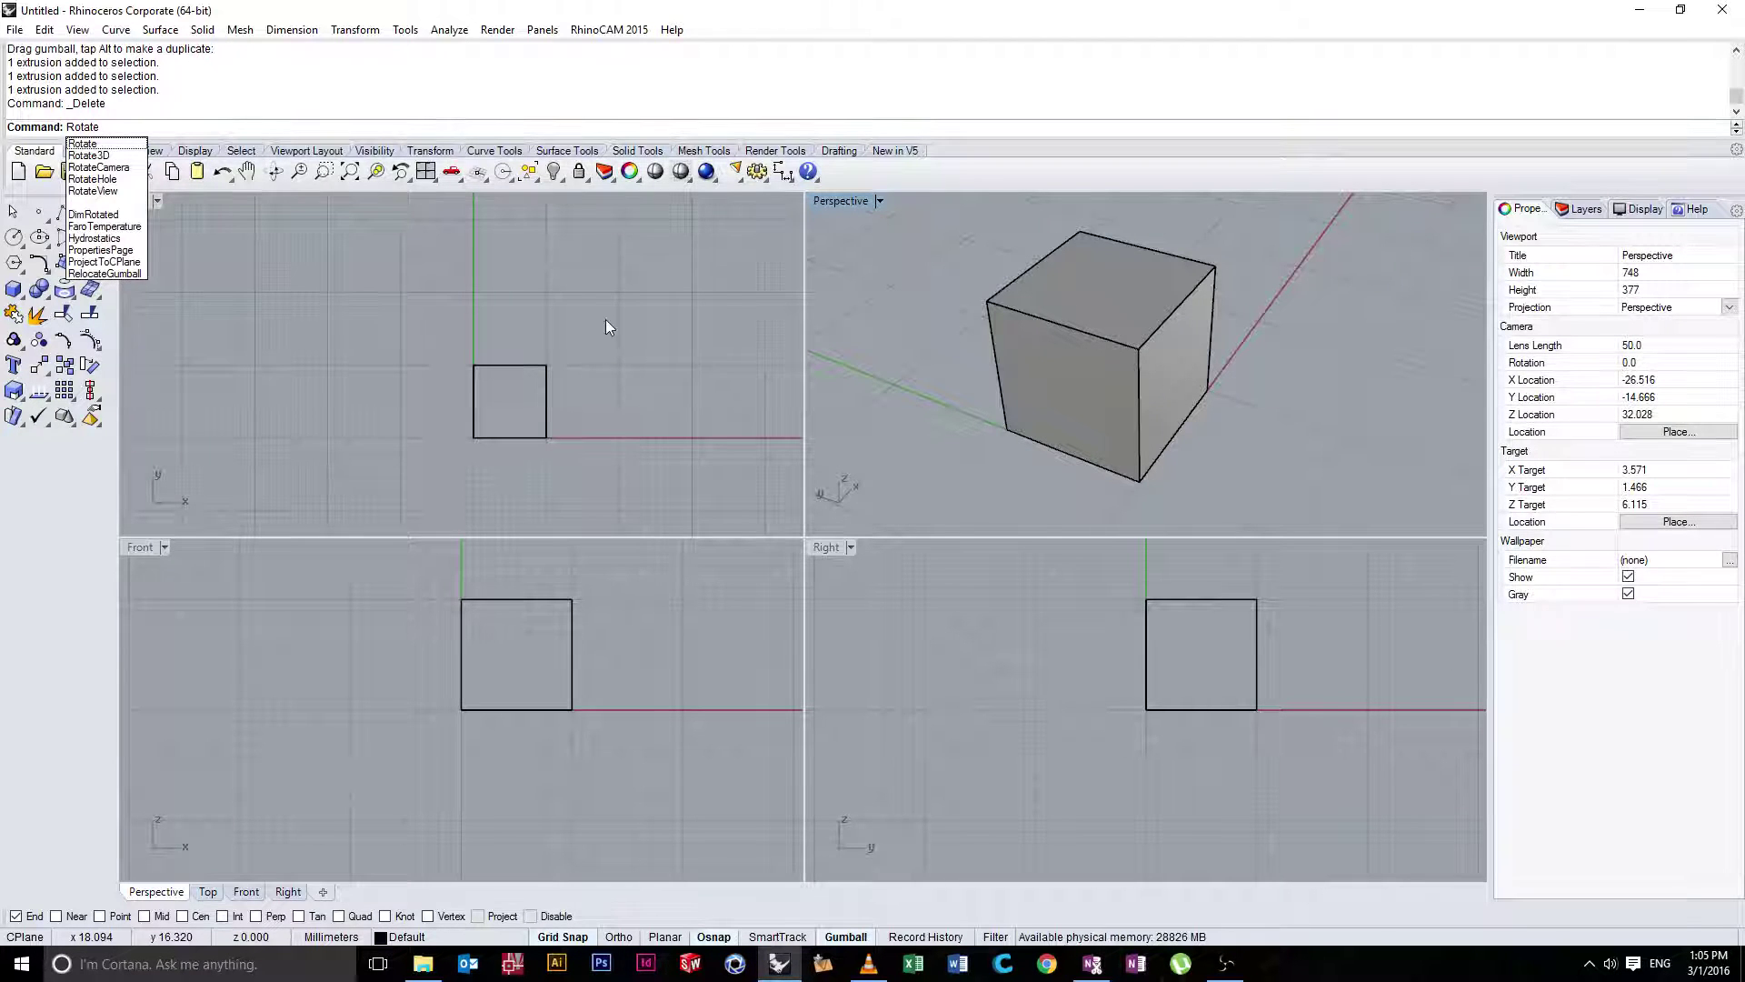
key("Return")
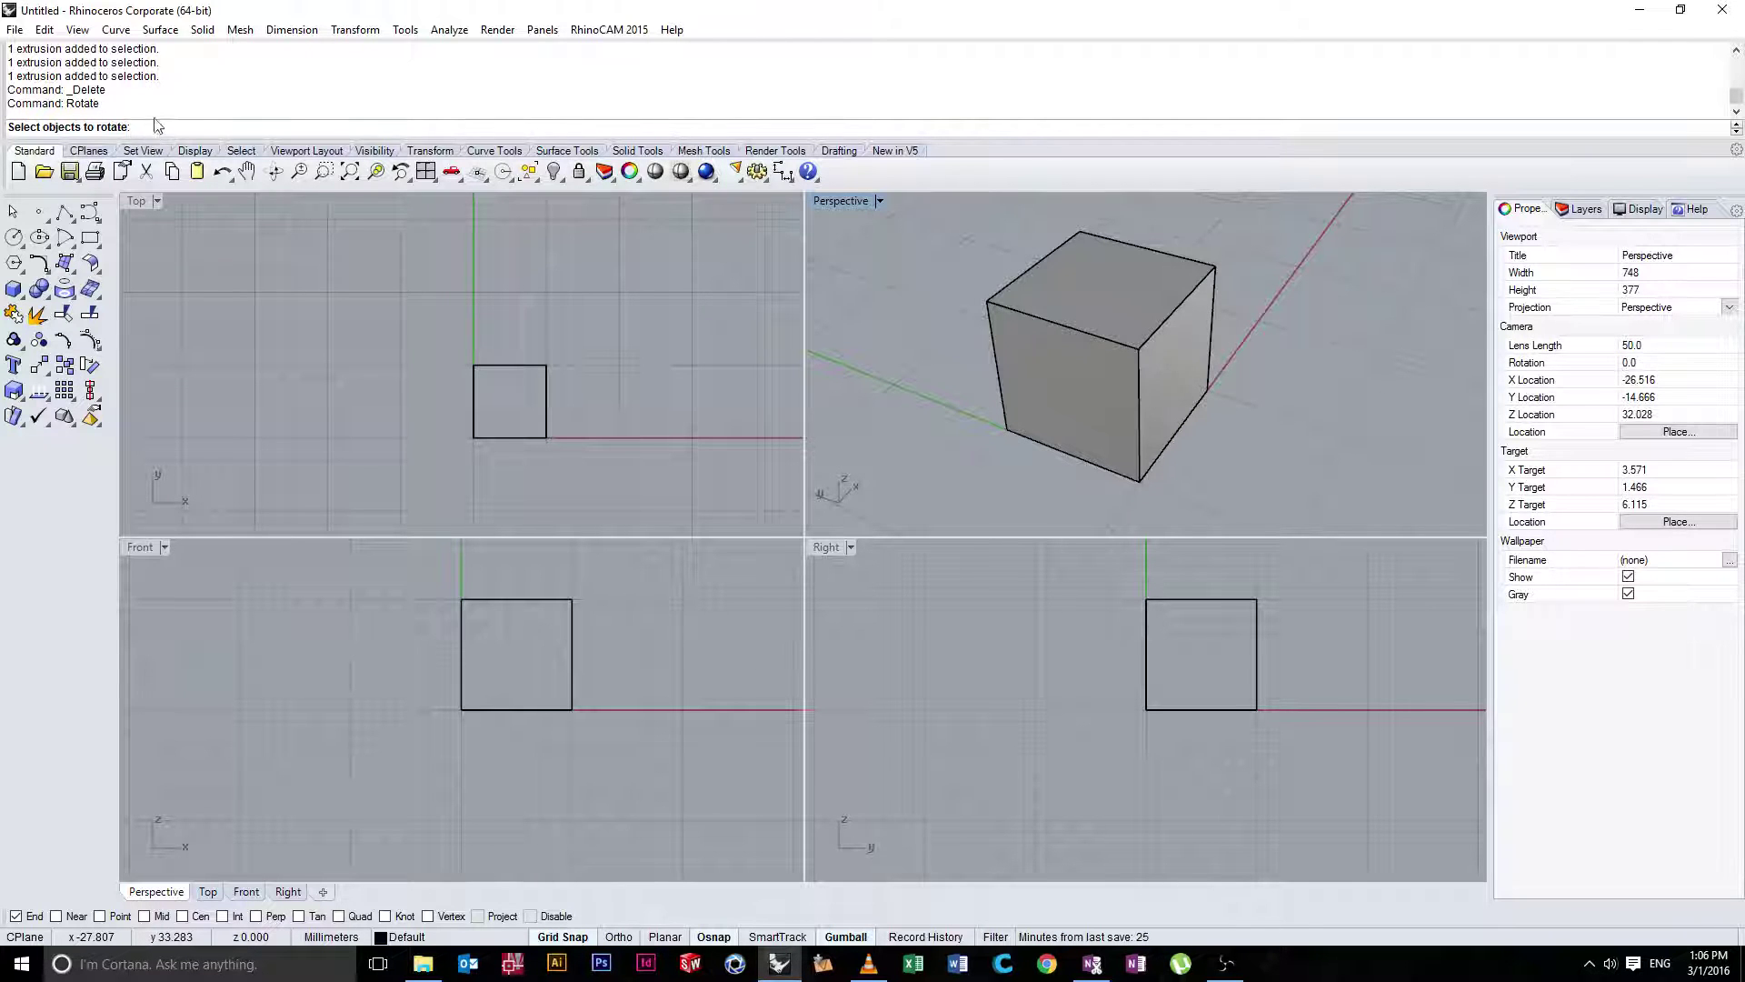
left_click_drag(212, 139, 208, 80)
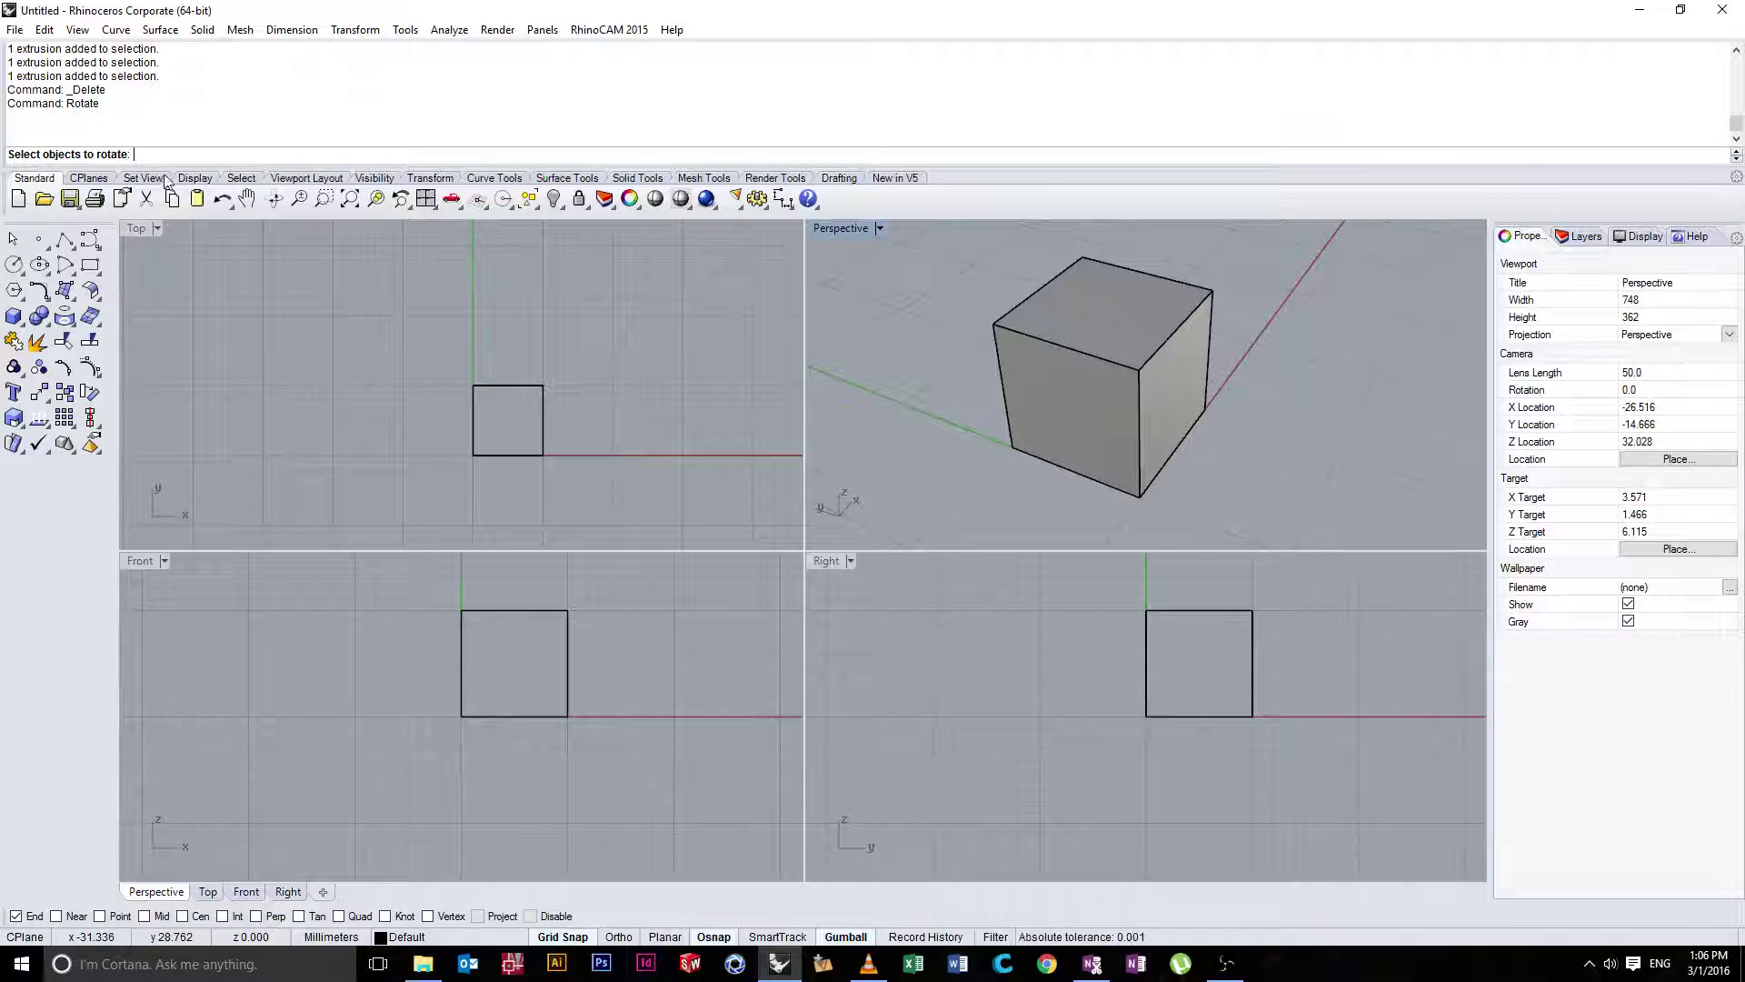
left_click_drag(159, 179, 162, 164)
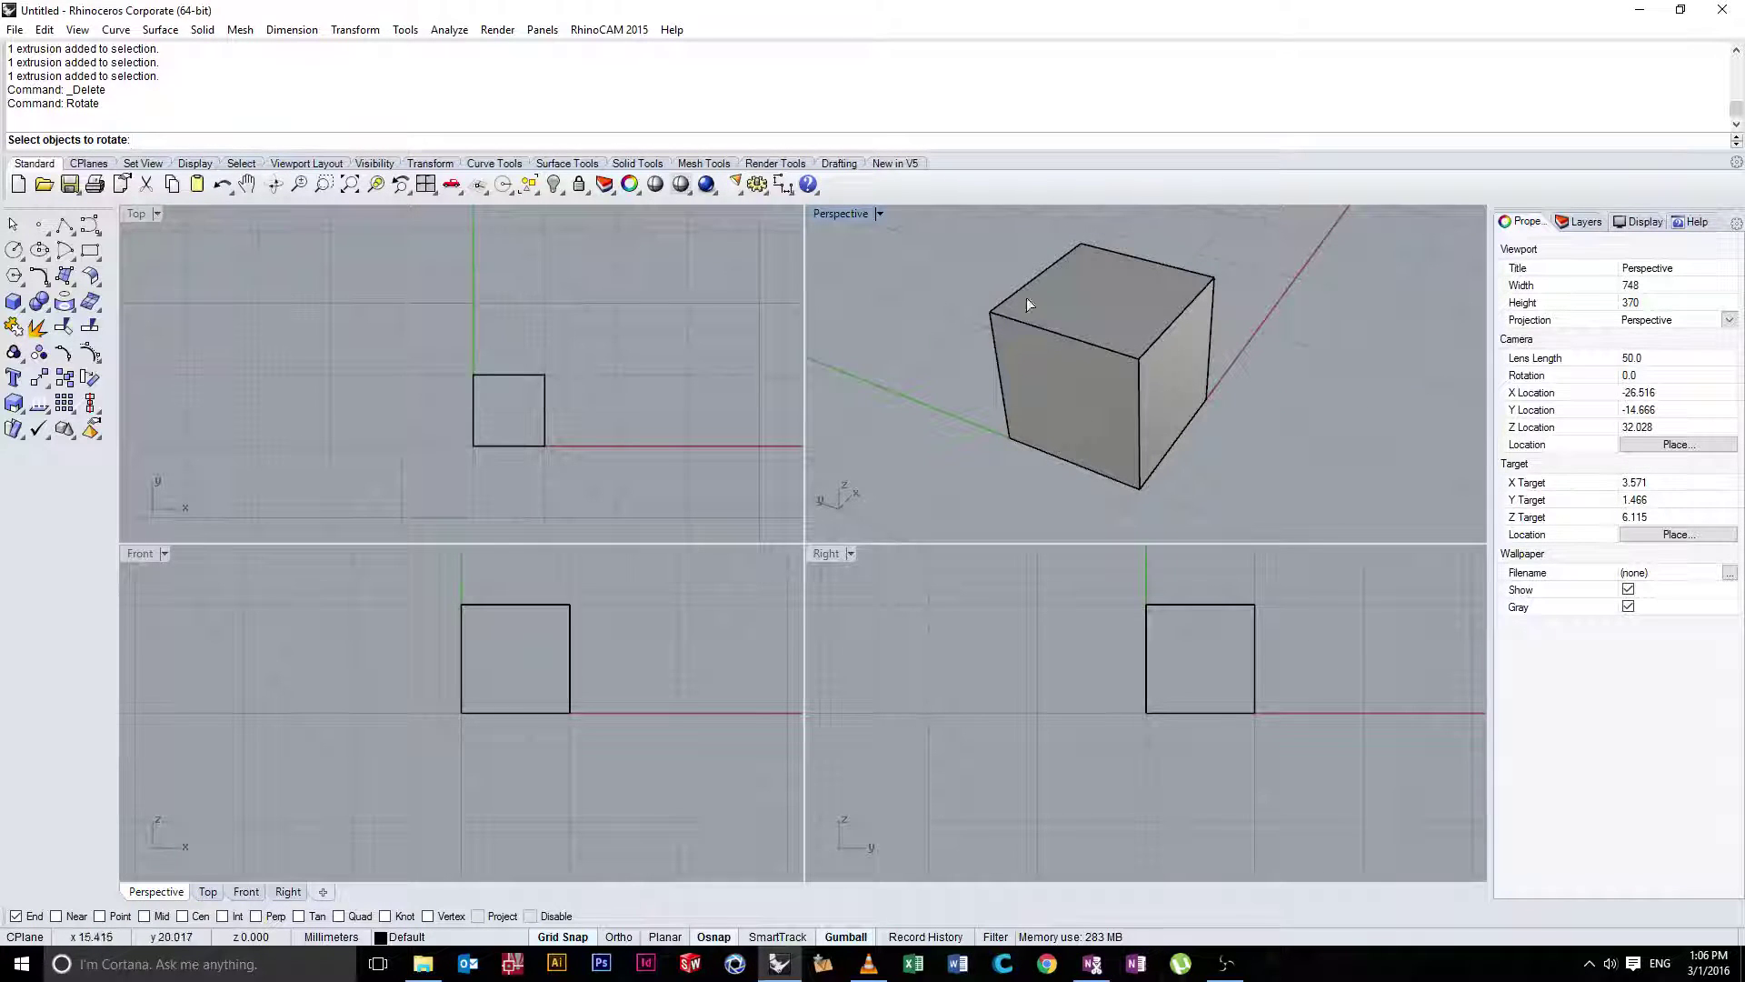
left_click(1073, 298)
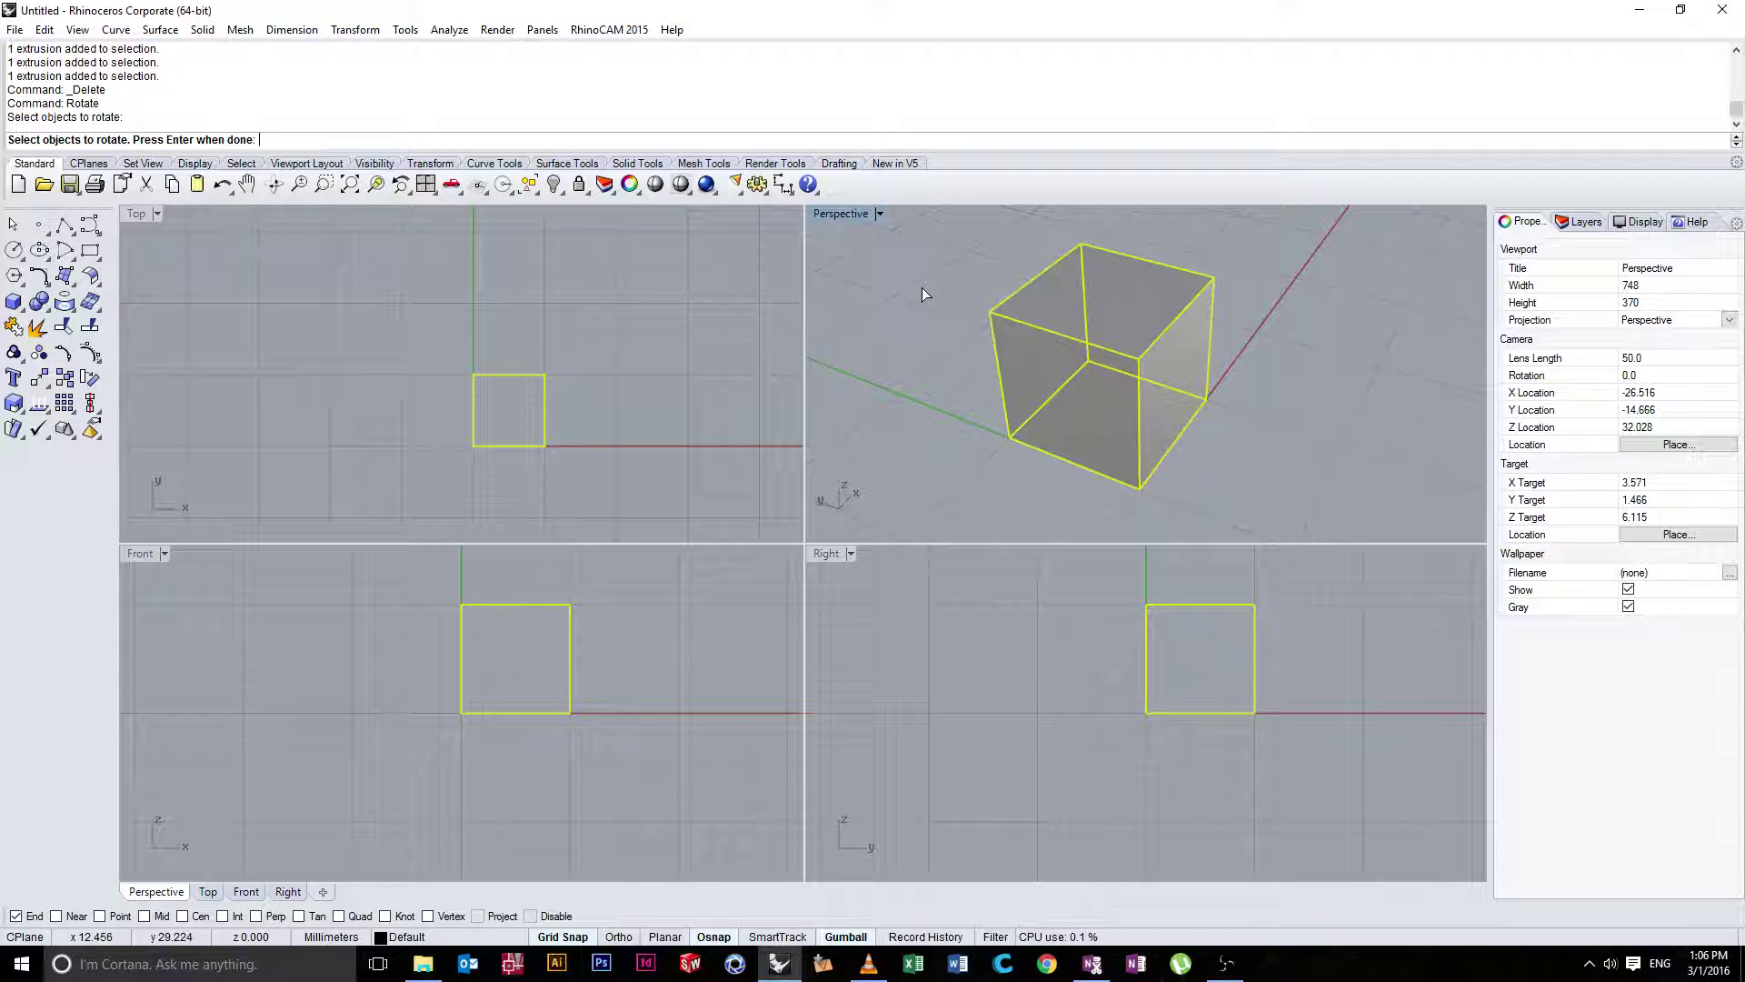
key("Return")
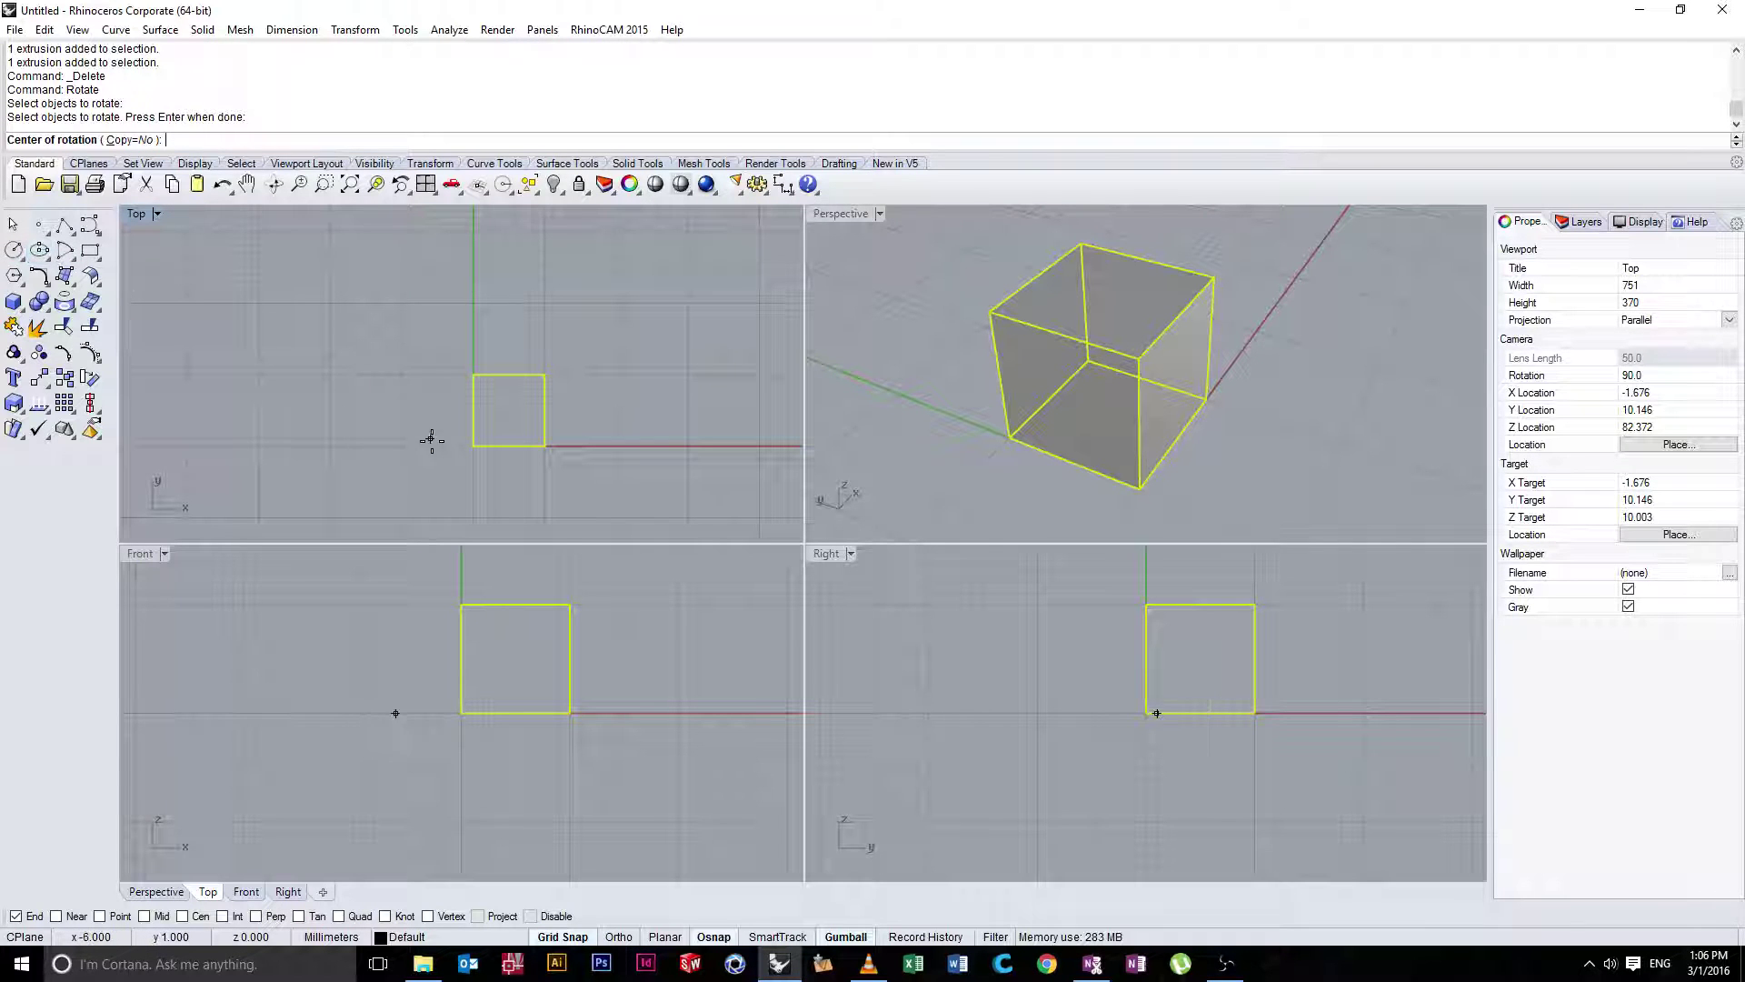
Disable object snaps and rotate the cube 45 degrees about the origin in the Top viewport, taking the first reference along the Y axis
left_click(543, 918)
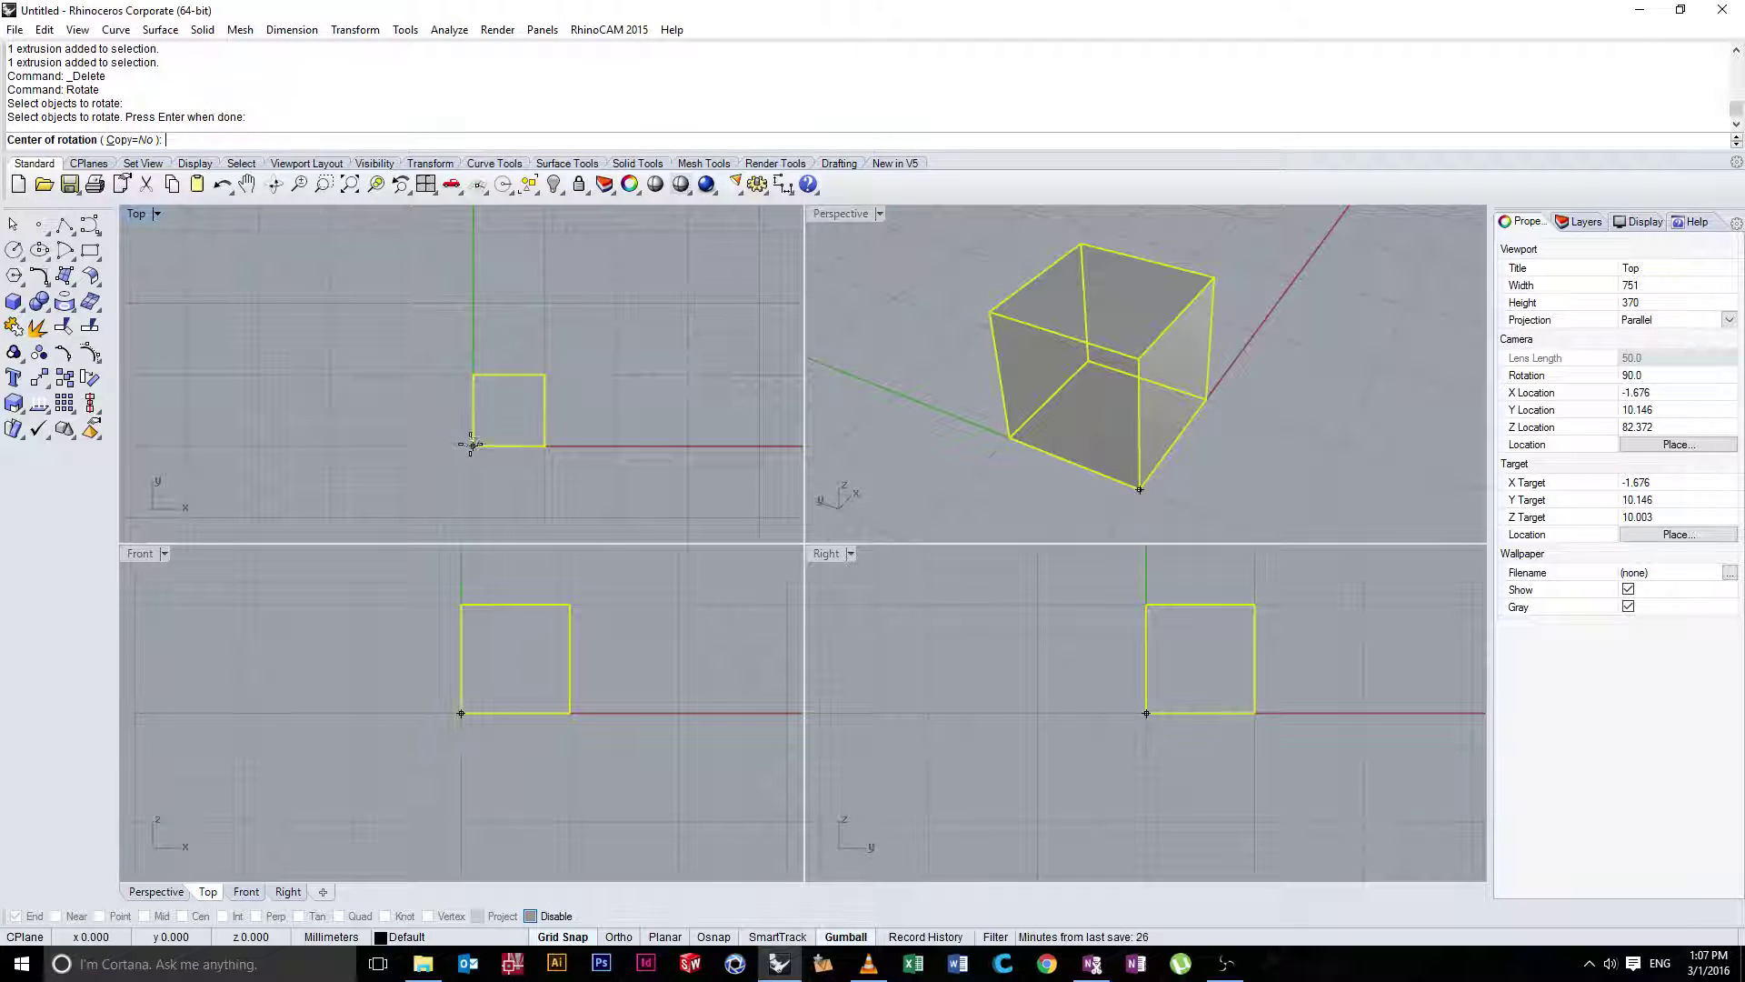
scroll(473, 445, "up", 4)
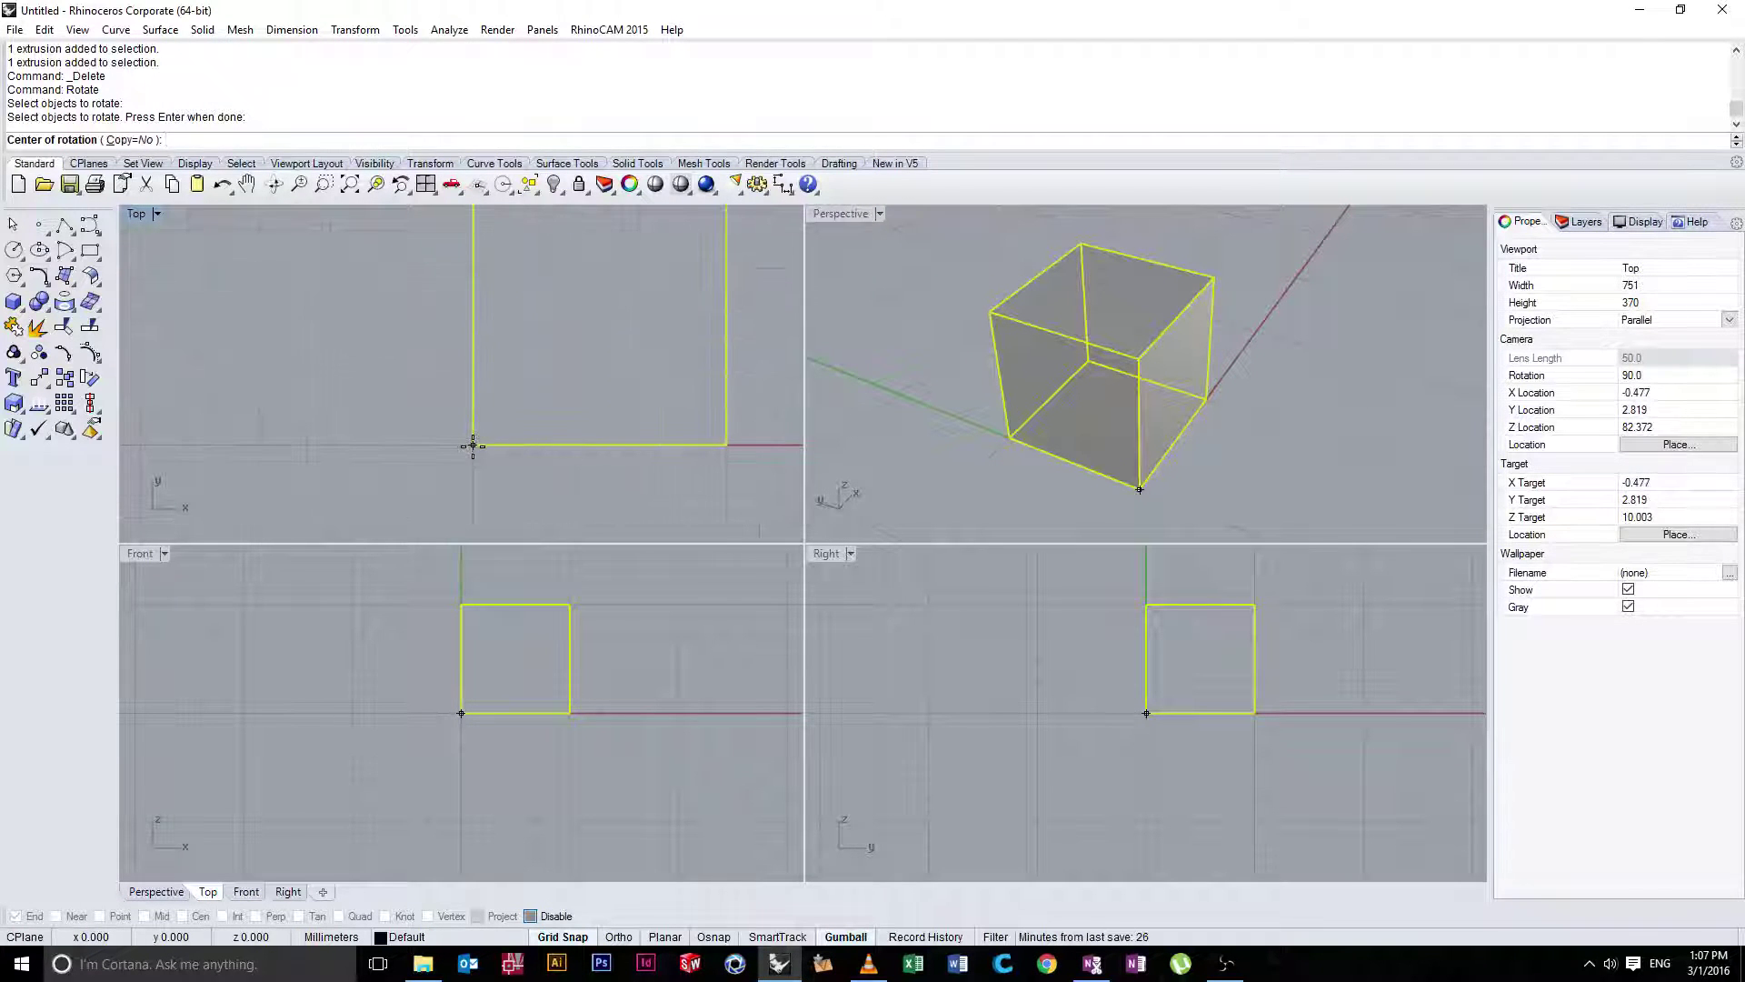
left_click(473, 445)
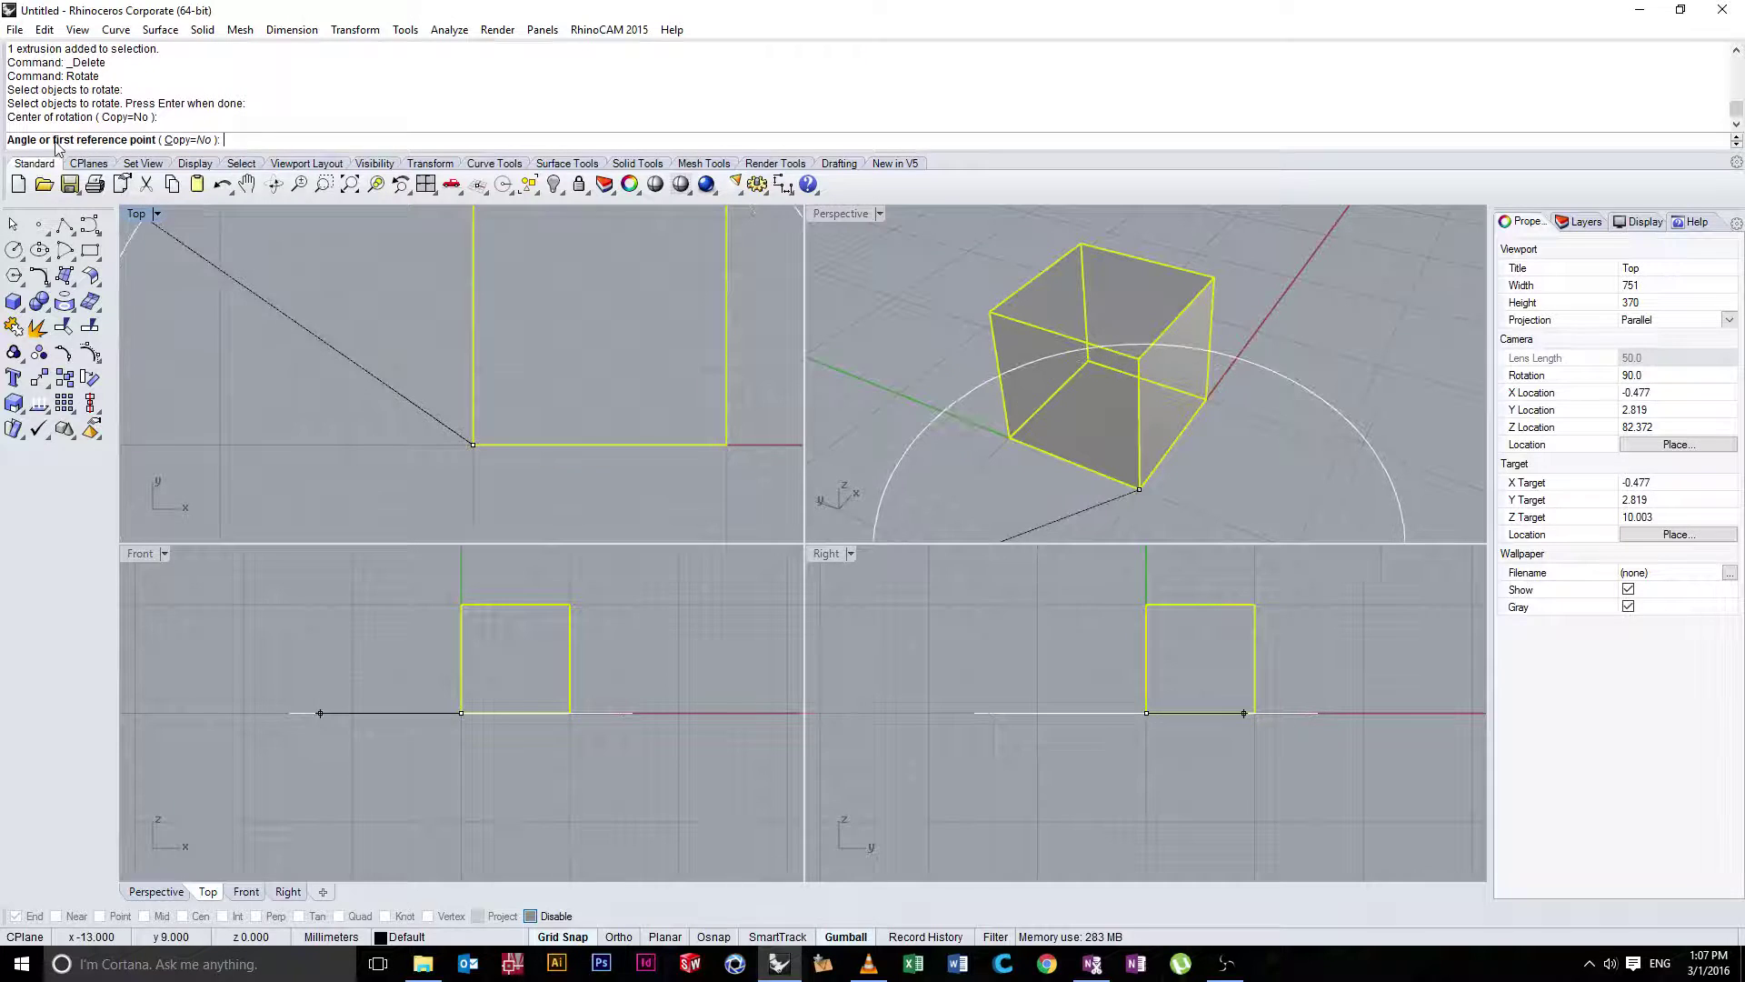
scroll(550, 378, "down", 4)
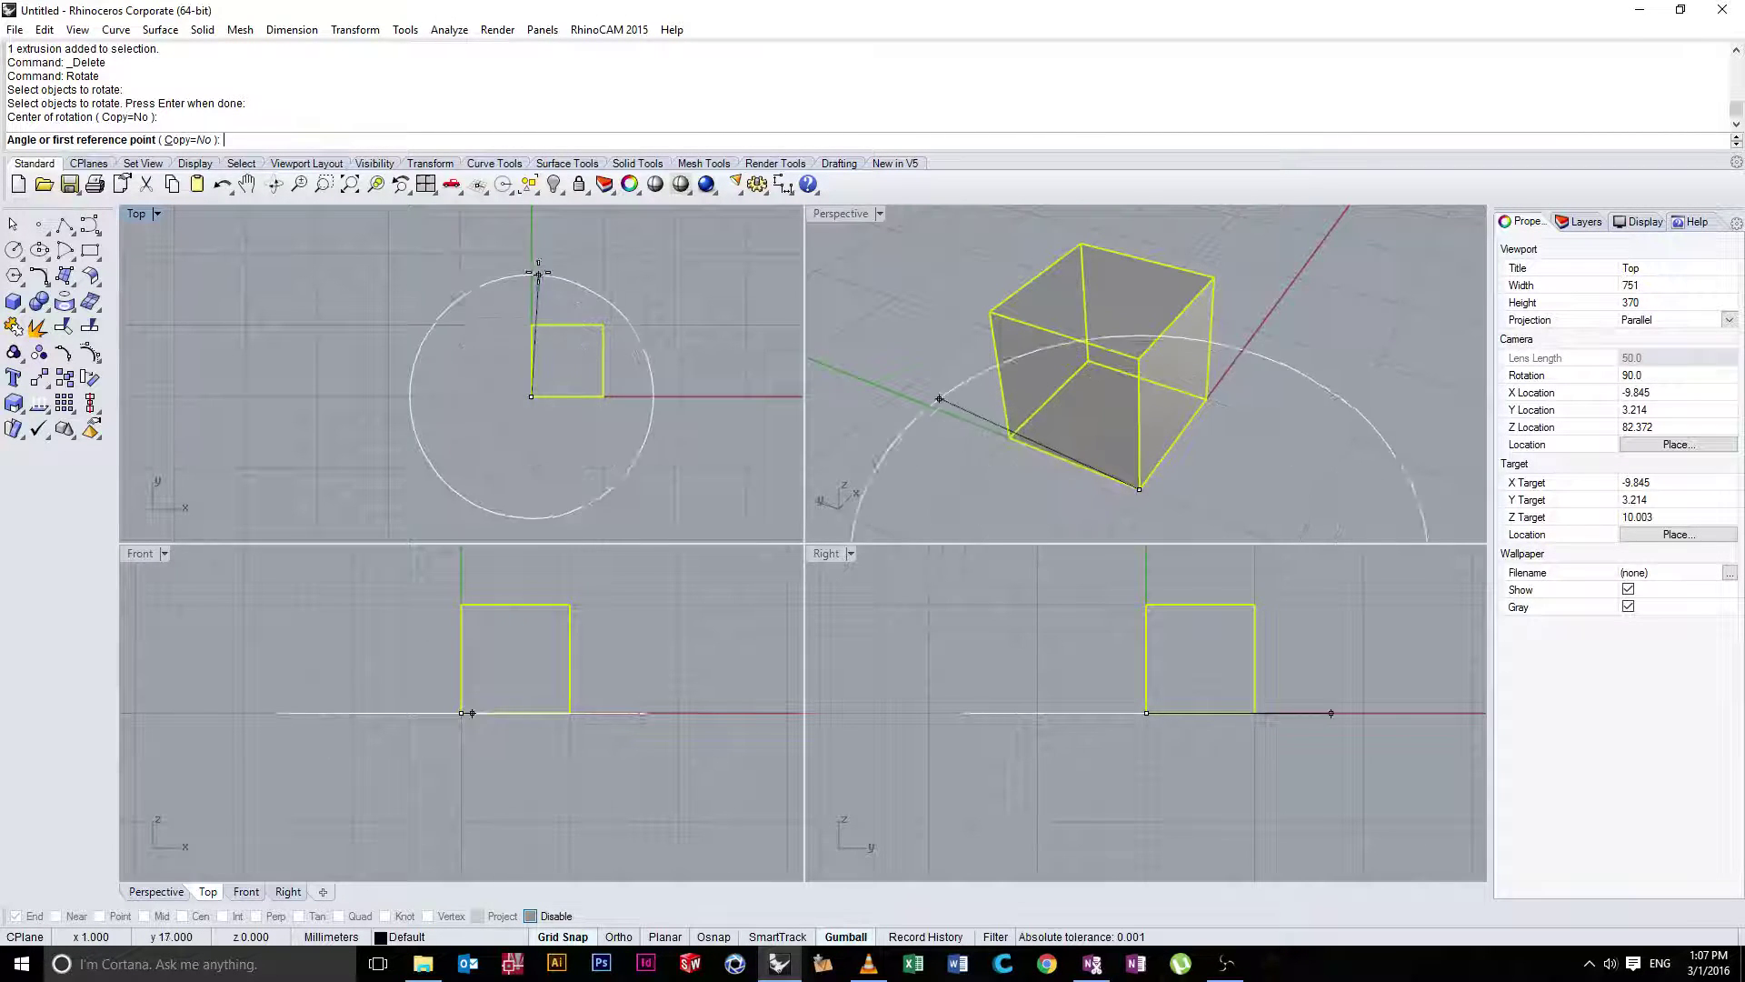
right_click_drag(532, 240, 533, 235)
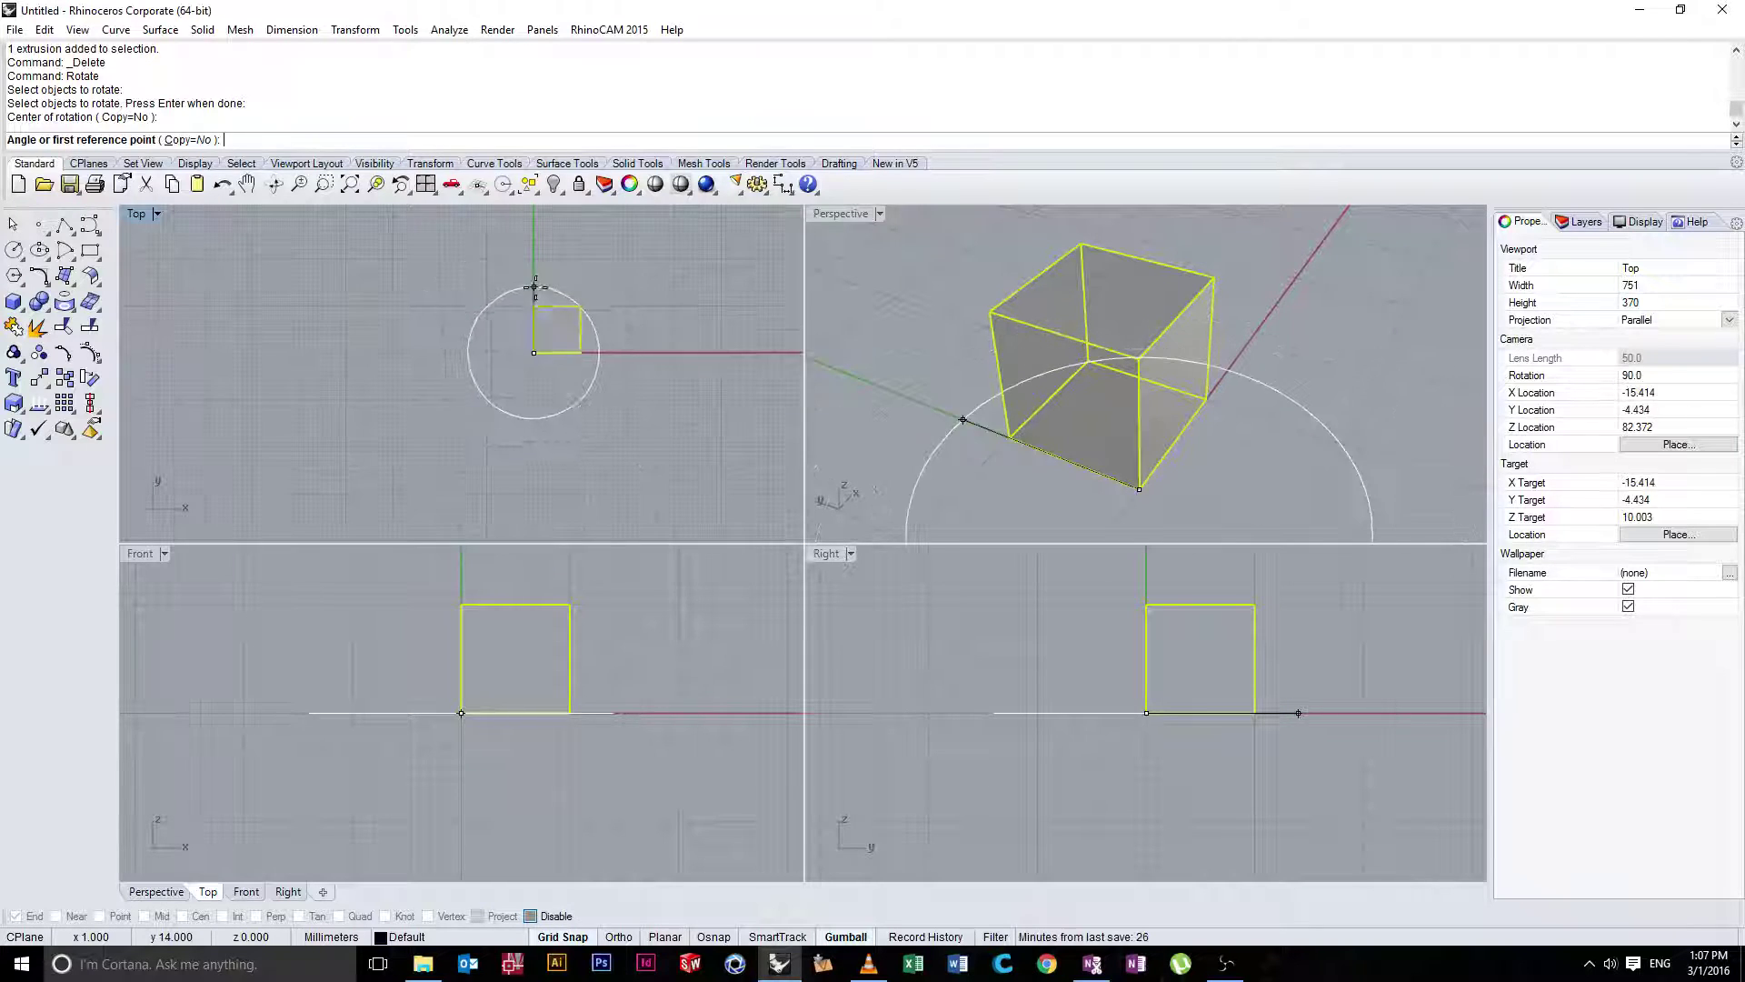
left_click(533, 235)
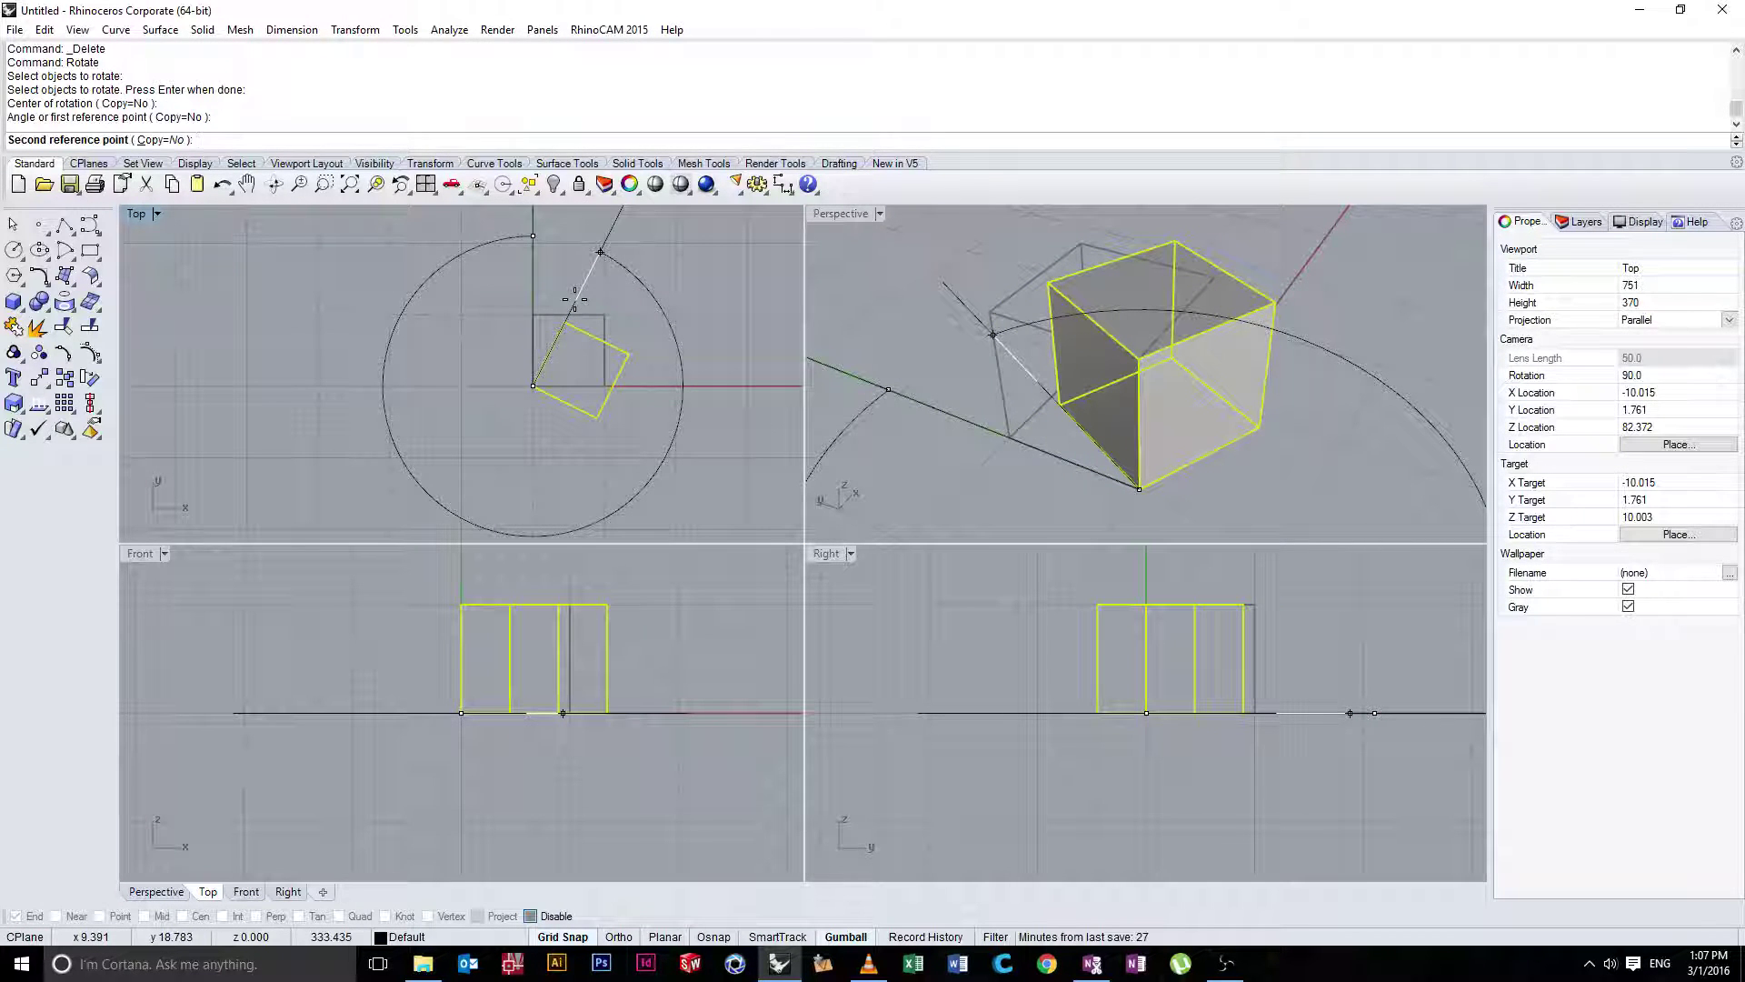
type("45")
key("Return")
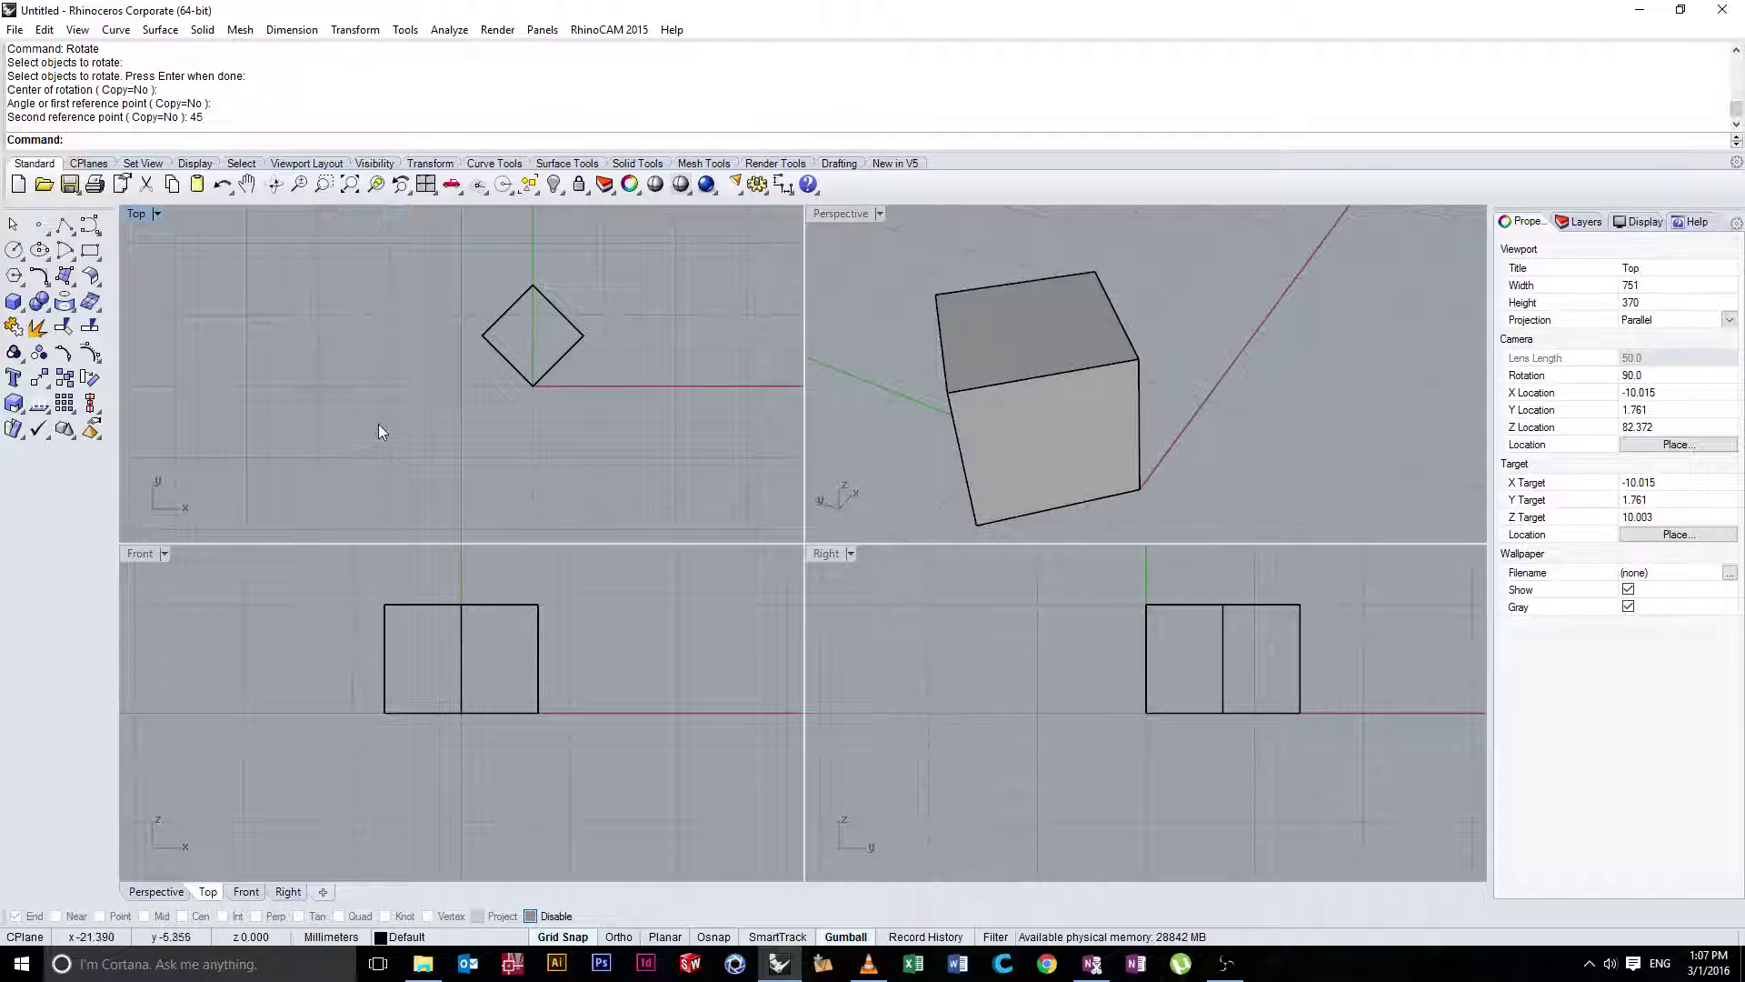
Rotate the cube another 90 degrees about the origin in the Top viewport, using its opposite corner as the first reference point
left_click_drag(416, 244, 597, 389)
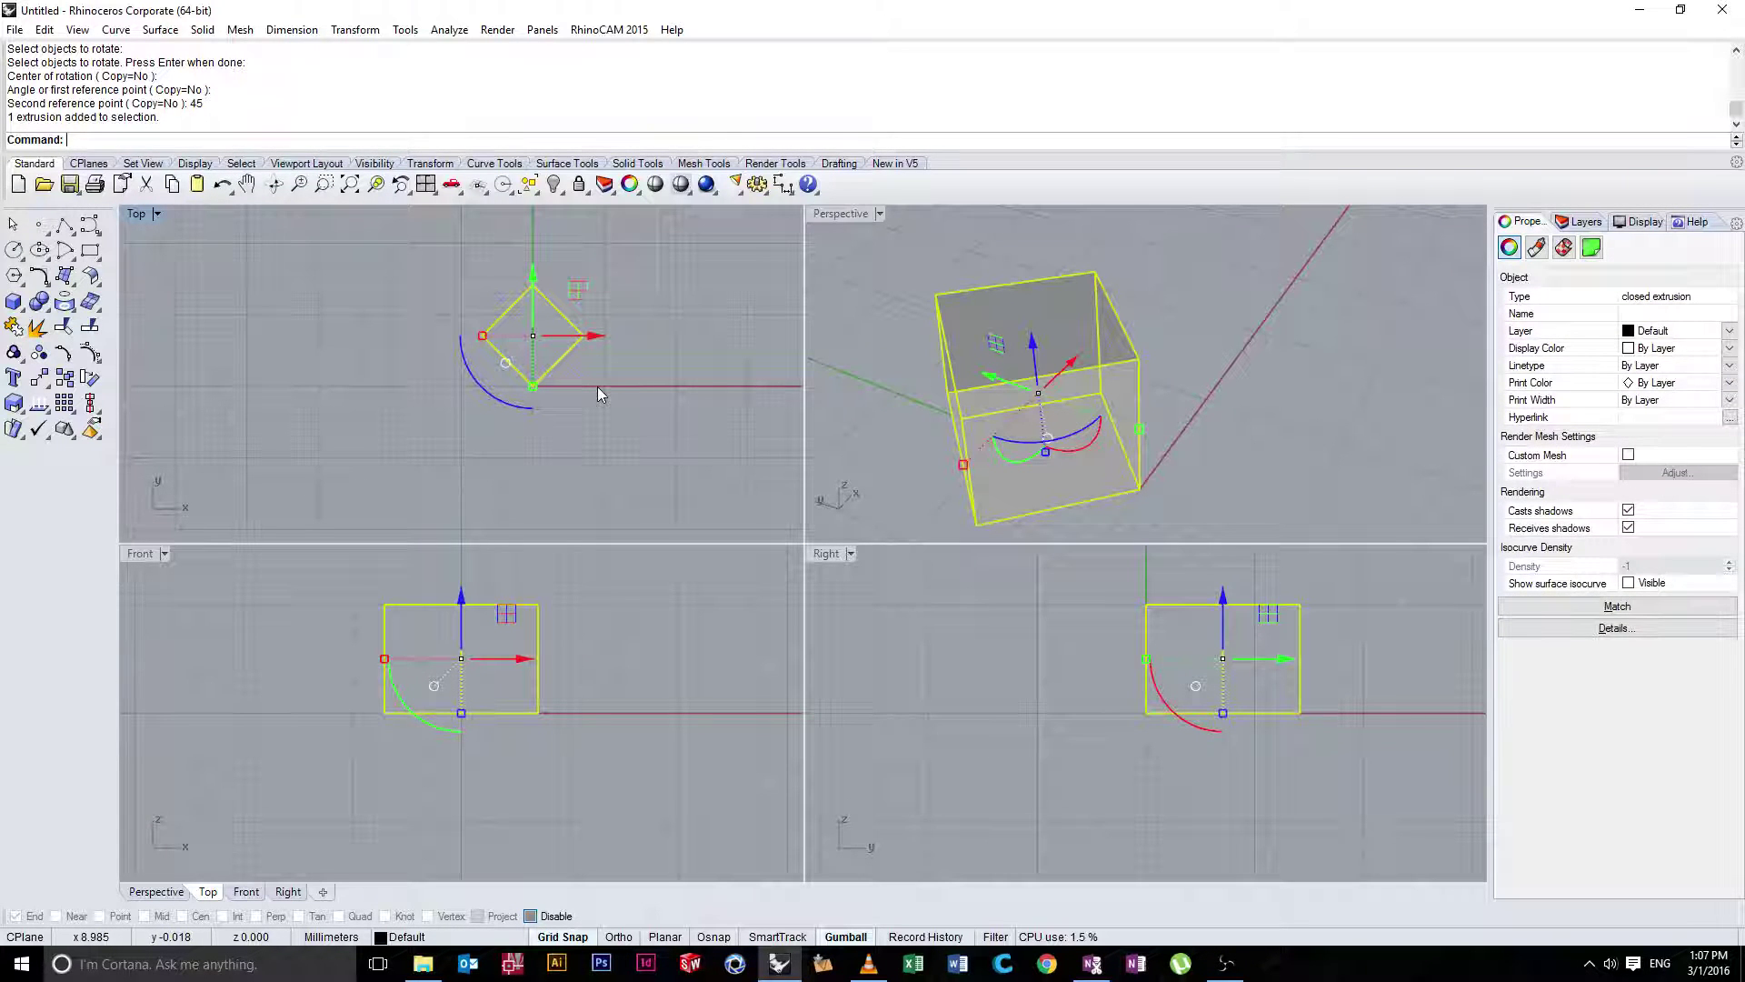
key("Return")
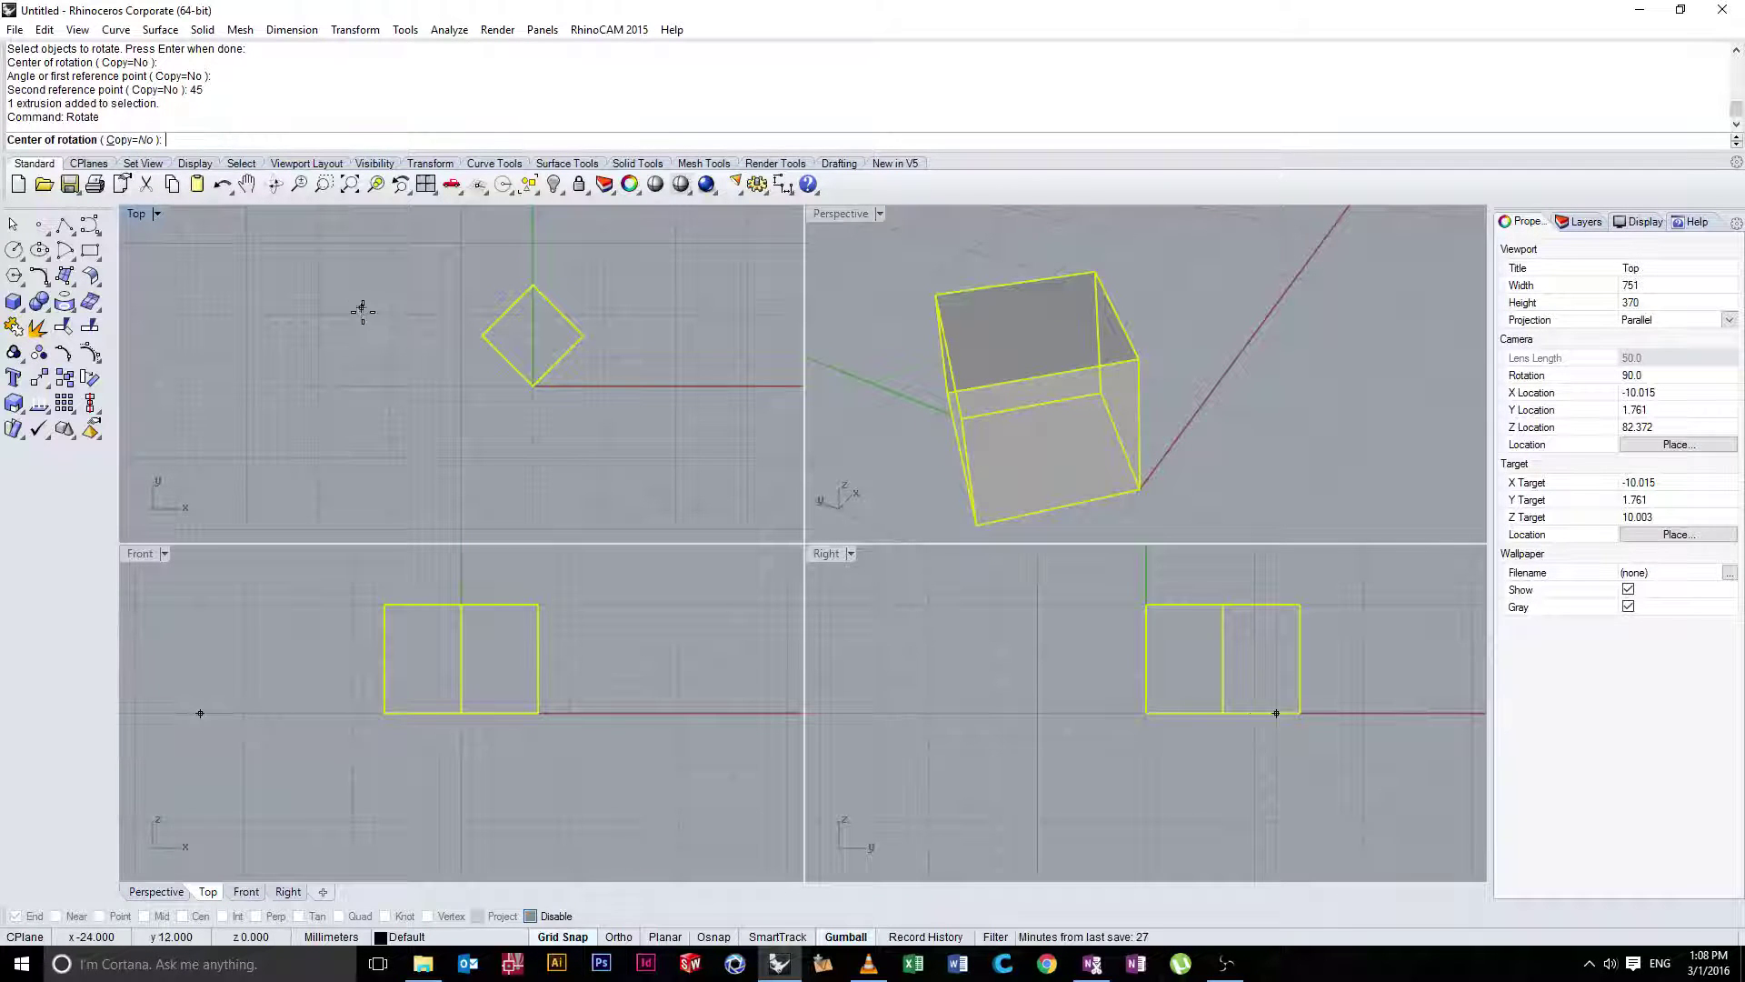
left_click(533, 386)
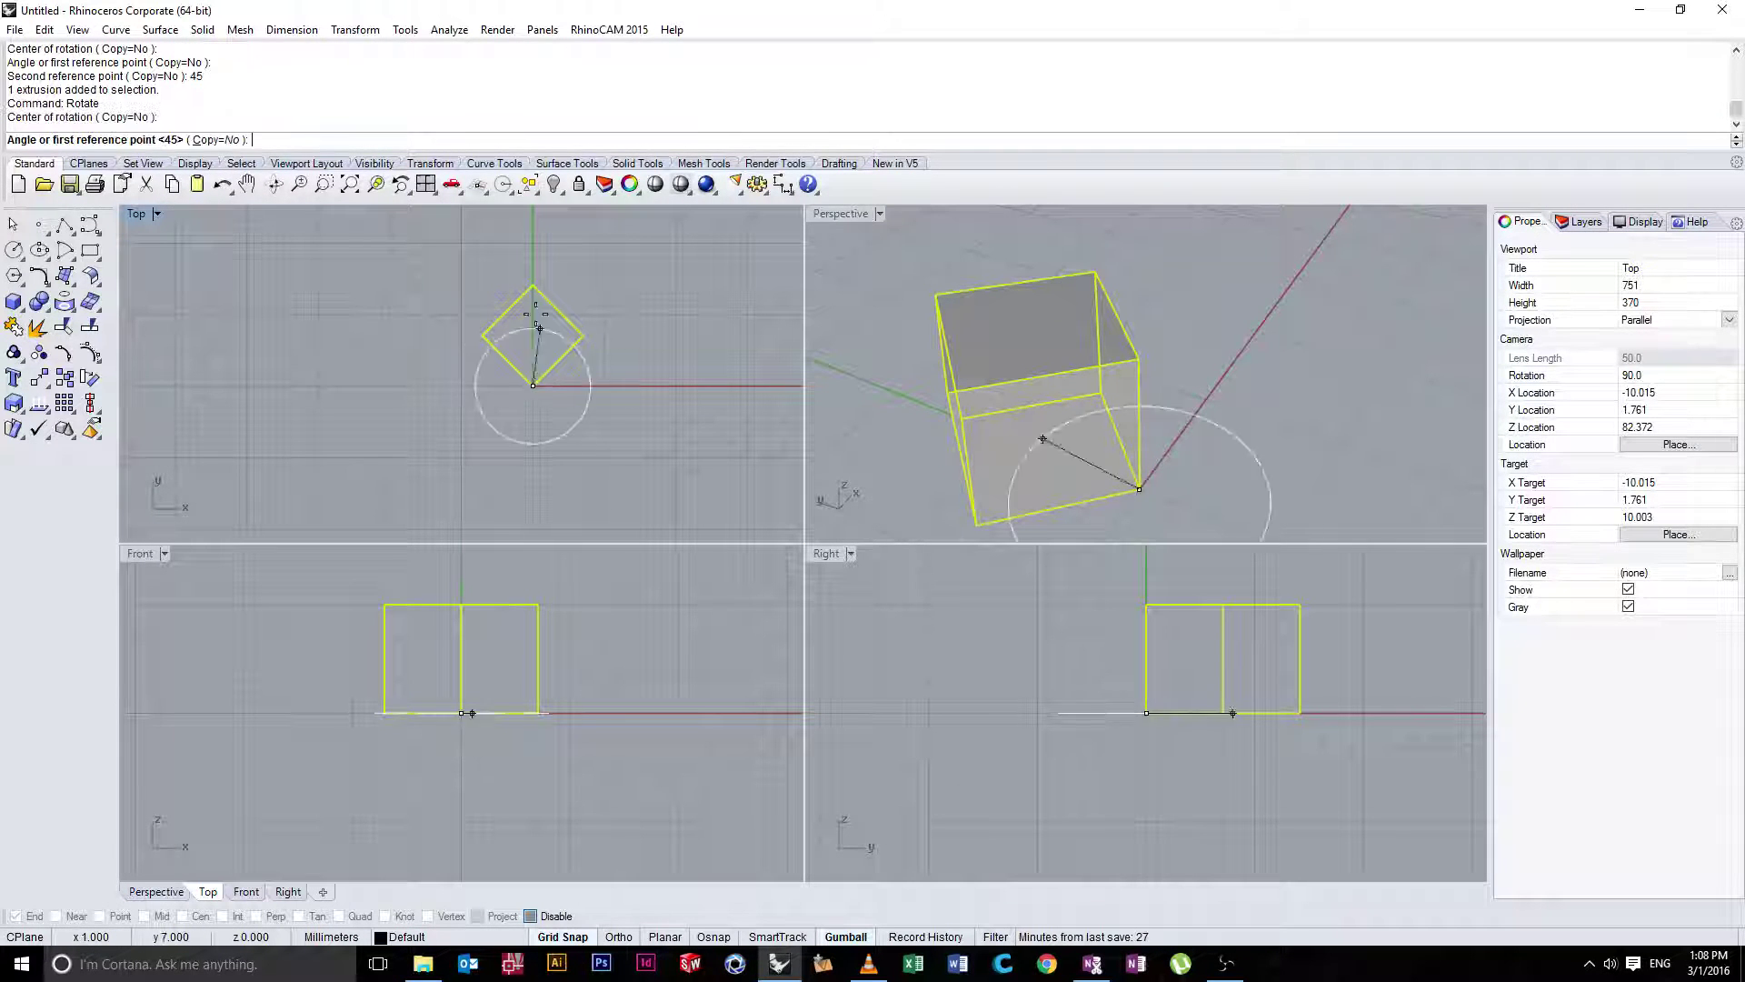
left_click(533, 285)
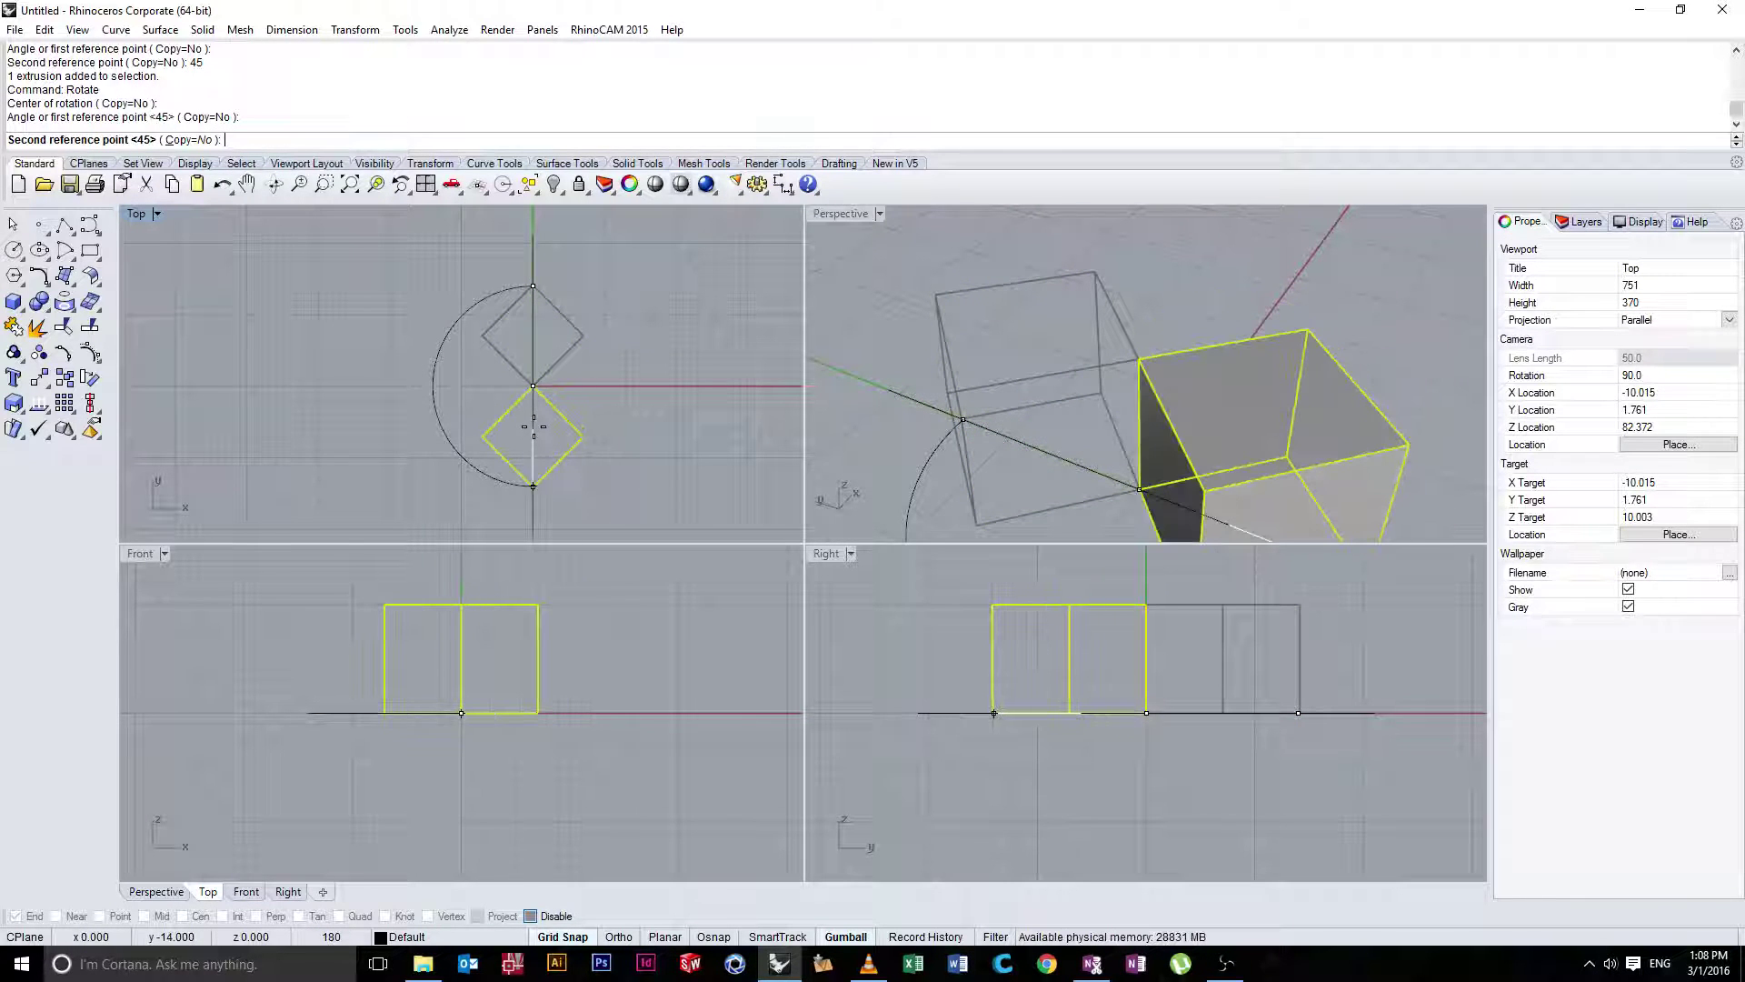
type("90")
key("Return")
left_click(657, 322)
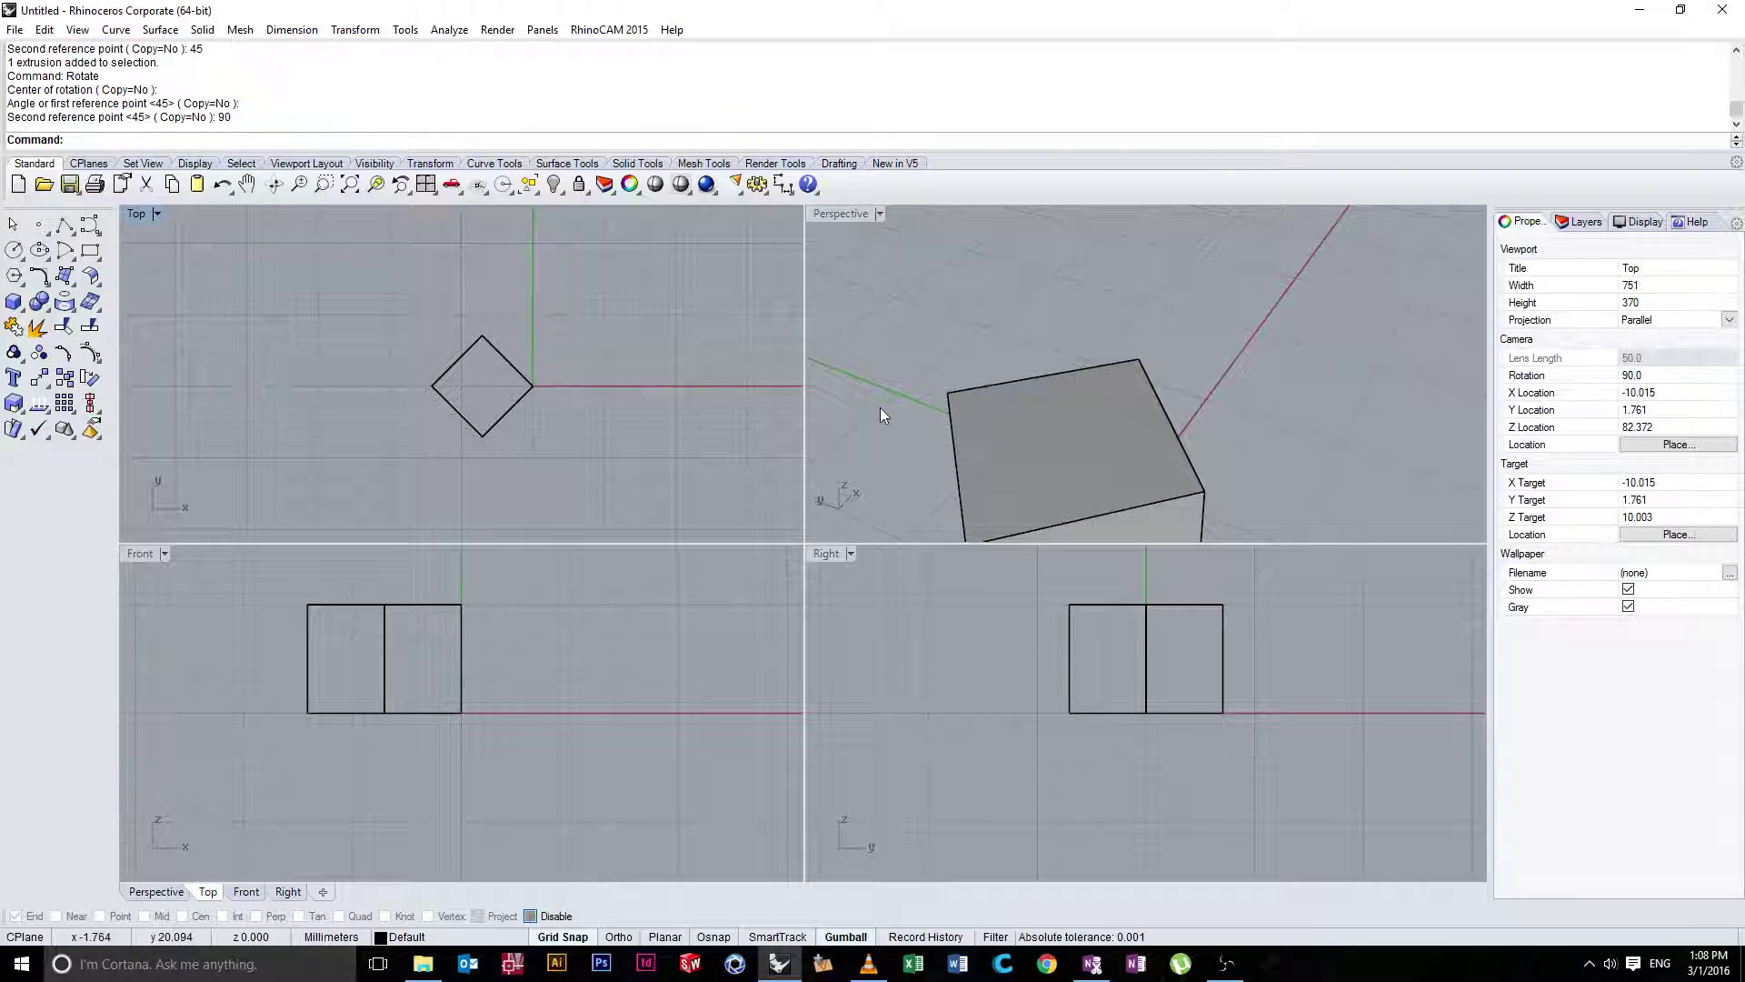
Try to rotate the cube in the Right viewport about its lower-left corner, using its upper-right corner as the first reference
right_click_drag(880, 416, 873, 371)
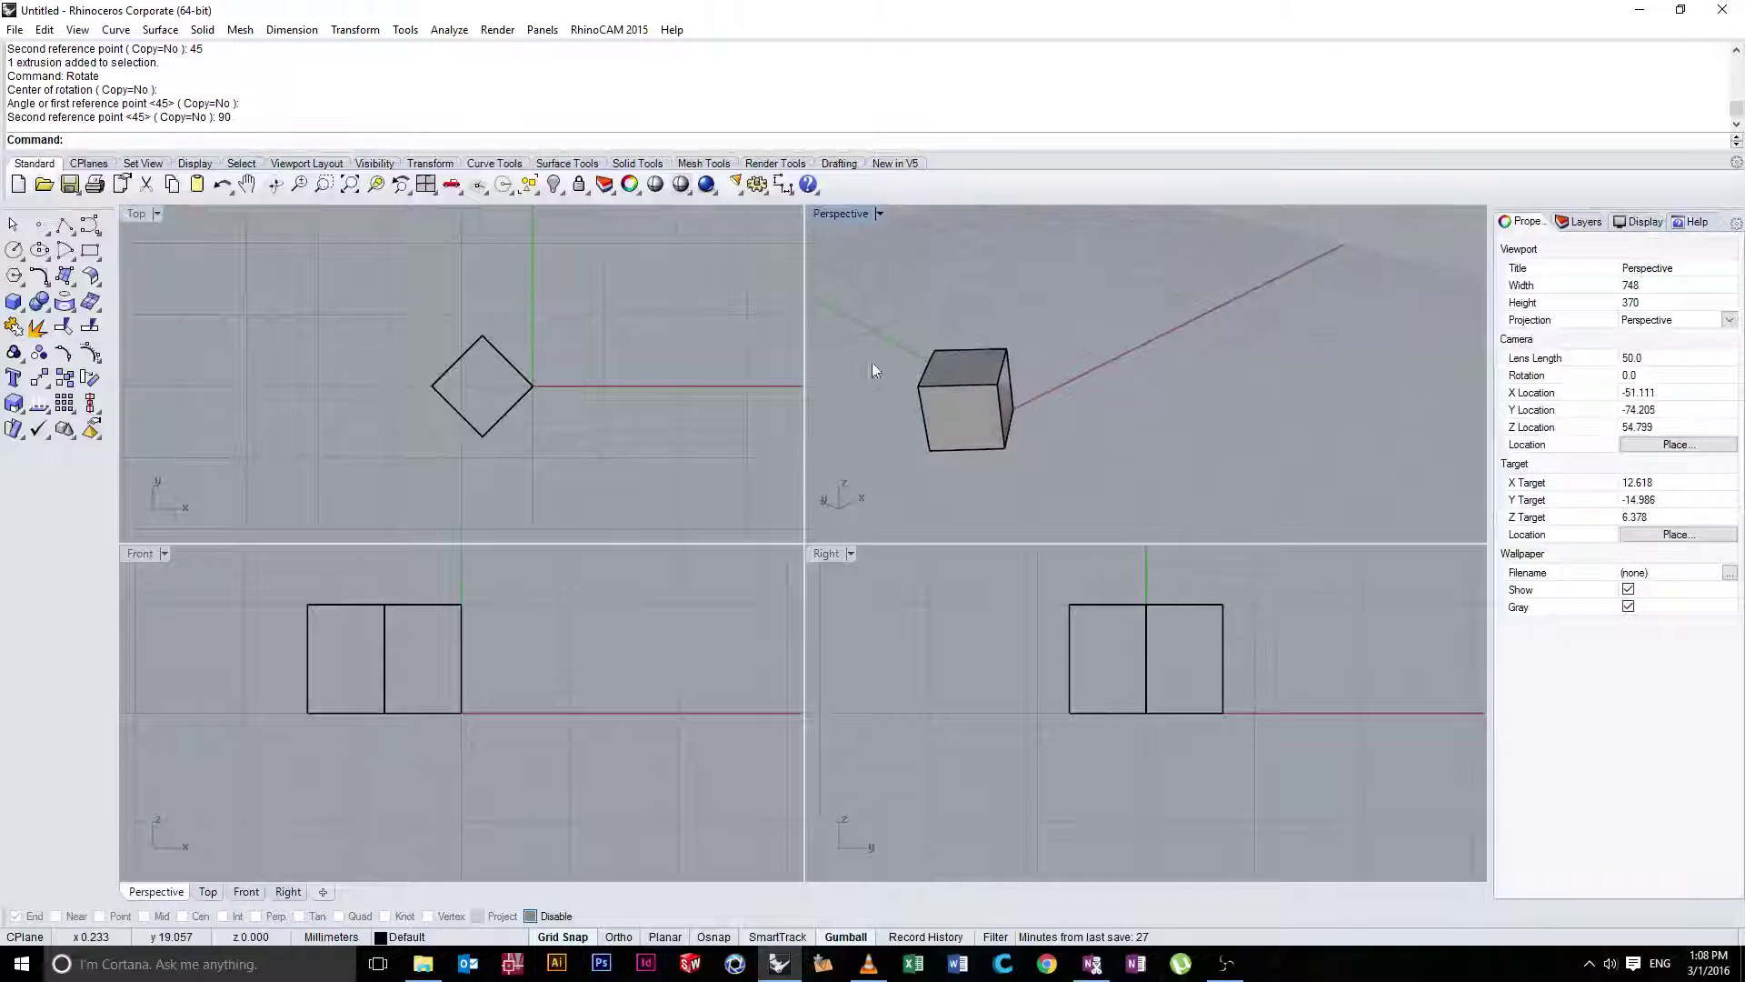
left_click(1070, 618)
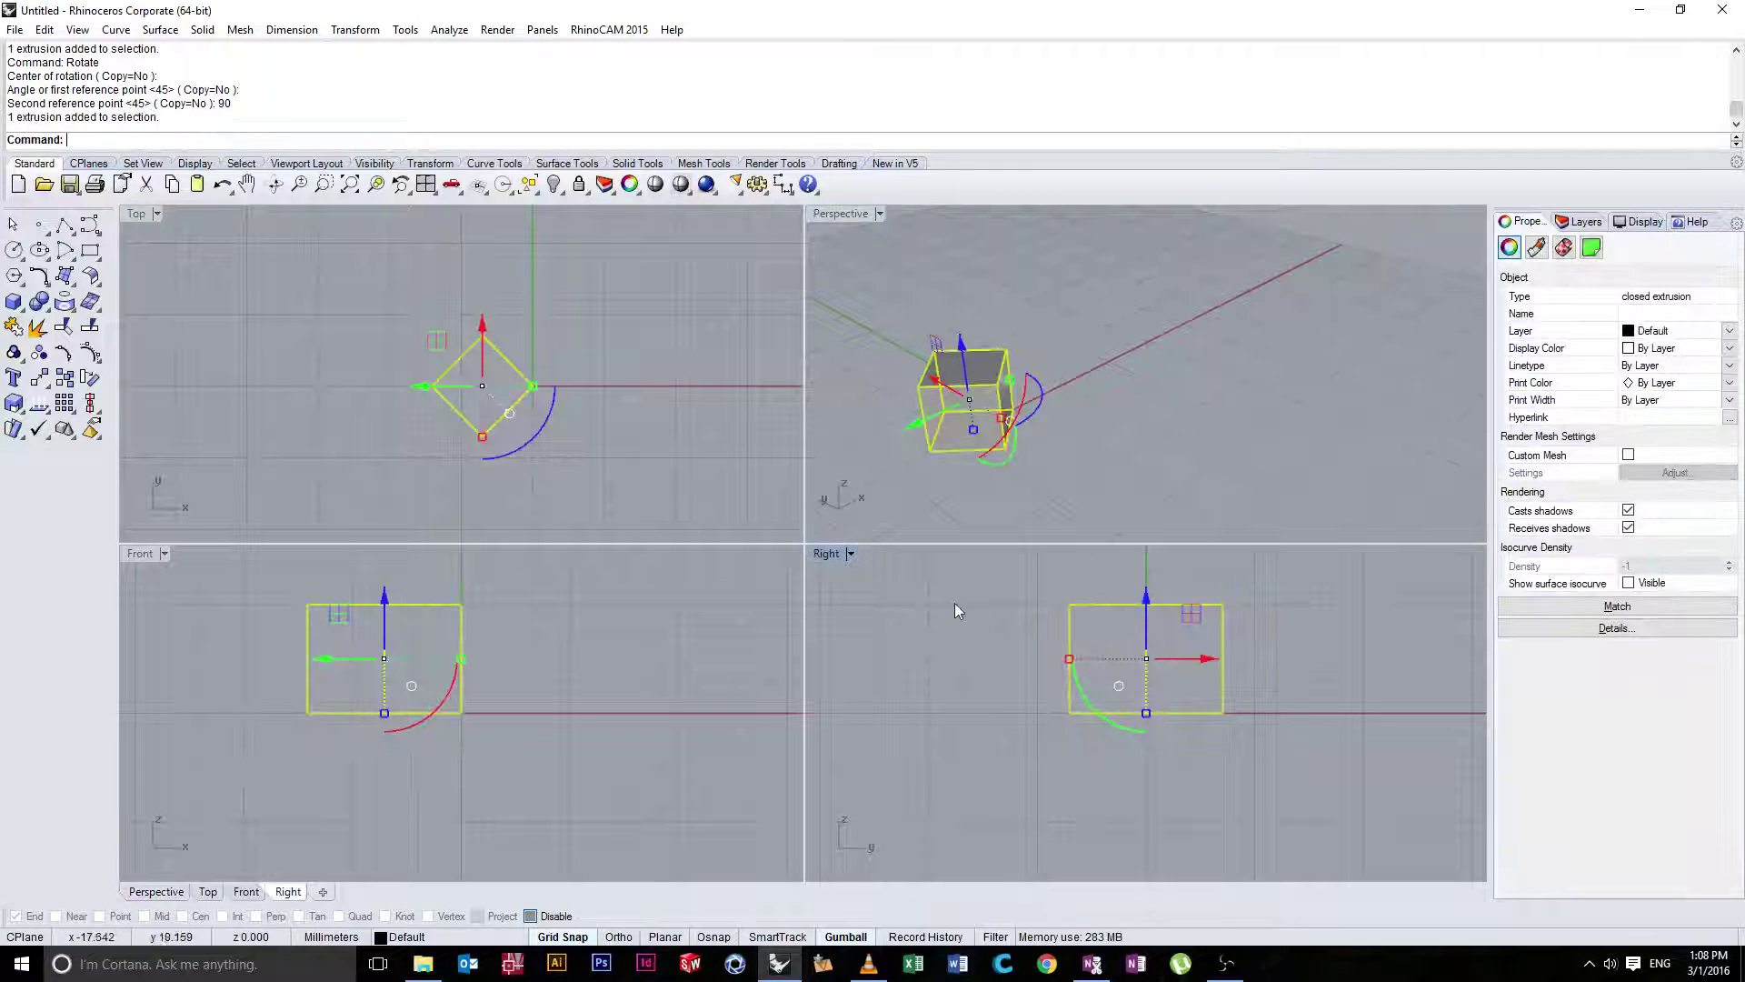
left_click(929, 602)
type("rotate")
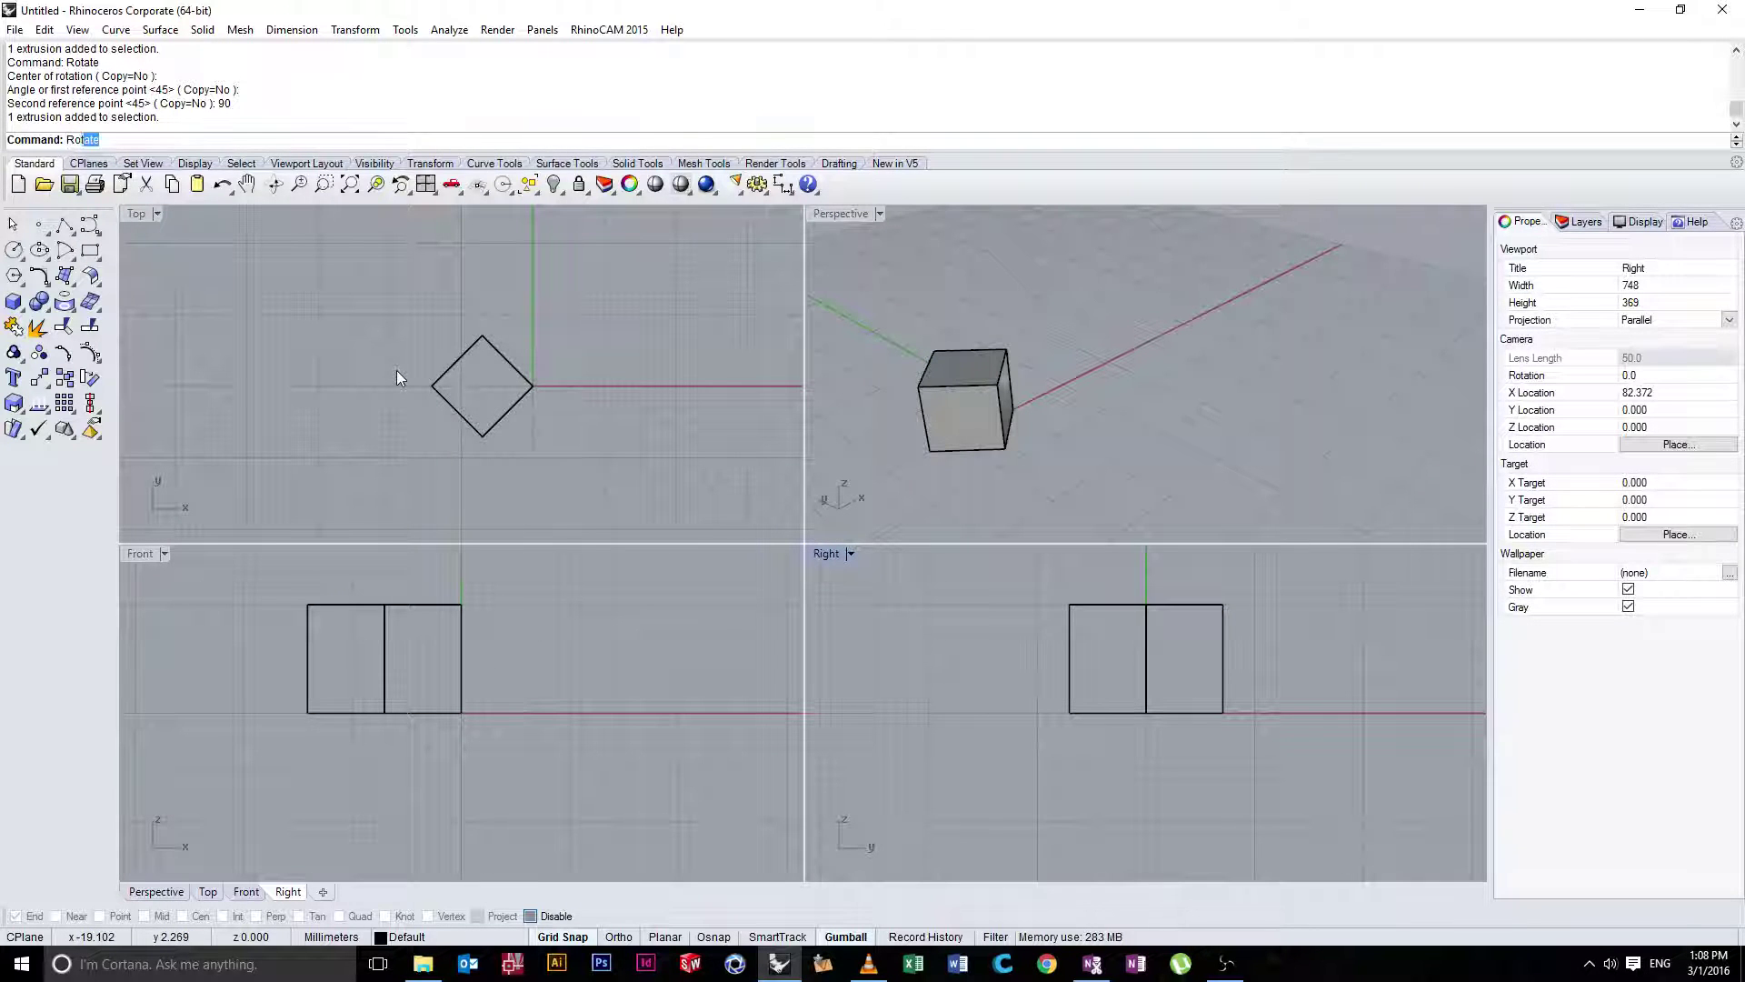
key("Return")
left_click(1115, 607)
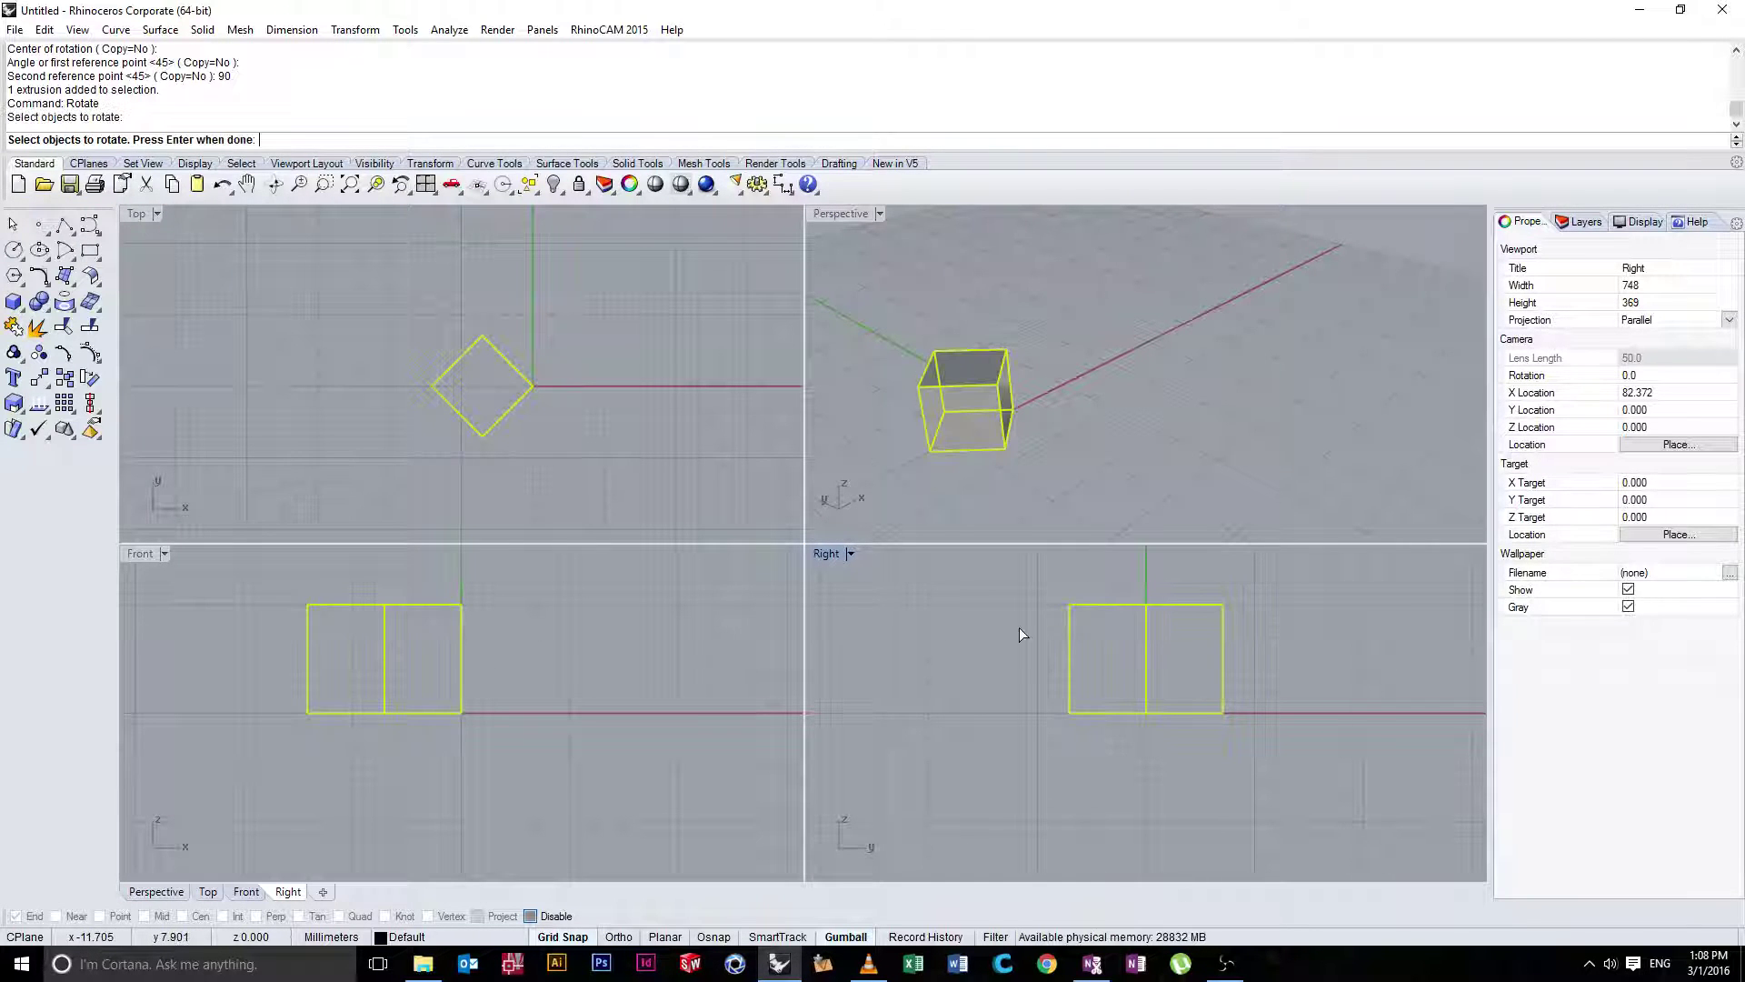
key("Return")
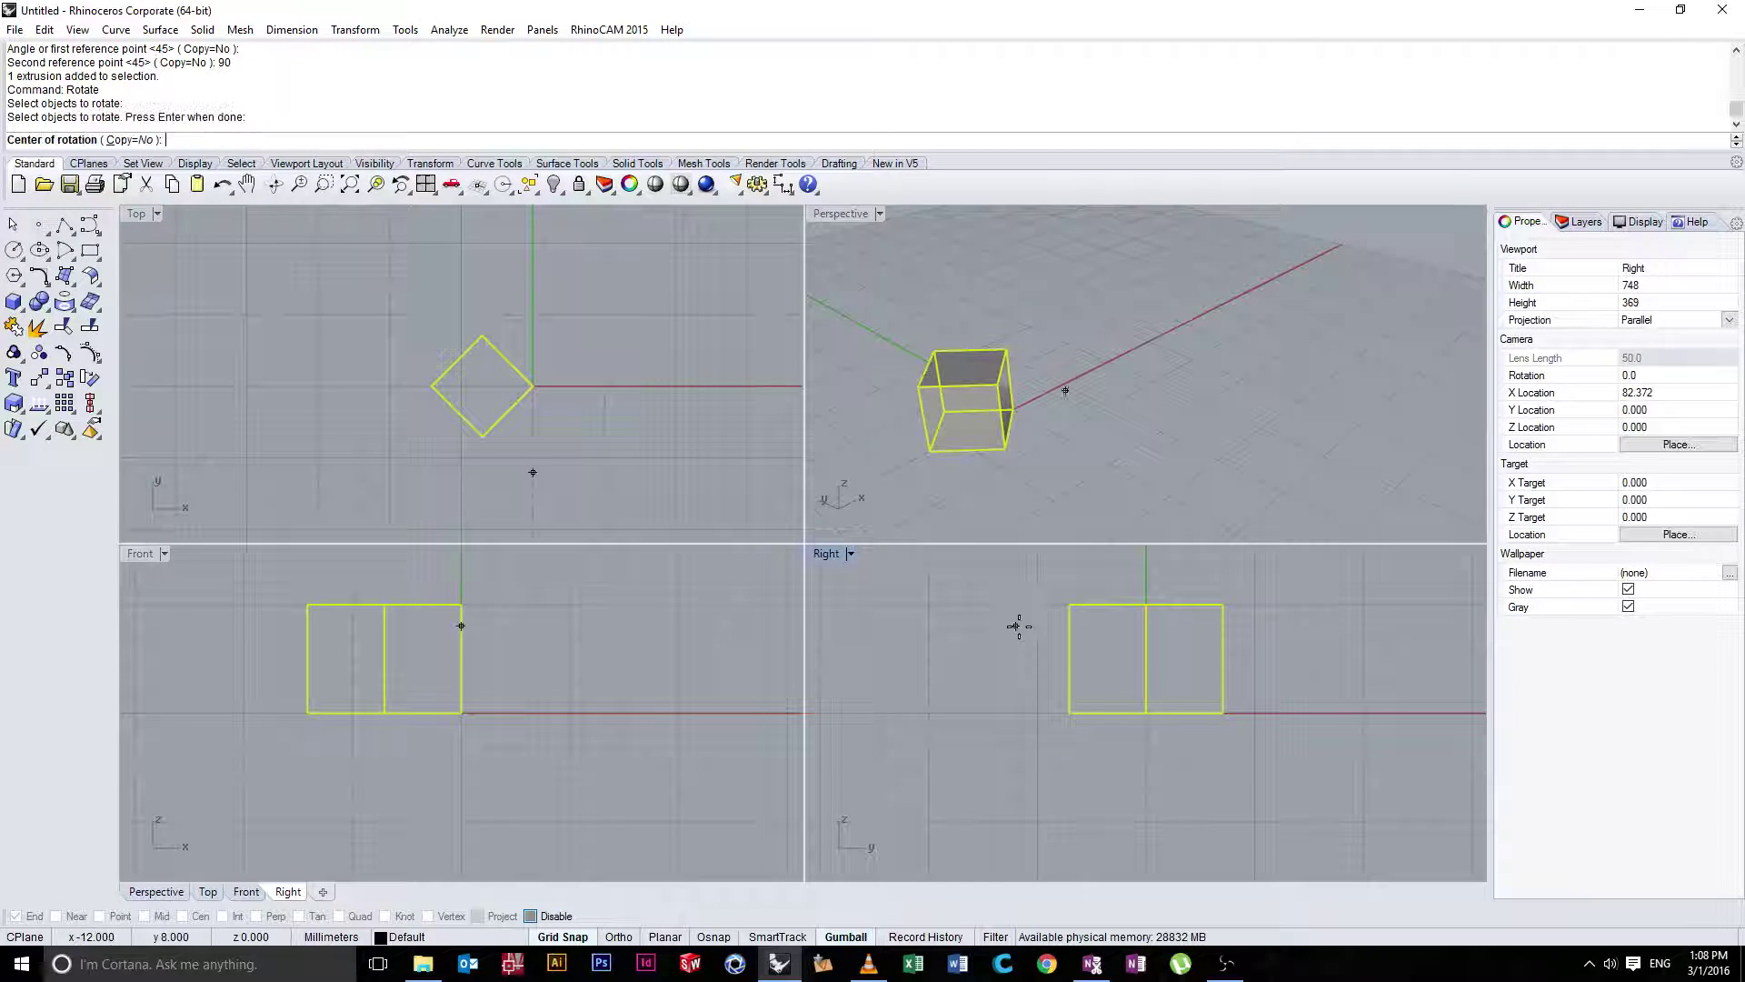
left_click(1070, 712)
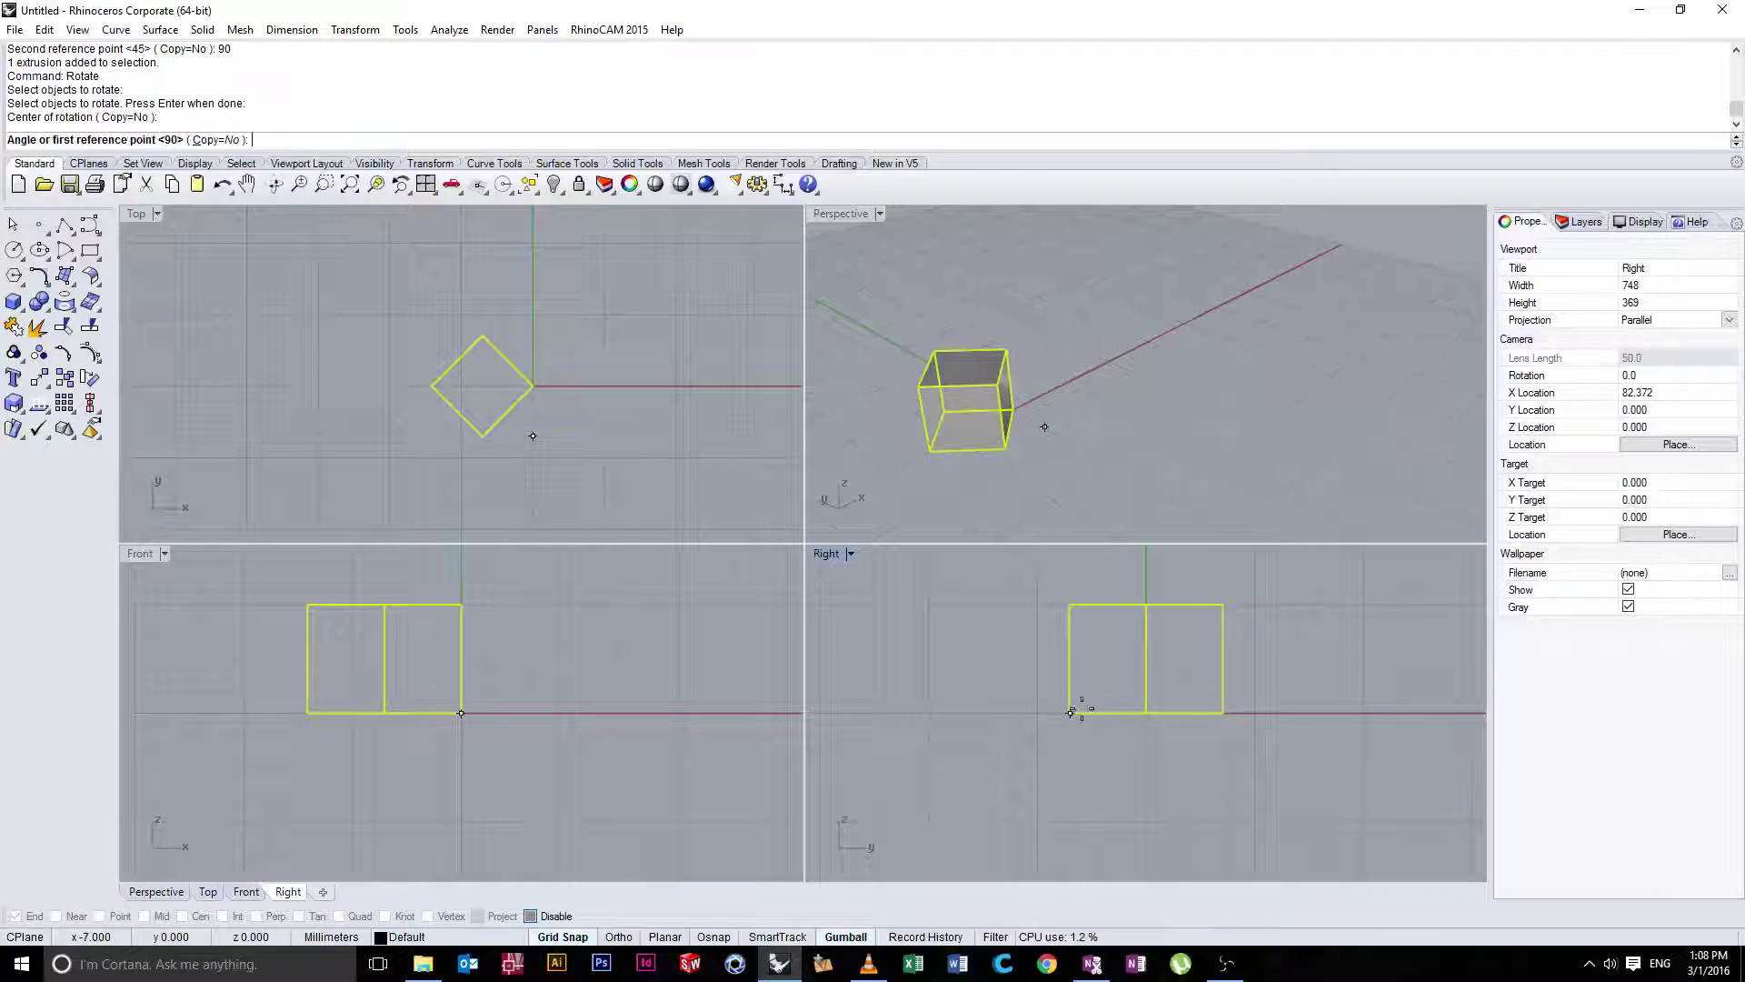
left_click(1222, 604)
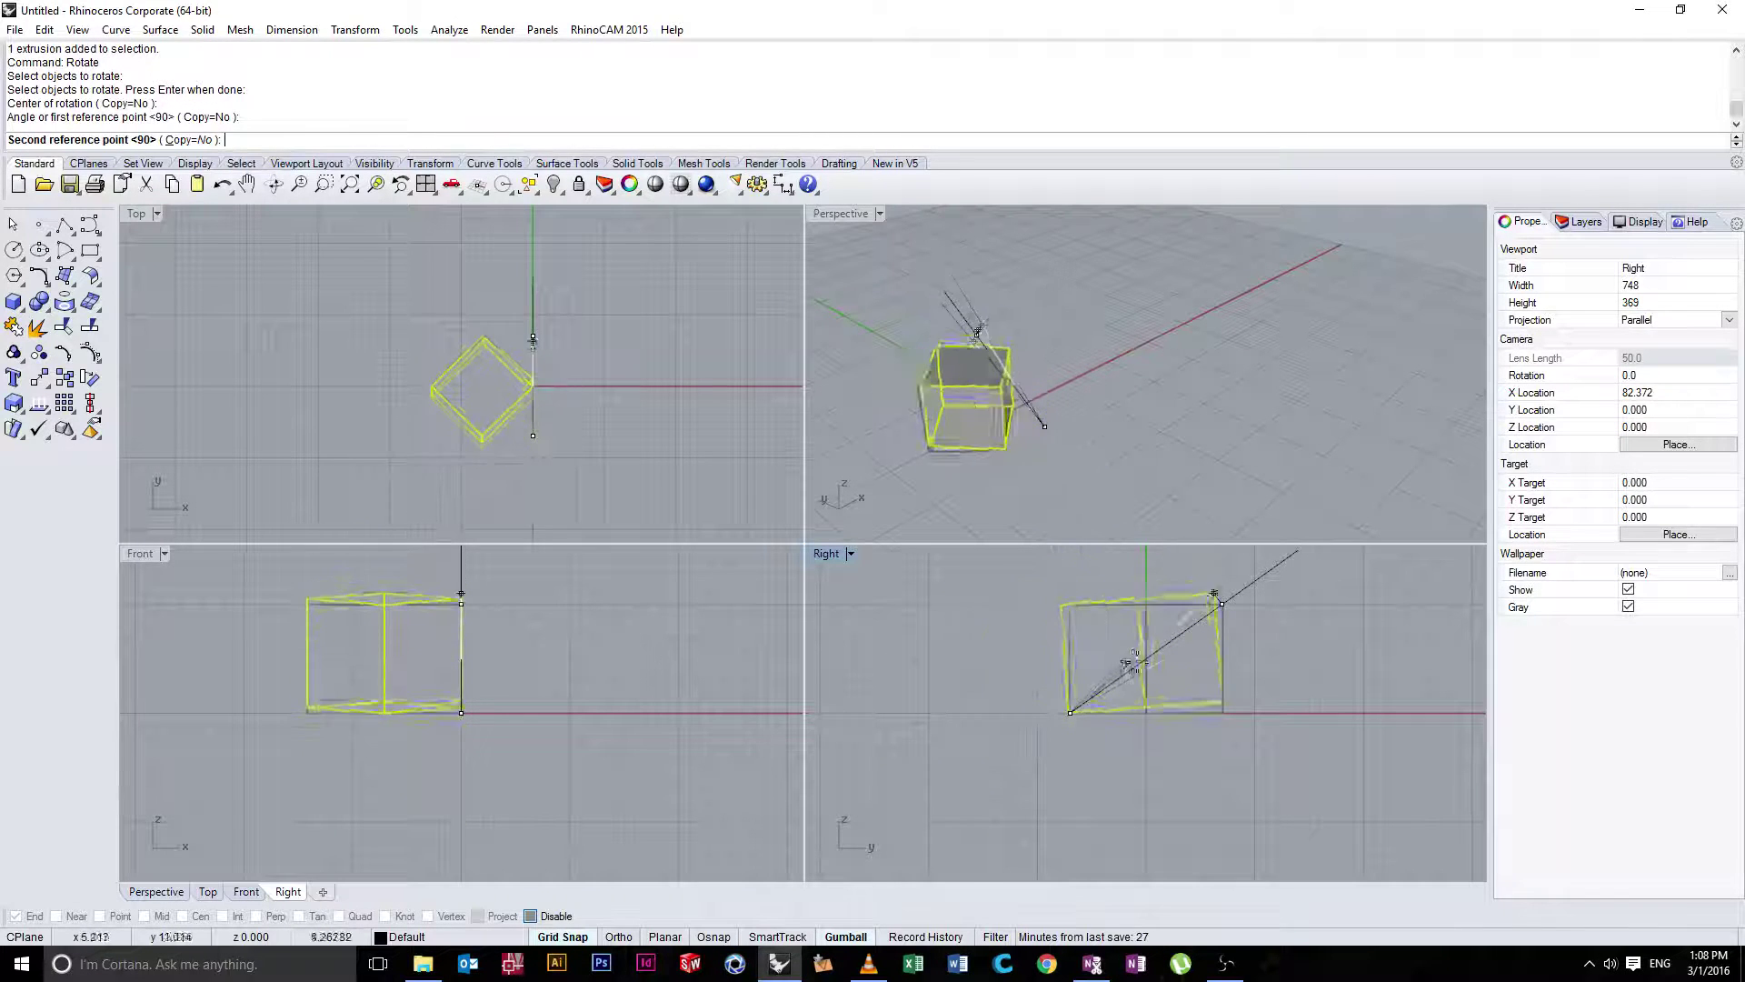
key("Escape")
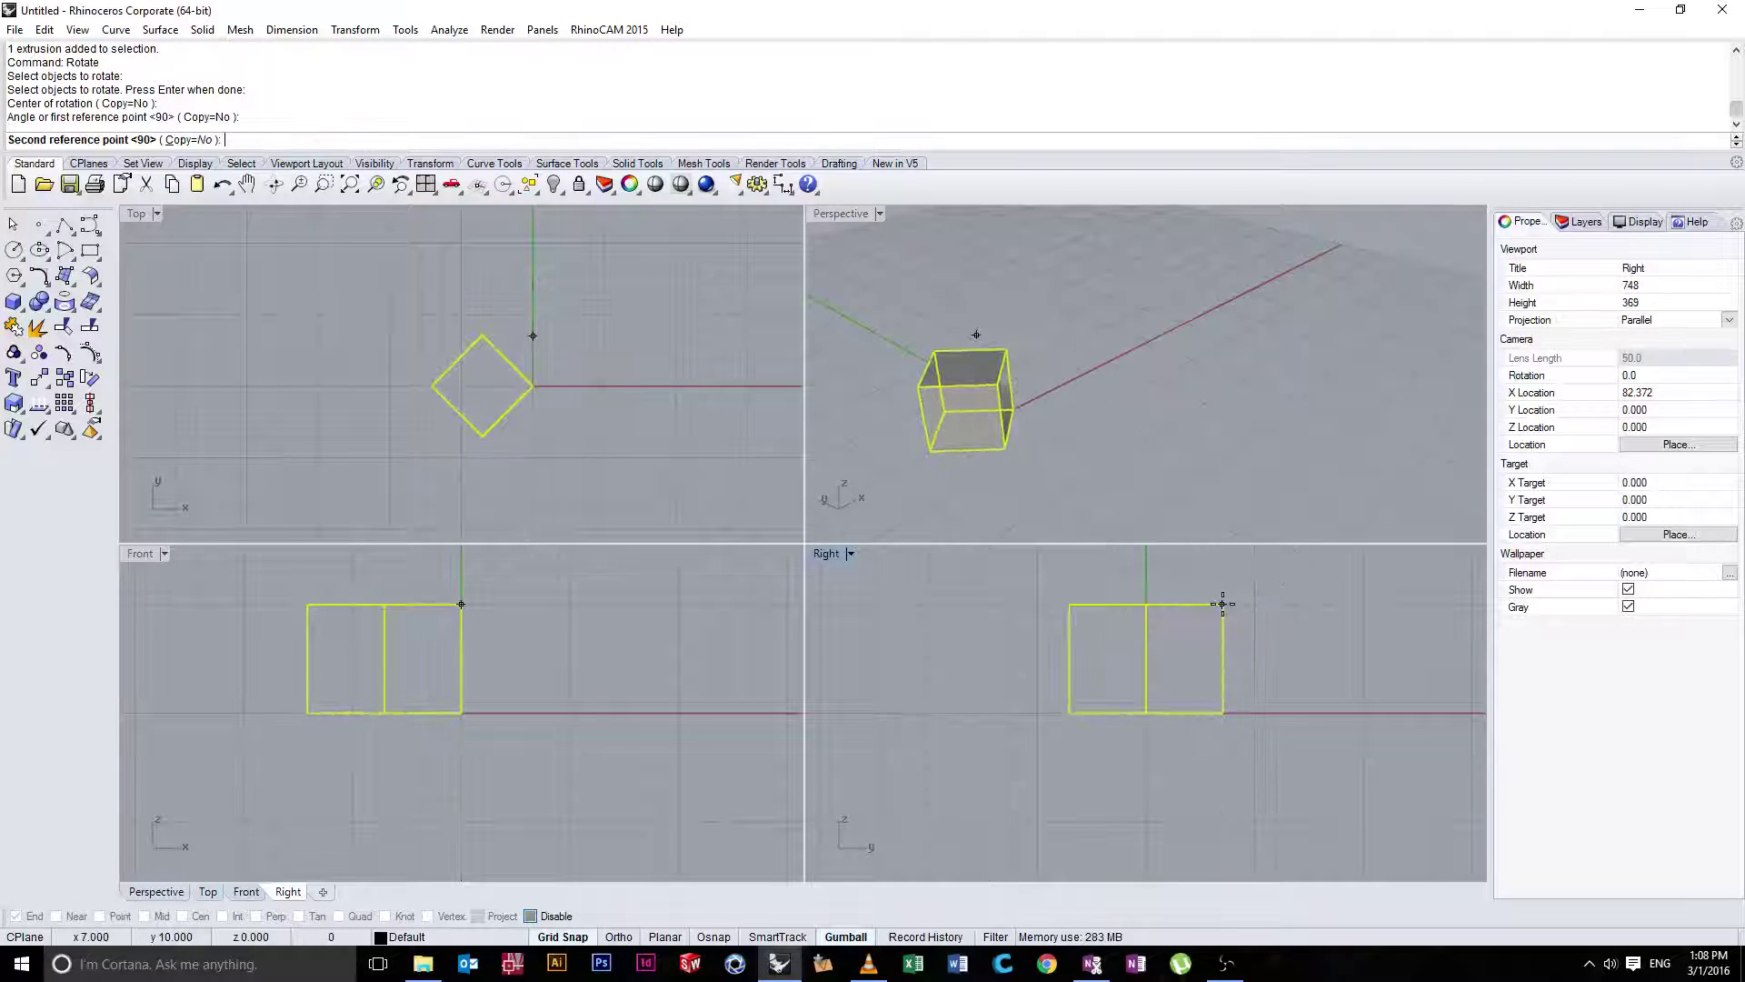
key("Escape")
right_click(532, 387)
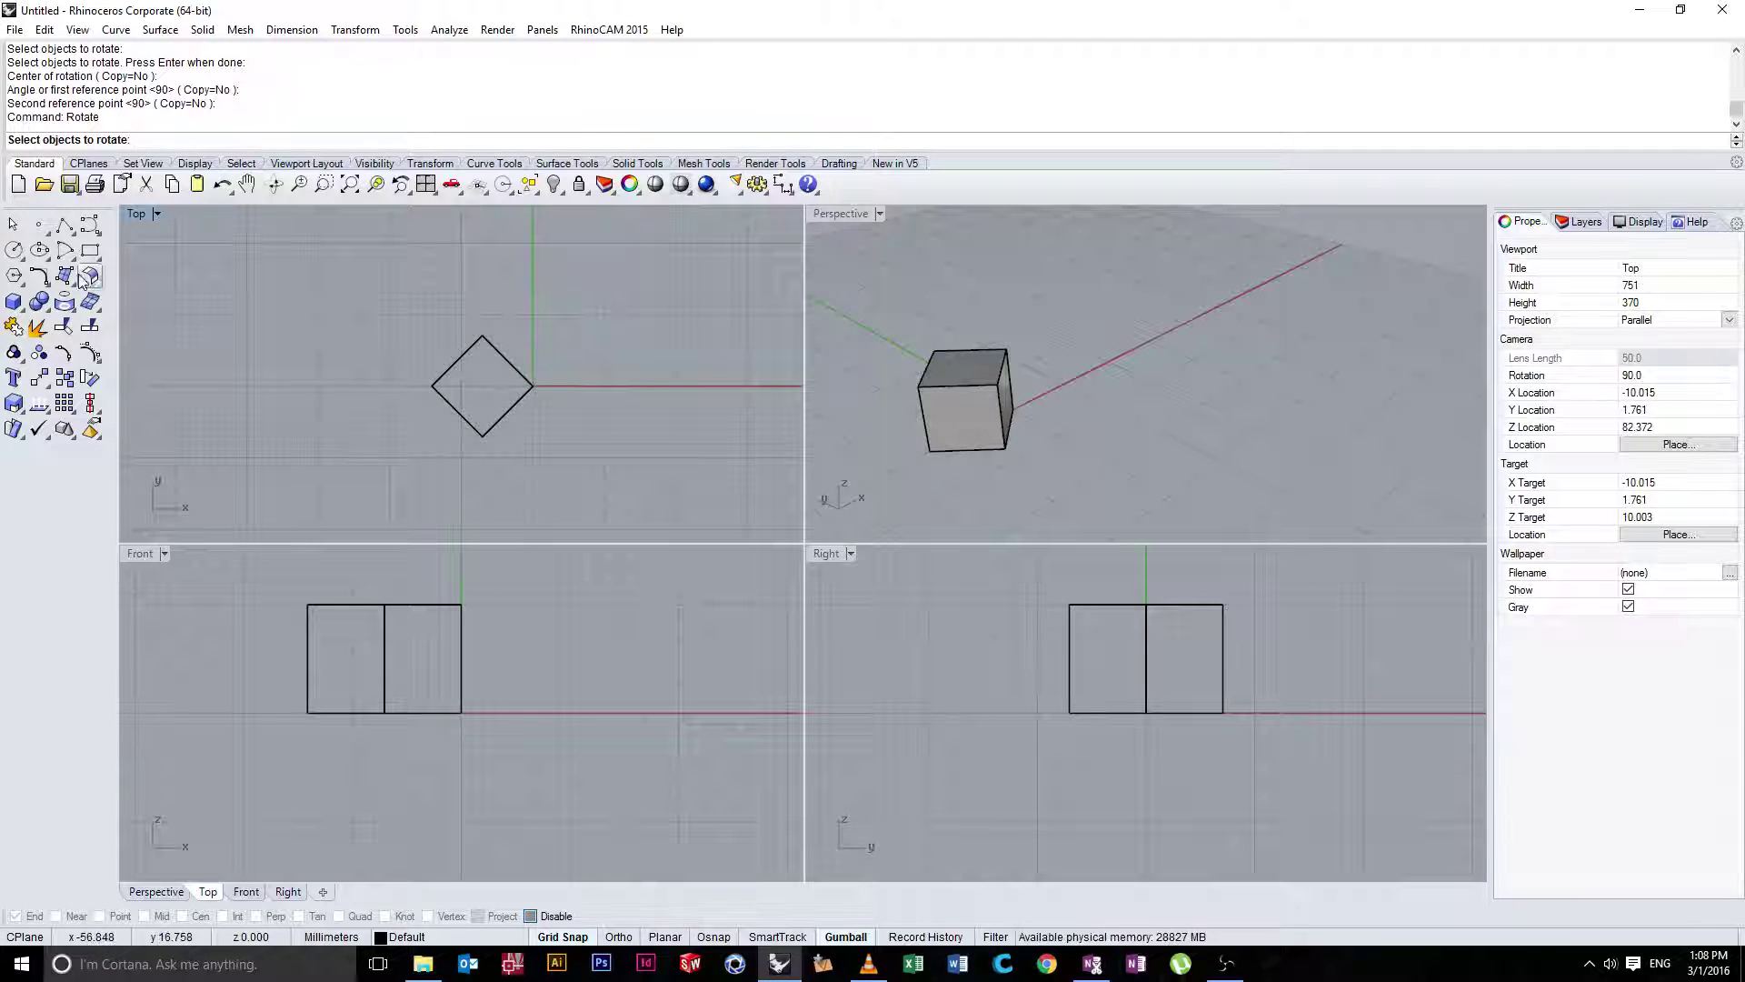
Try to rotate the cube about the origin in the Top viewport, using its uppermost corner for both reference points
left_click(13, 251)
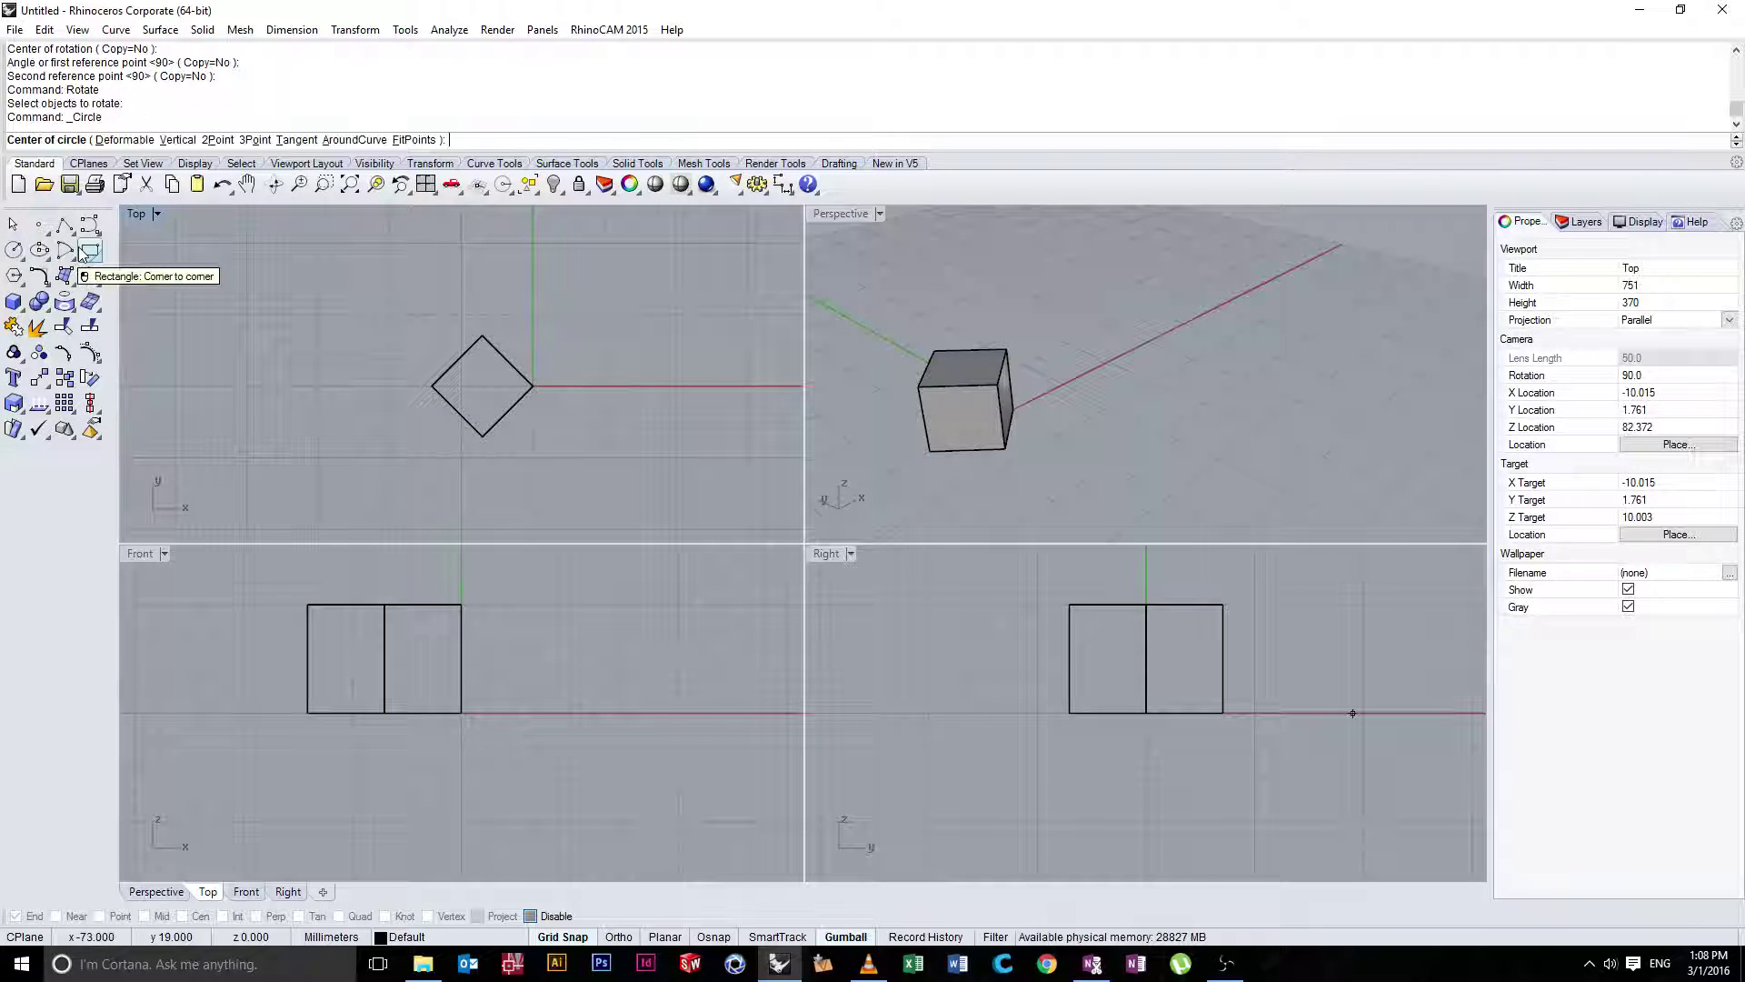
key("Escape")
type("Rotate")
key("Return")
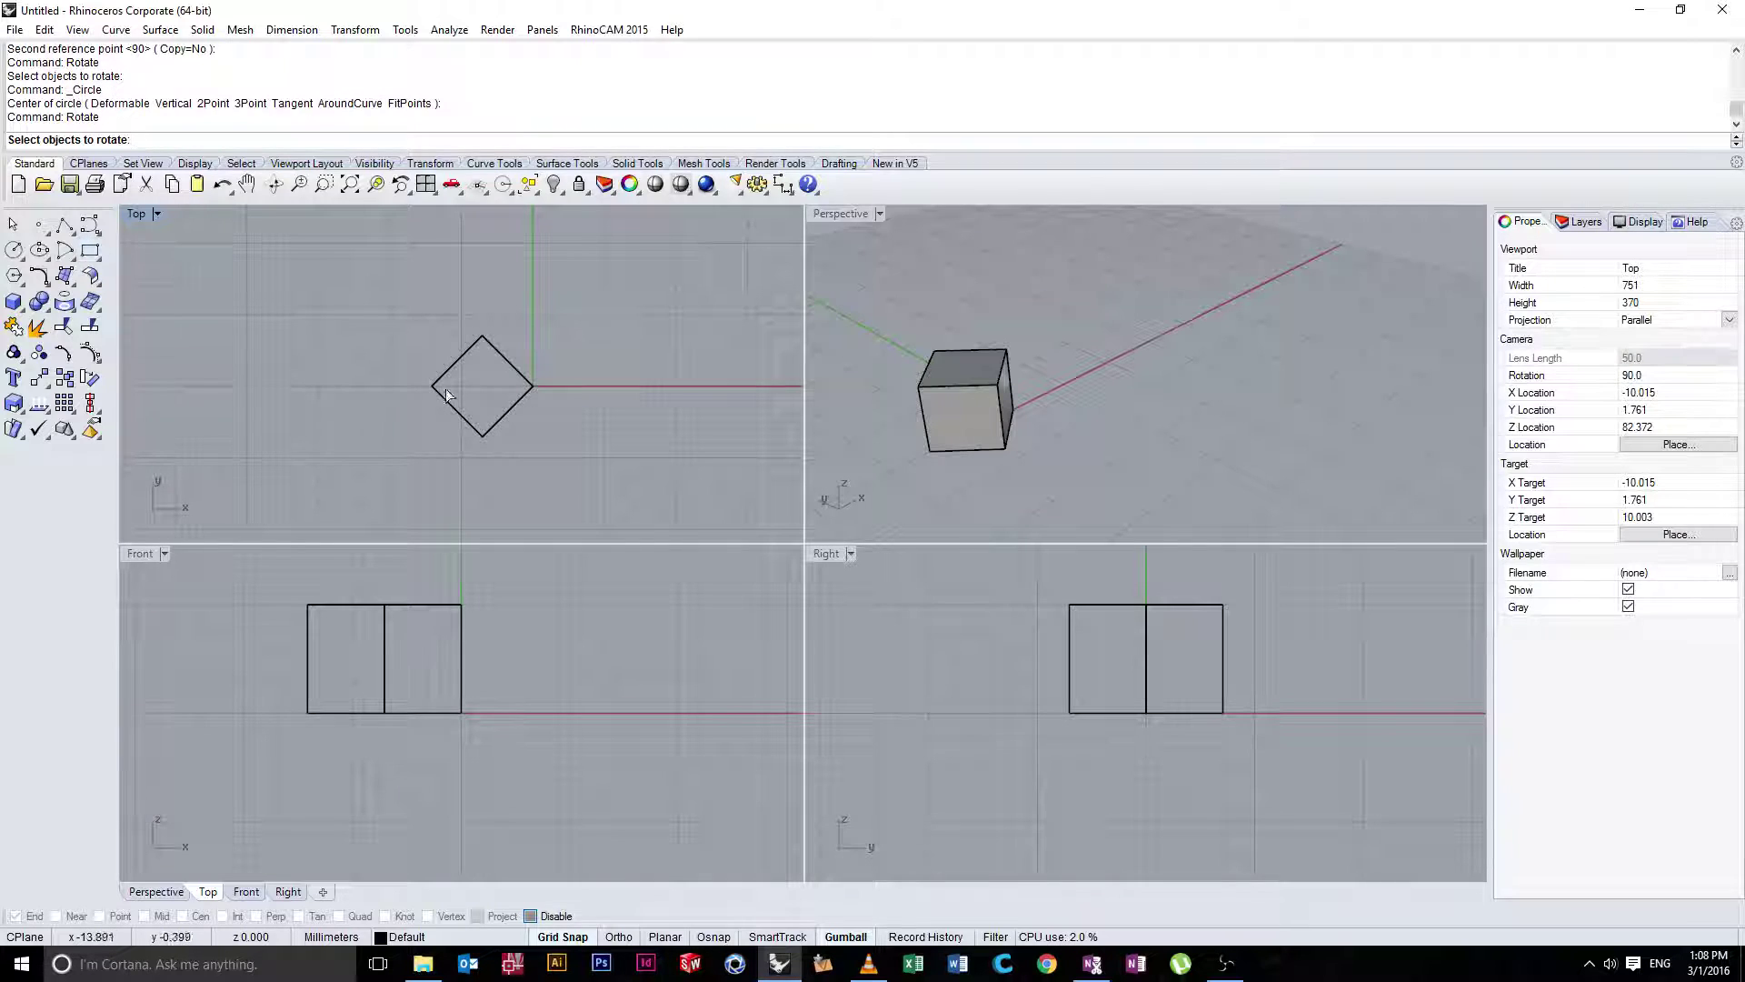
left_click(528, 386)
key("Return")
left_click(533, 386)
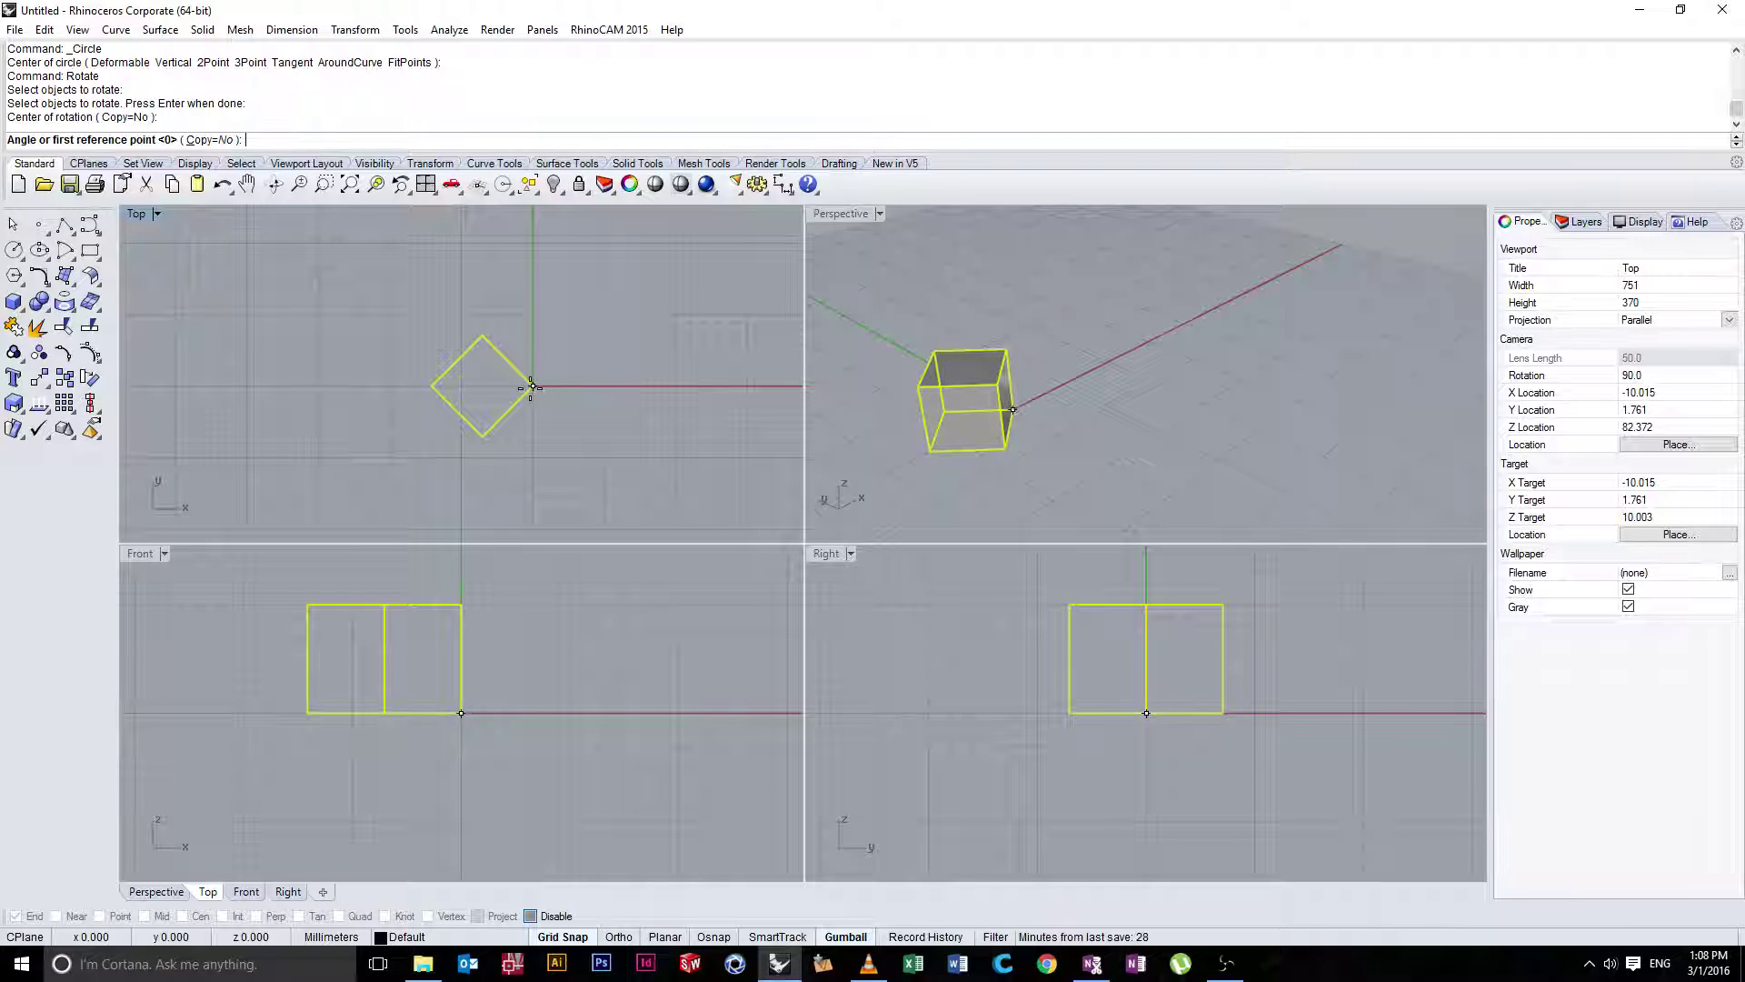
left_click(483, 336)
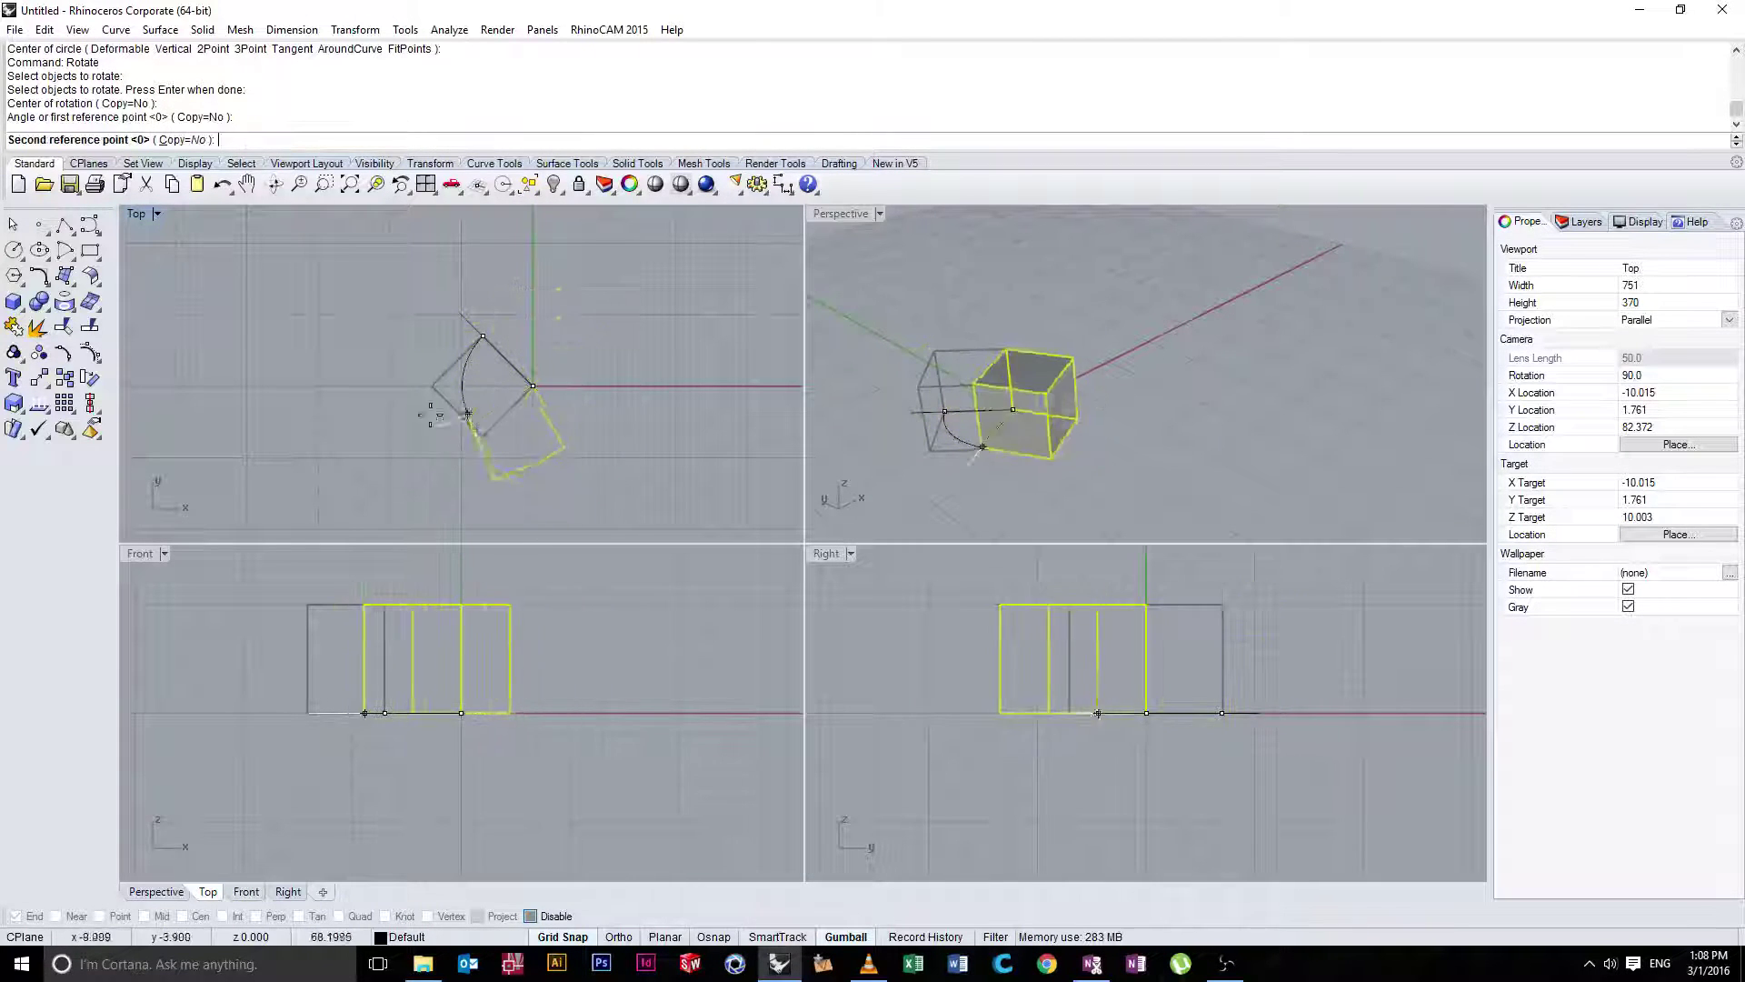
left_click(481, 335)
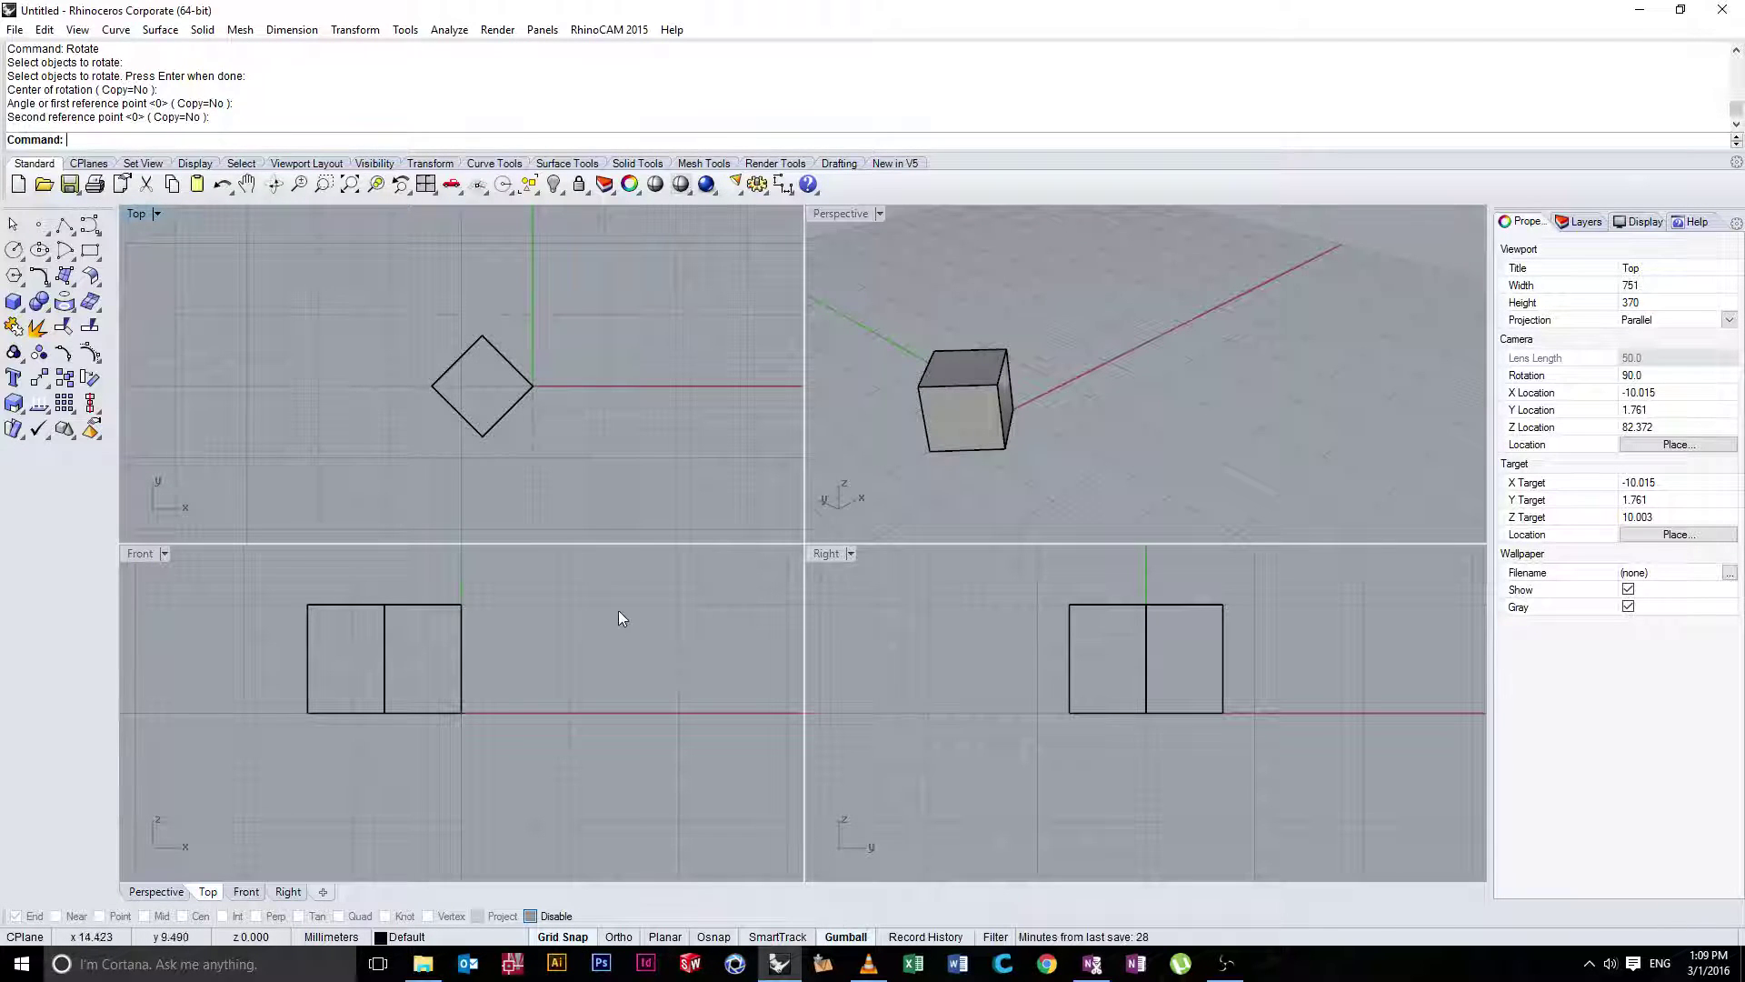
left_click(506, 413)
left_click(638, 380)
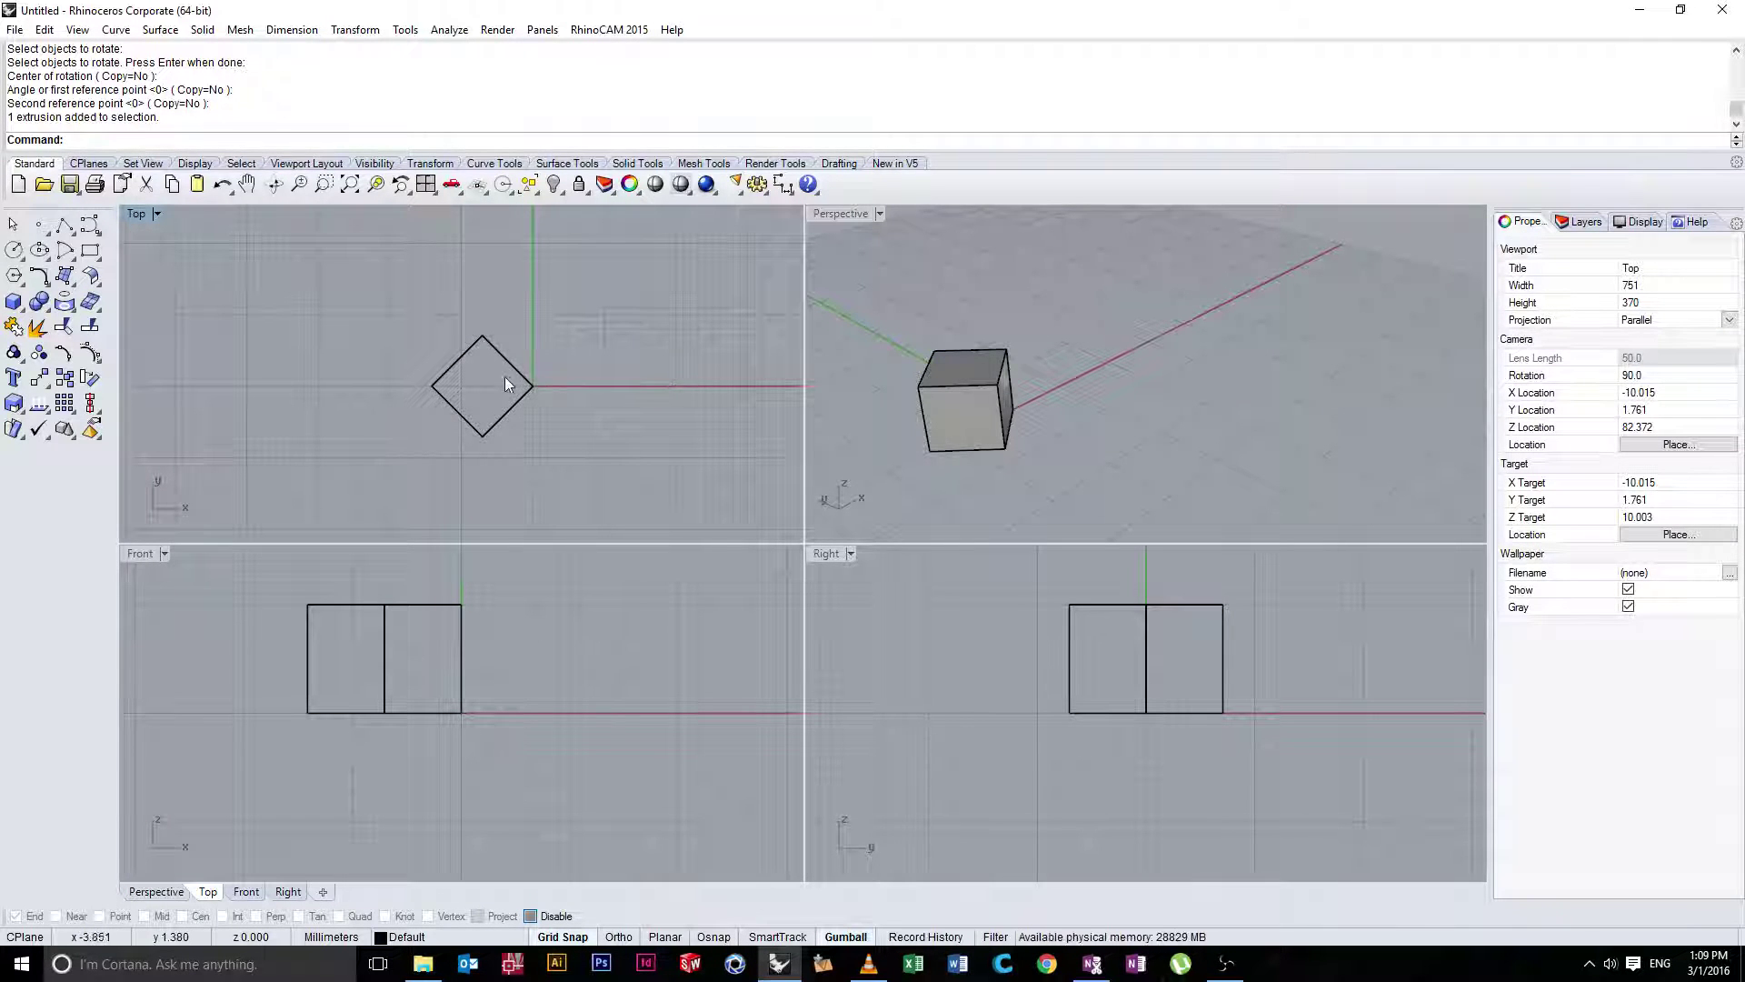
left_click(520, 373)
left_click(651, 349)
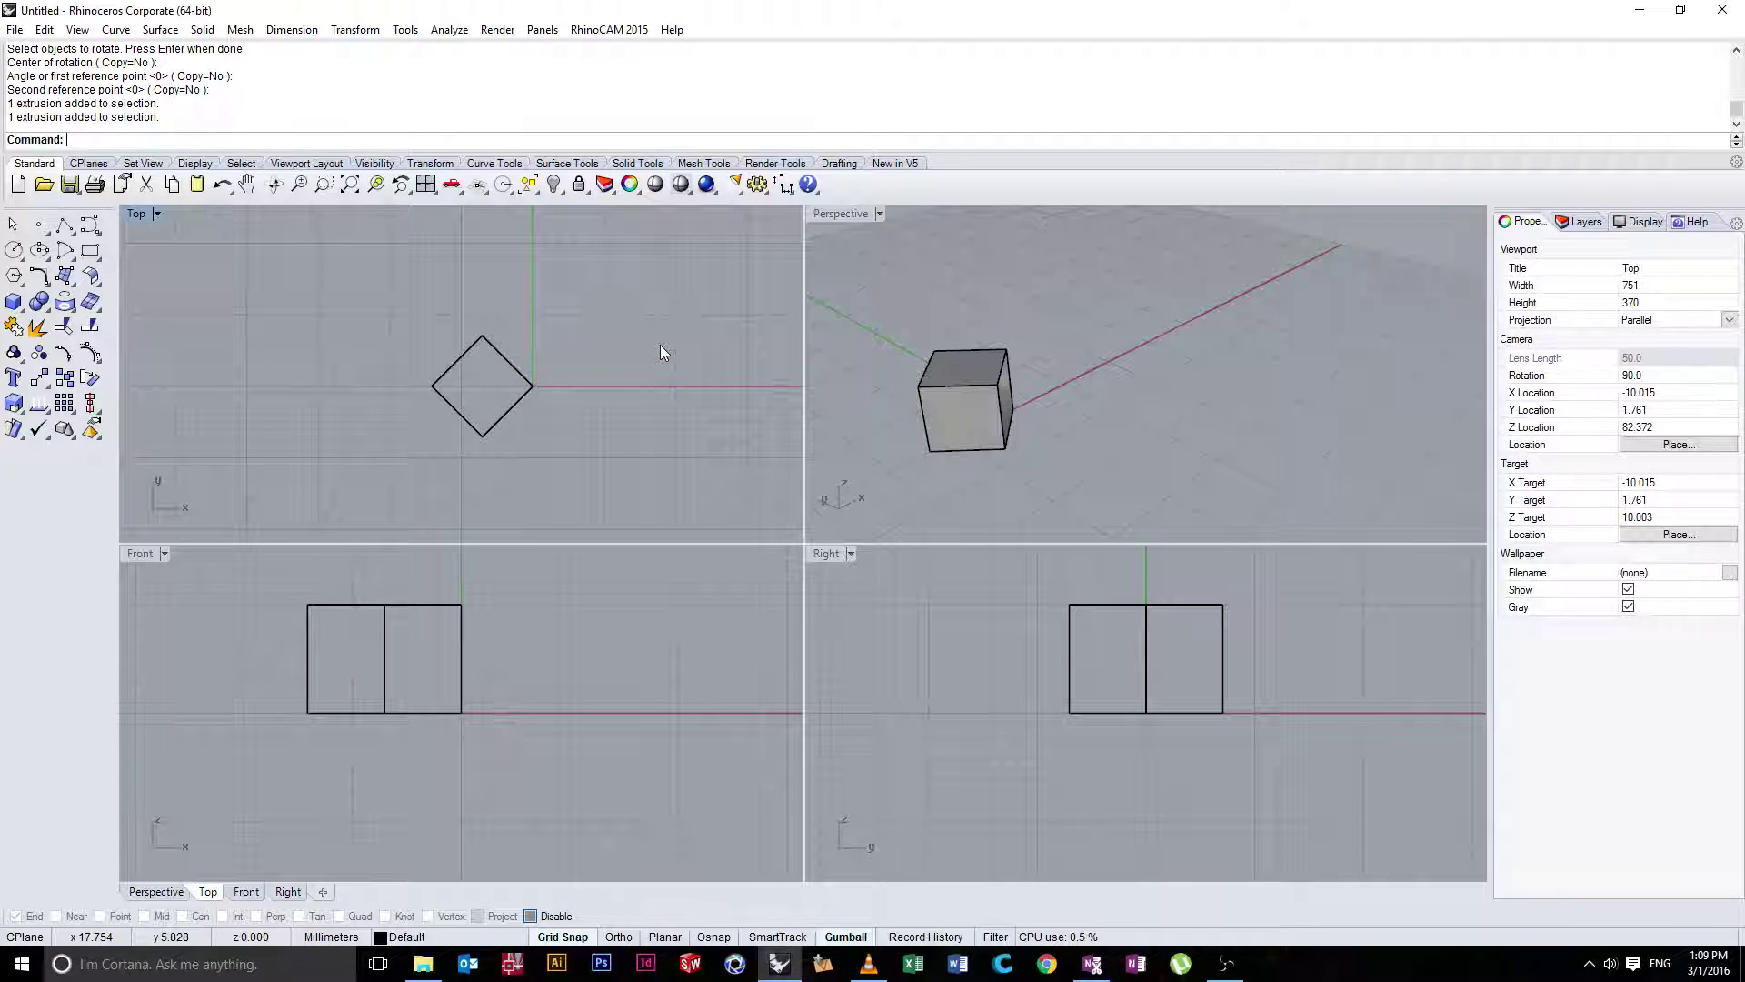
Undo the cube's rotations and deselect it
key("ctrl+z")
key("ctrl+z")
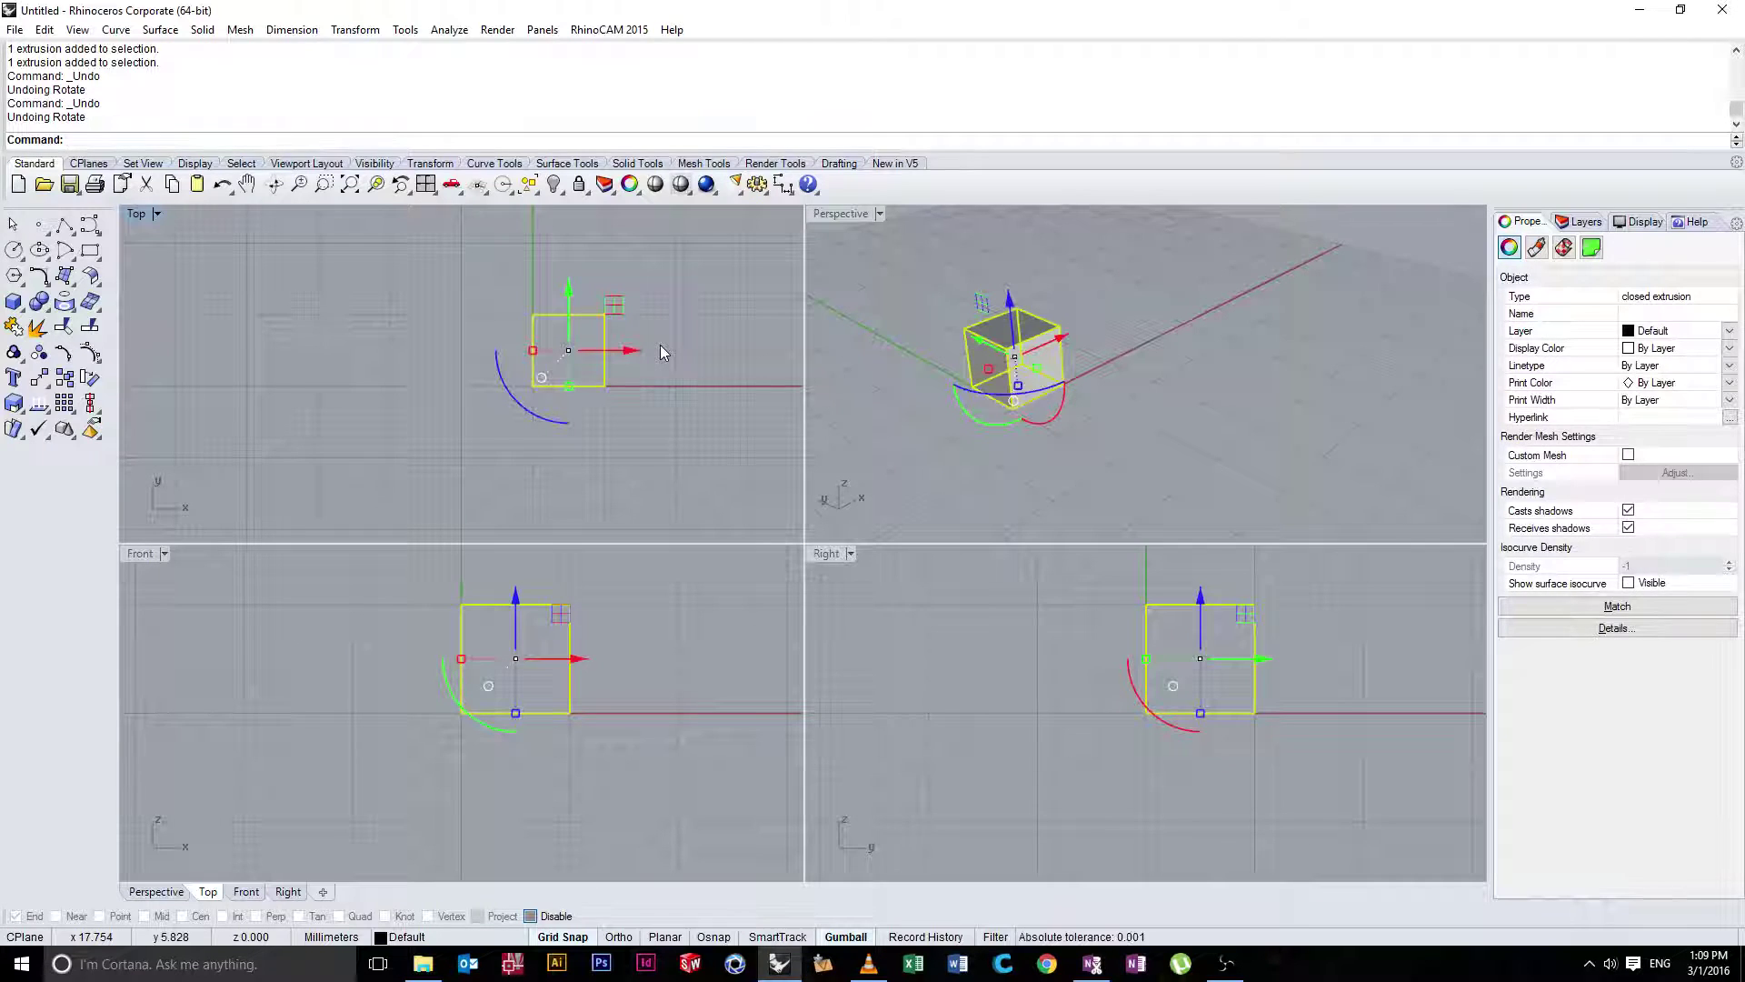
left_click(842, 420)
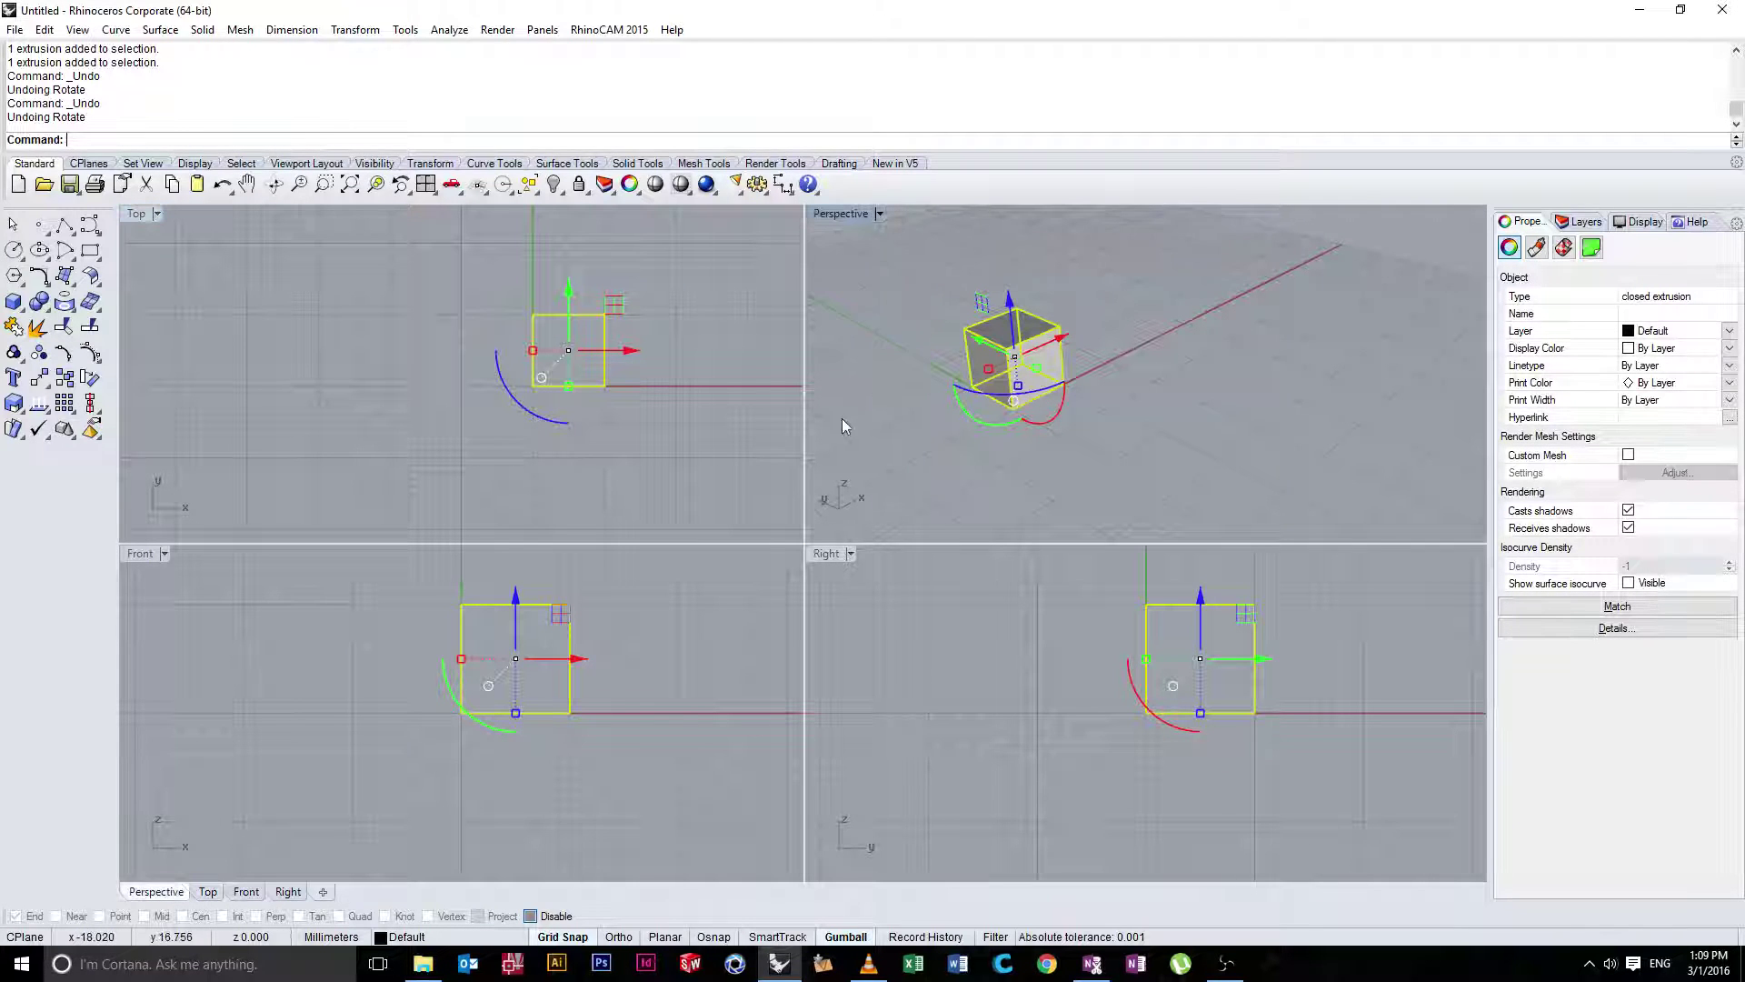
left_click(863, 414)
right_click_drag(889, 398, 1360, 426)
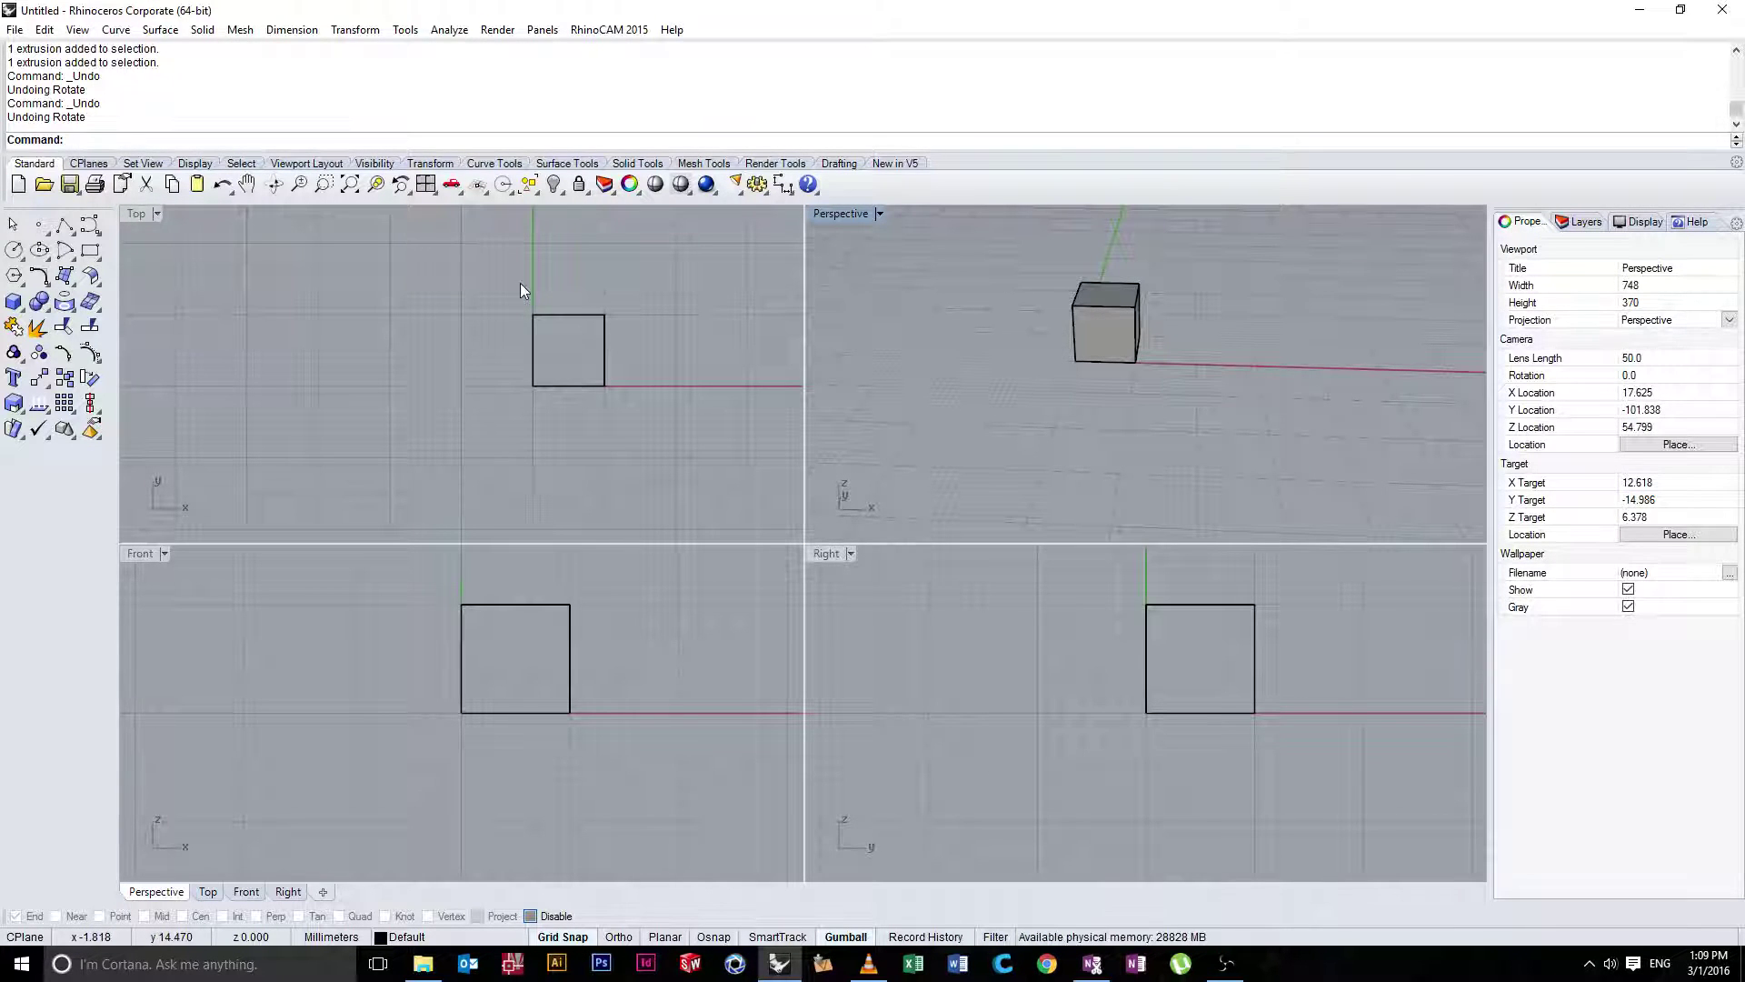
Scale the cube from the origin in the Front viewport, using its opposite corner as first reference and point 20,20 as second
type("Scale")
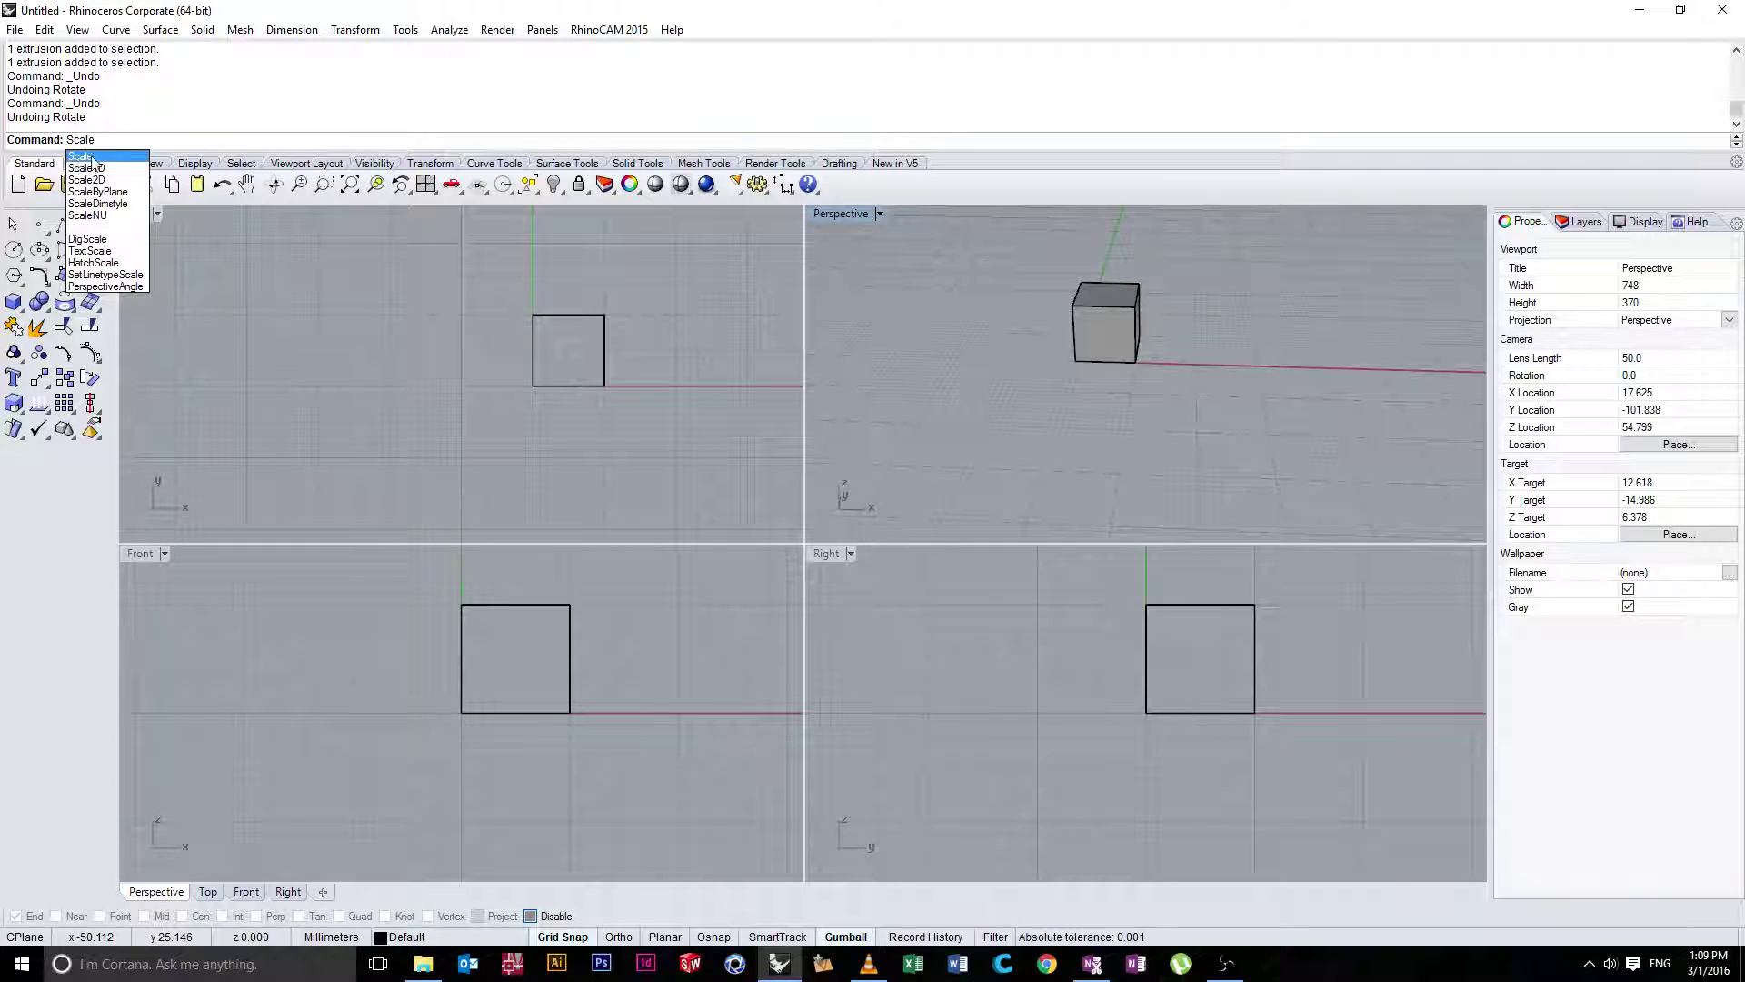
left_click(85, 158)
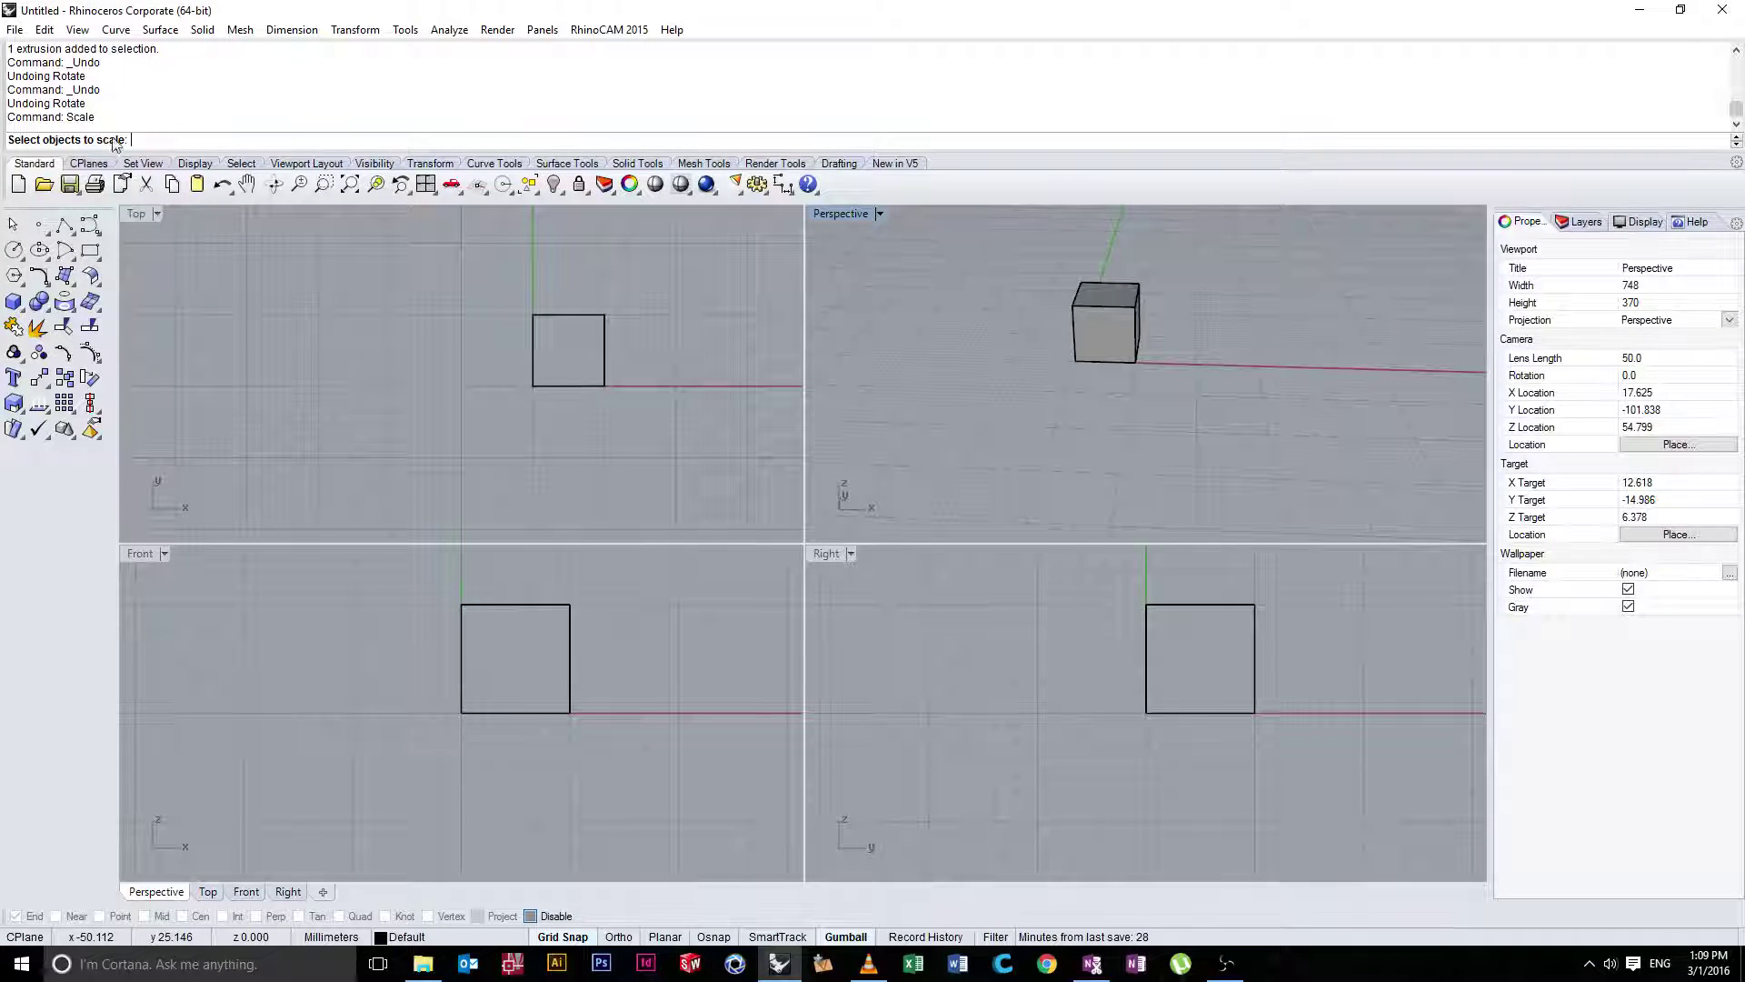
left_click(591, 318)
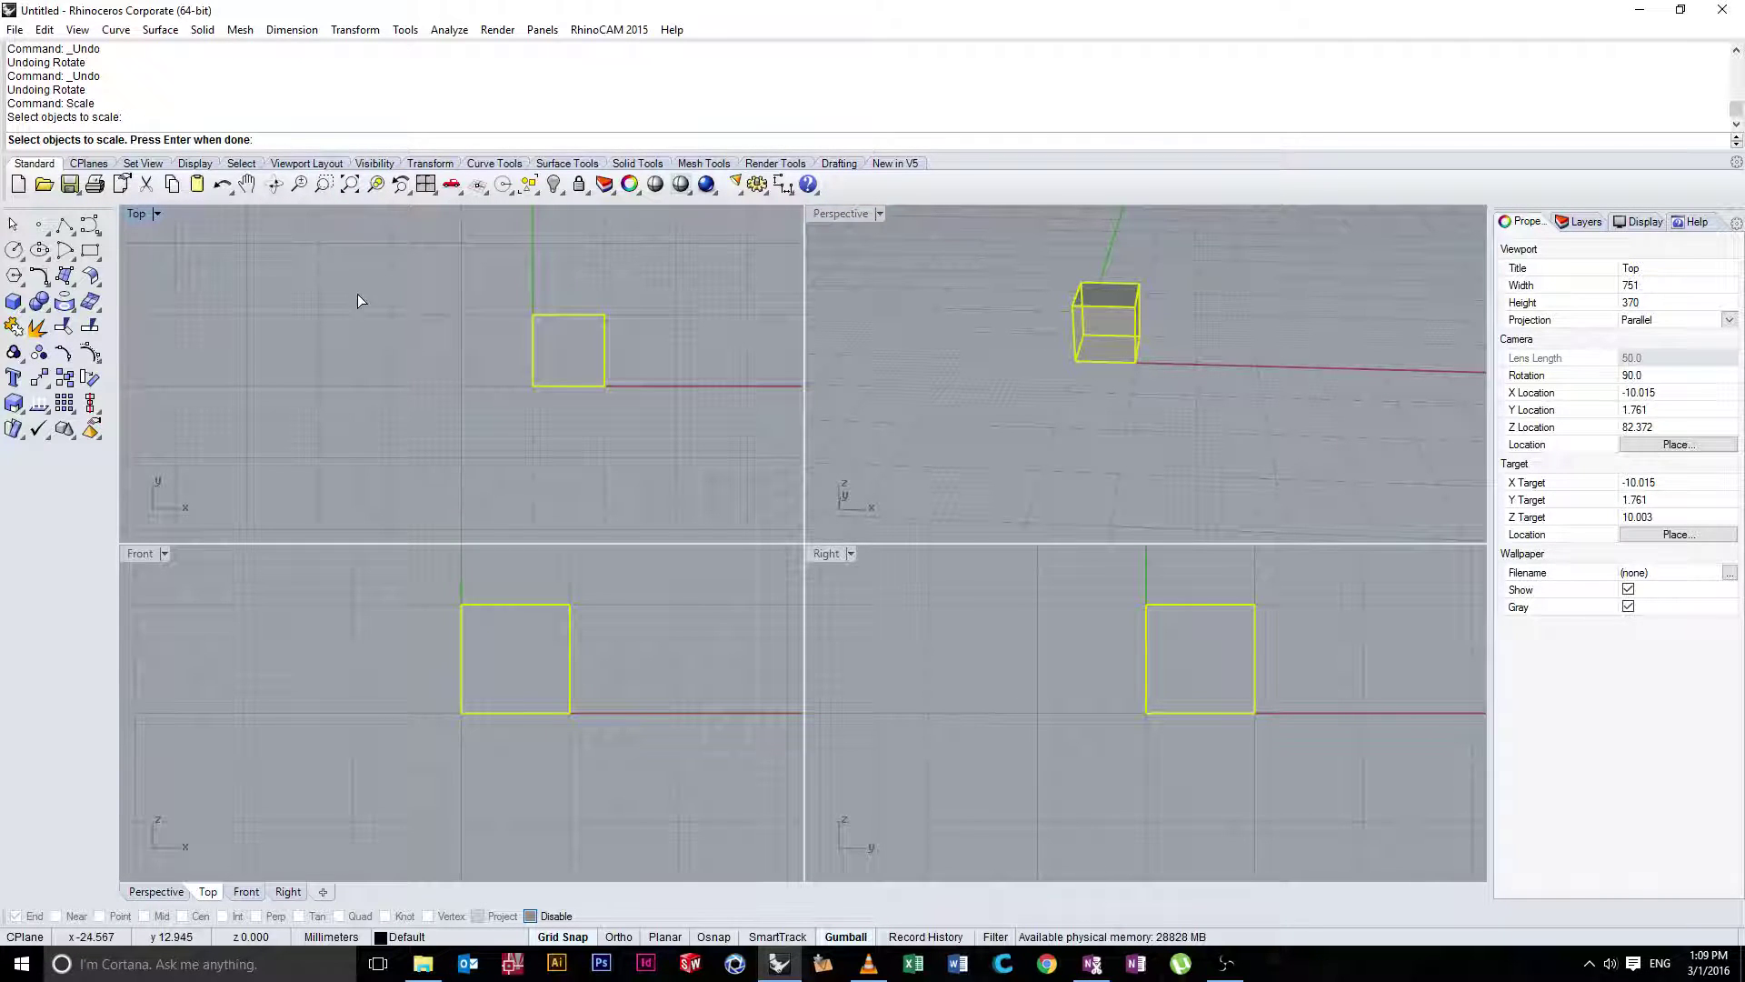
key("Return")
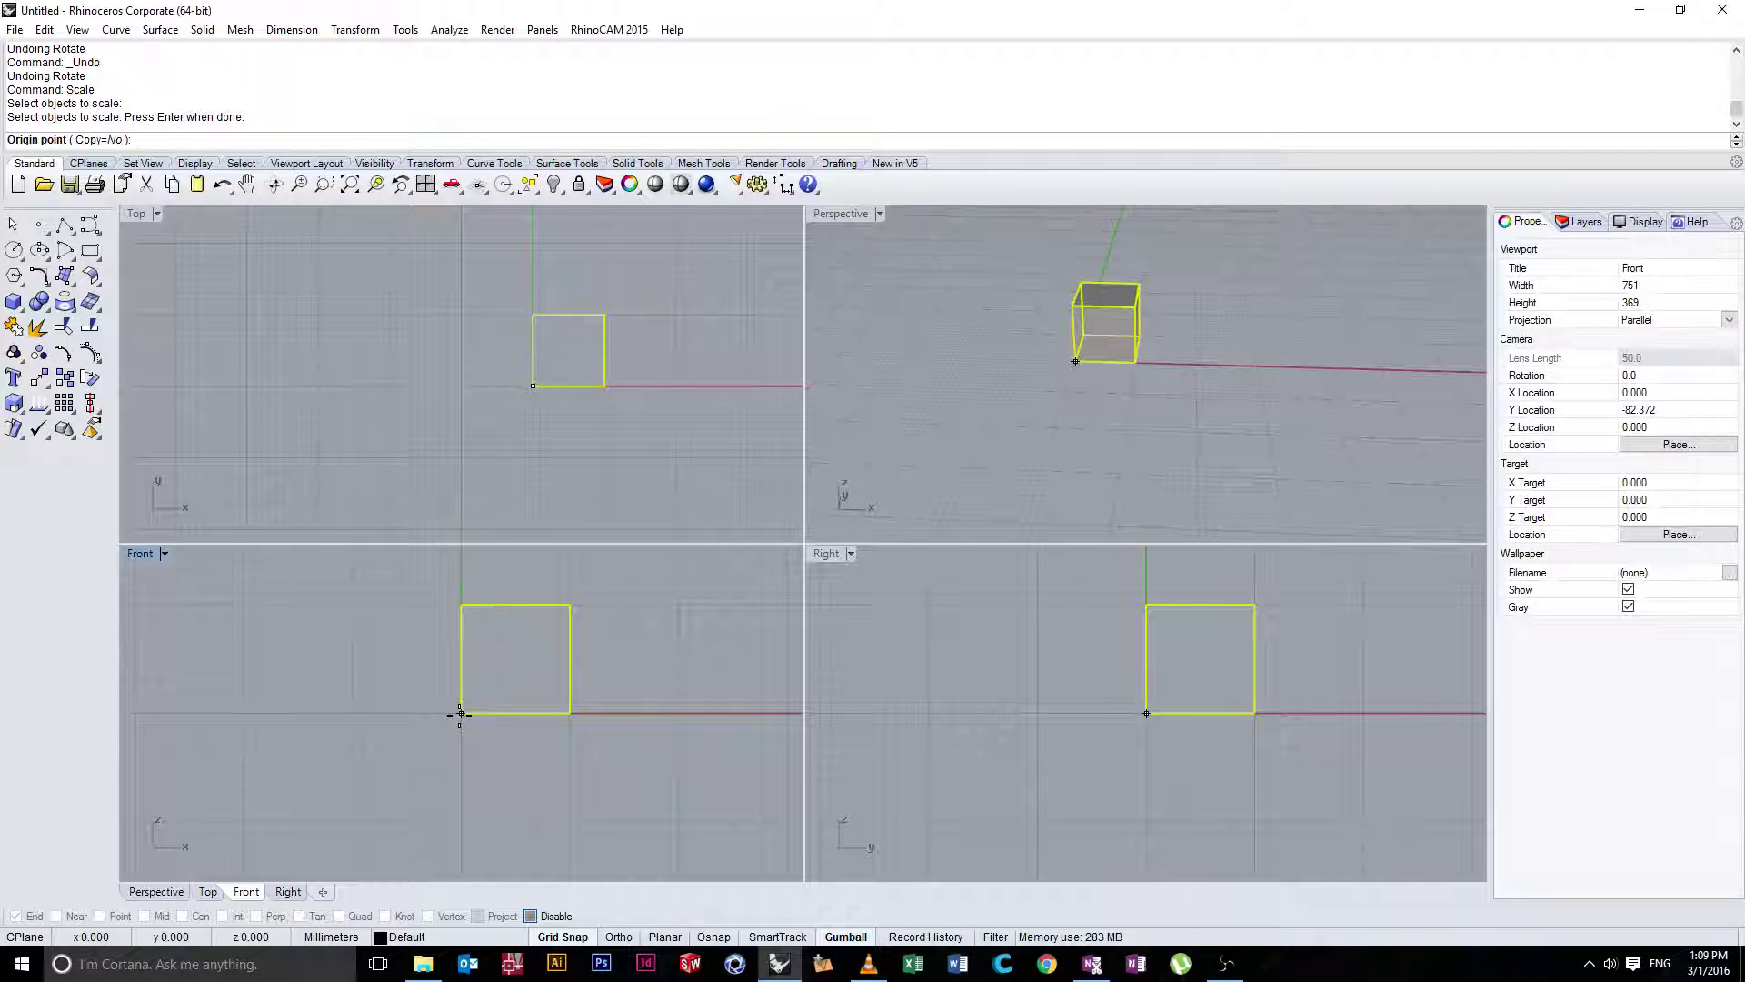
left_click(460, 715)
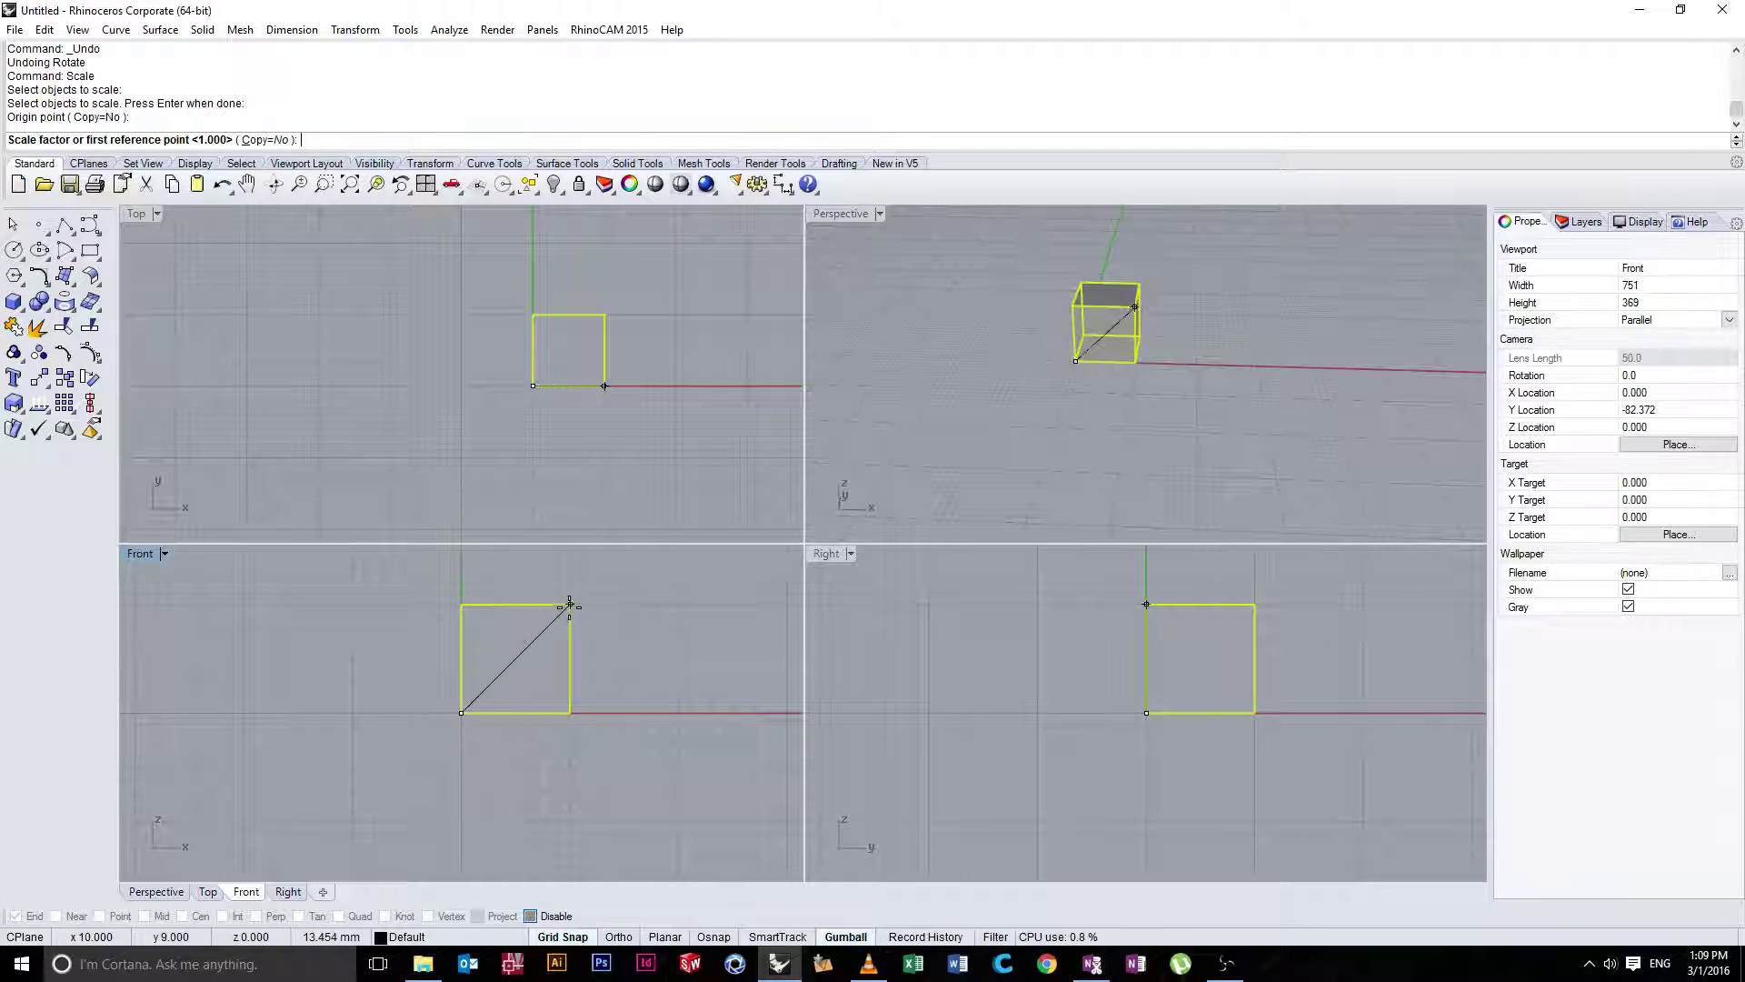
scroll(568, 604, "down", 3)
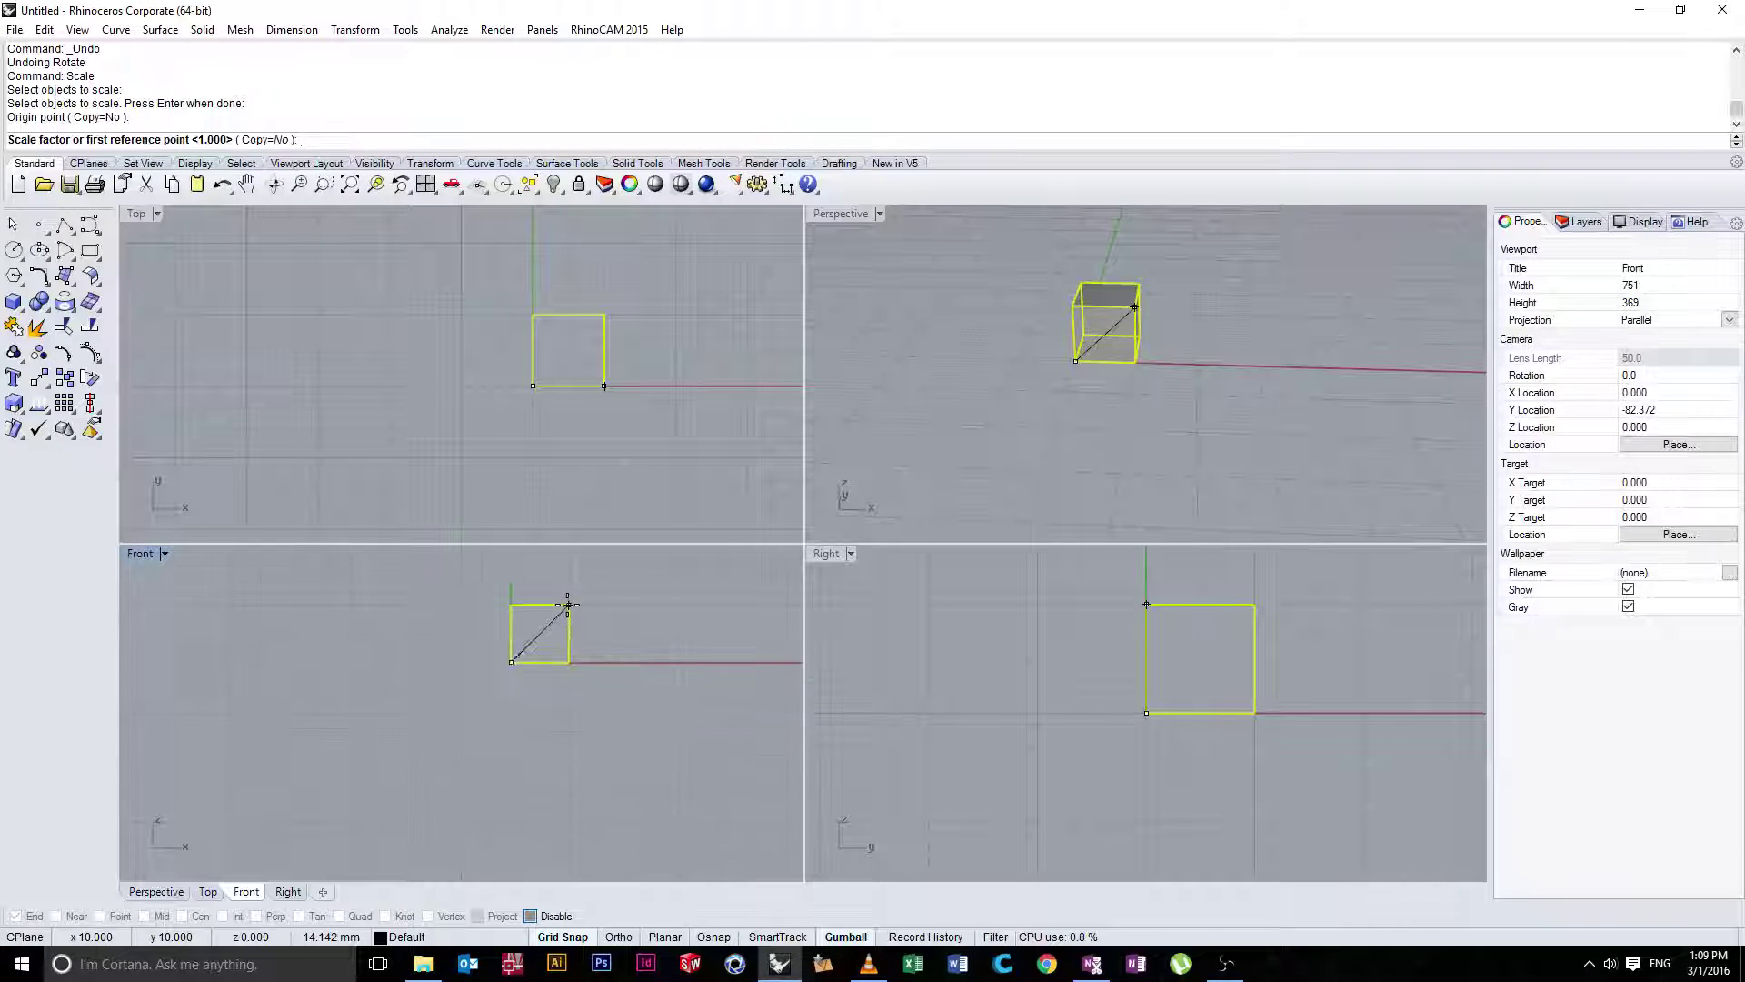
scroll(446, 698, "up", 2)
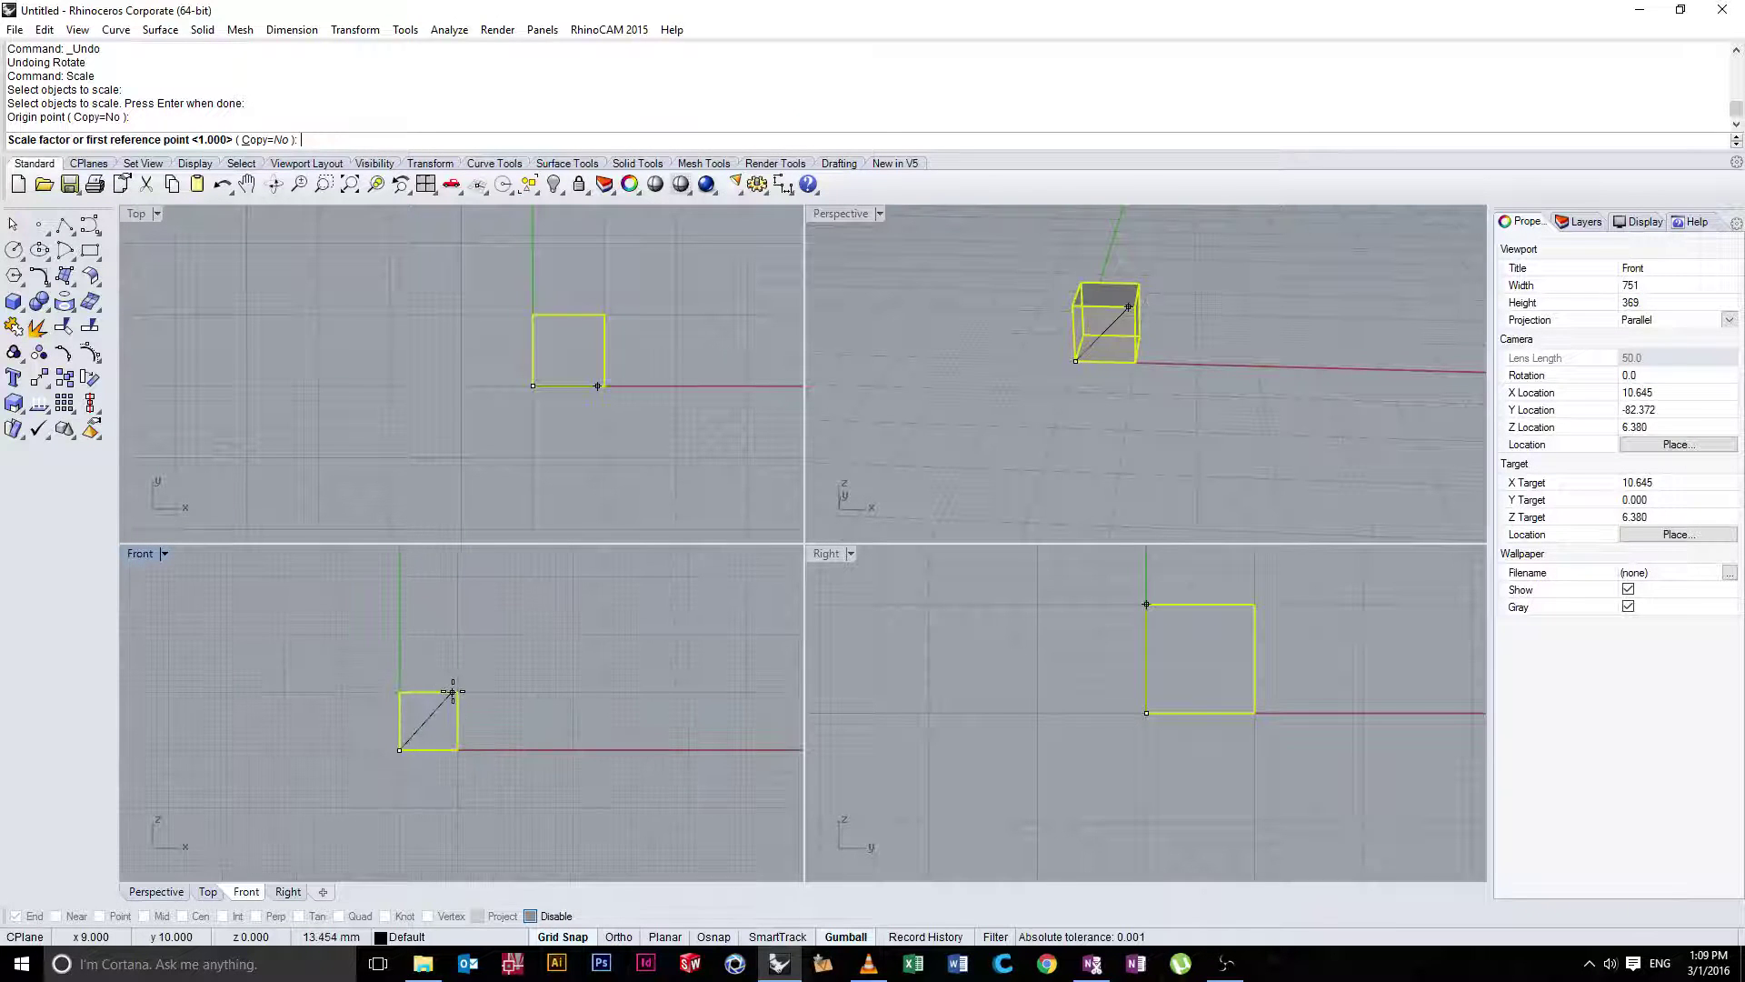
left_click(458, 693)
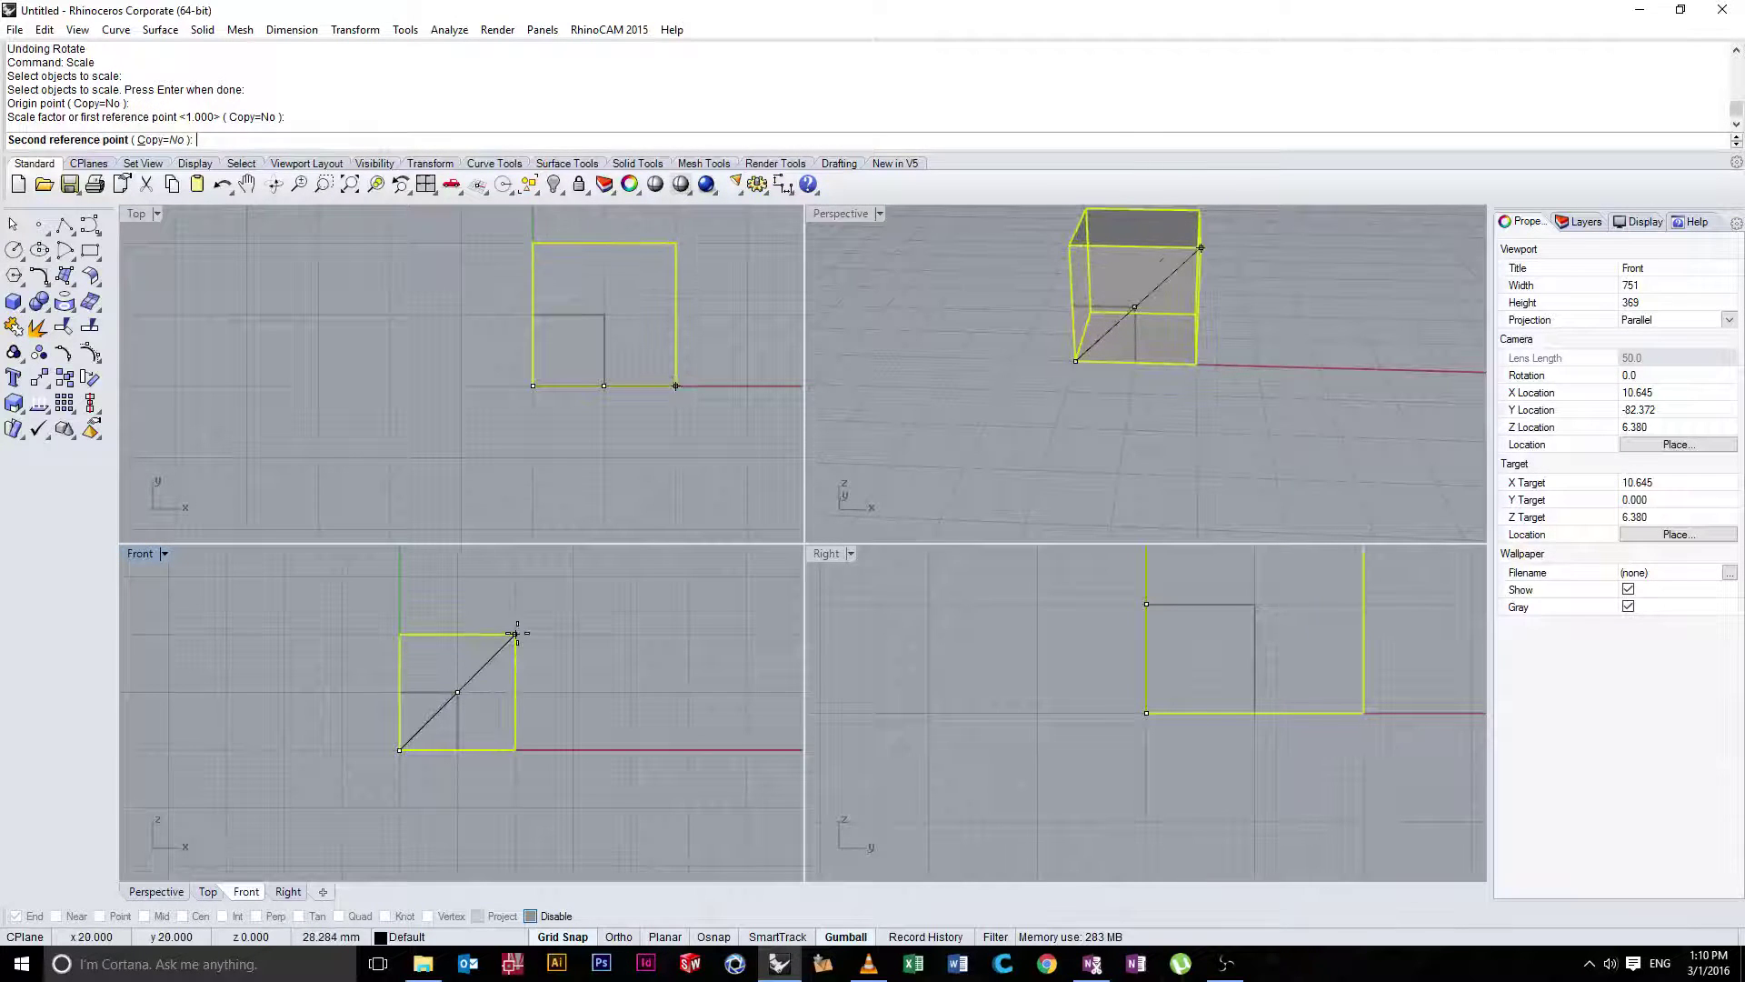
scroll(516, 637, "up", 6)
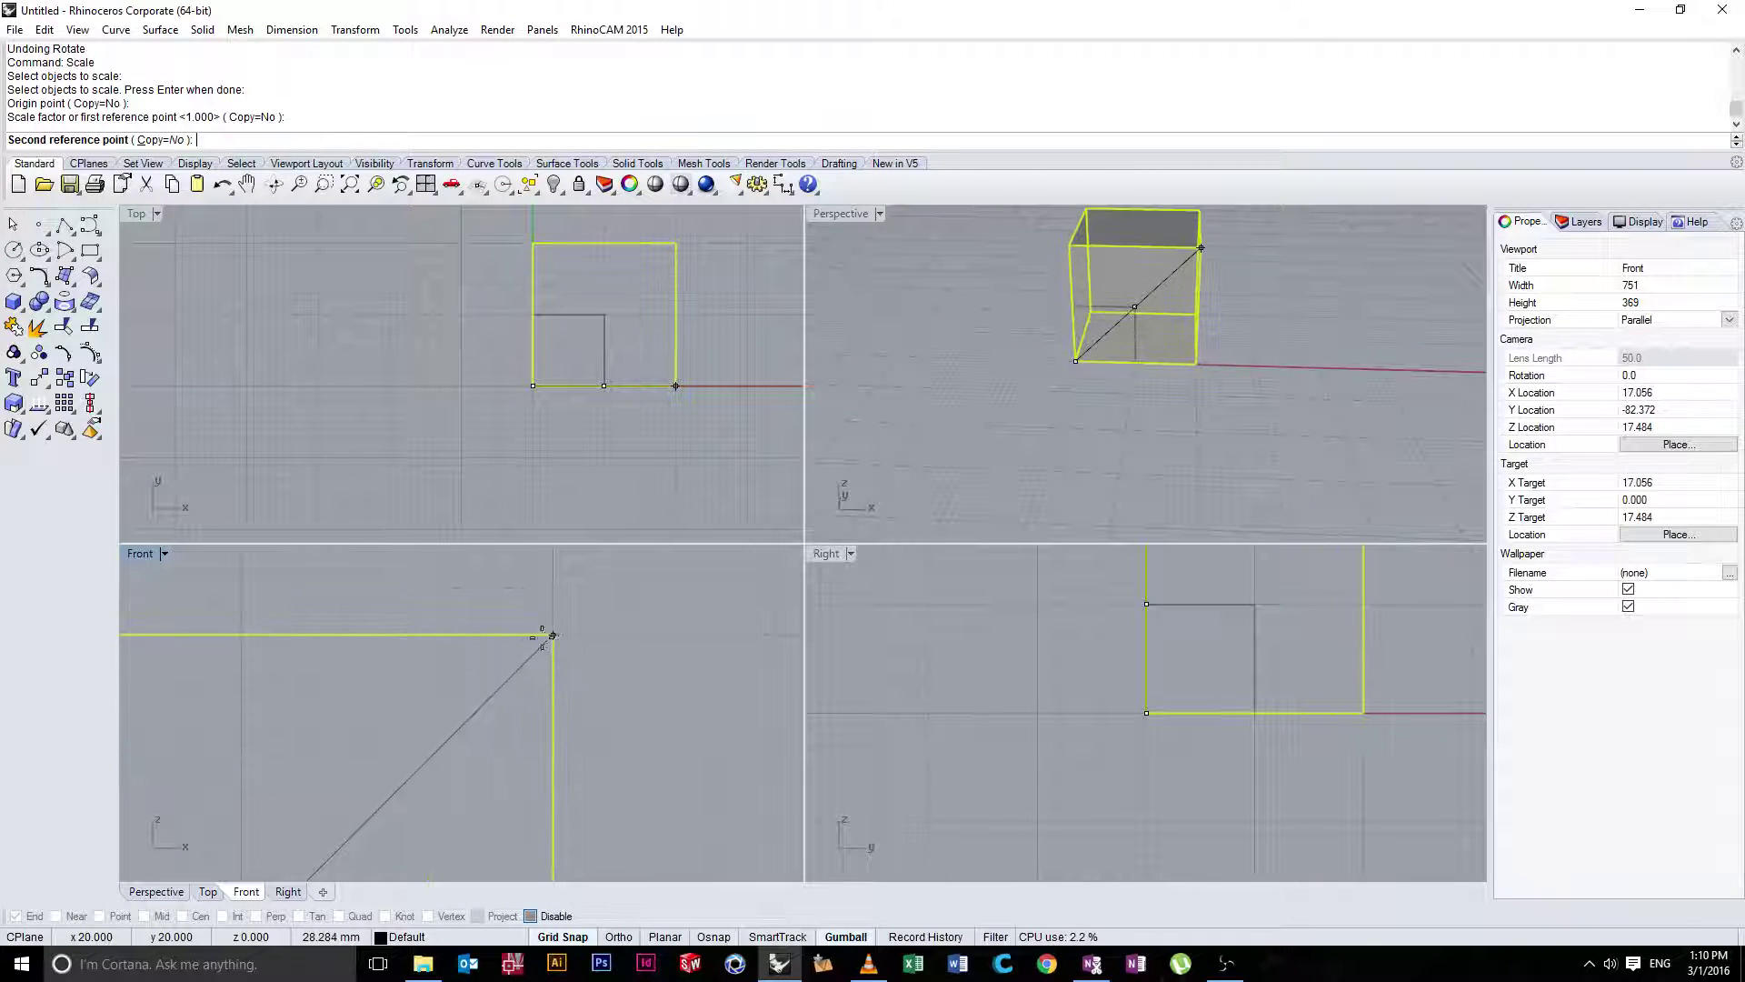
left_click(551, 634)
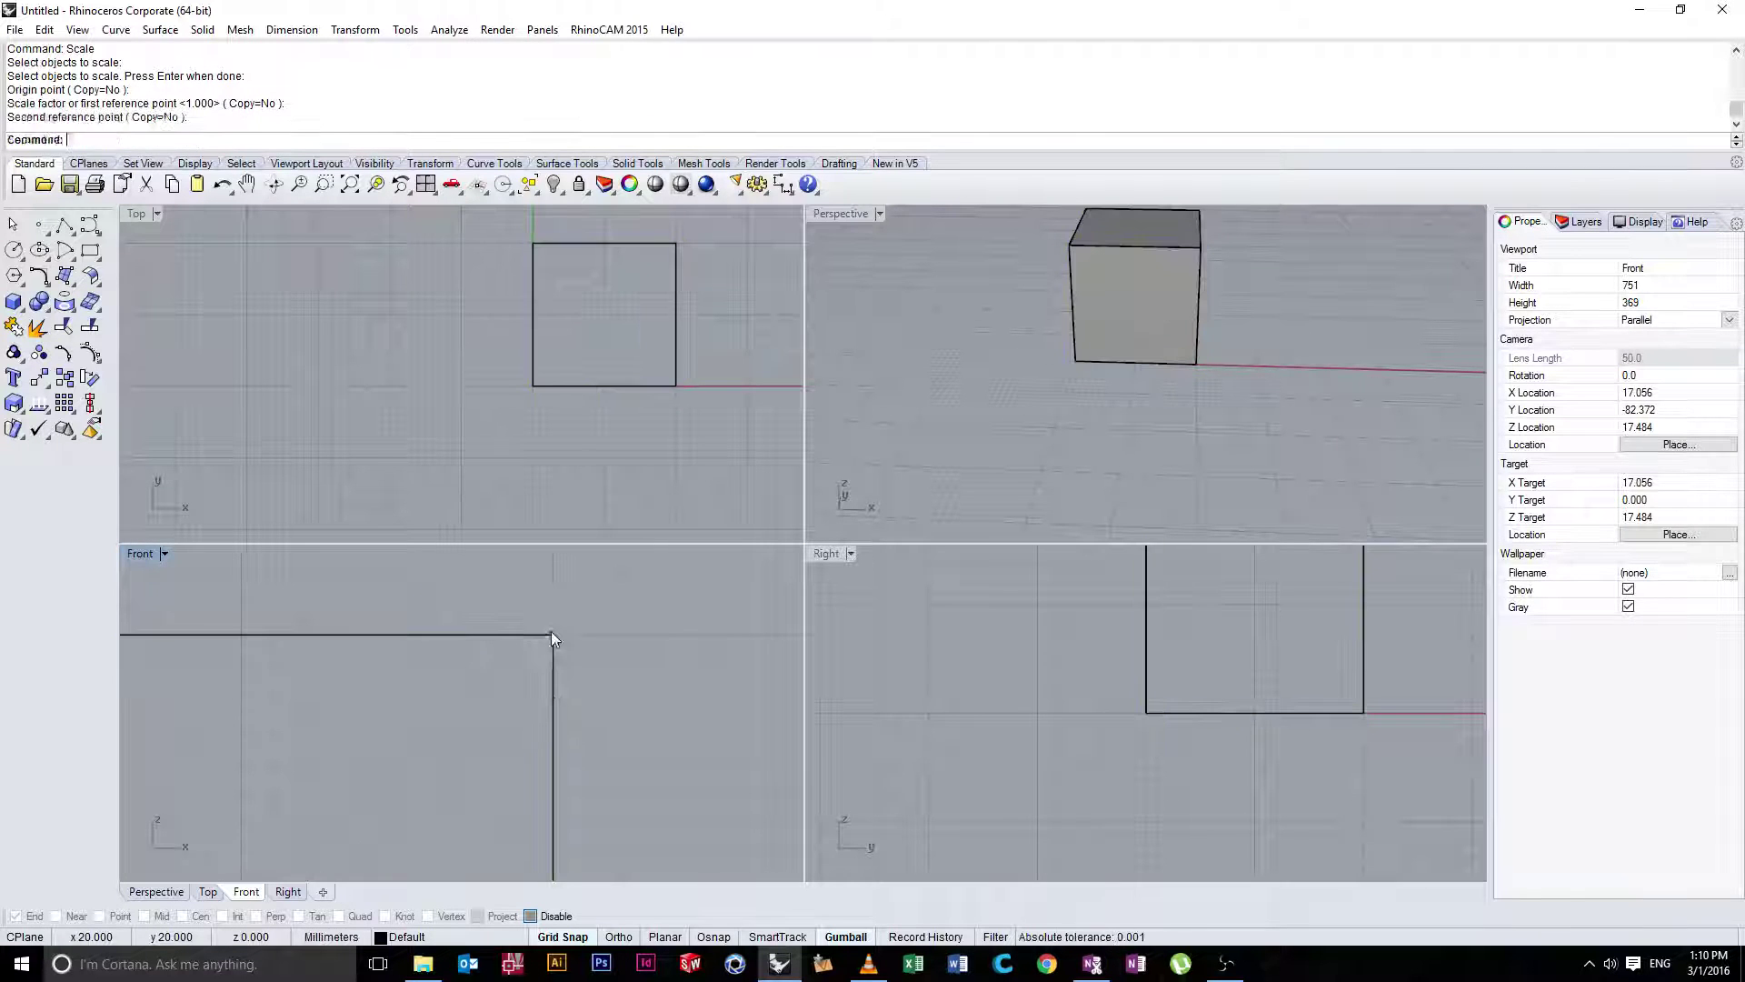
Examine the scaled cube in the Perspective and Right viewports
right_click_drag(992, 446, 1110, 428)
scroll(1051, 479, "down", 3)
scroll(1159, 626, "down", 3)
right_click_drag(1159, 626, 1063, 741)
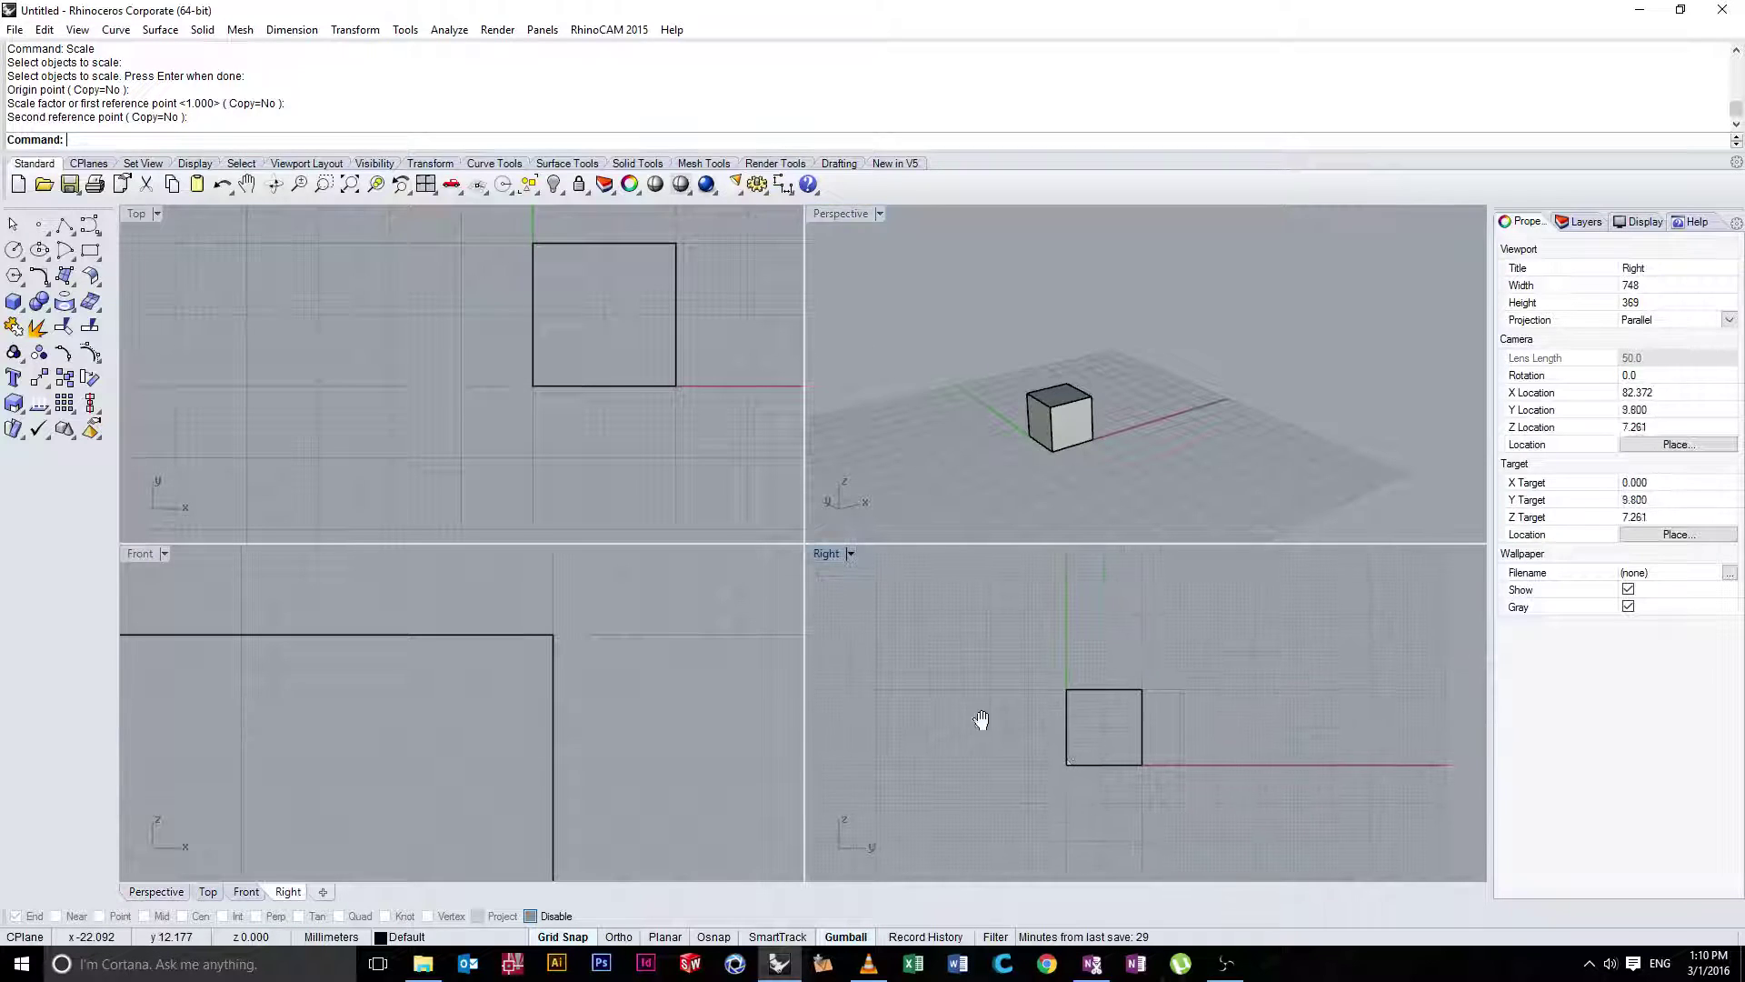
right_click_drag(986, 431, 1242, 380)
scroll(1002, 383, "up", 3)
scroll(1053, 380, "up", 1)
scroll(1050, 370, "up", 3)
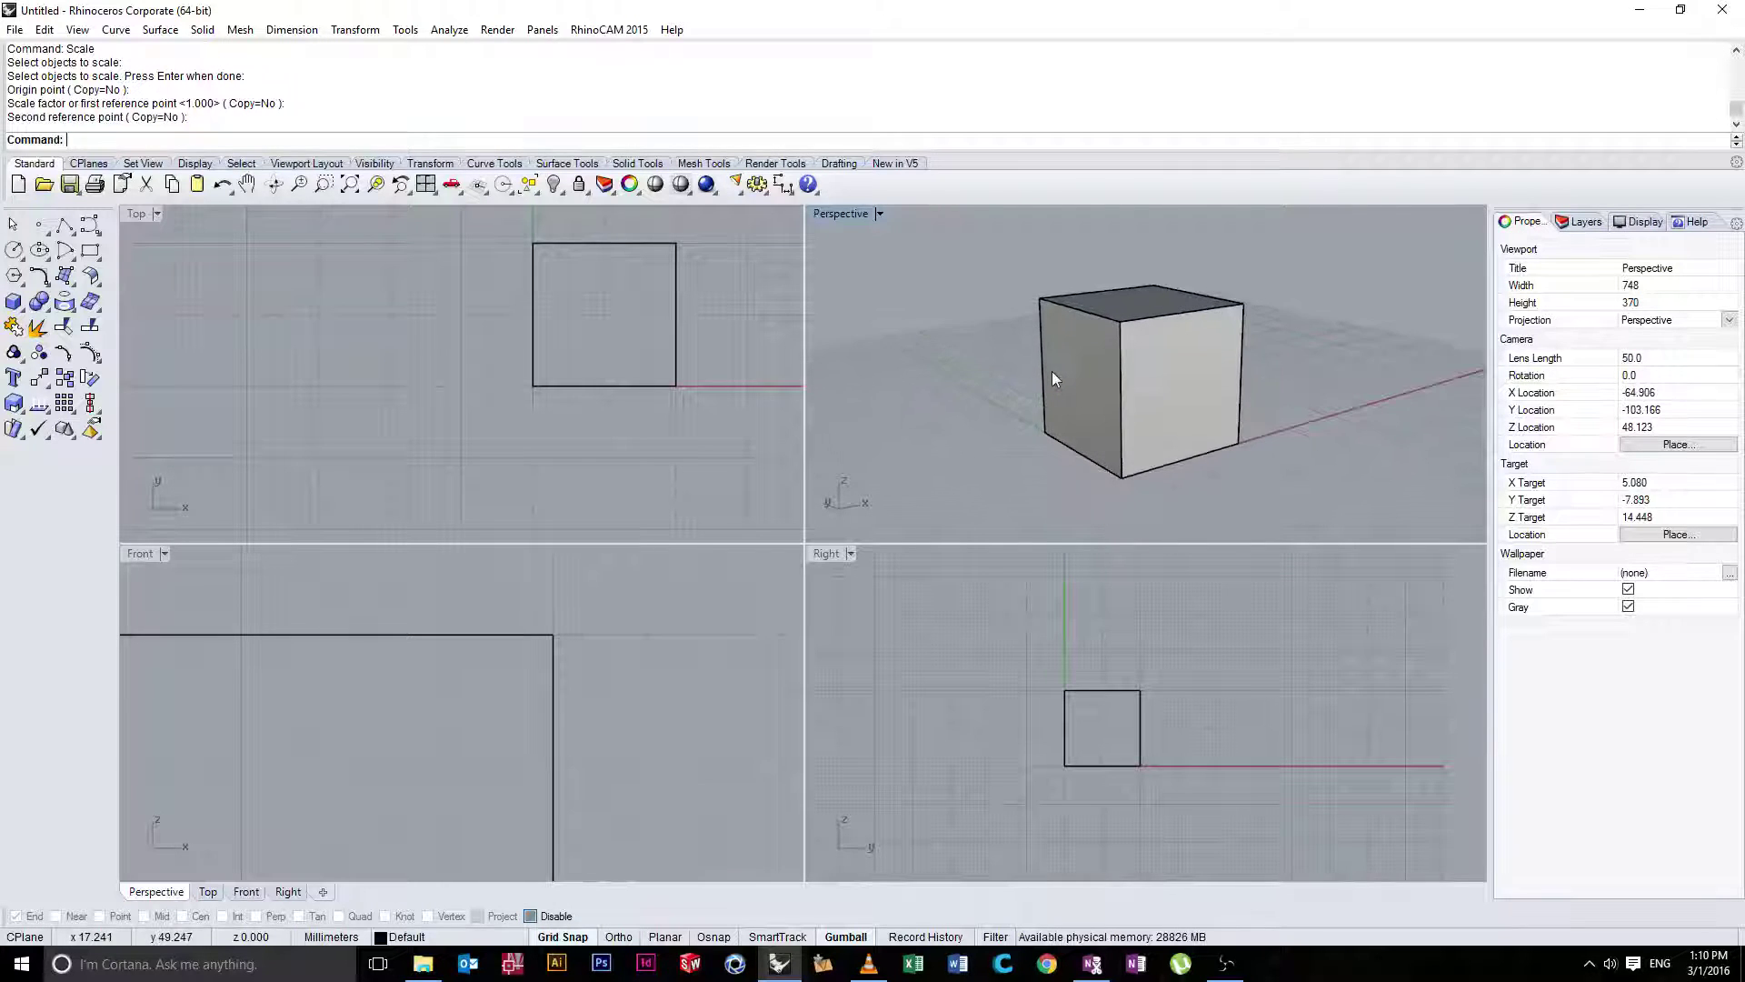
right_click_drag(1133, 387, 1009, 416, "shift")
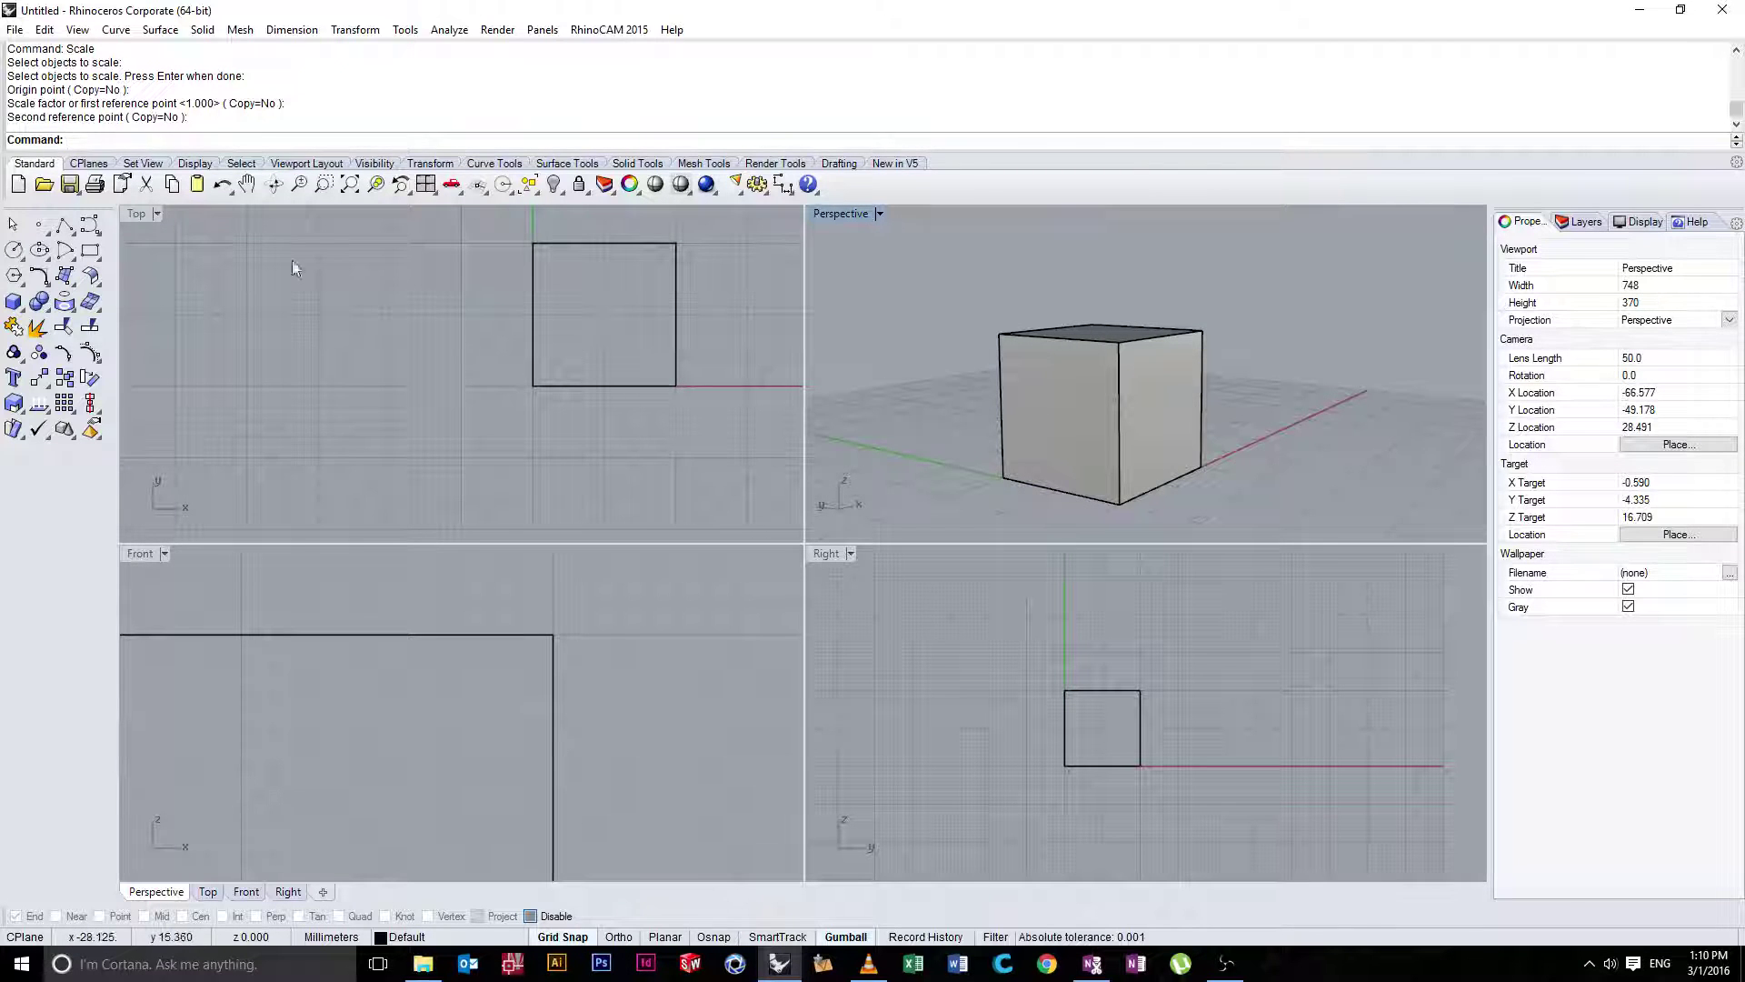
Undo the last scaling and deselect the cube
key("ctrl+z")
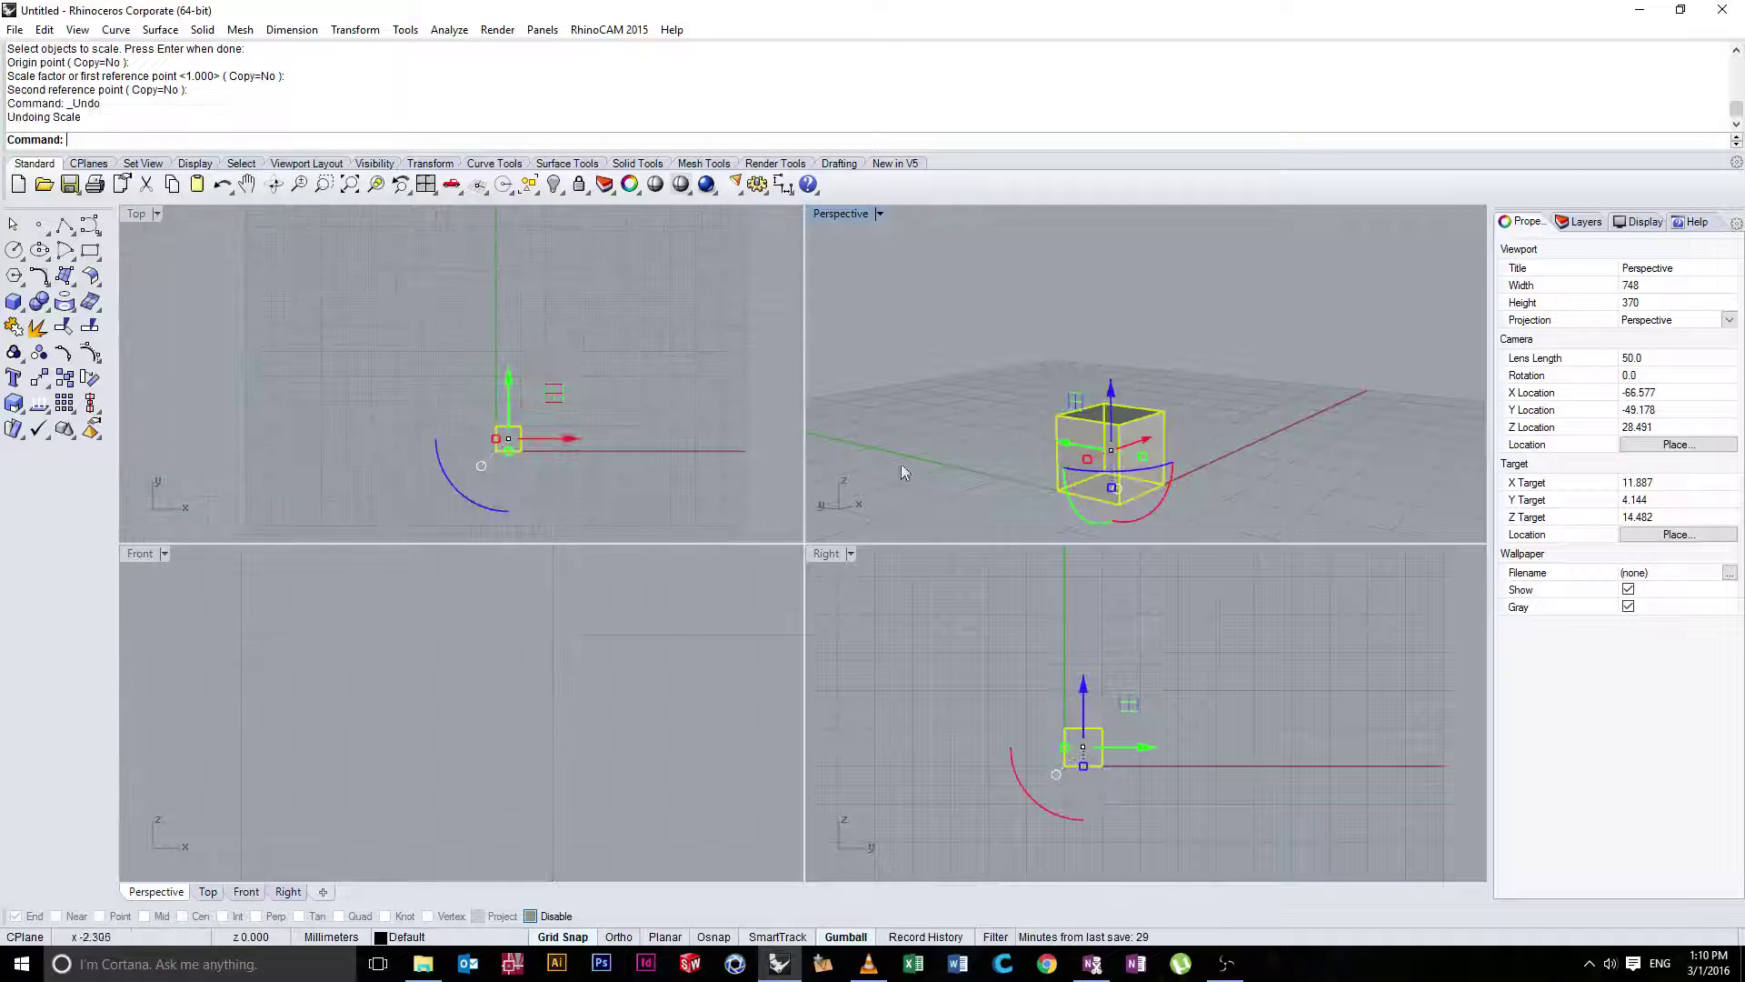
left_click(605, 413)
scroll(457, 646, "down", 4)
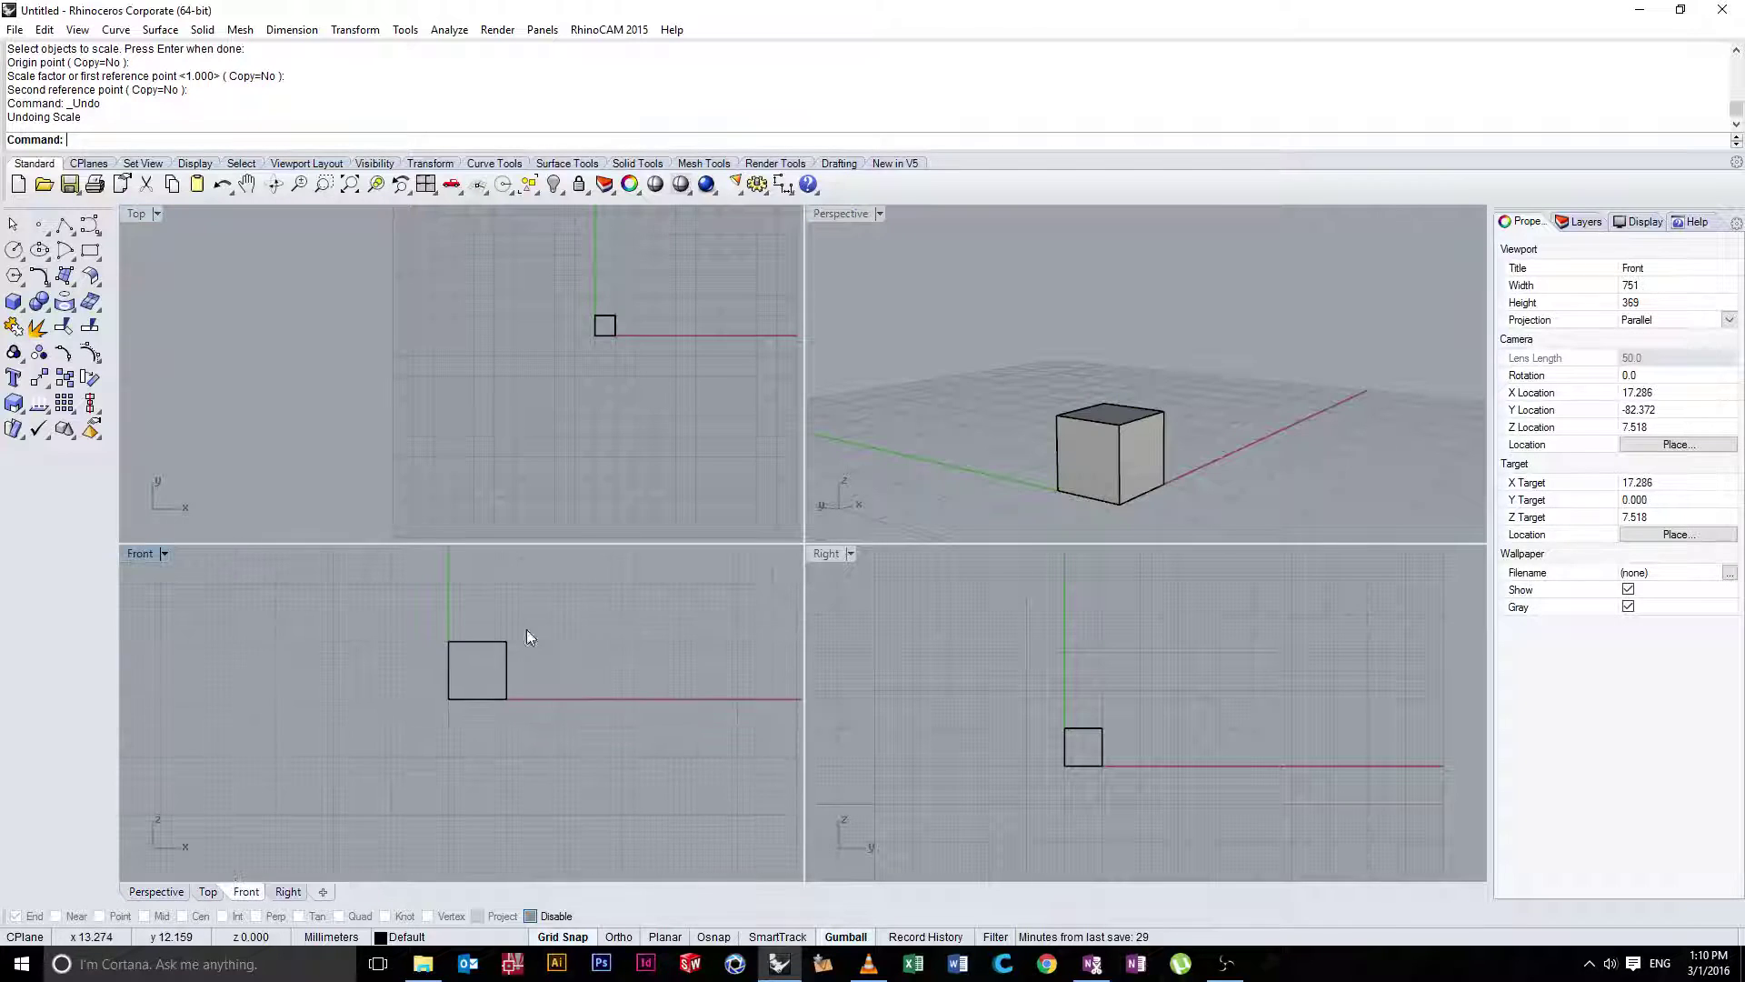
Scale the cube from its front face's centre in the Front viewport, taking its upper-right corner as first reference and point 20,20 as second
left_click(501, 658)
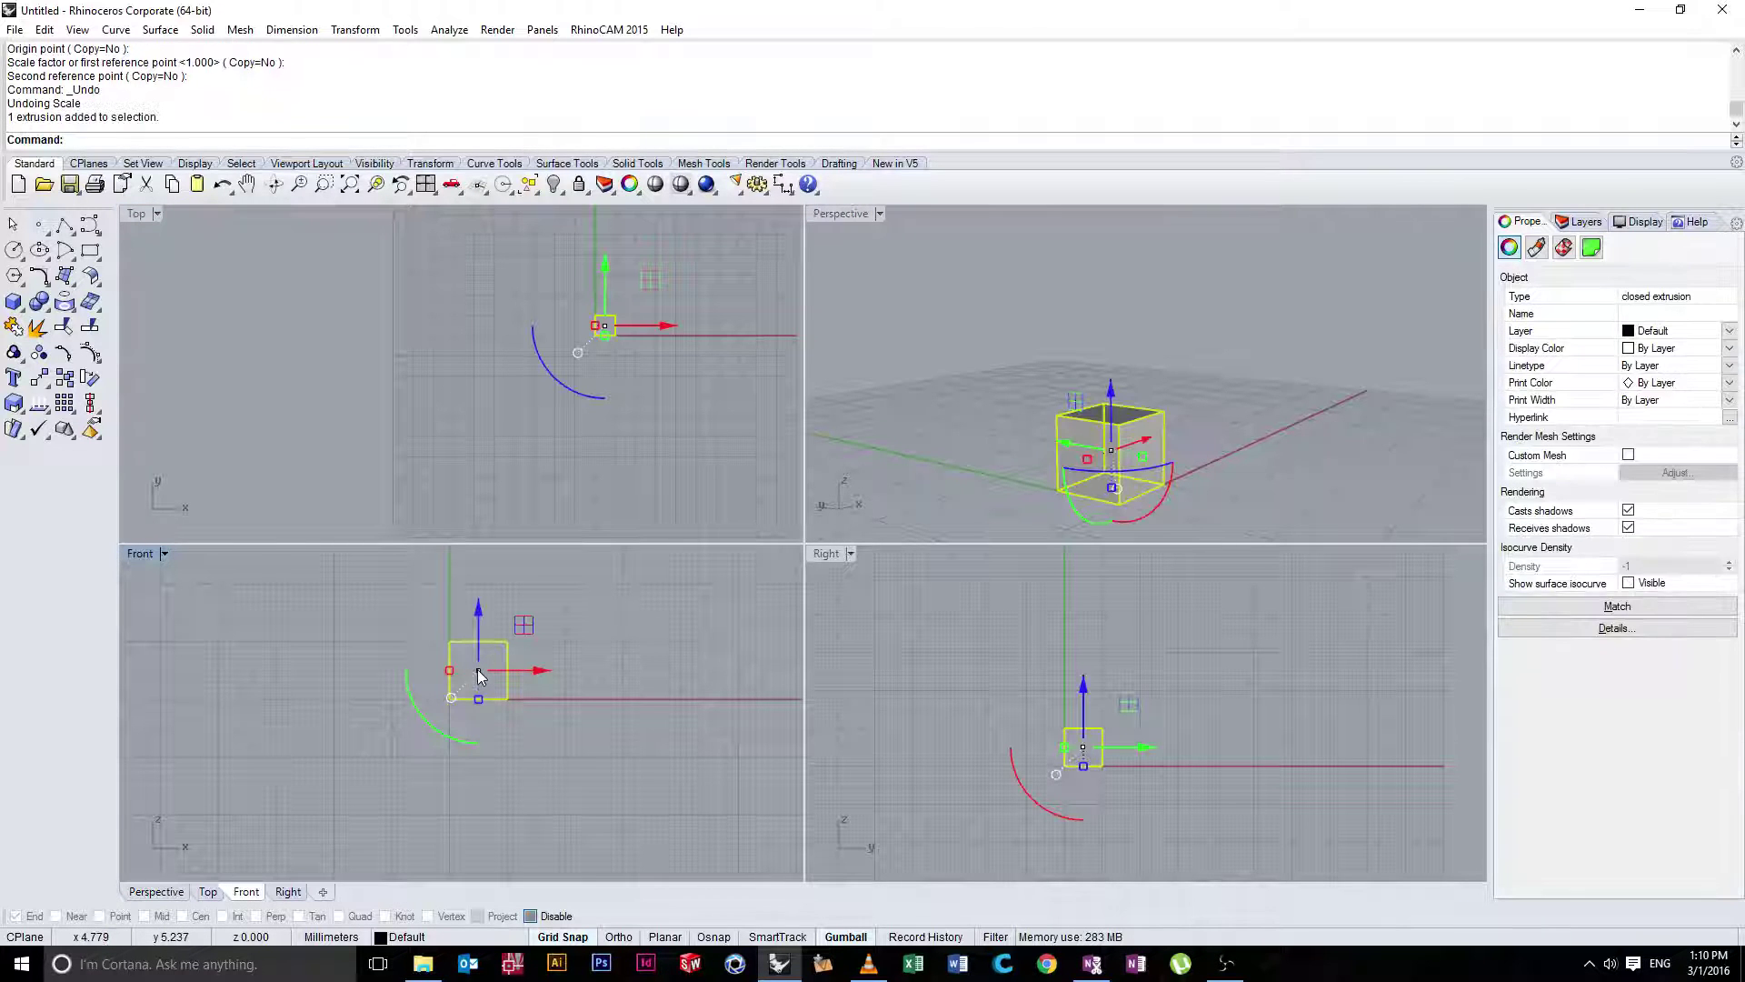
right_click(580, 651)
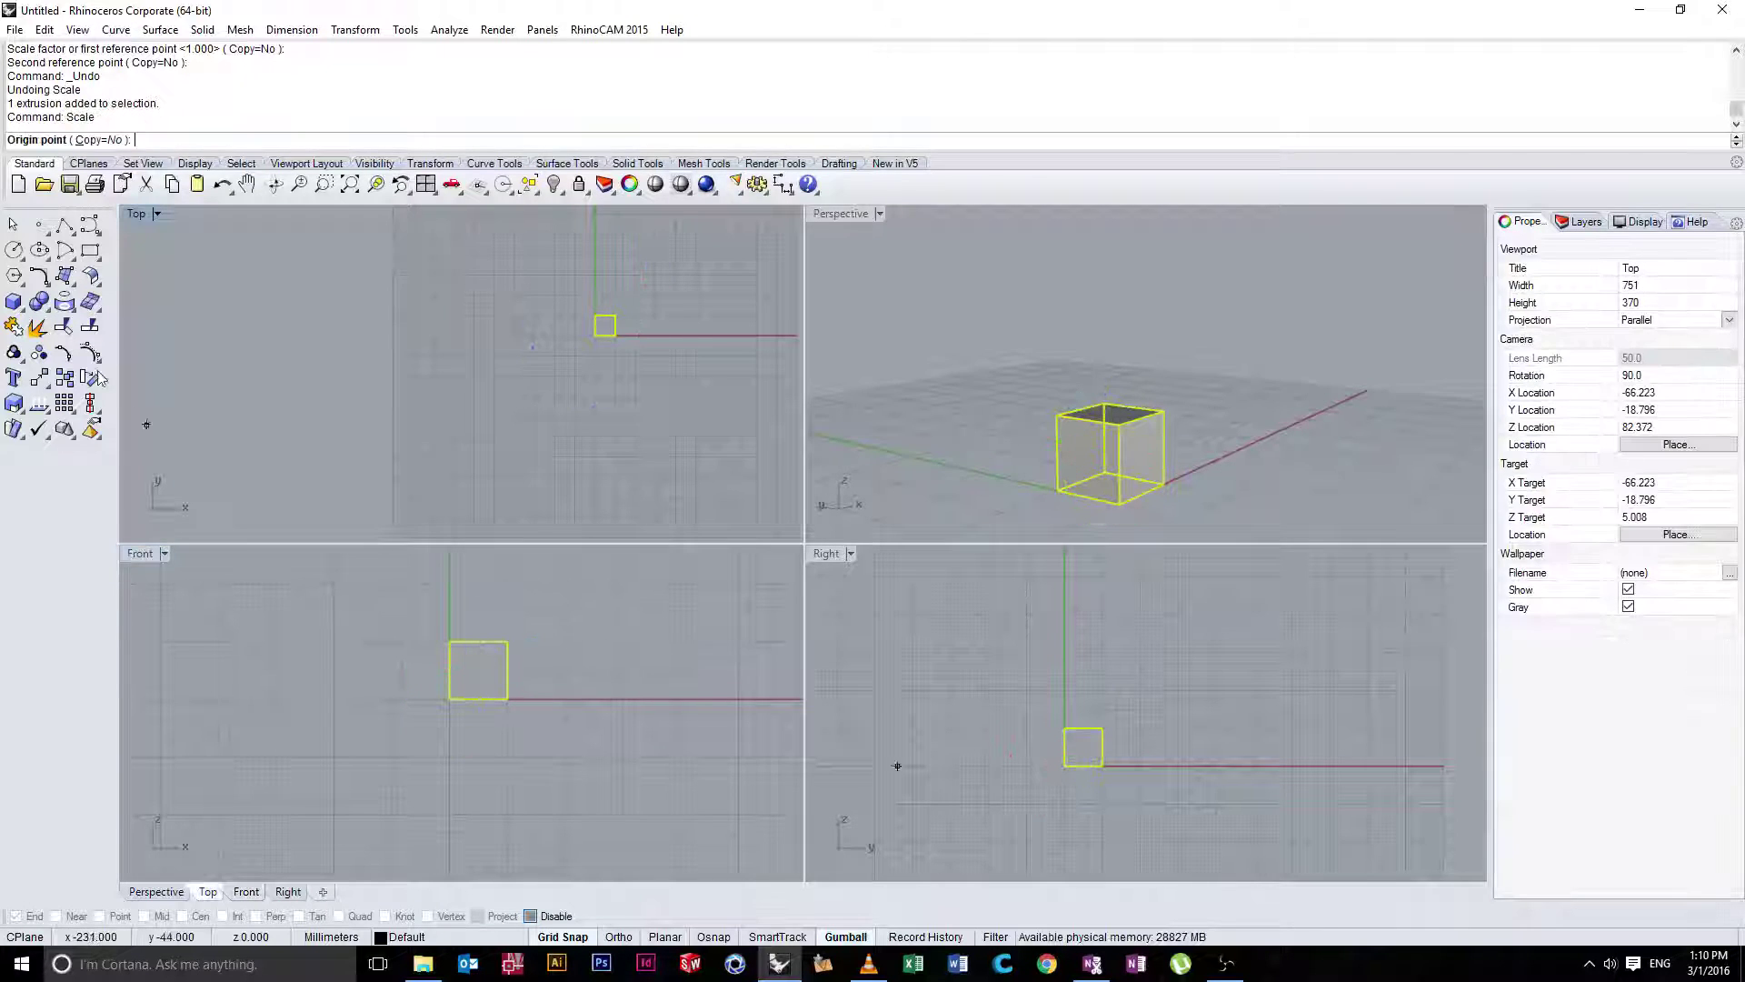
scroll(468, 677, "up", 8)
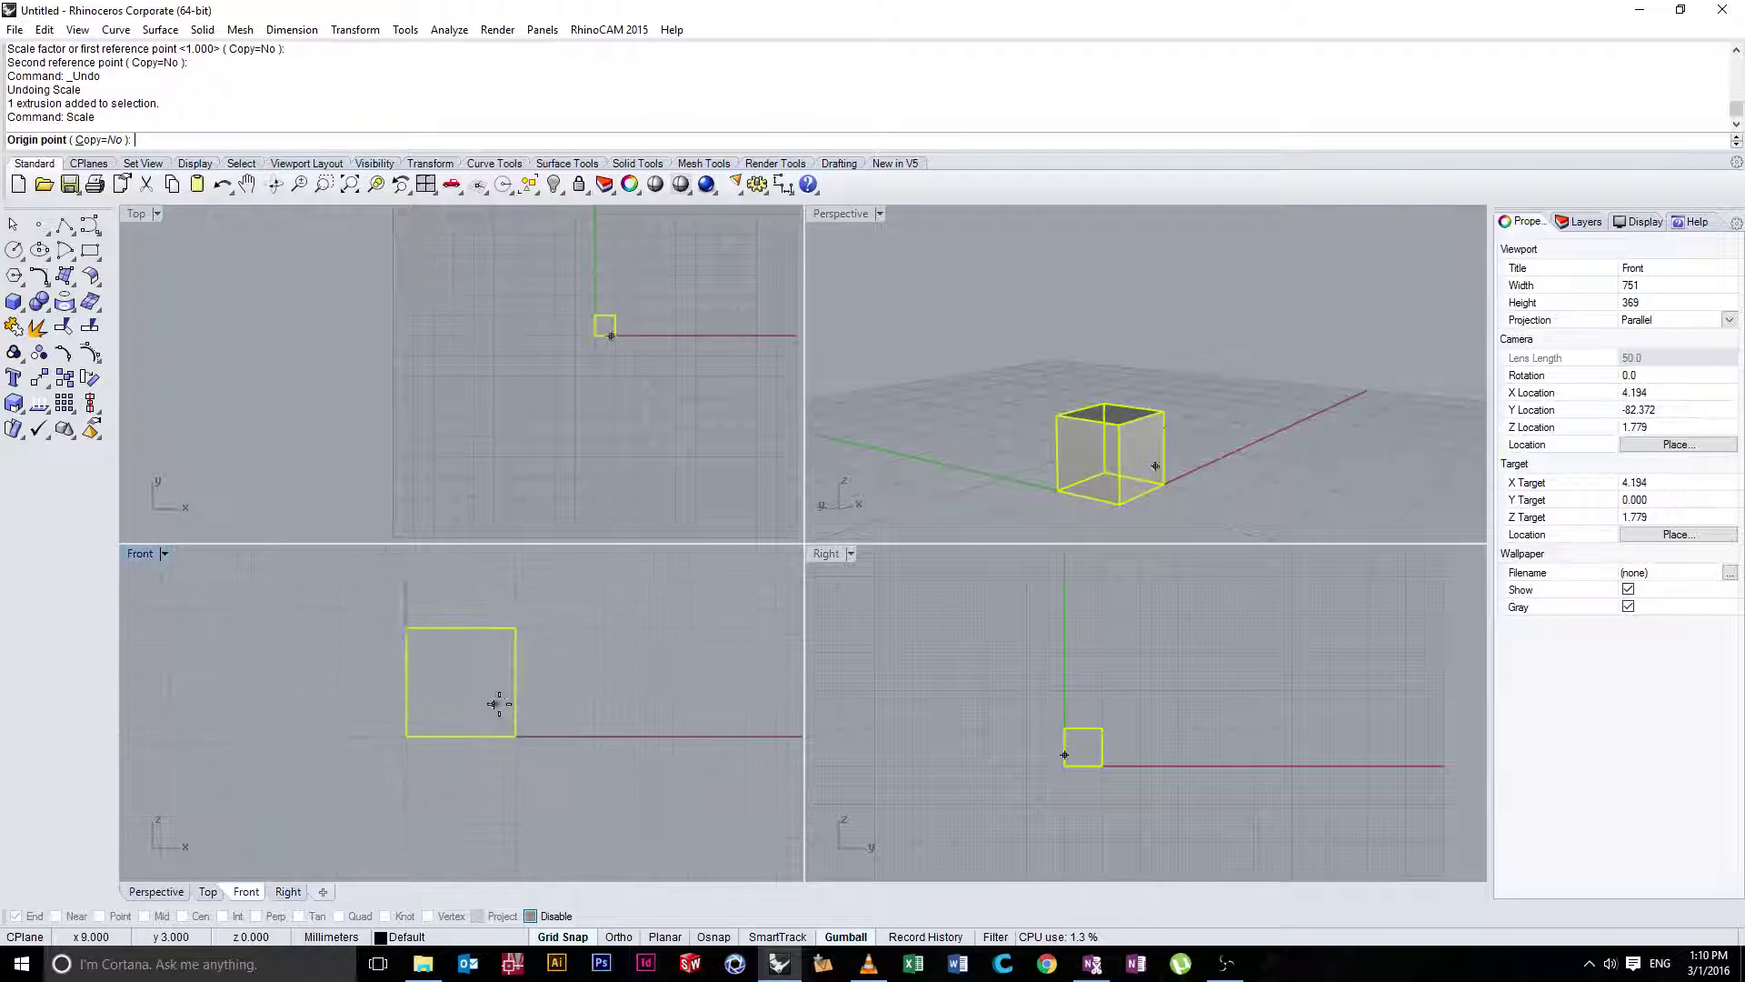
left_click(452, 676)
left_click(519, 609)
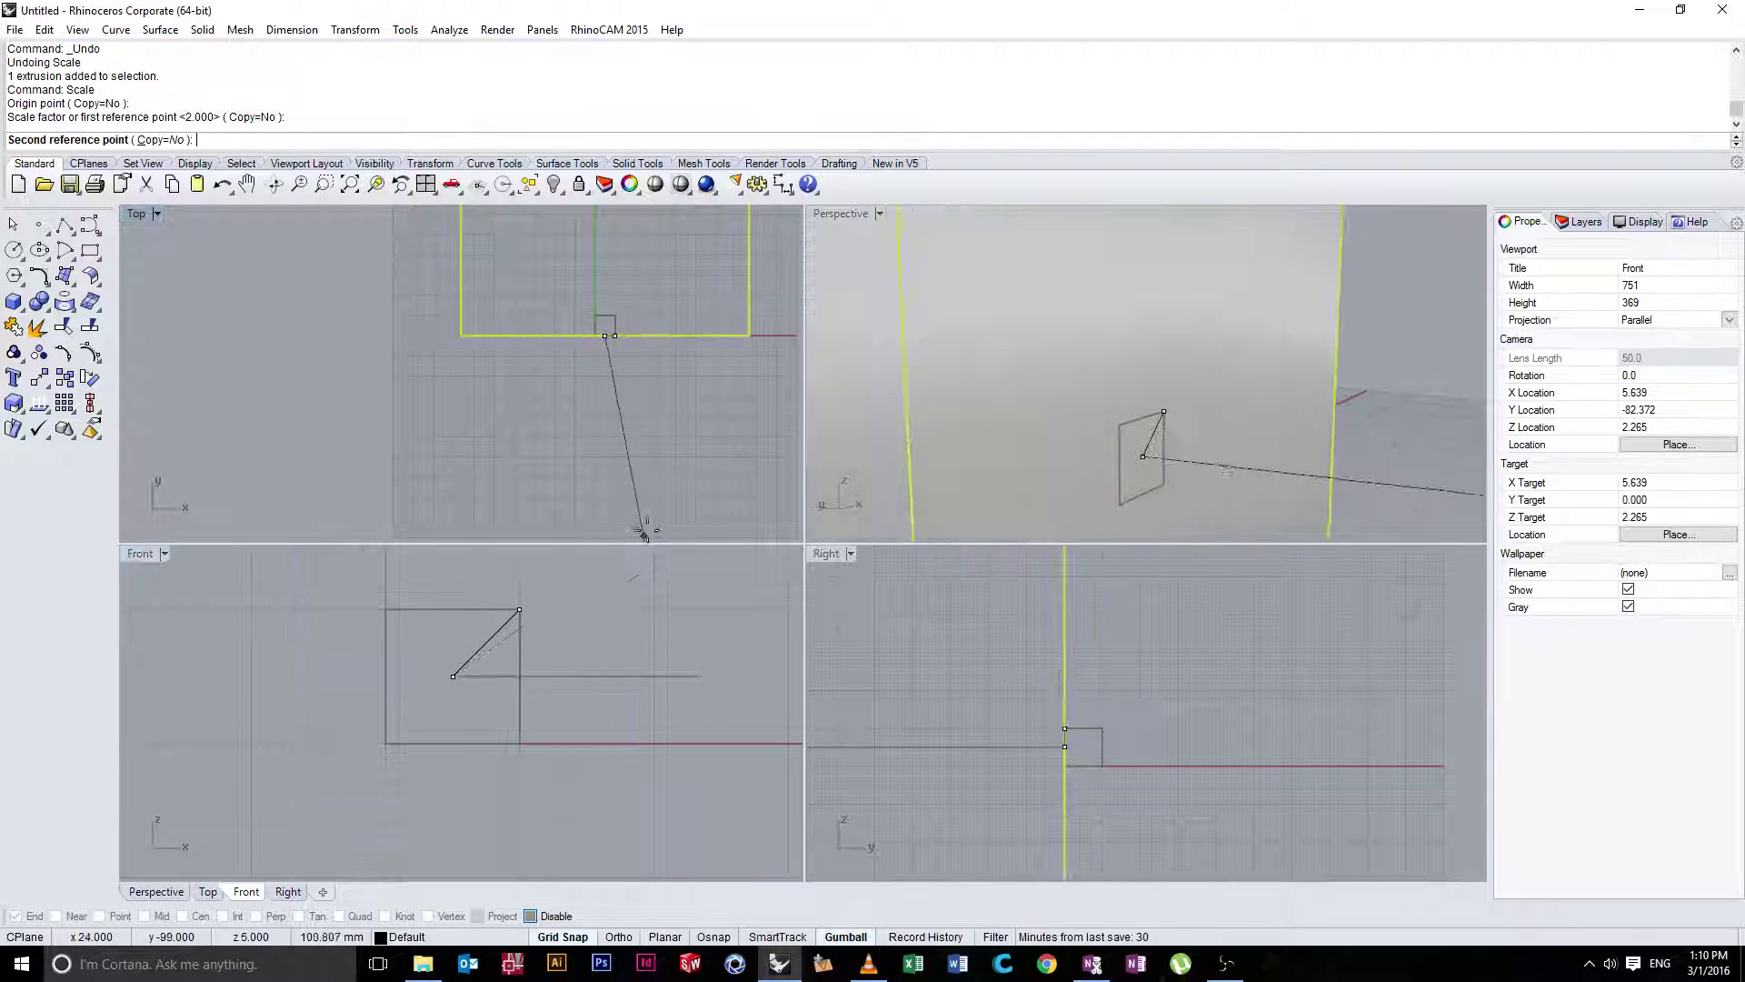
scroll(618, 636, "down", 5)
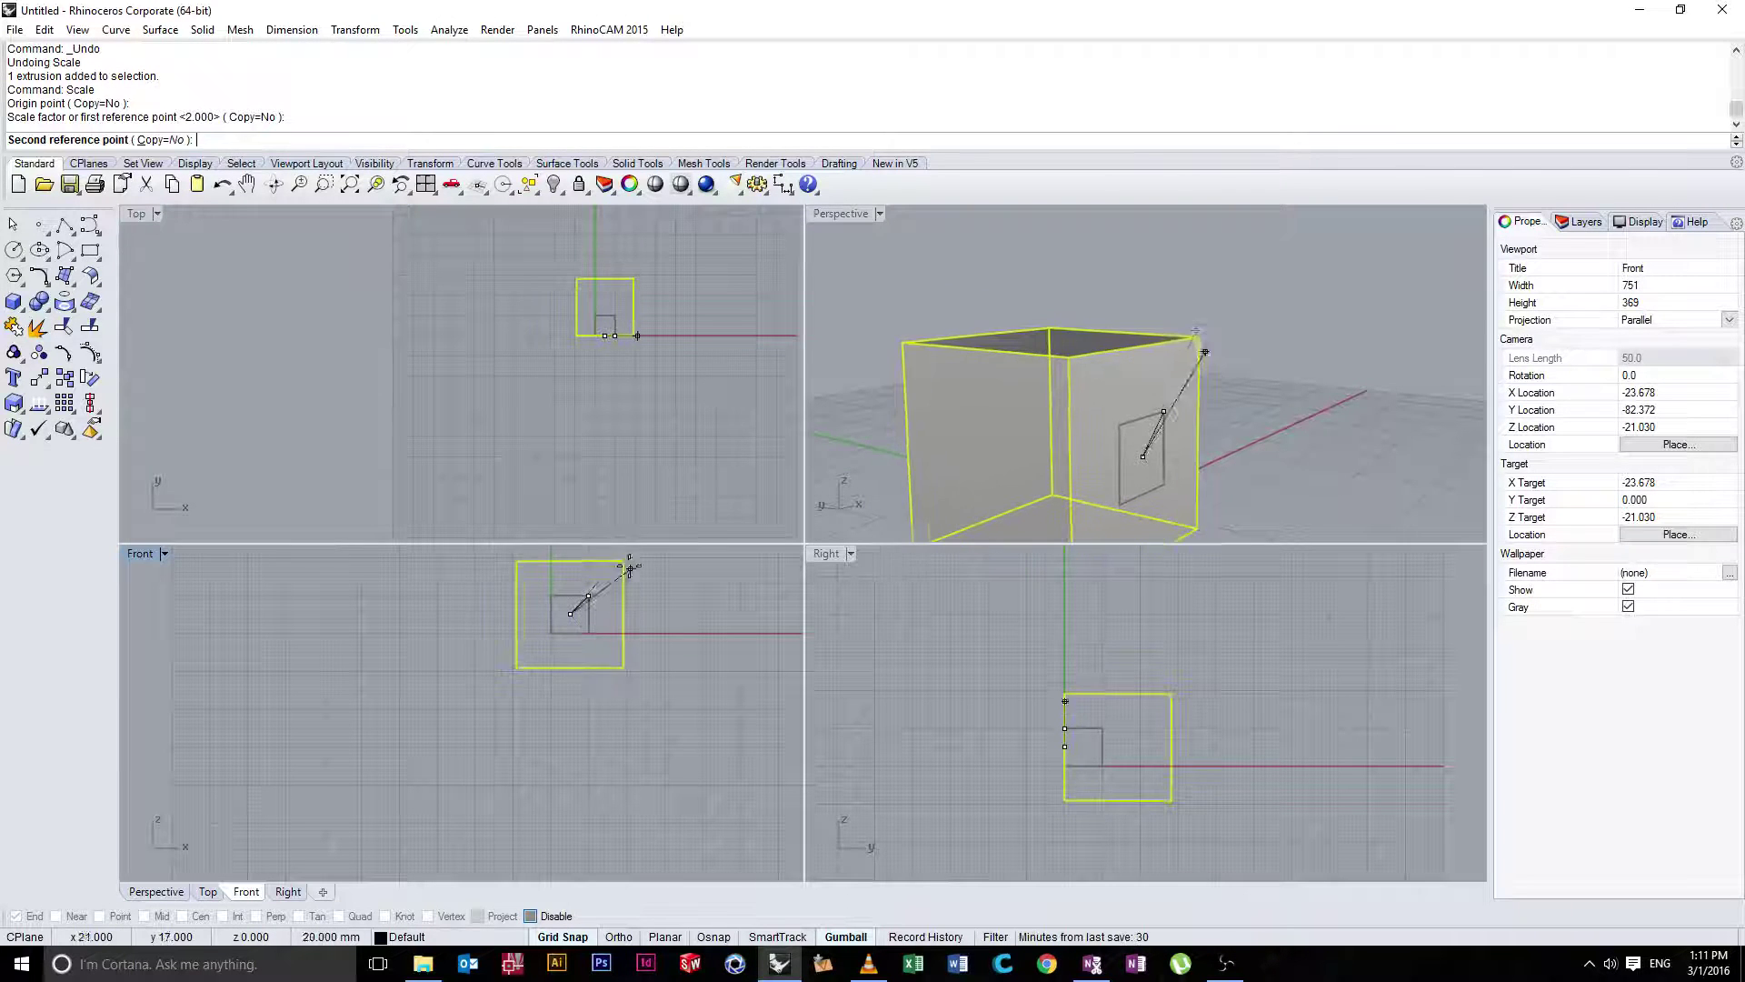
scroll(637, 564, "up", 5)
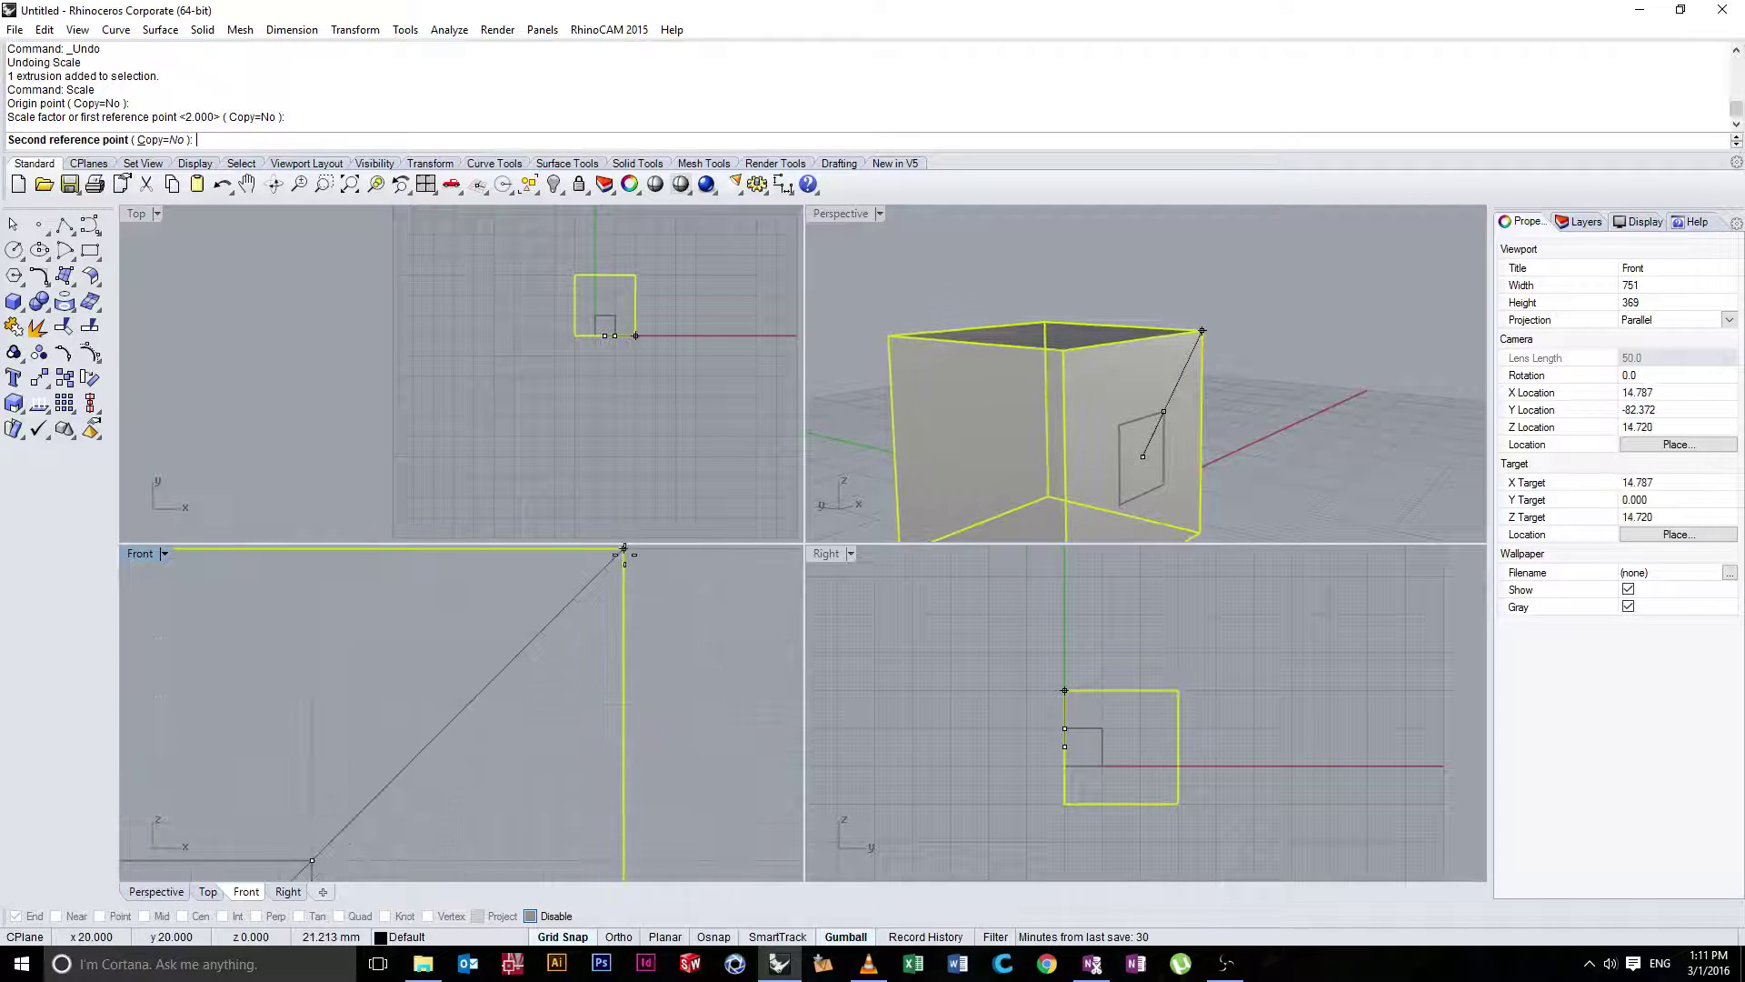
left_click(625, 555)
Inspect the scaled cube in the Perspective and Front viewports and look over the available transform tools
left_click(857, 468)
scroll(908, 473, "down", 5)
right_click_drag(934, 478, 992, 487)
scroll(545, 669, "down", 5)
scroll(496, 669, "down", 4)
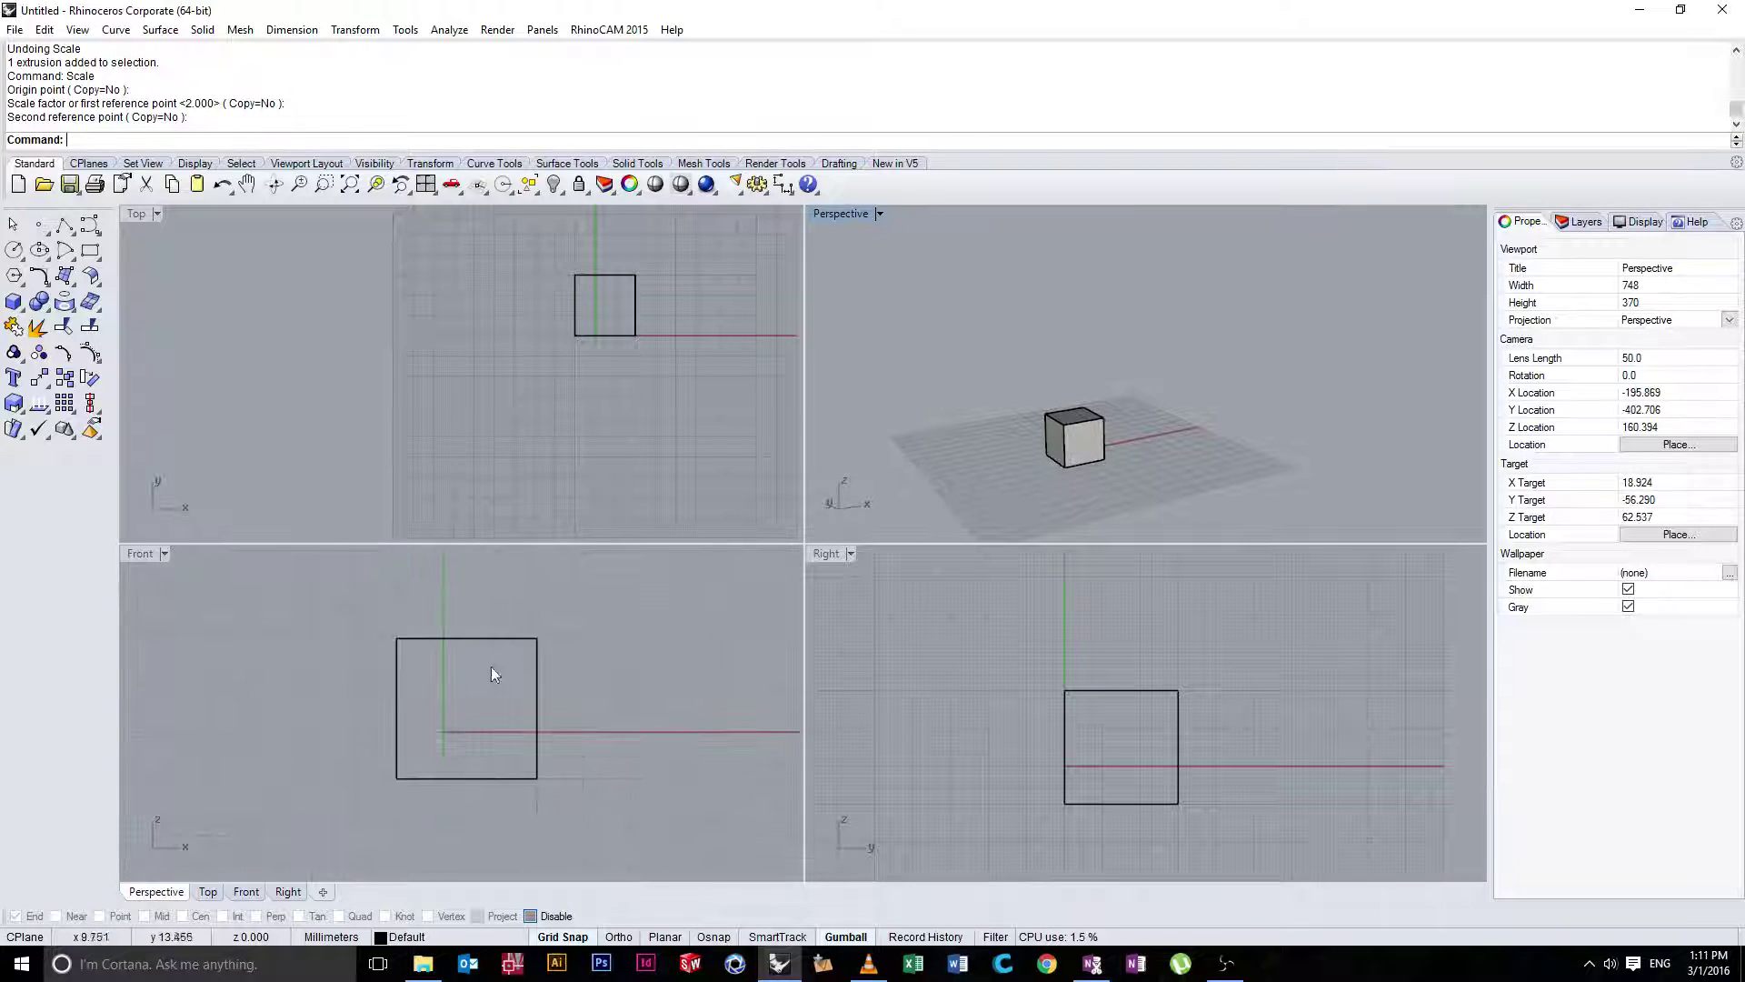
right_click_drag(491, 667, 578, 647)
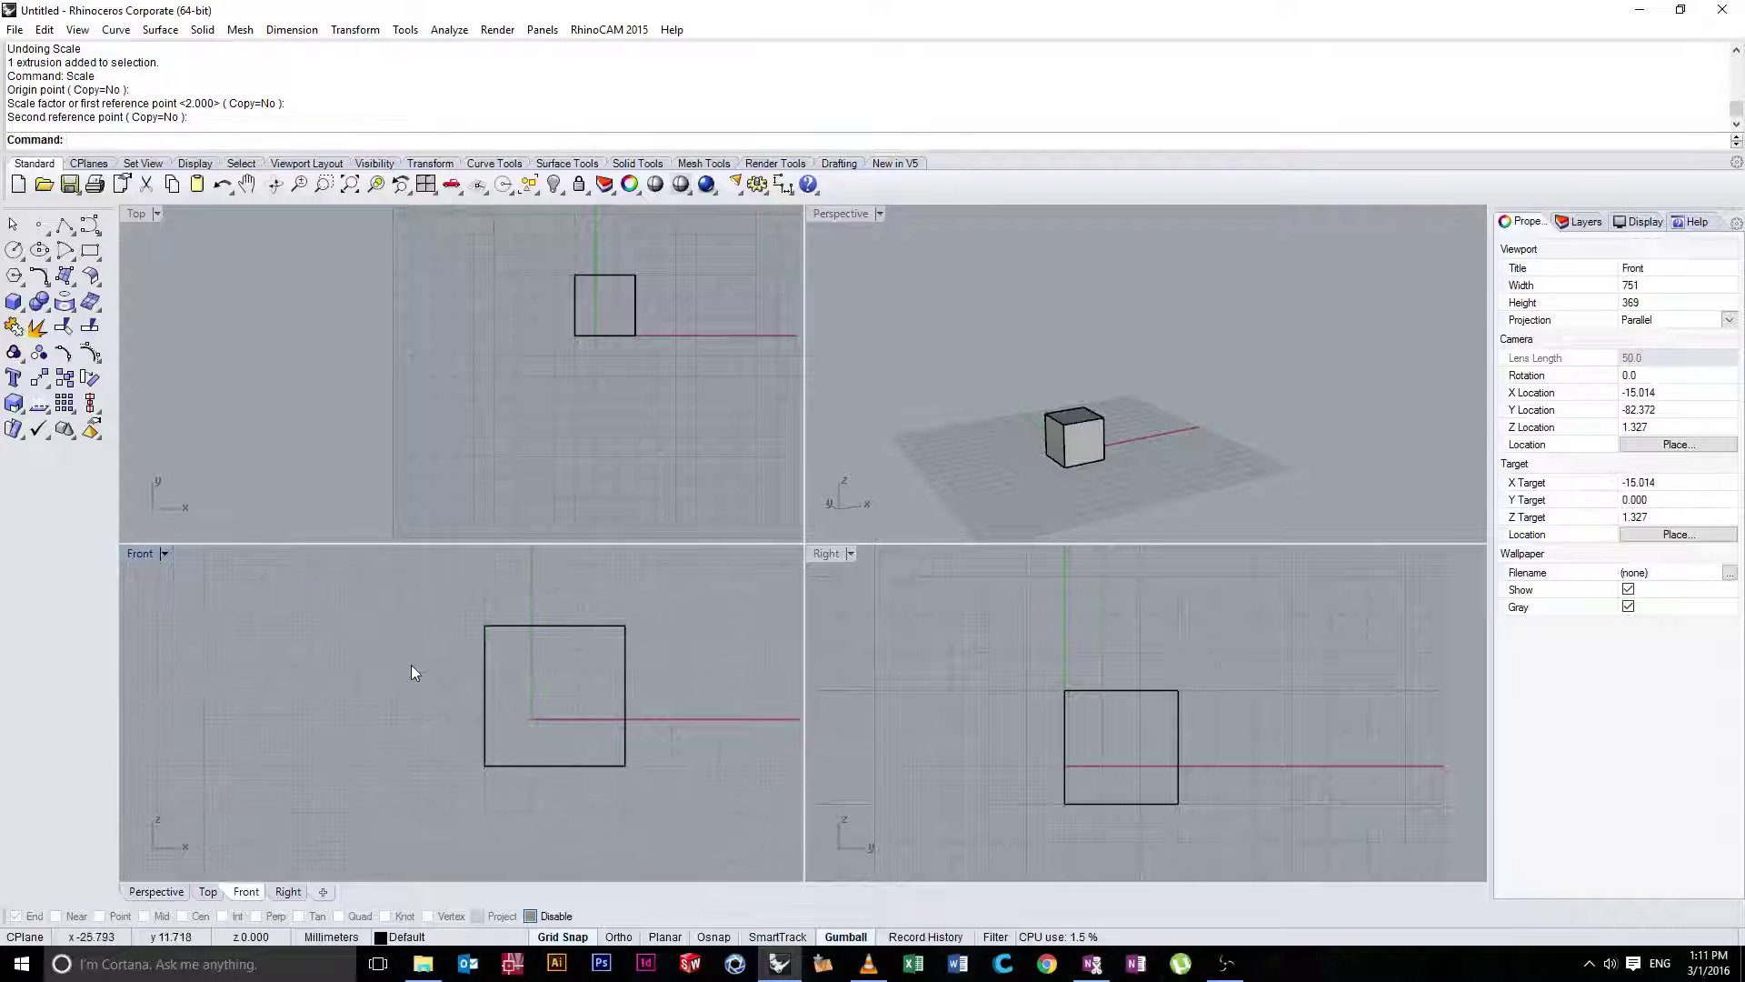
left_click(46, 388)
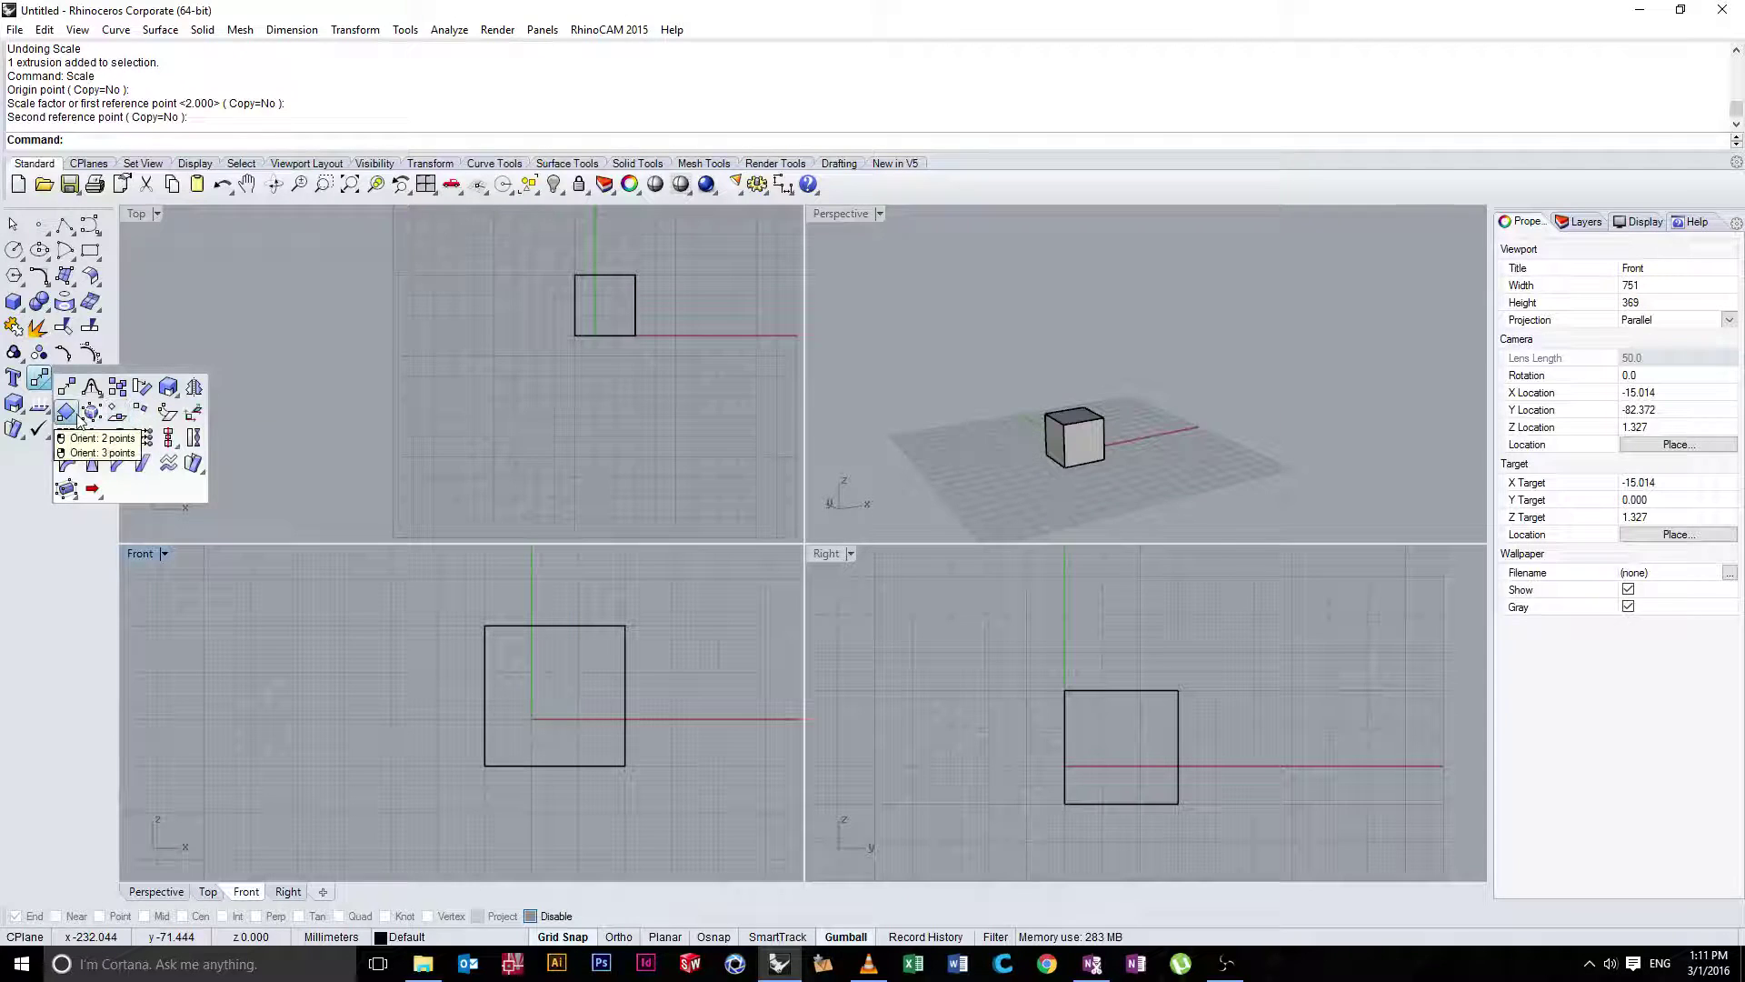
left_click(63, 573)
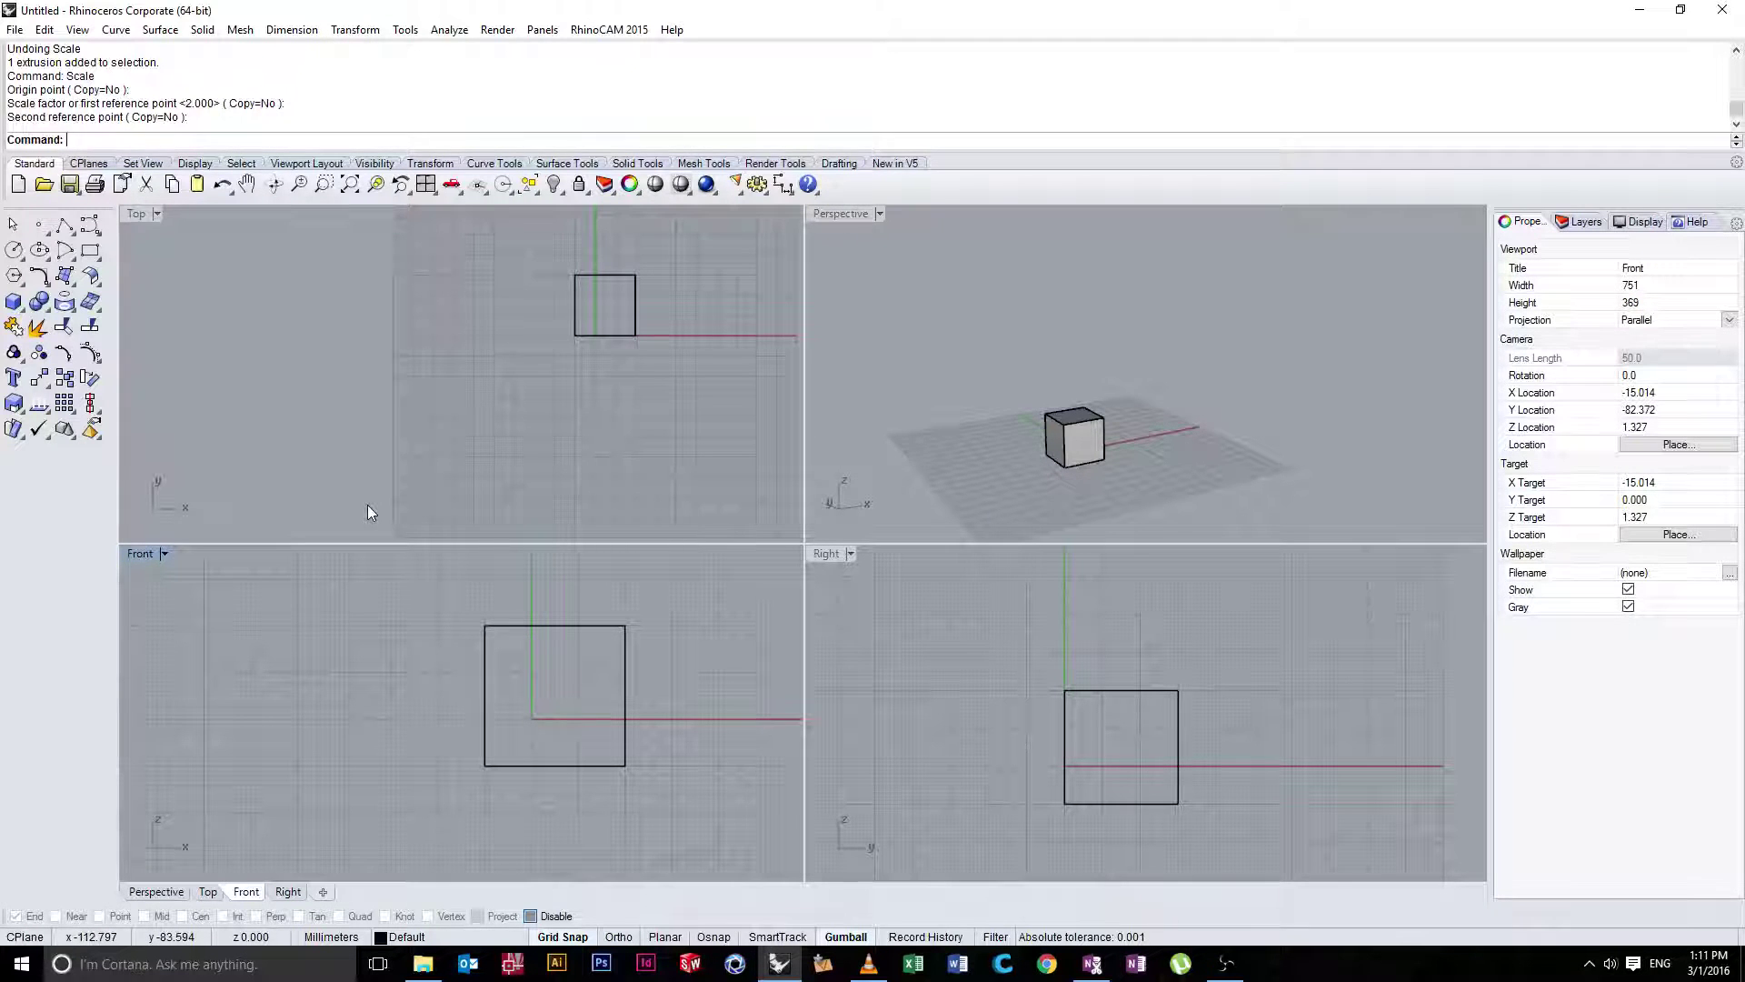
Stretch the cube vertically by about 2.4 with Scale1D in the Front viewport, from corner -10,-10 with -10,30 as first reference point
type("Scale")
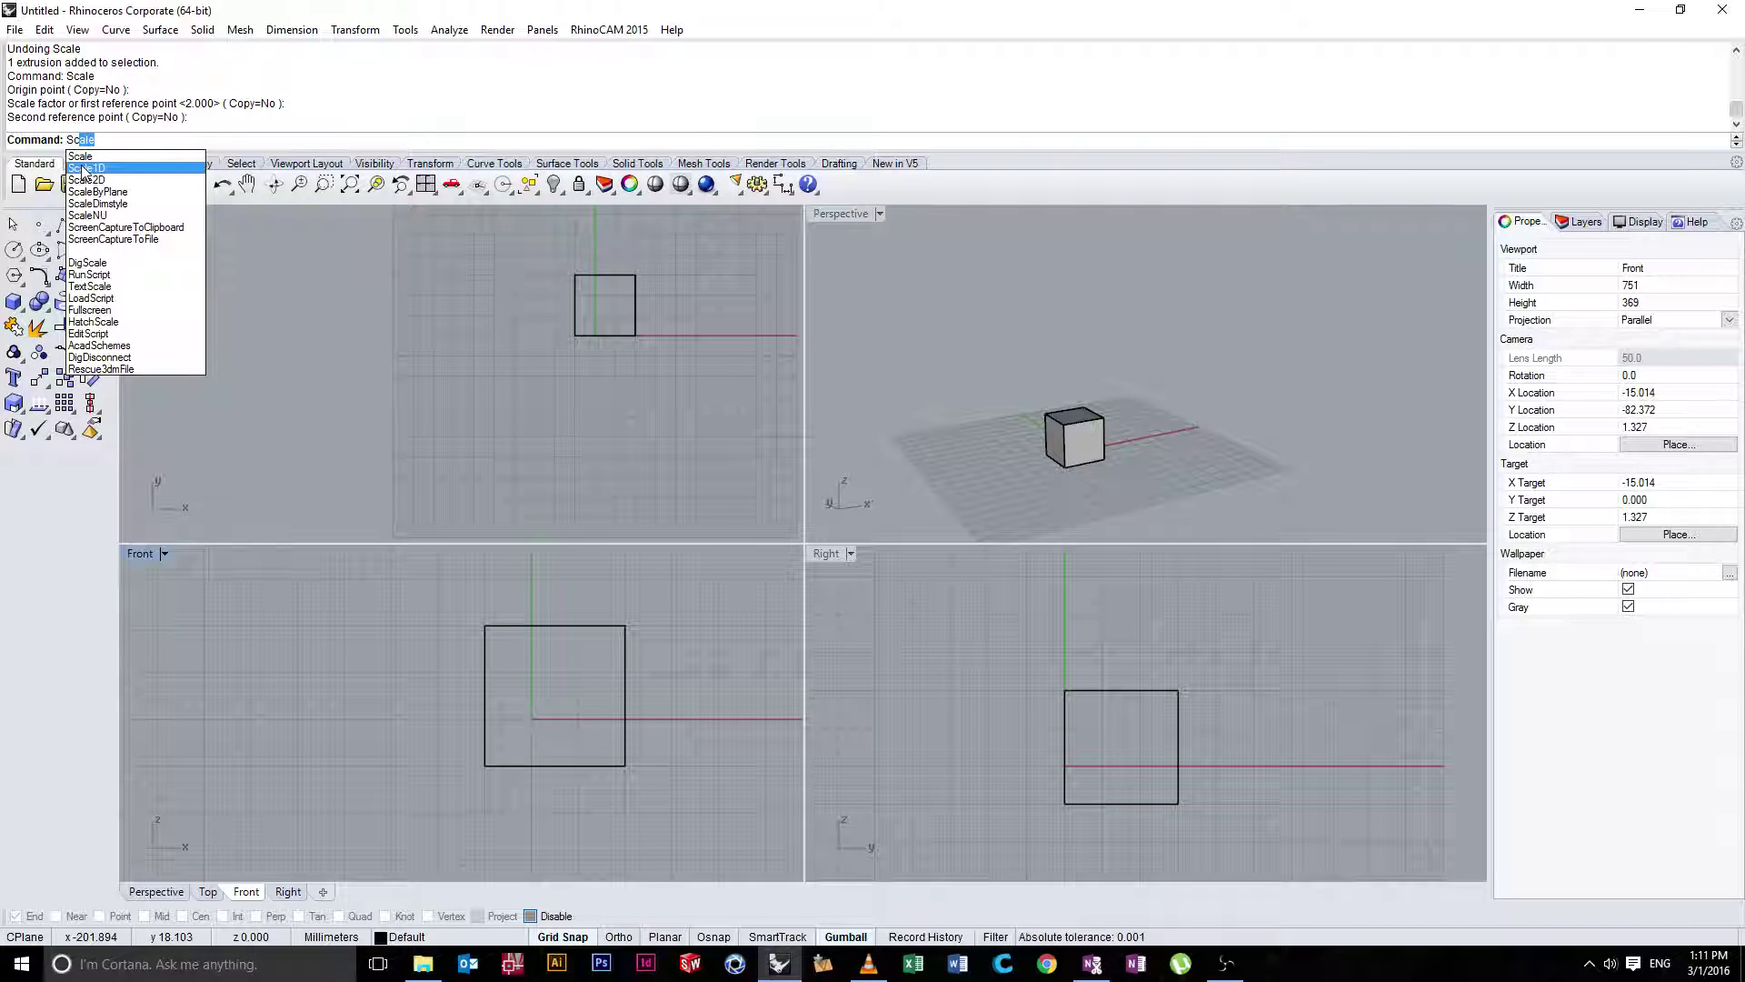
left_click(85, 168)
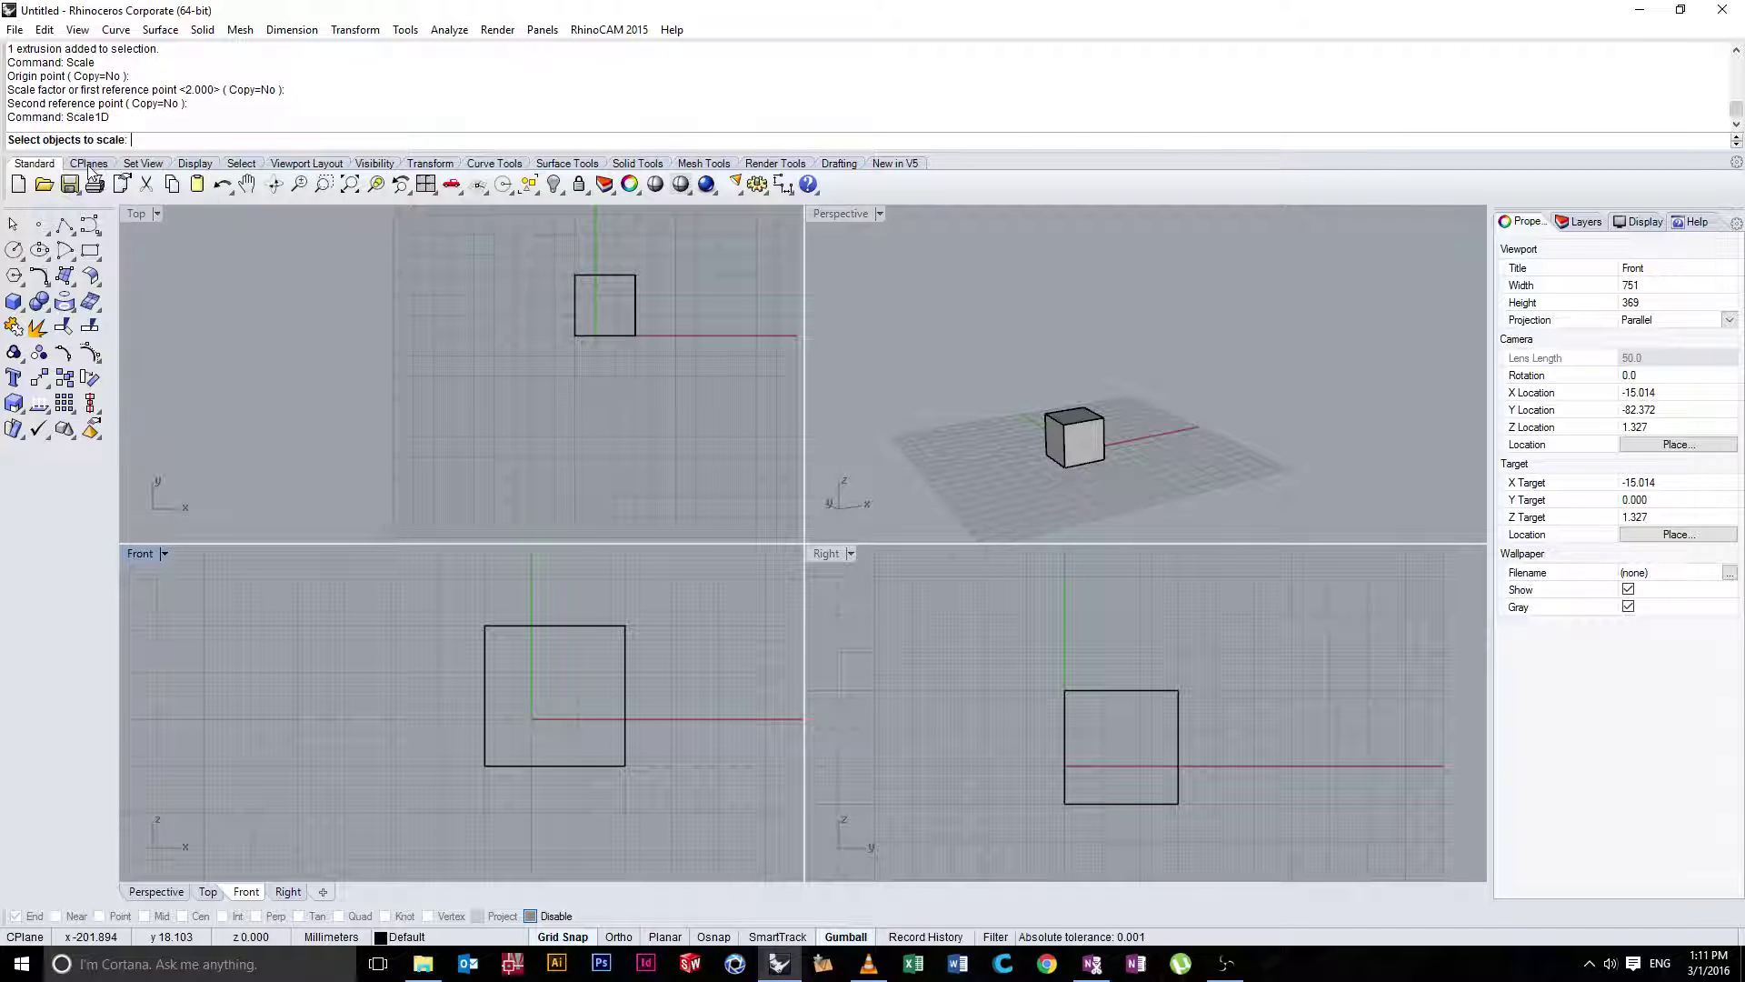
left_click(602, 624)
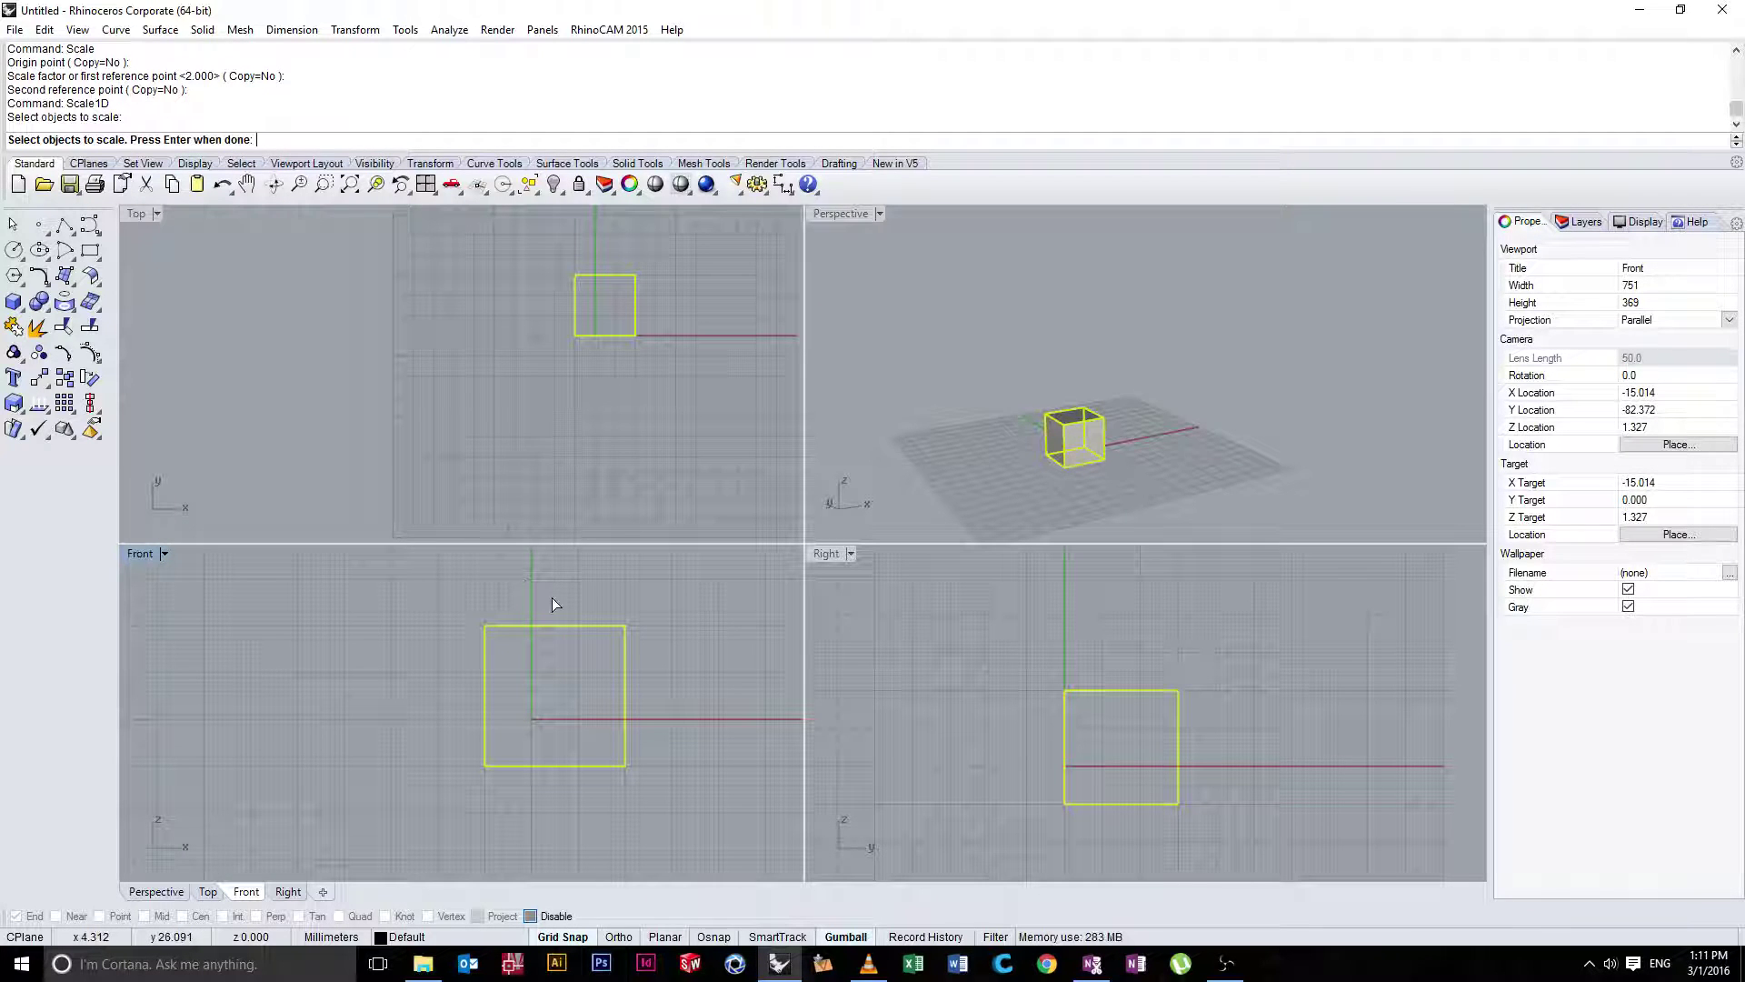
key("Return")
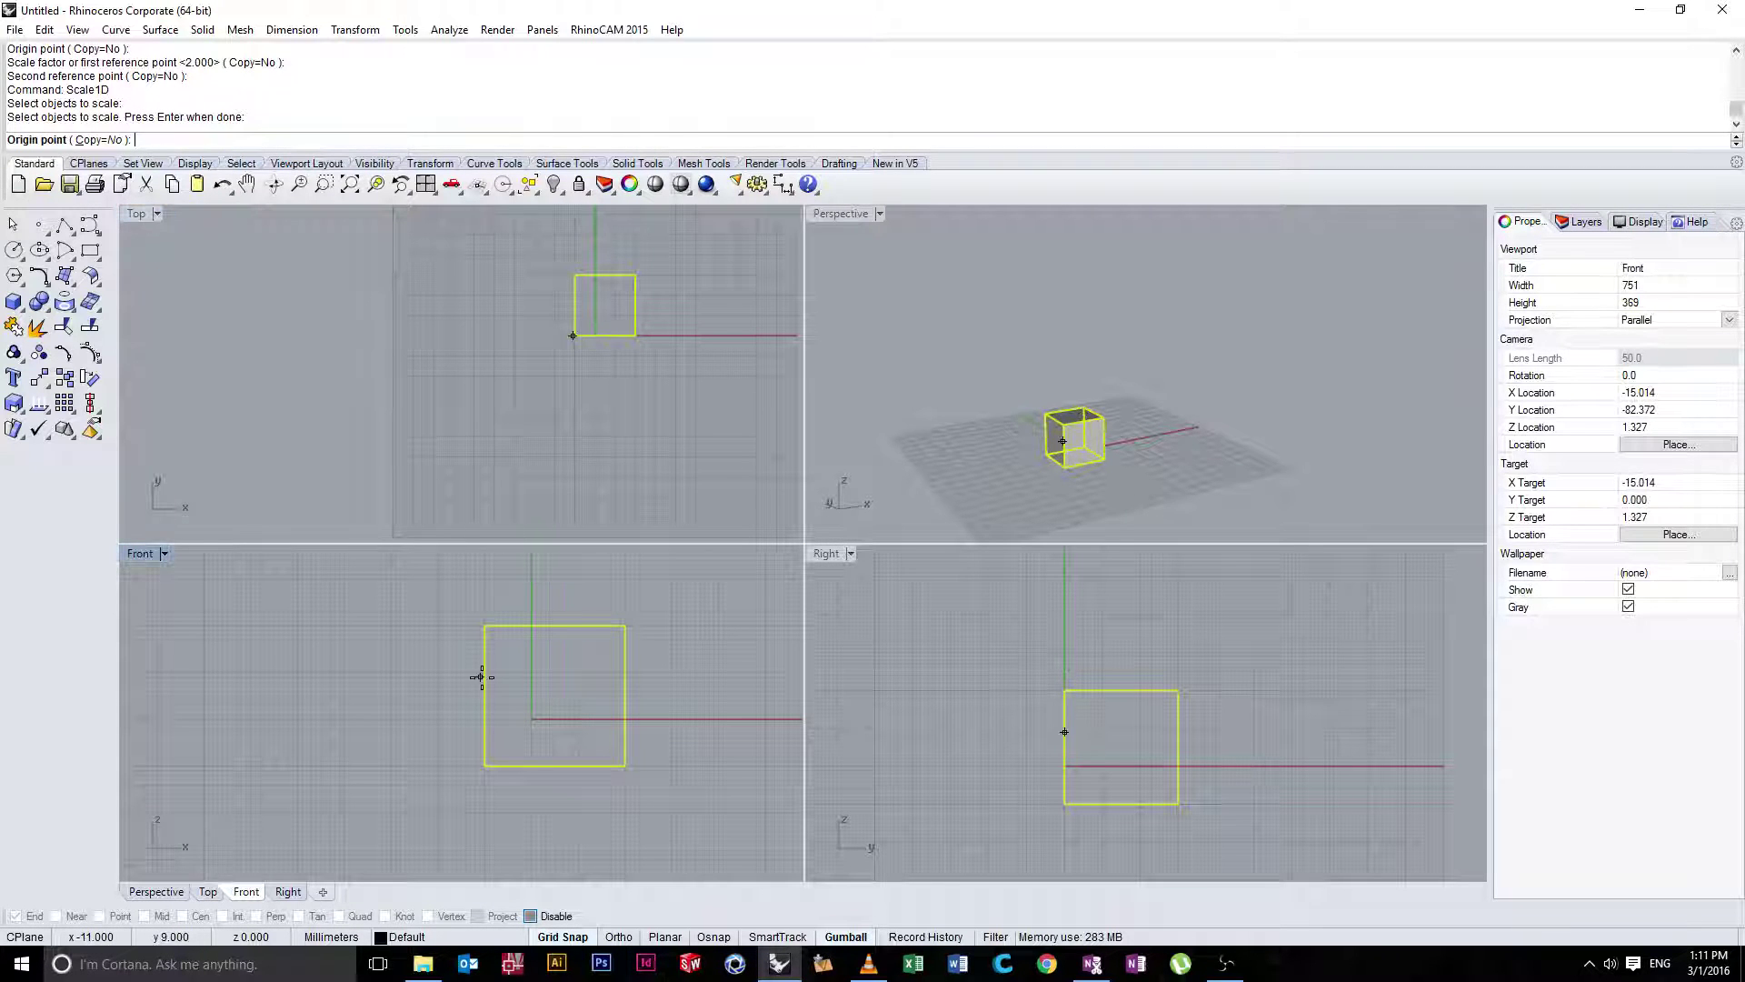
left_click(484, 766)
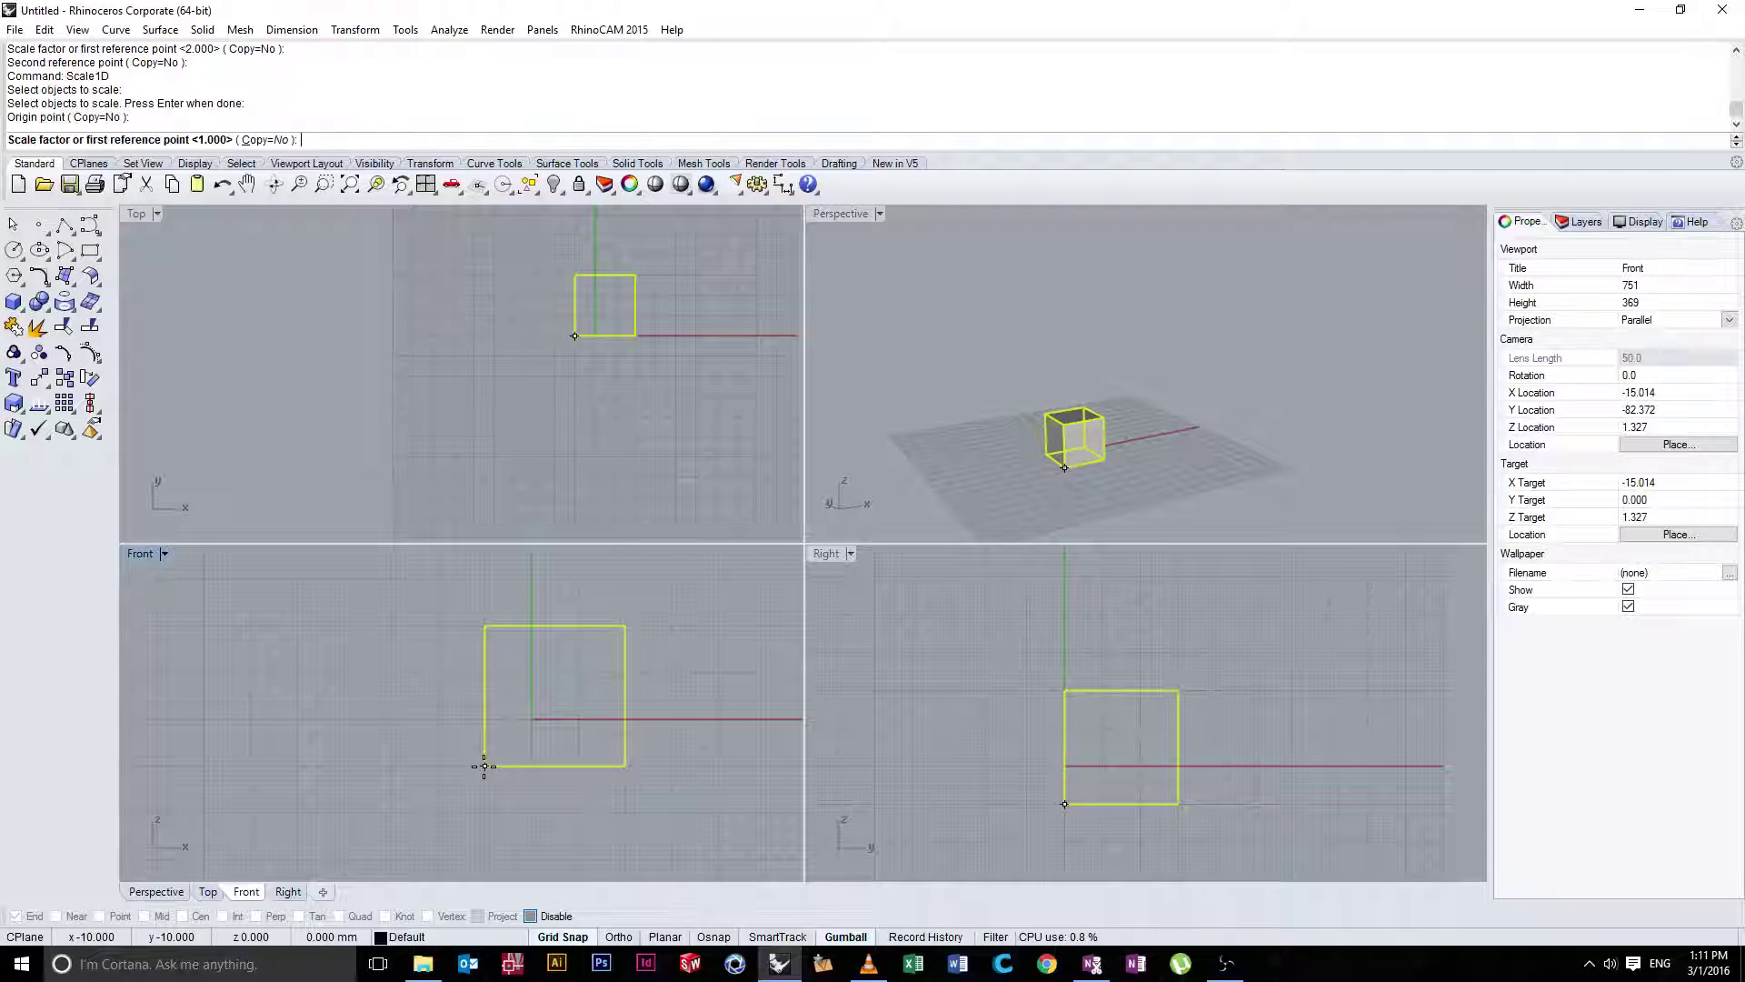
scroll(475, 681, "down", 2)
right_click_drag(476, 682, 478, 779)
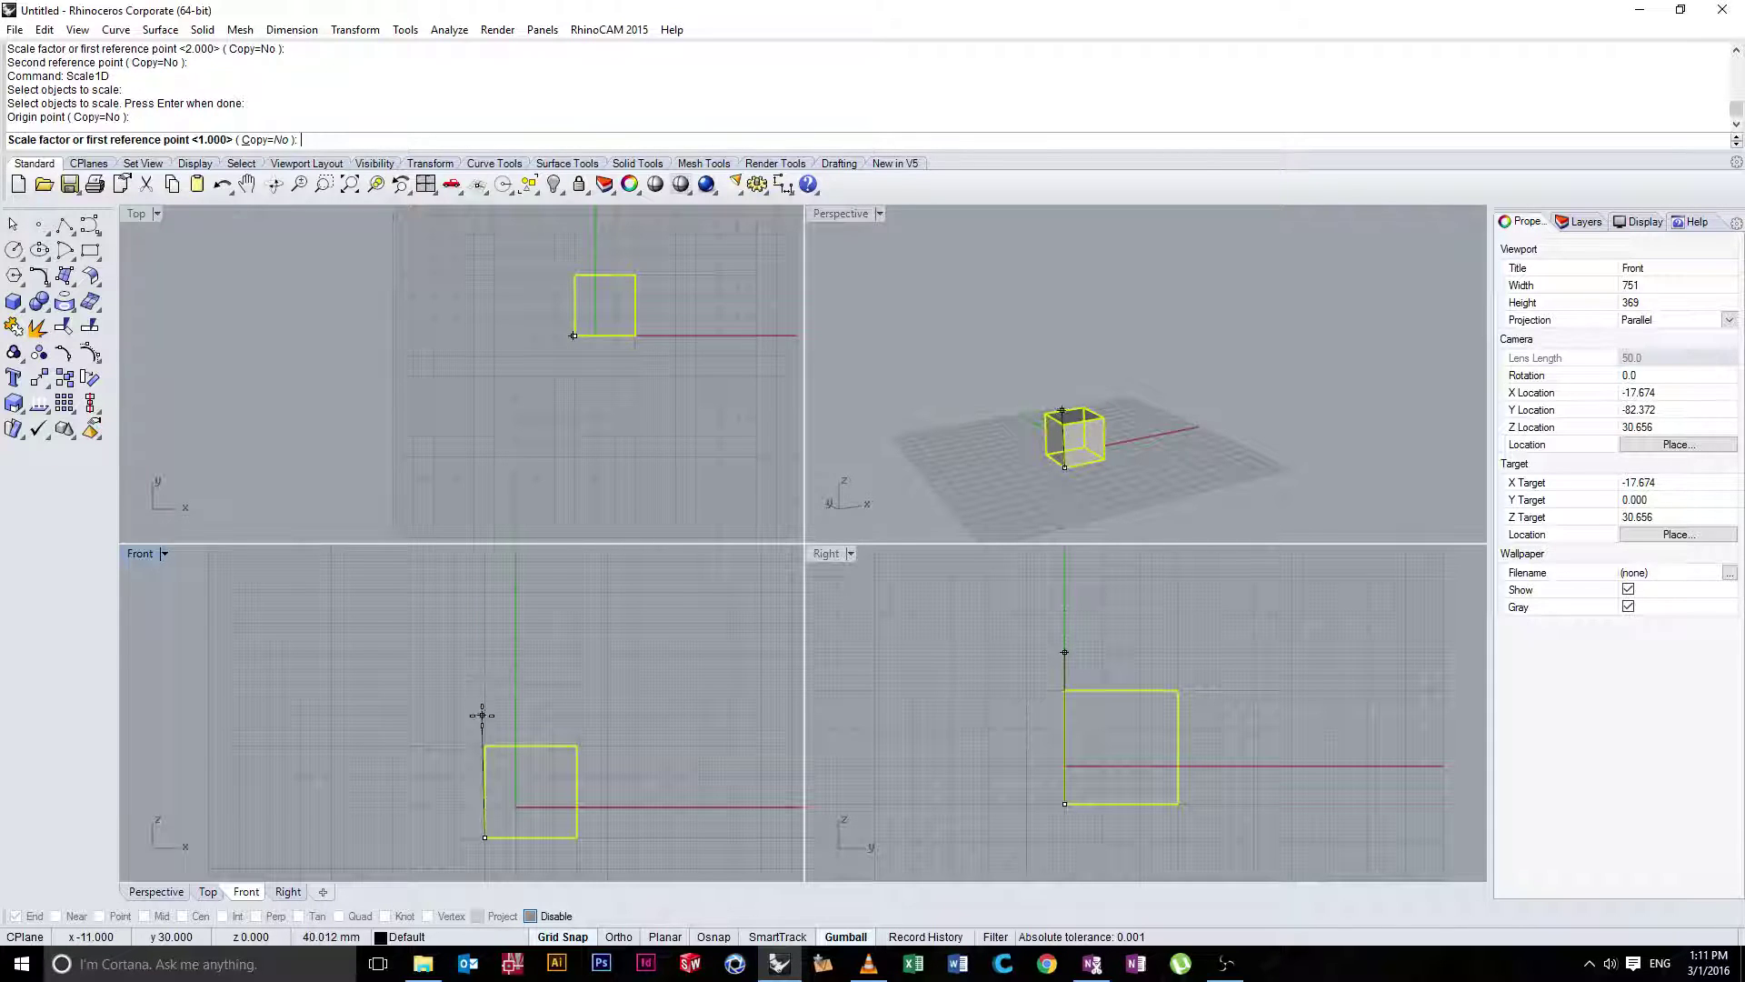
scroll(483, 716, "up", 3)
left_click(479, 692)
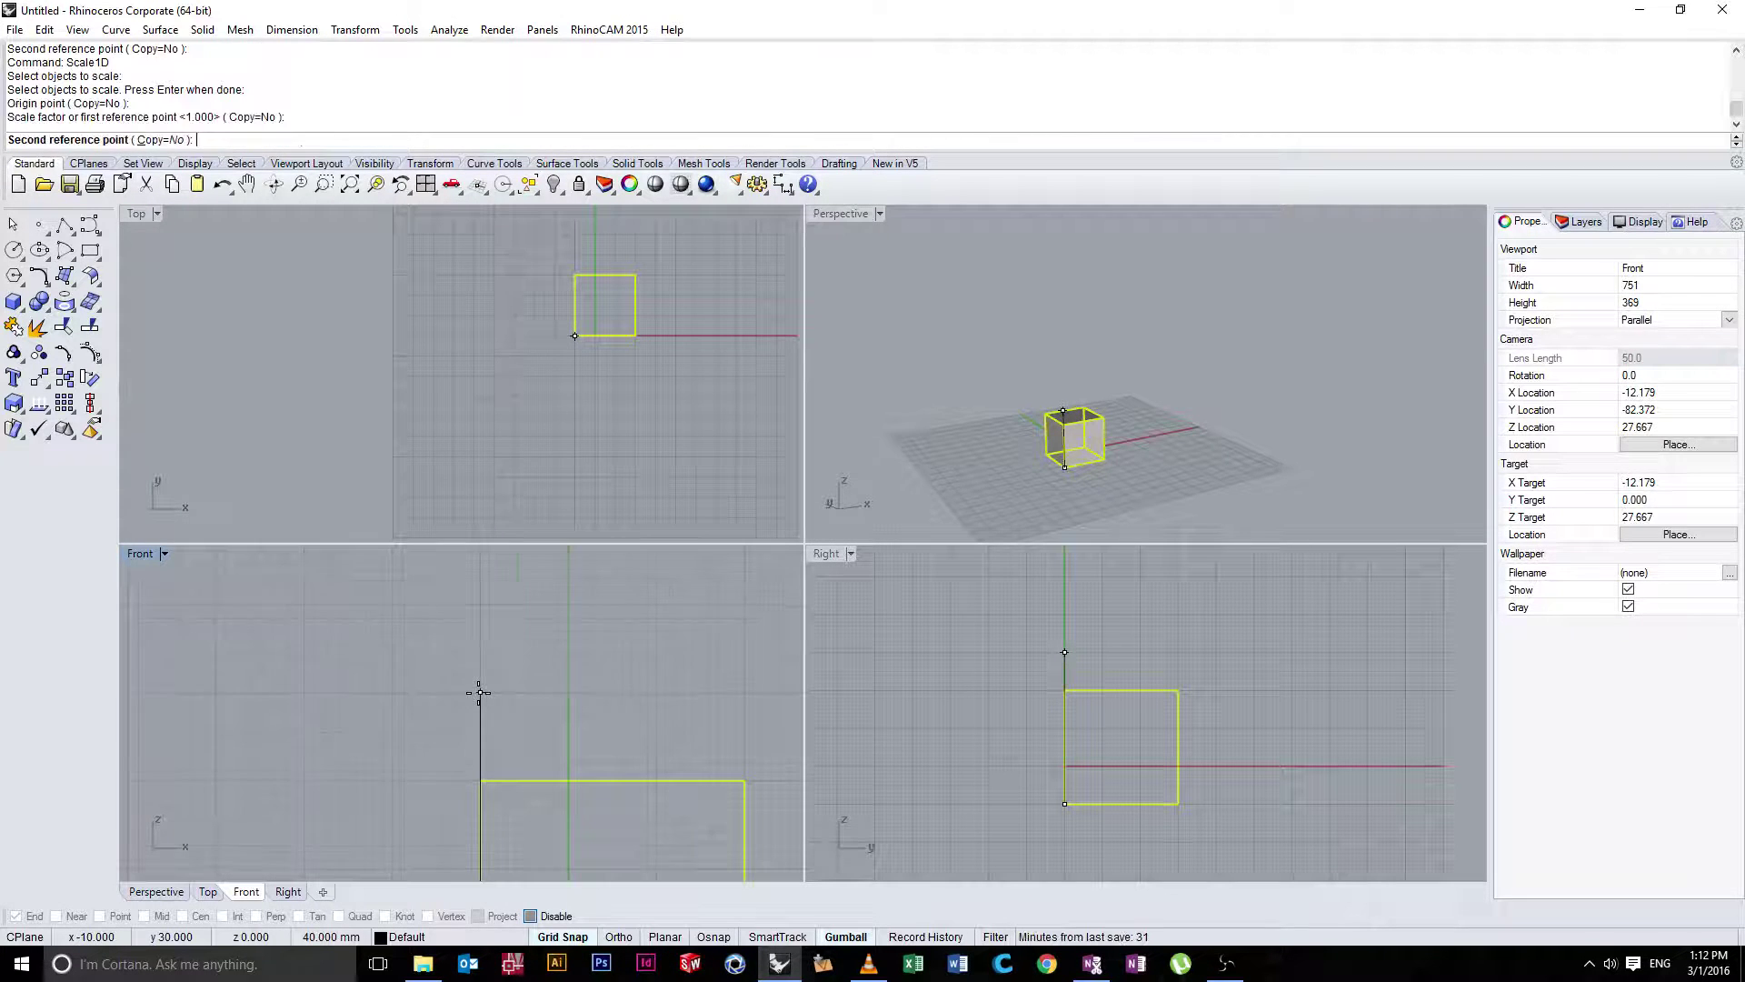
scroll(479, 692, "down", 3)
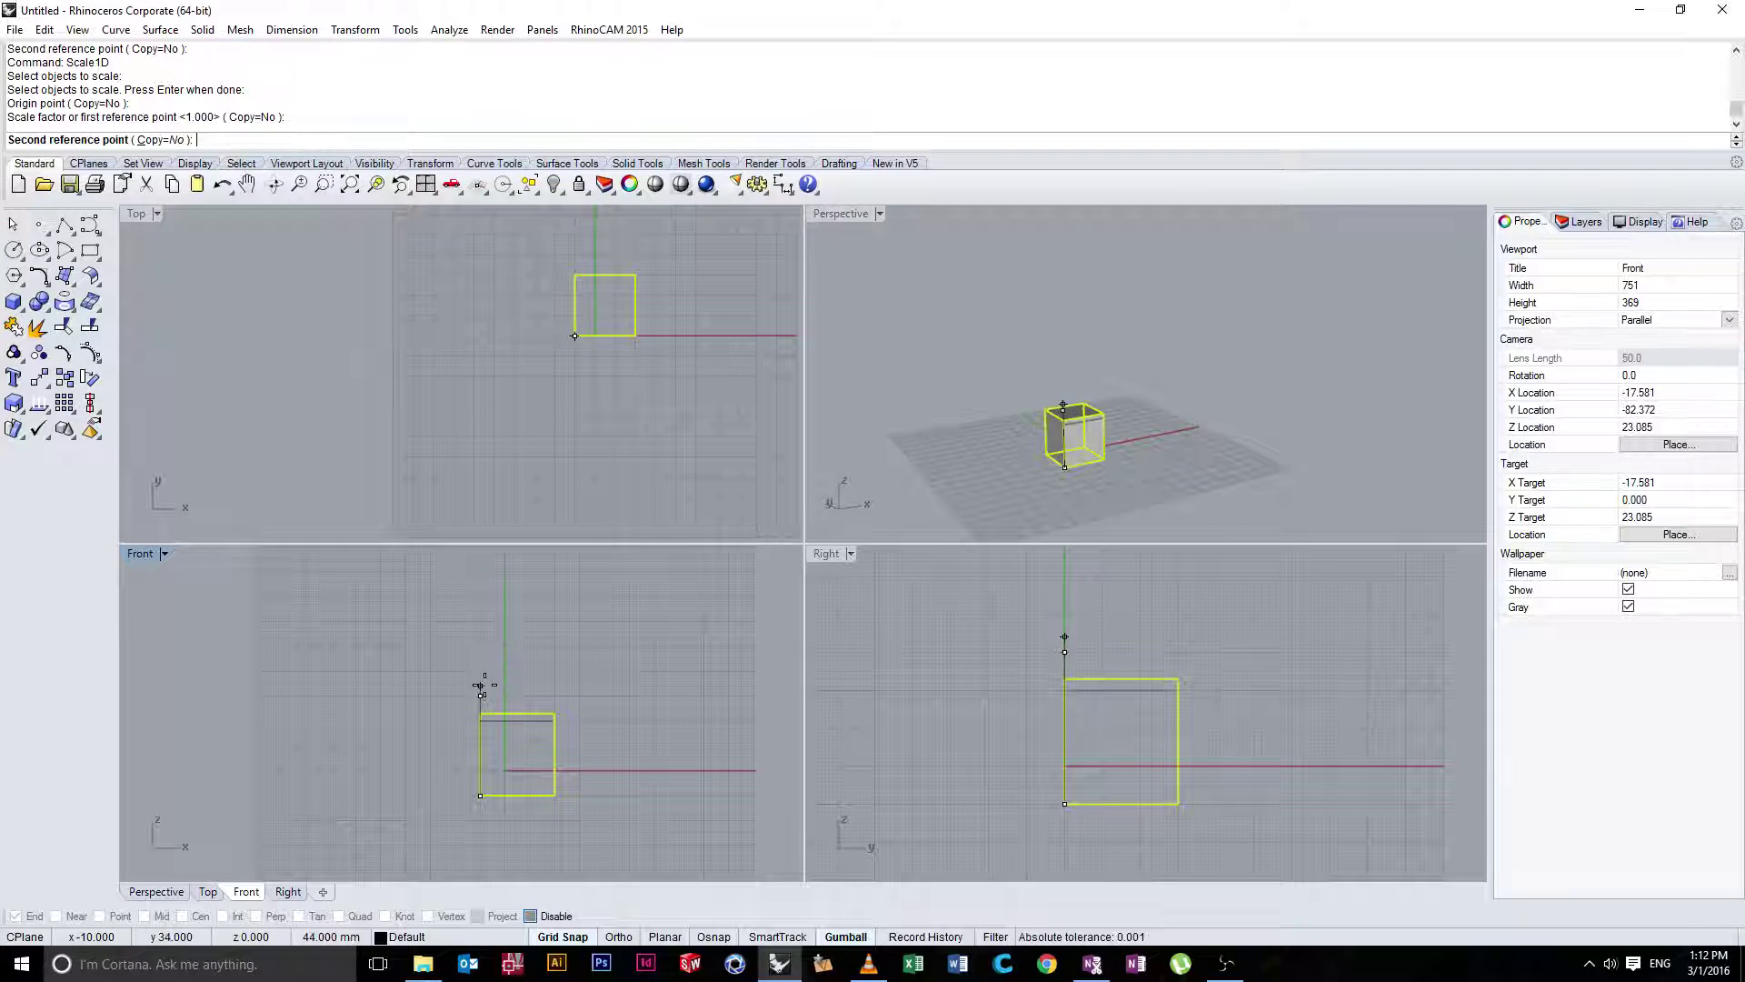
left_click(479, 555)
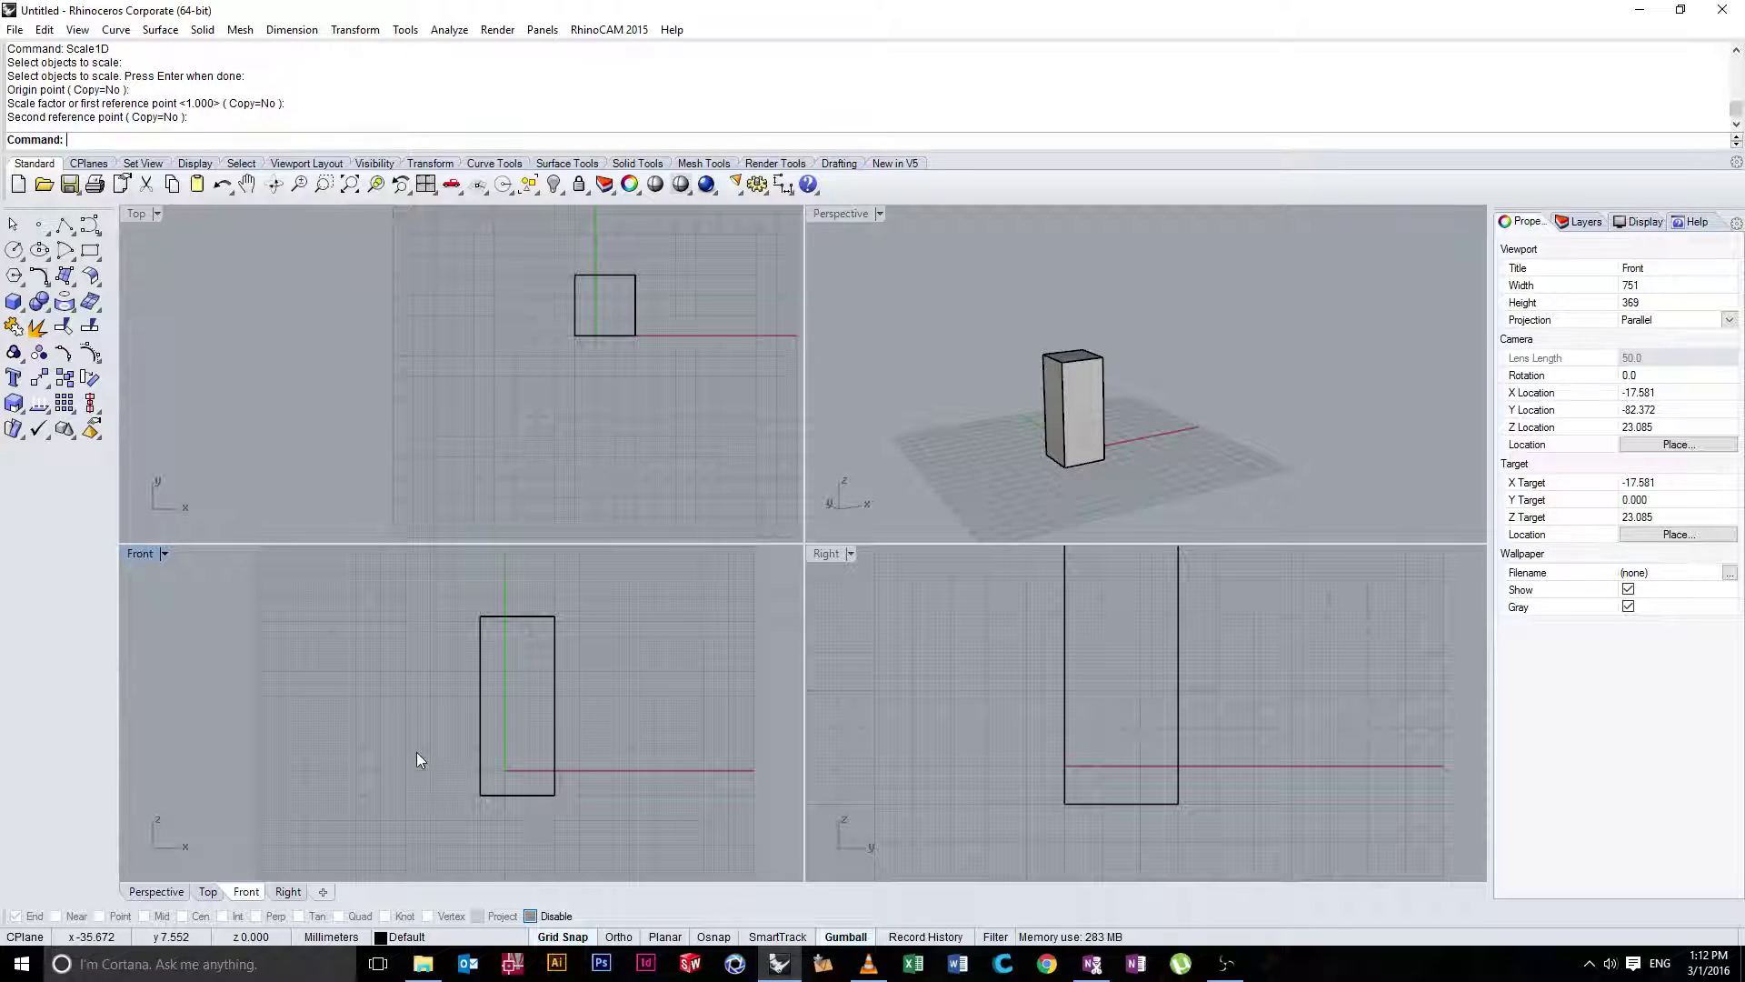
Widen the box horizontally with Scale1D in the Front viewport, from corner -10,-10 with 49,-10 as first reference and a second point farther right
key("Return")
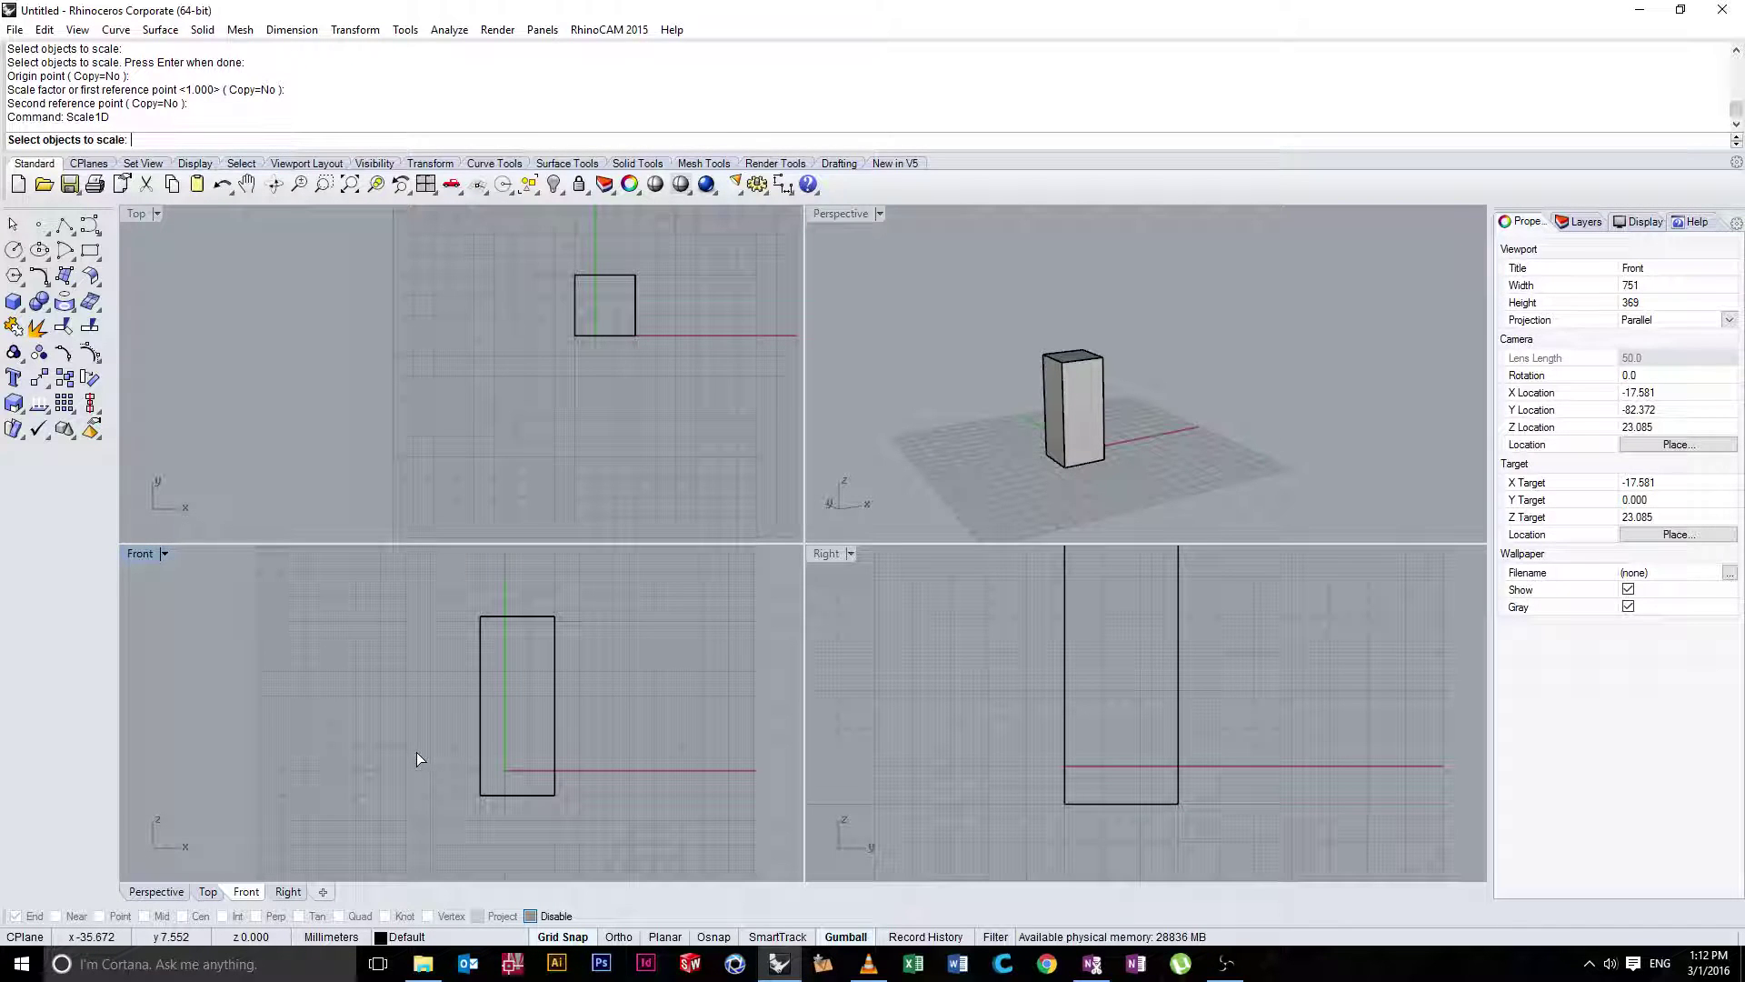
left_click(482, 722)
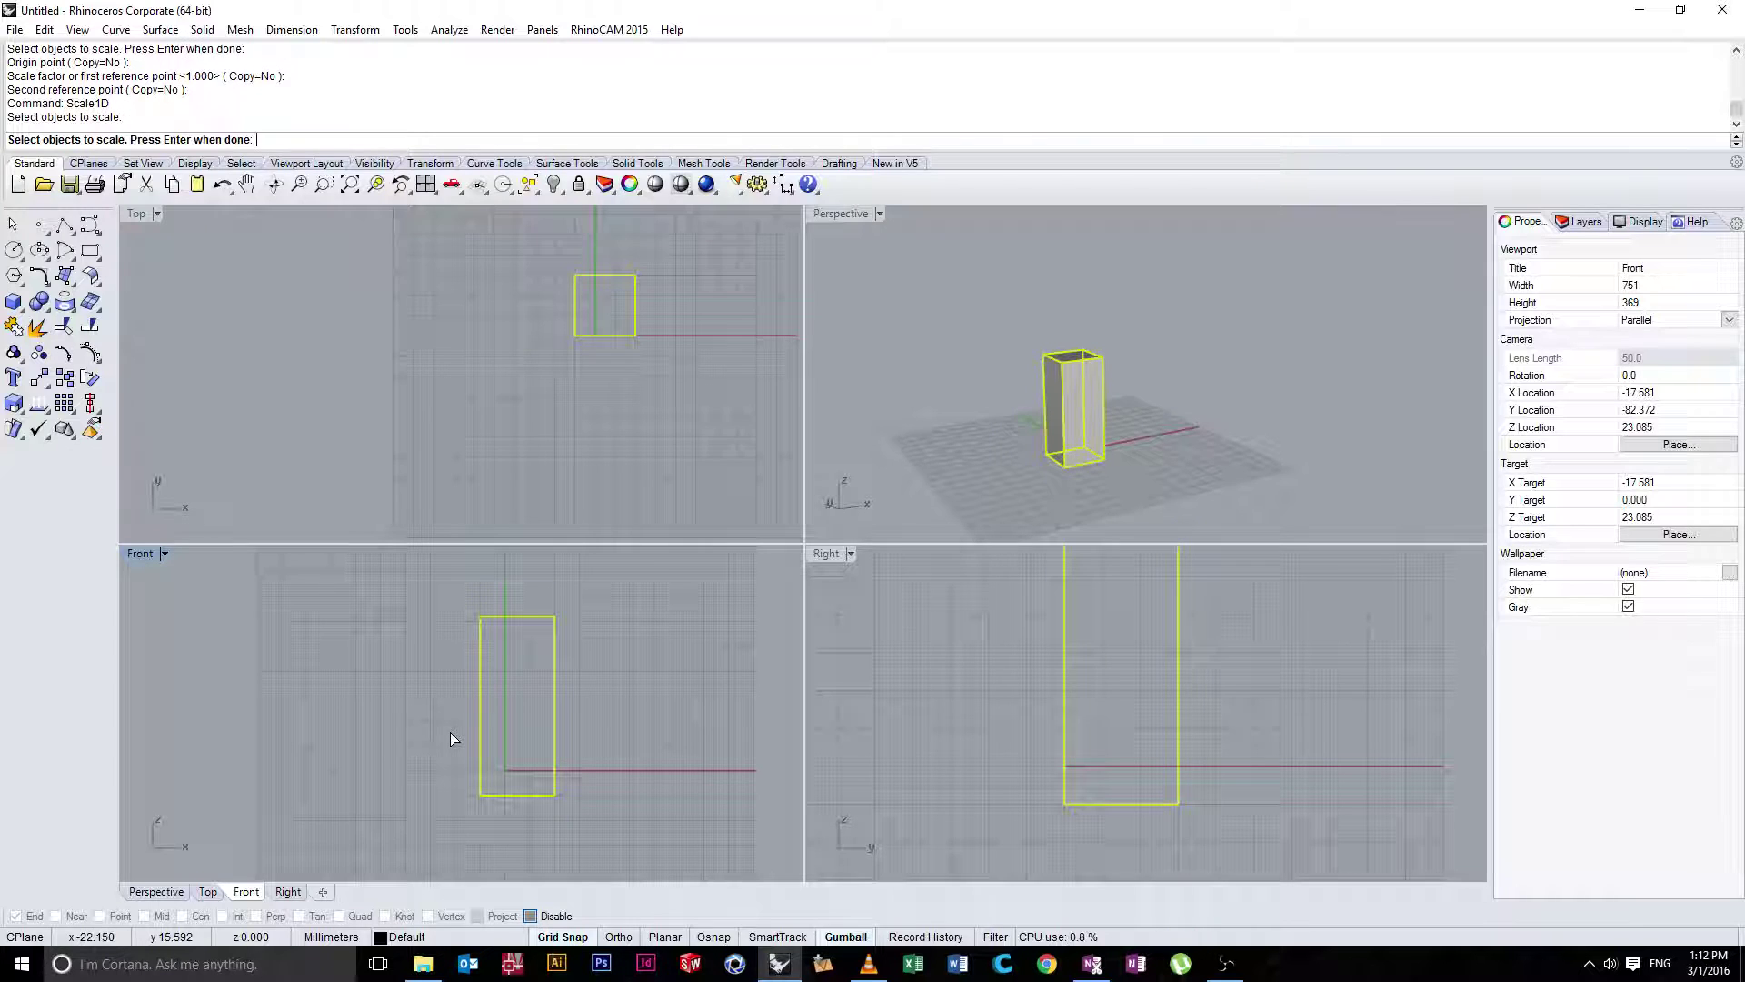
key("Return")
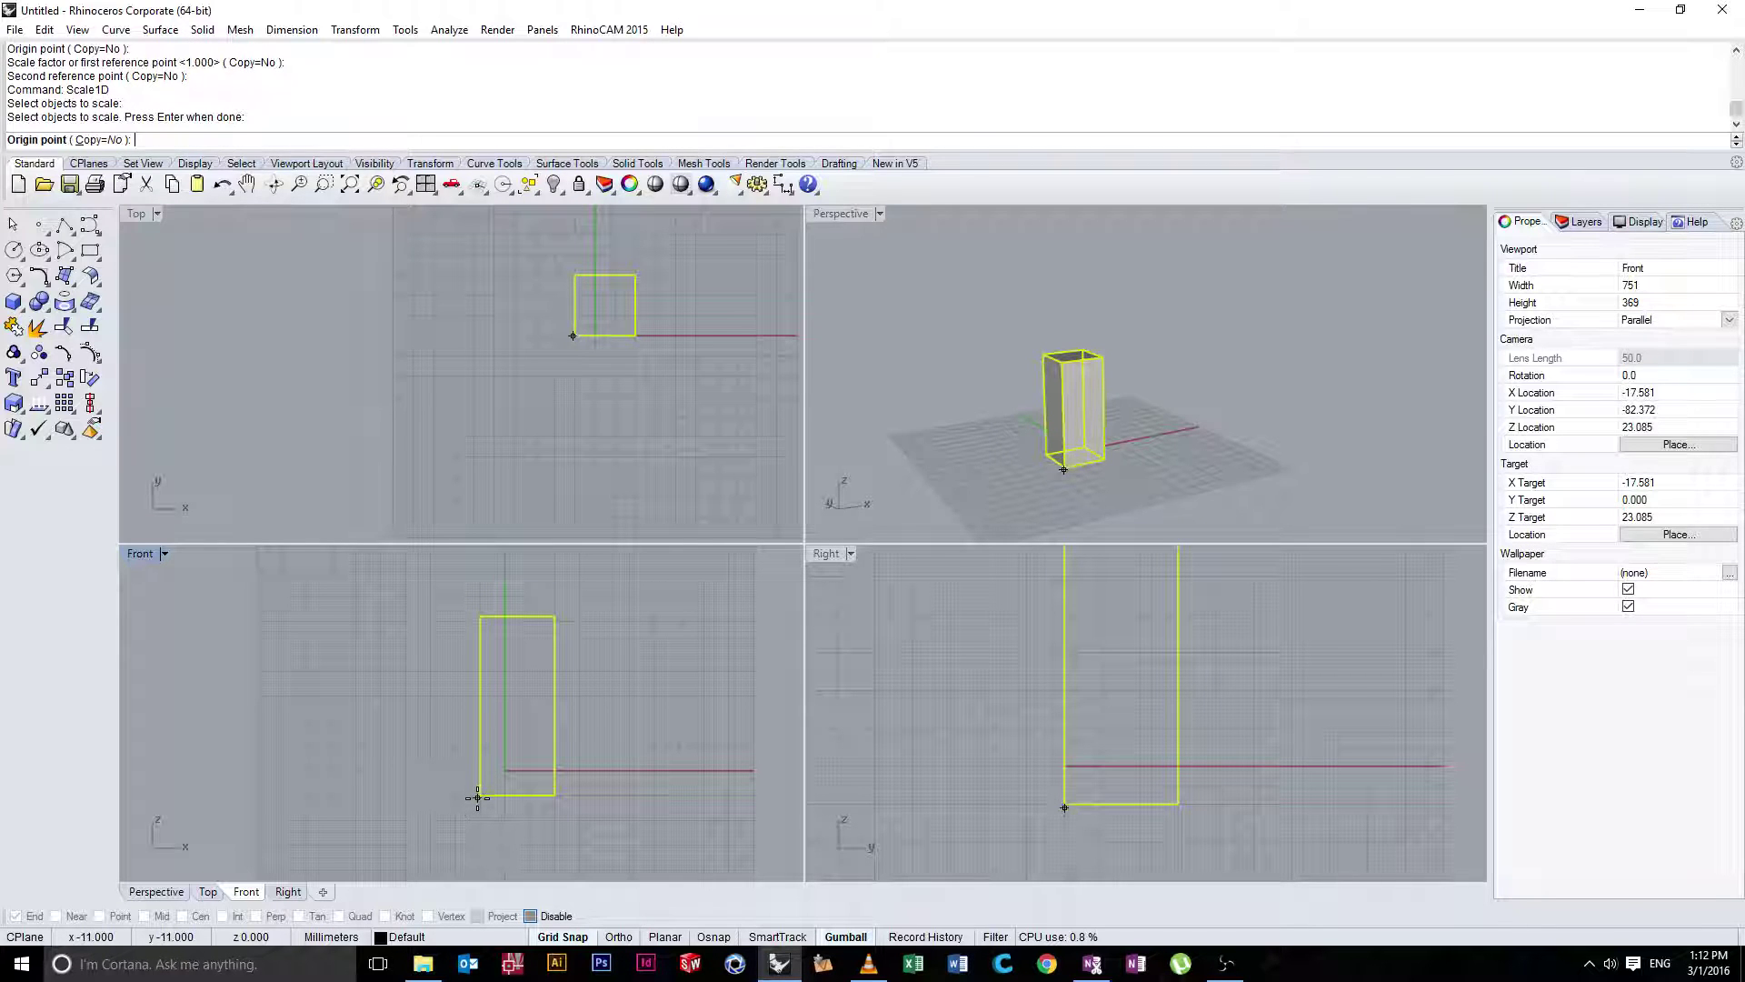
scroll(478, 795, "up", 3)
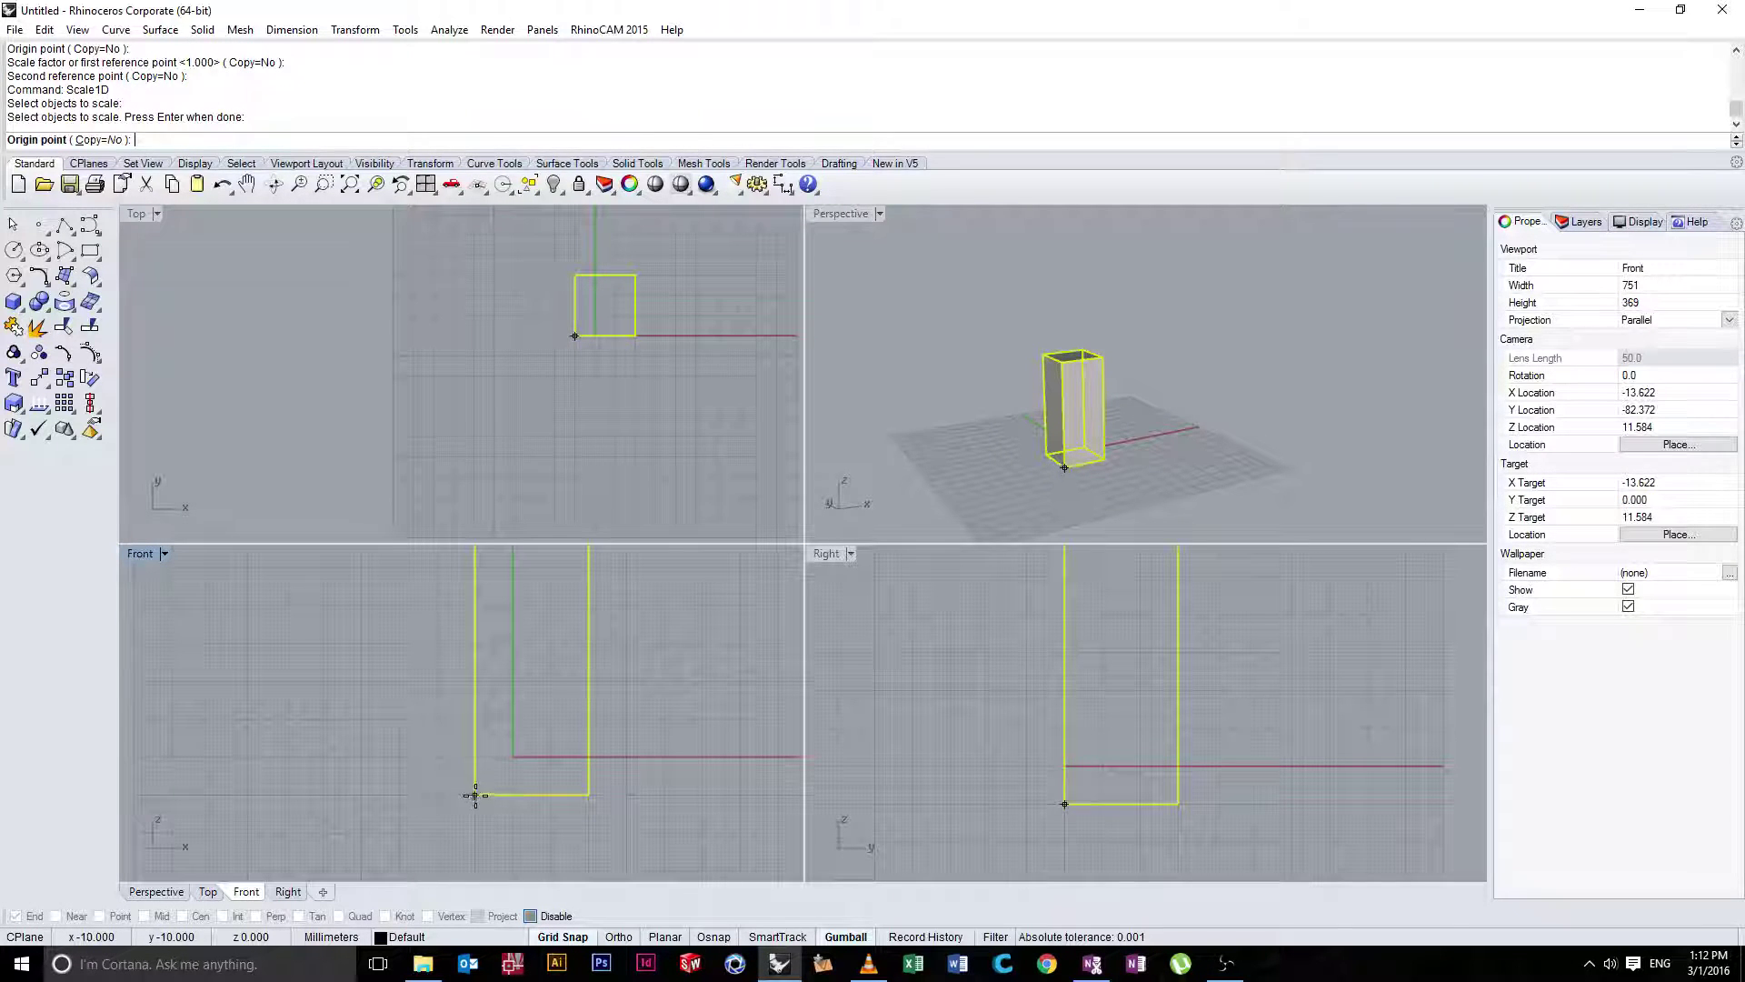
left_click(475, 794)
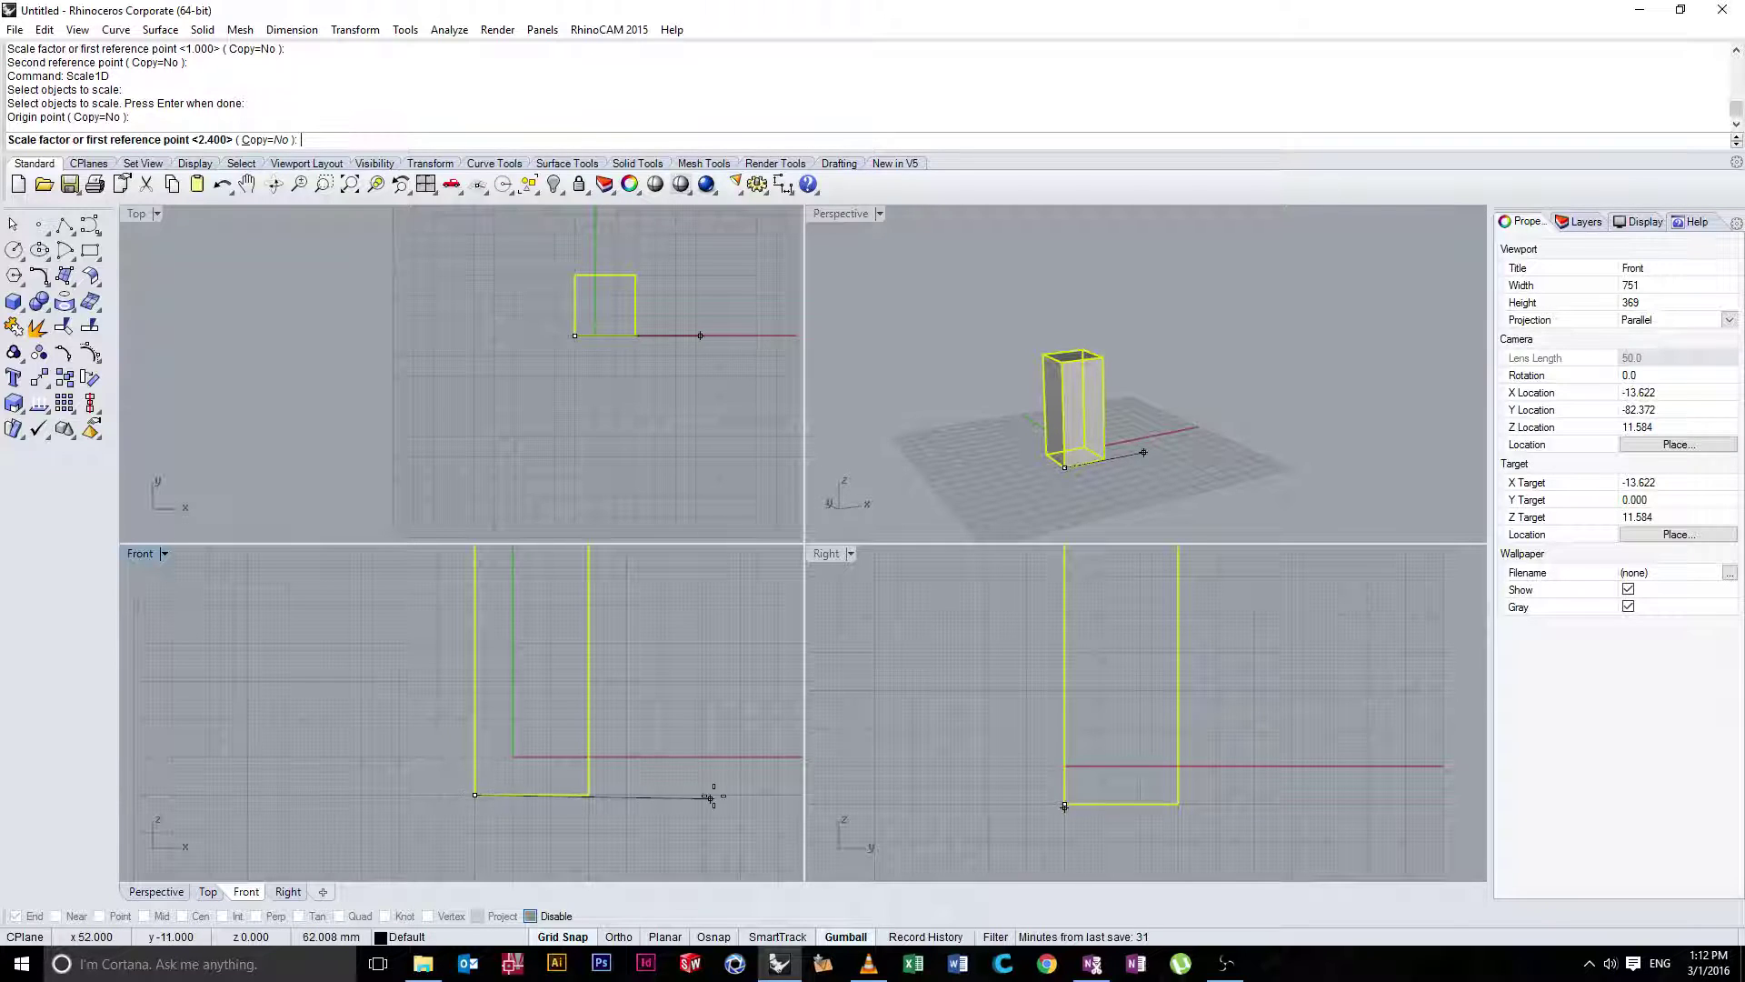
scroll(706, 793, "down", 3)
scroll(637, 754, "up", 3)
scroll(599, 750, "down", 3)
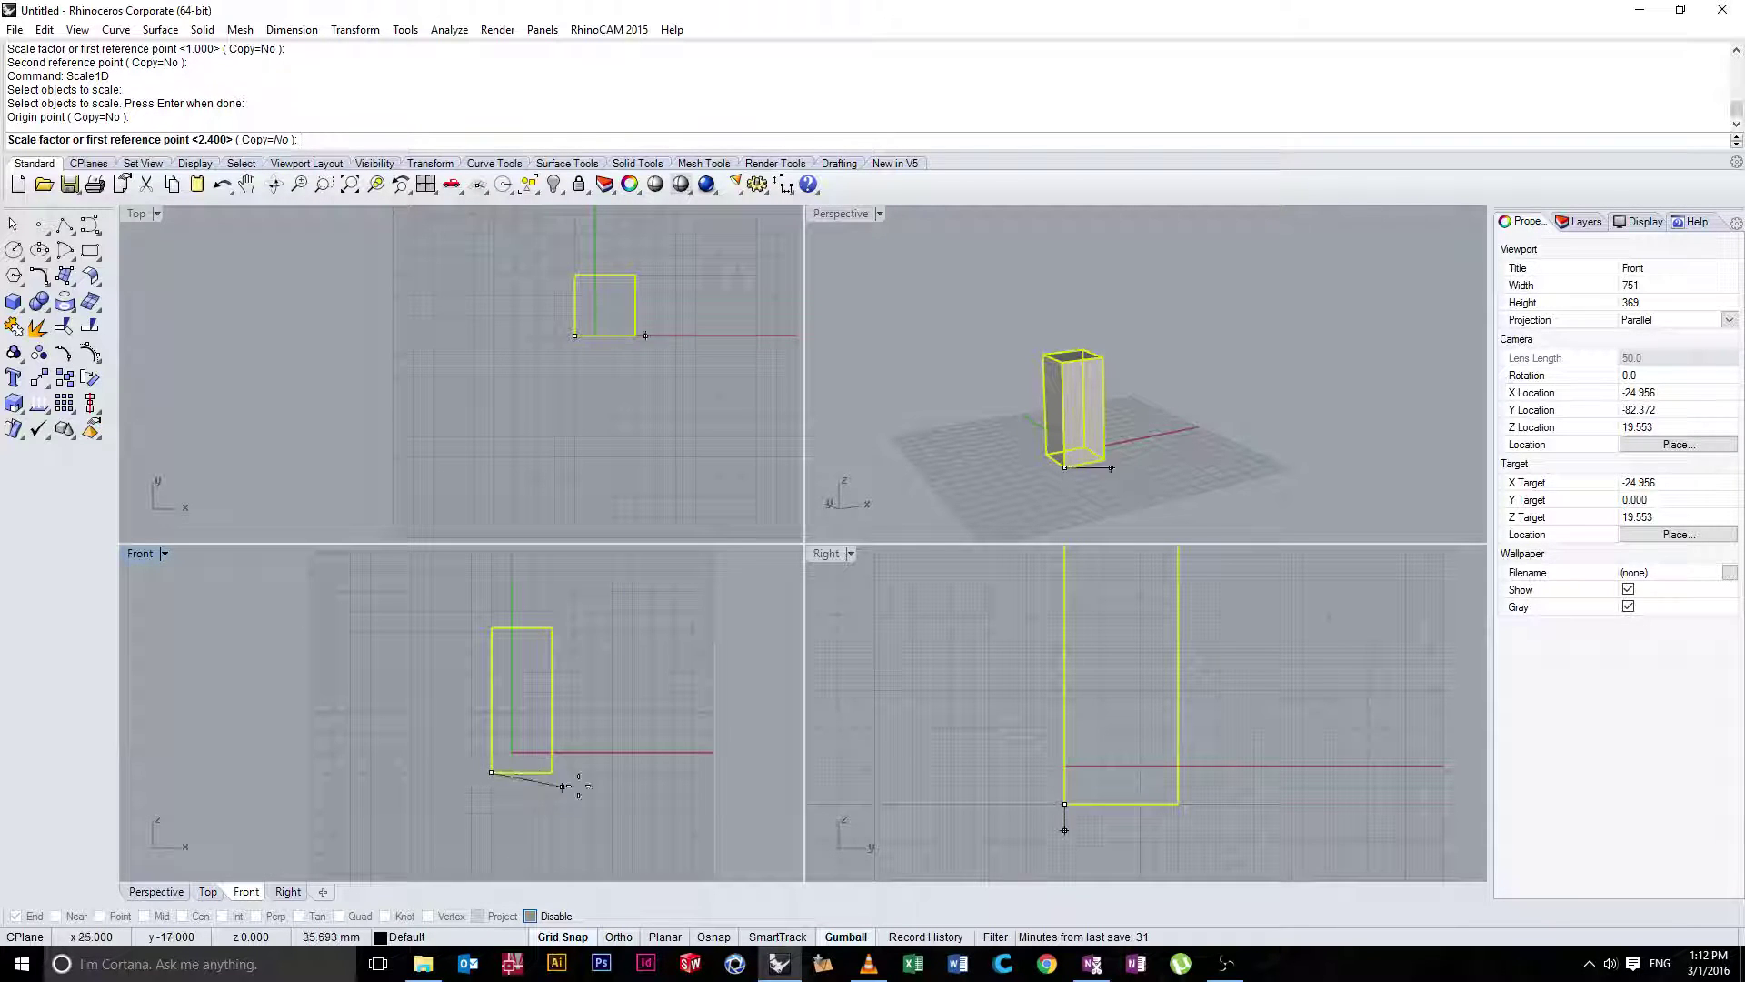
scroll(618, 772, "up", 4)
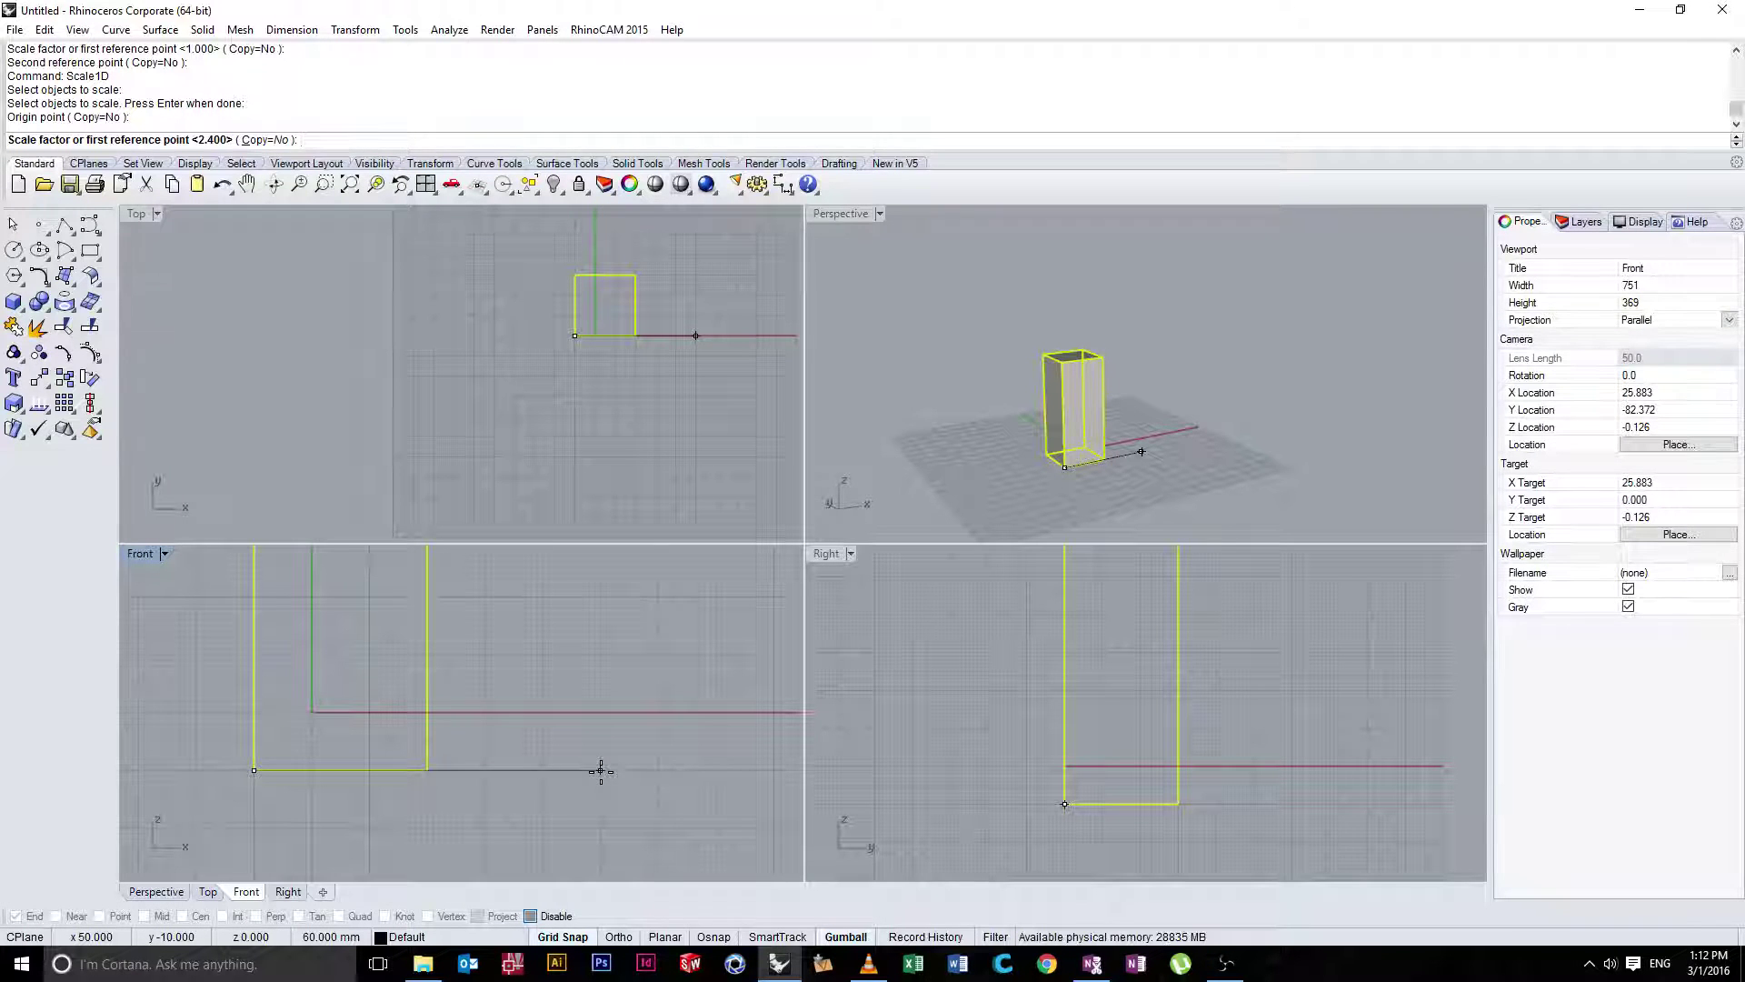
scroll(600, 771, "down", 3)
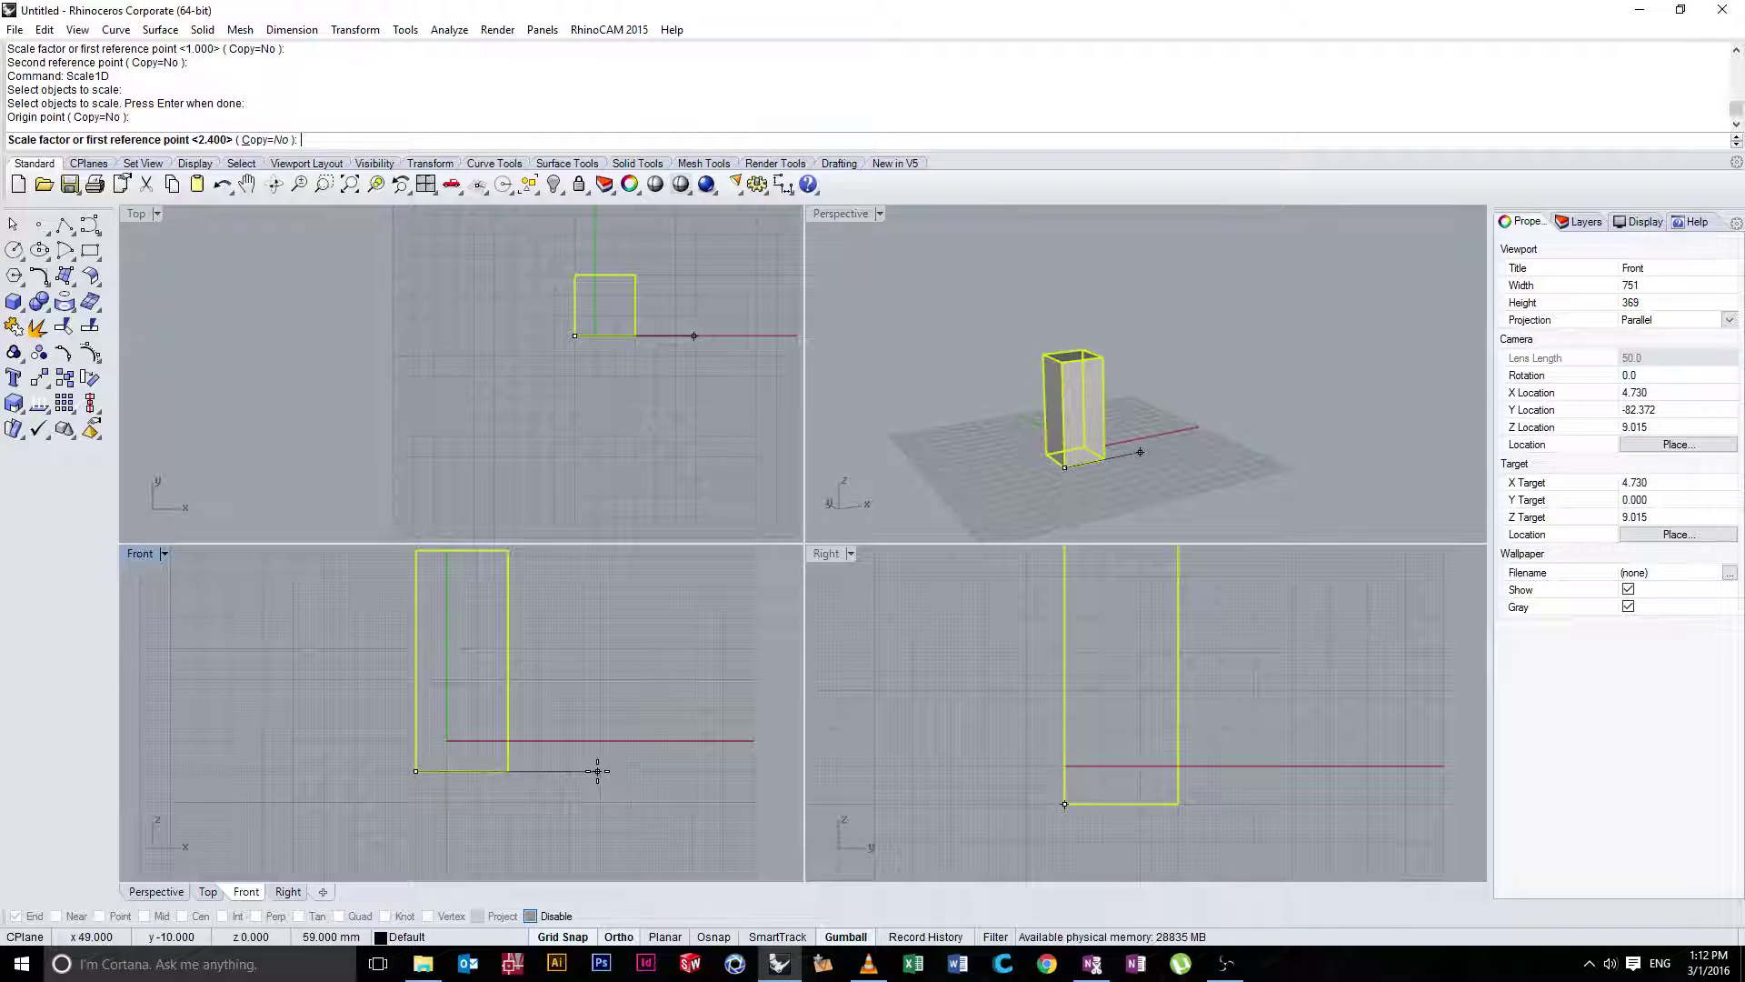
left_click(597, 770)
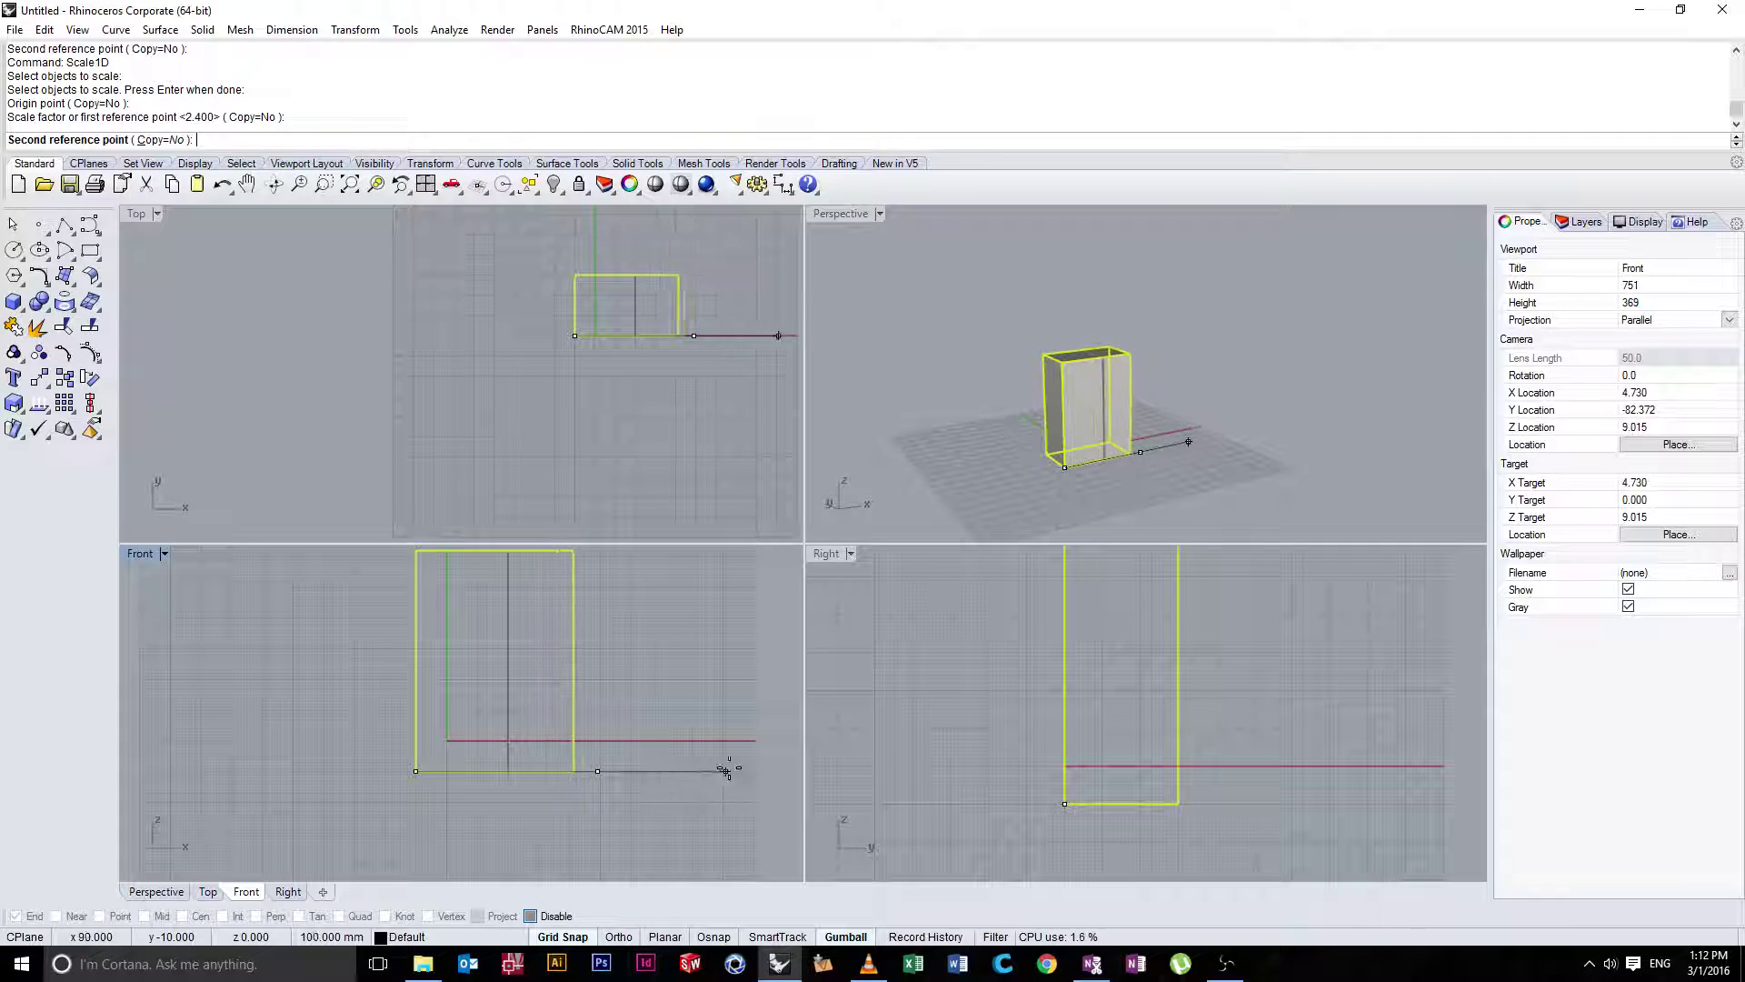
left_click(794, 766)
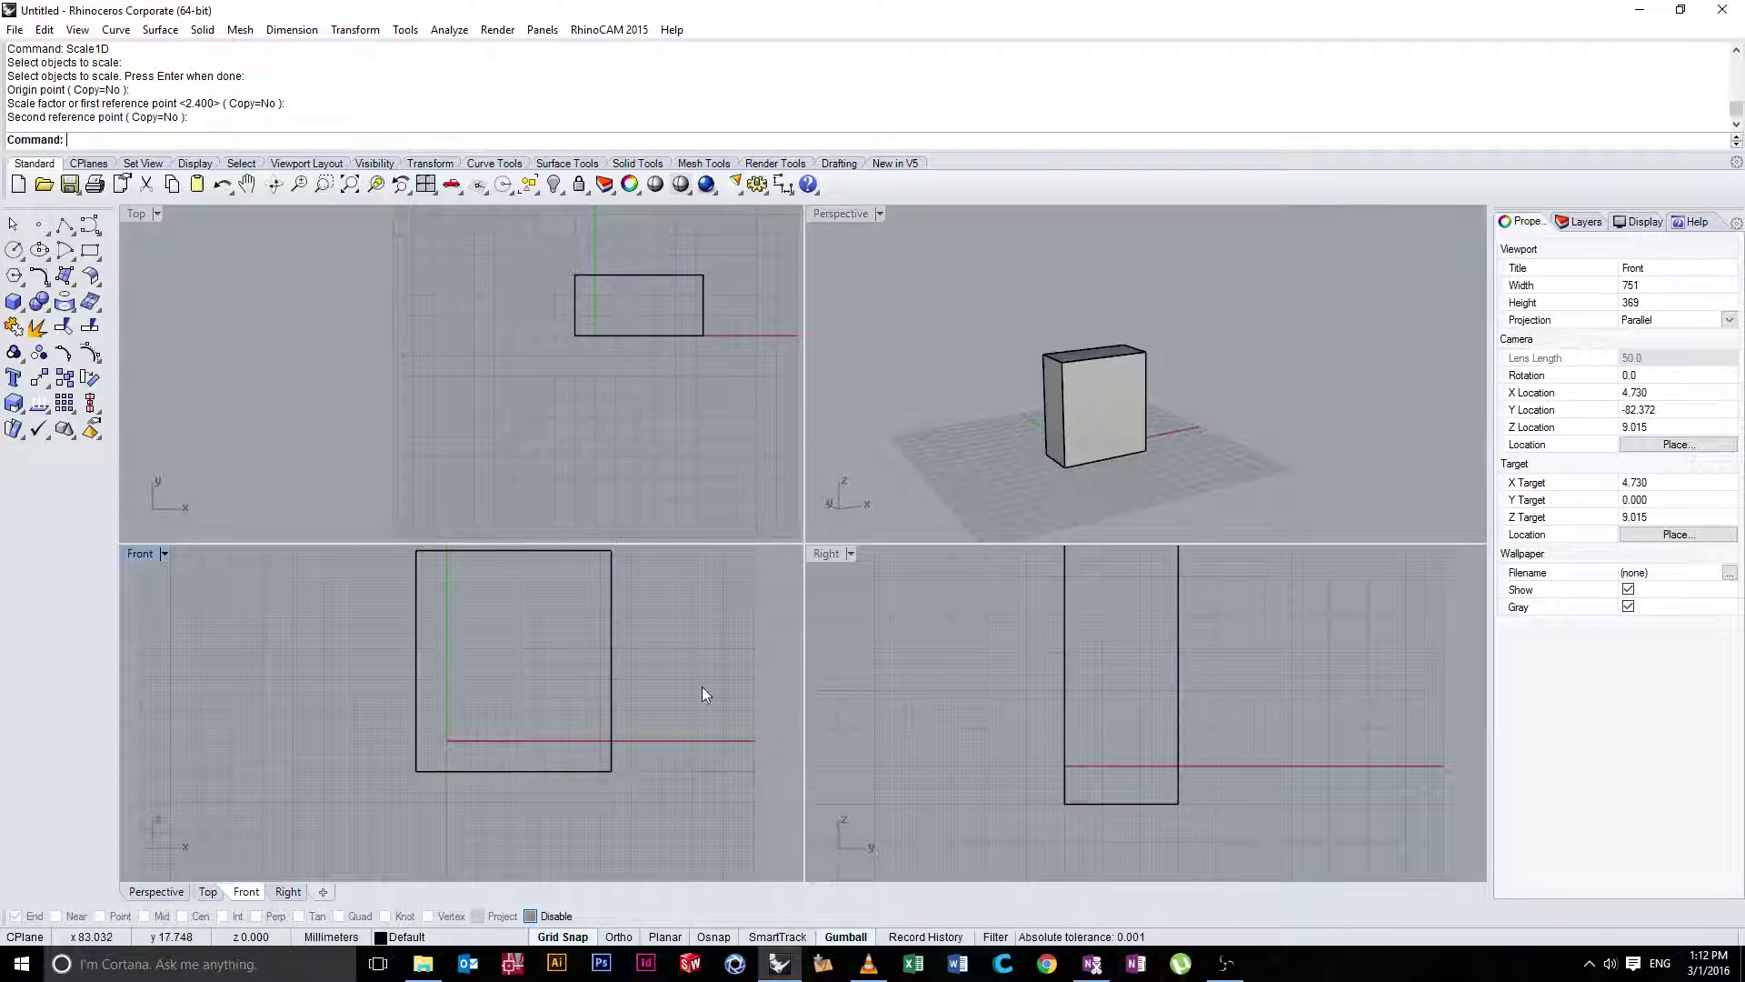
Try to rotate the box about its vertical axis with the Gumball in the Top viewport and deselect it
right_click_drag(996, 509, 1003, 461)
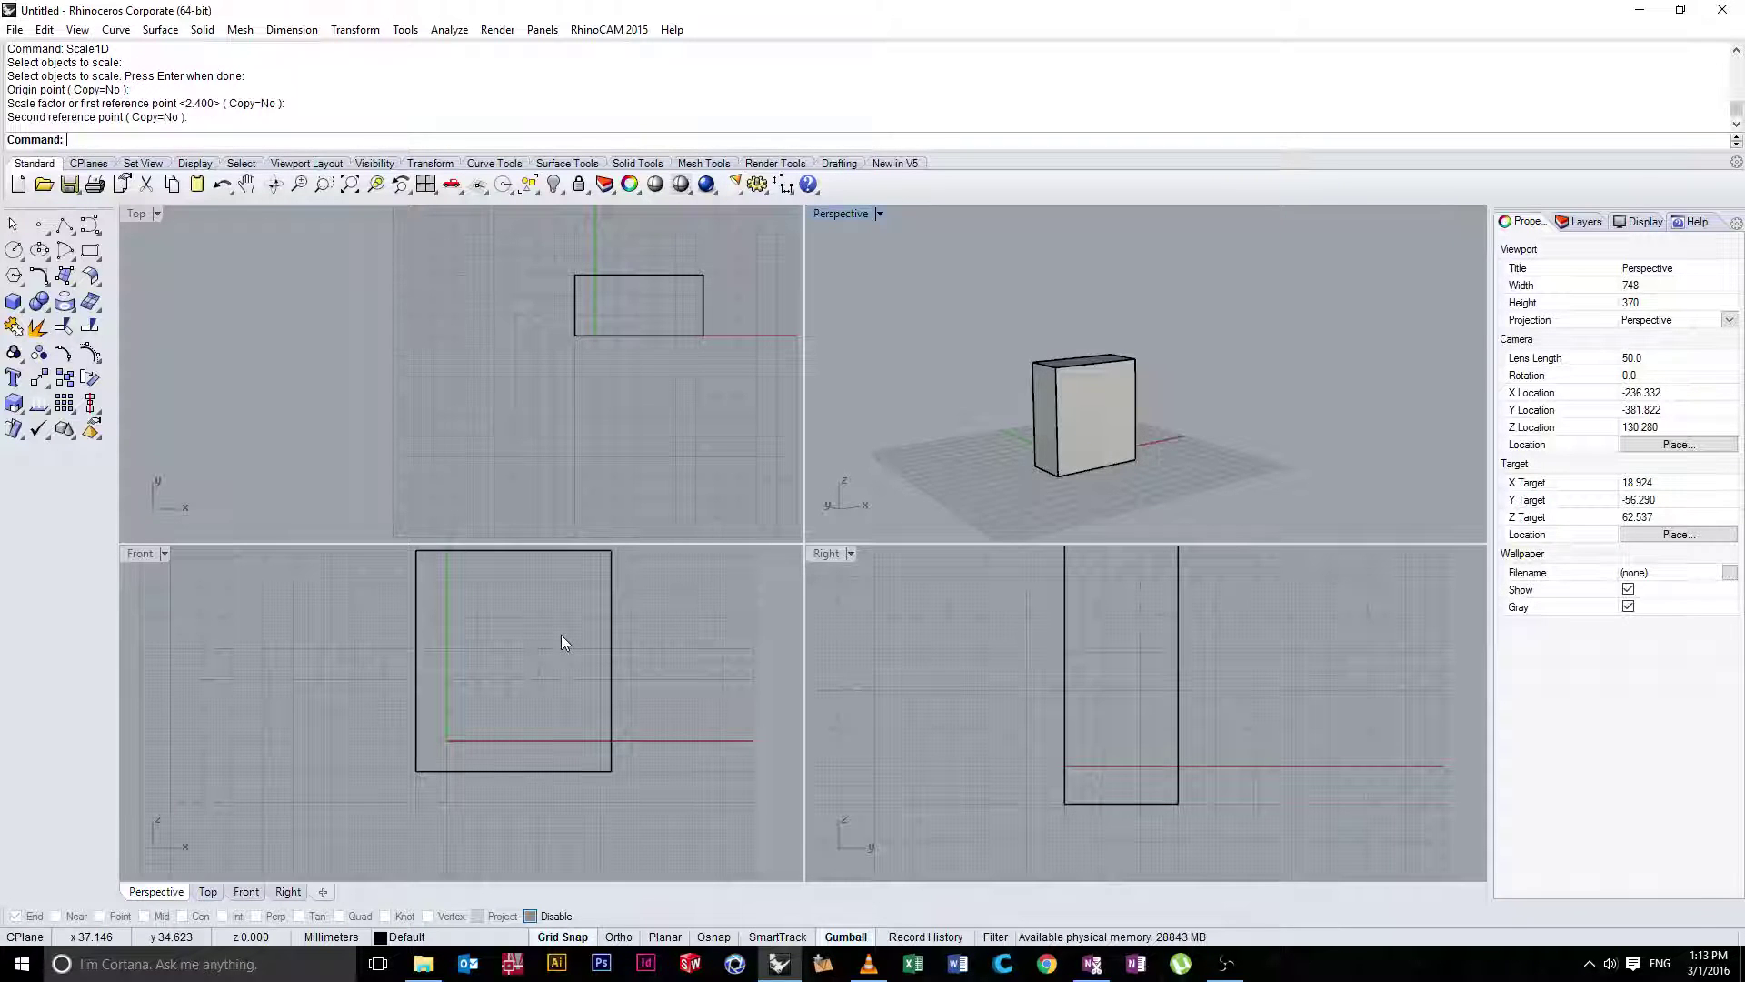
scroll(553, 633, "down", 3)
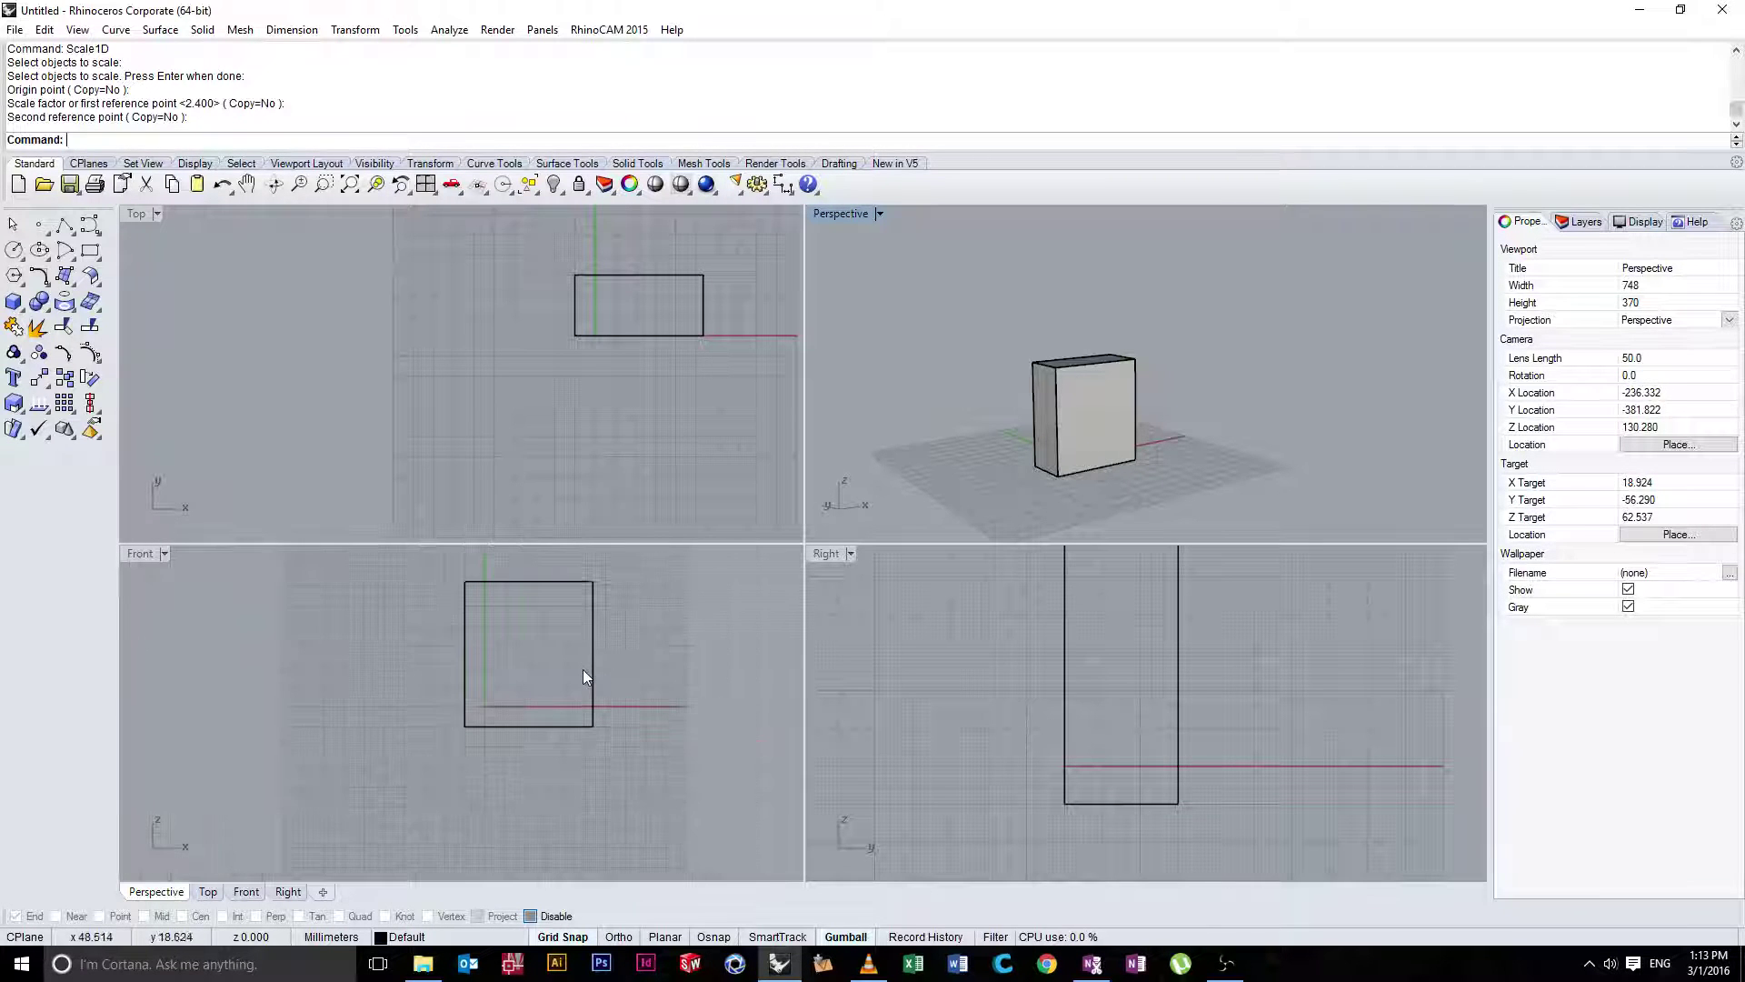
right_click_drag(626, 413, 585, 499)
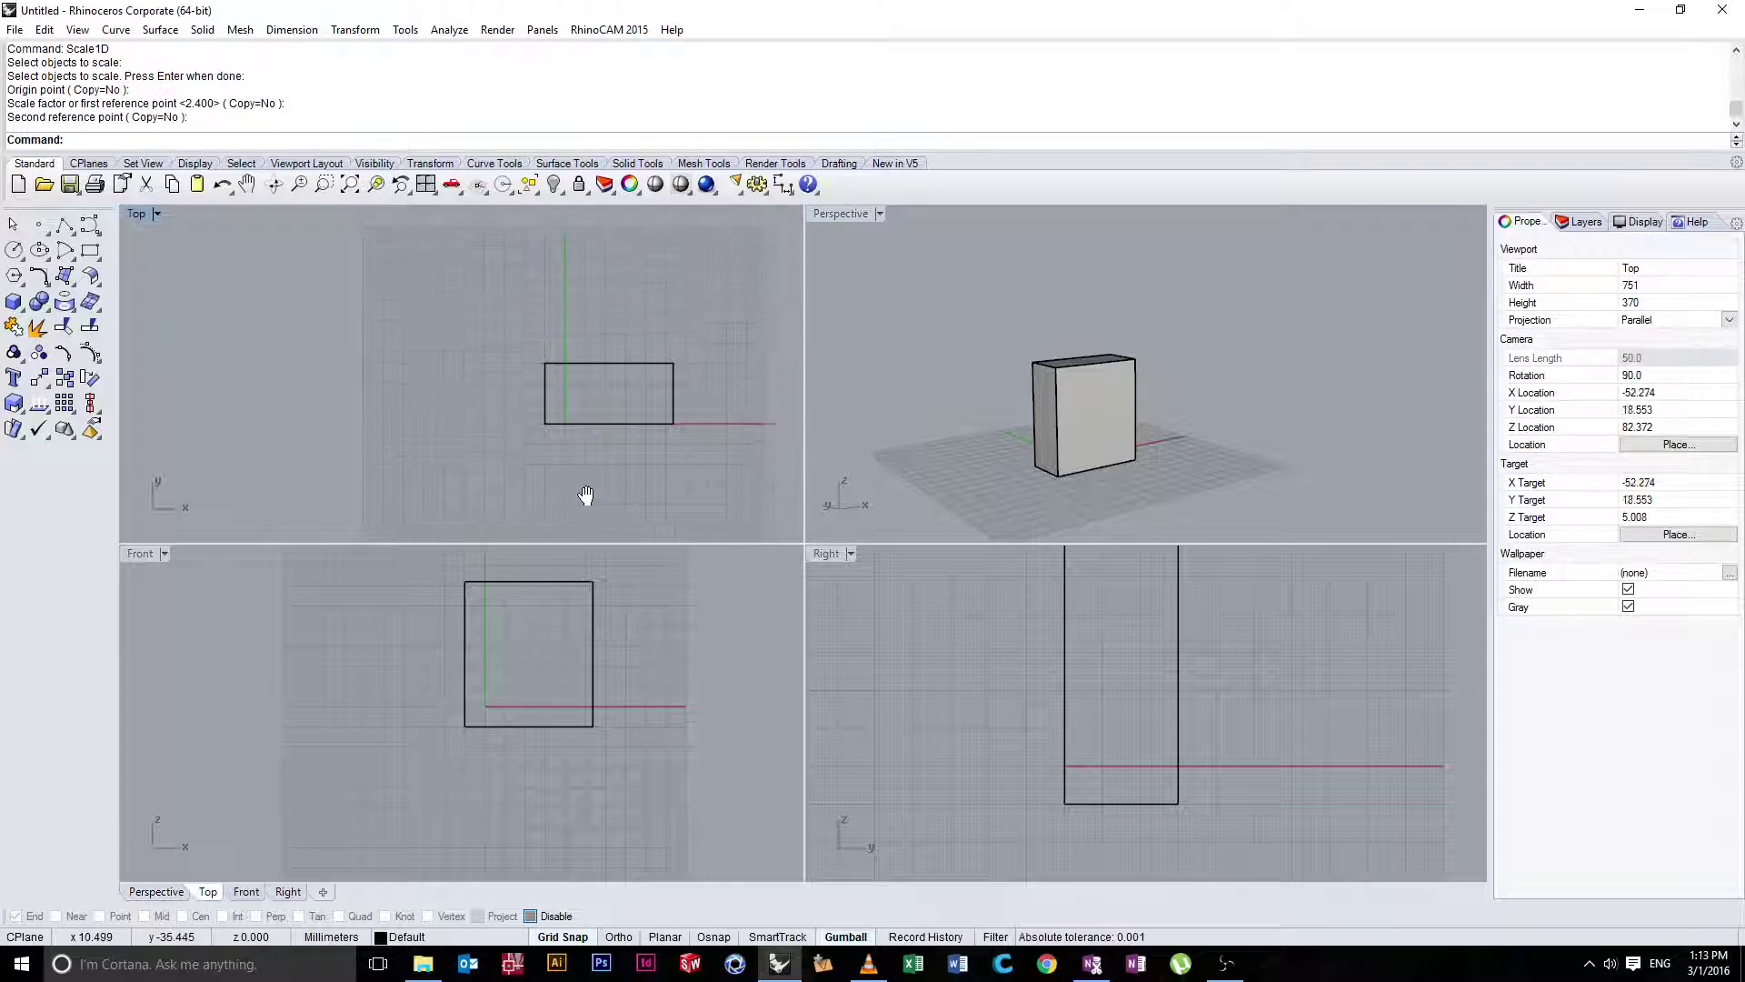
left_click(673, 400)
mouse_move(436, 406)
right_mouse_down()
mouse_move(476, 378)
mouse_move(397, 397)
mouse_move(487, 373)
mouse_move(431, 403)
right_mouse_up()
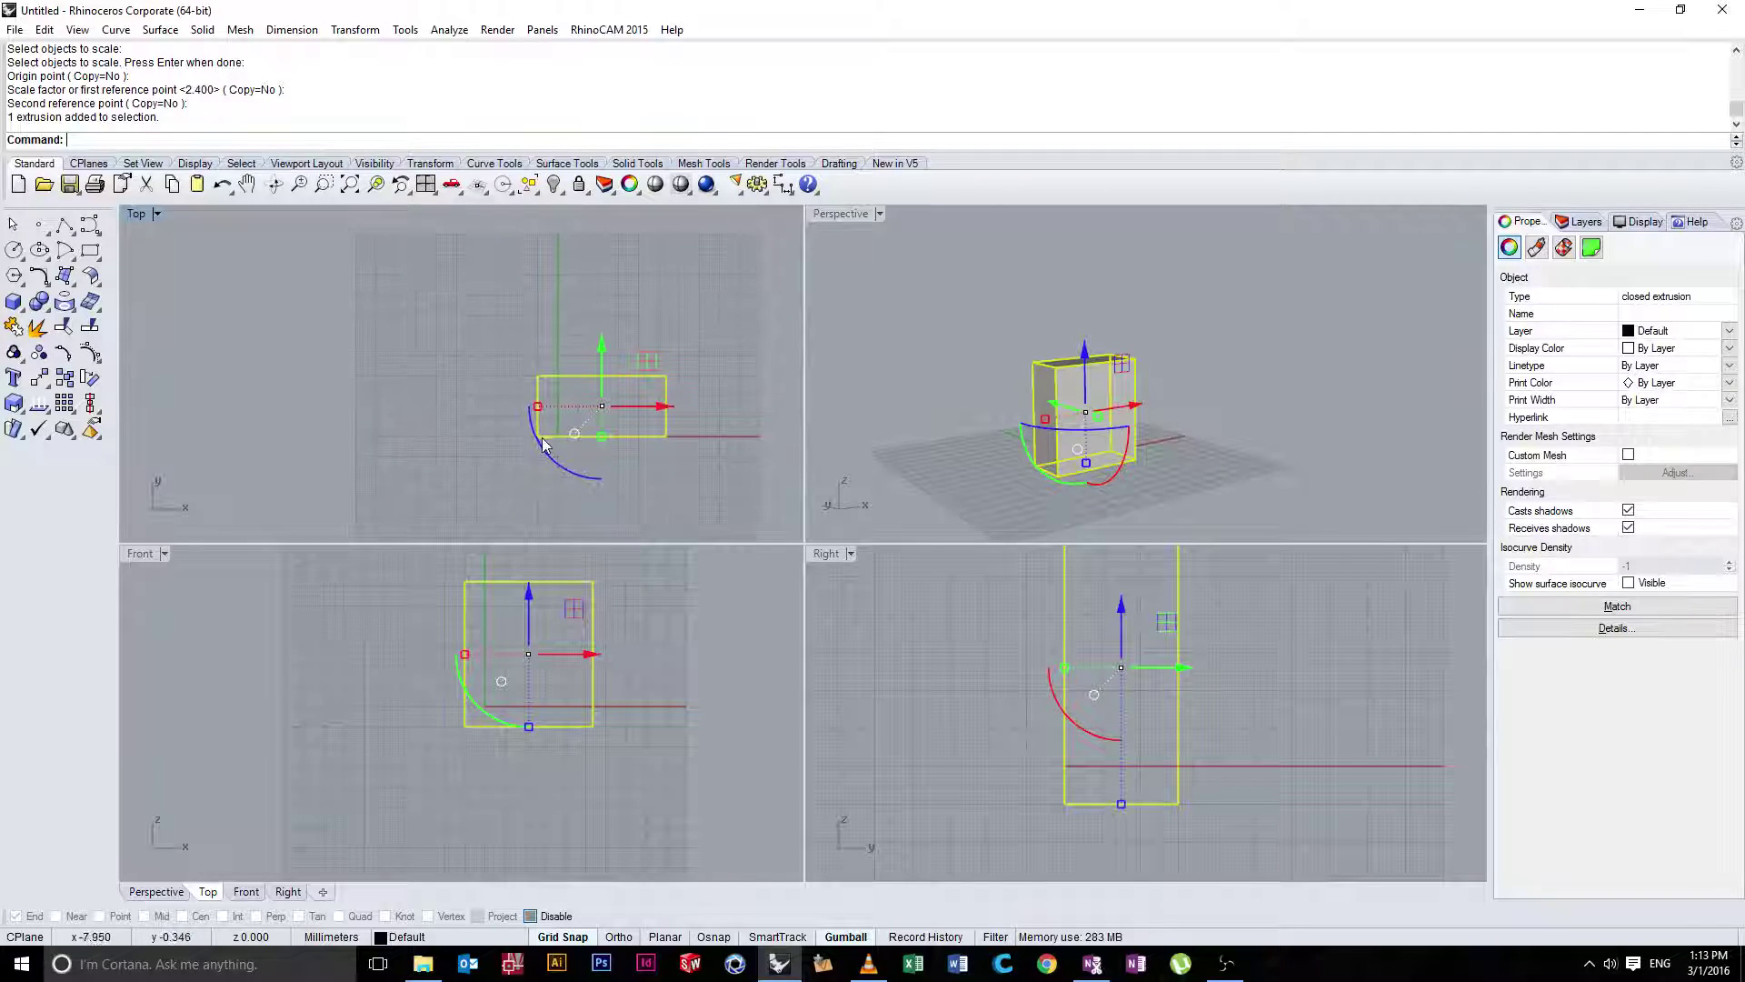
left_click_drag(544, 448, 444, 389)
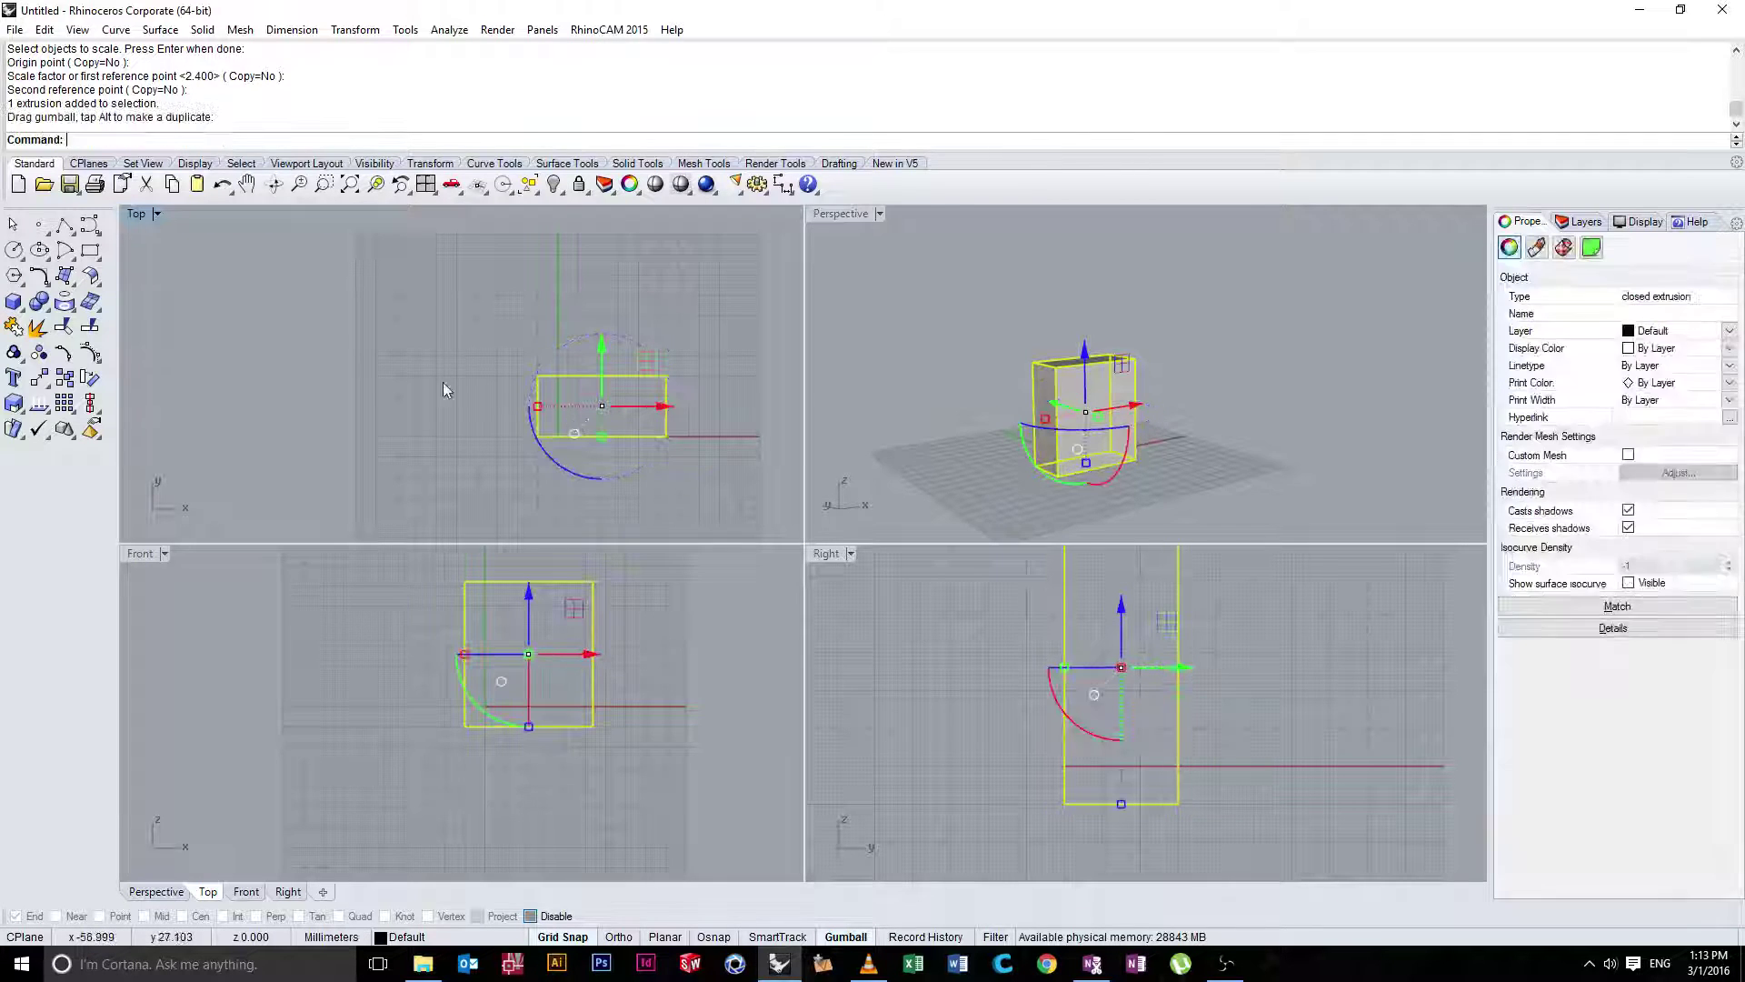
left_click(444, 335)
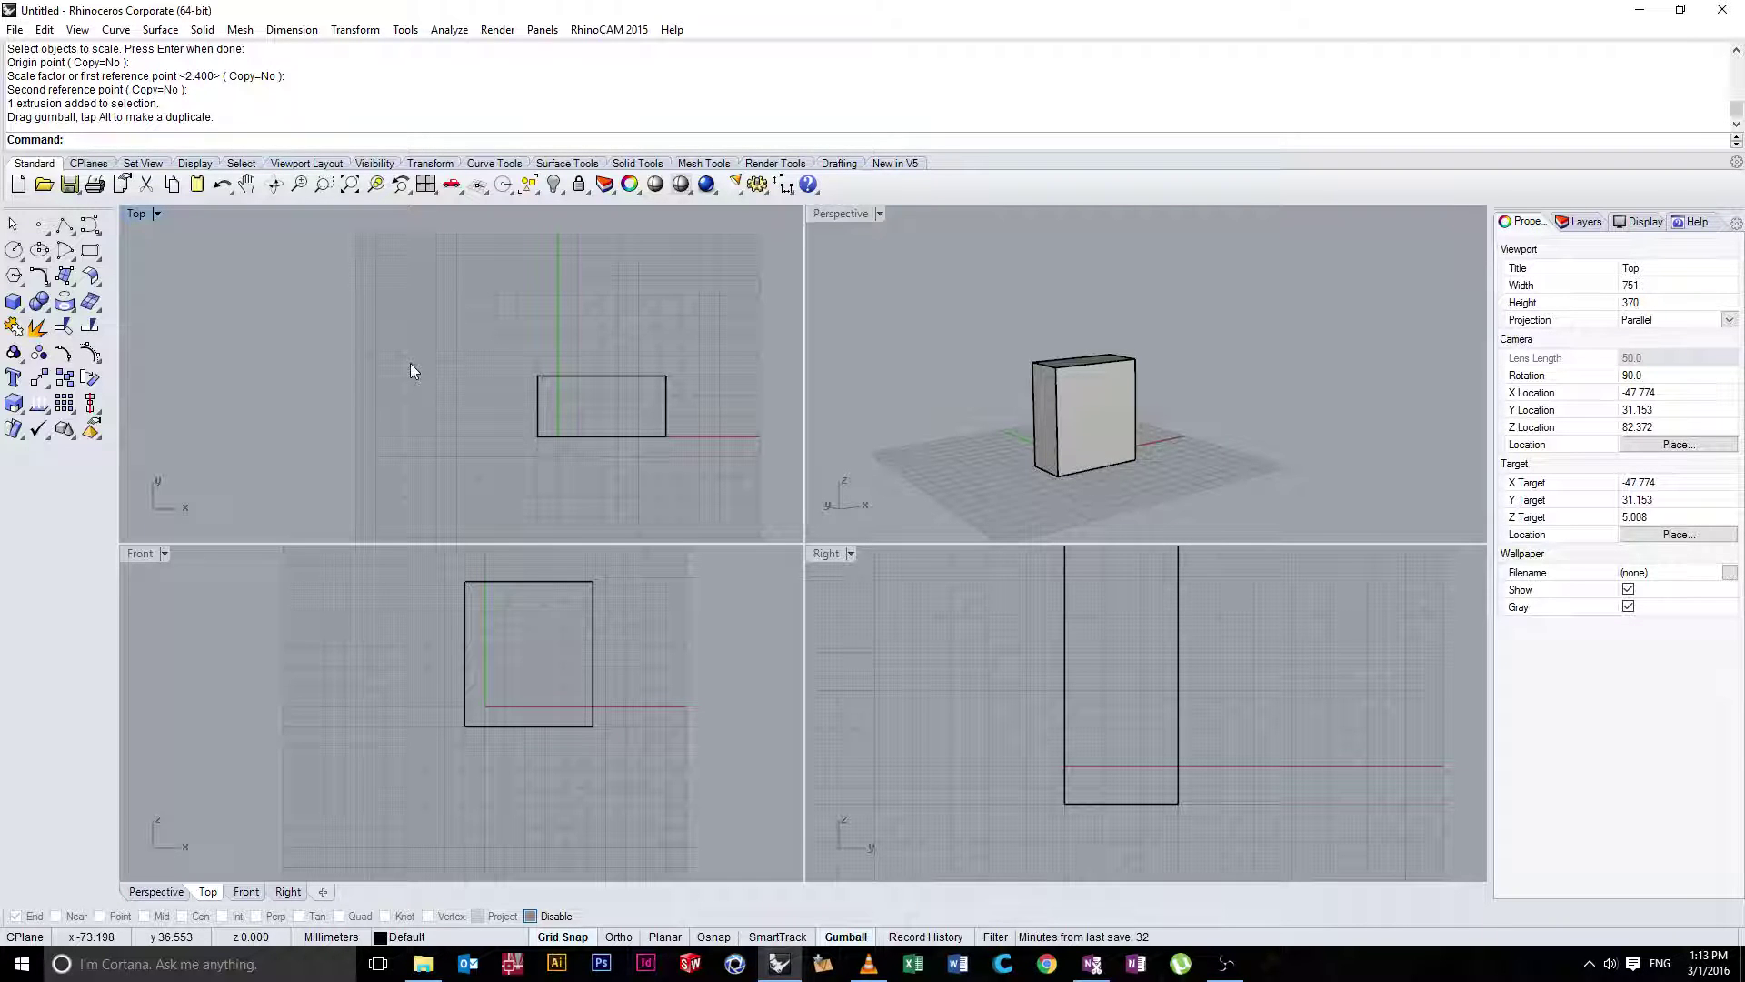
Move the box in the Front viewport so its lower-left corner sits on the origin, deselect it and check its position in the Top viewport
left_click_drag(509, 582, 531, 564)
left_click(411, 451)
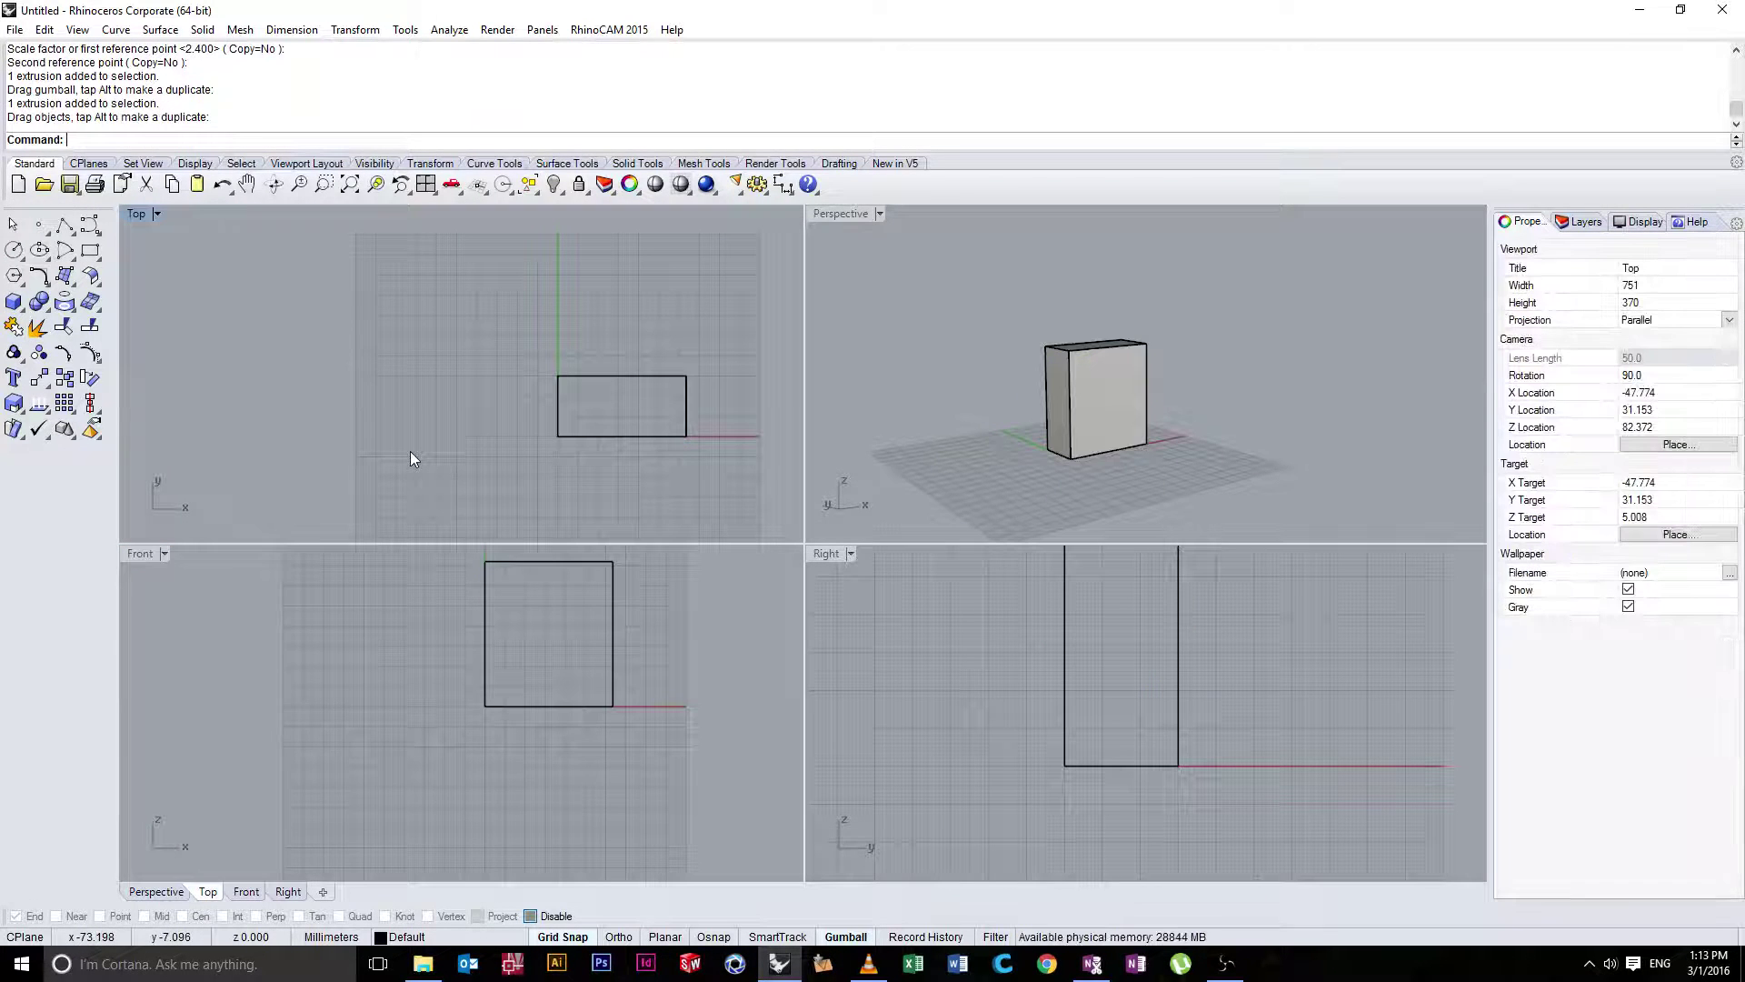
scroll(562, 436, "up", 2)
scroll(571, 443, "up", 1)
scroll(571, 444, "down", 3)
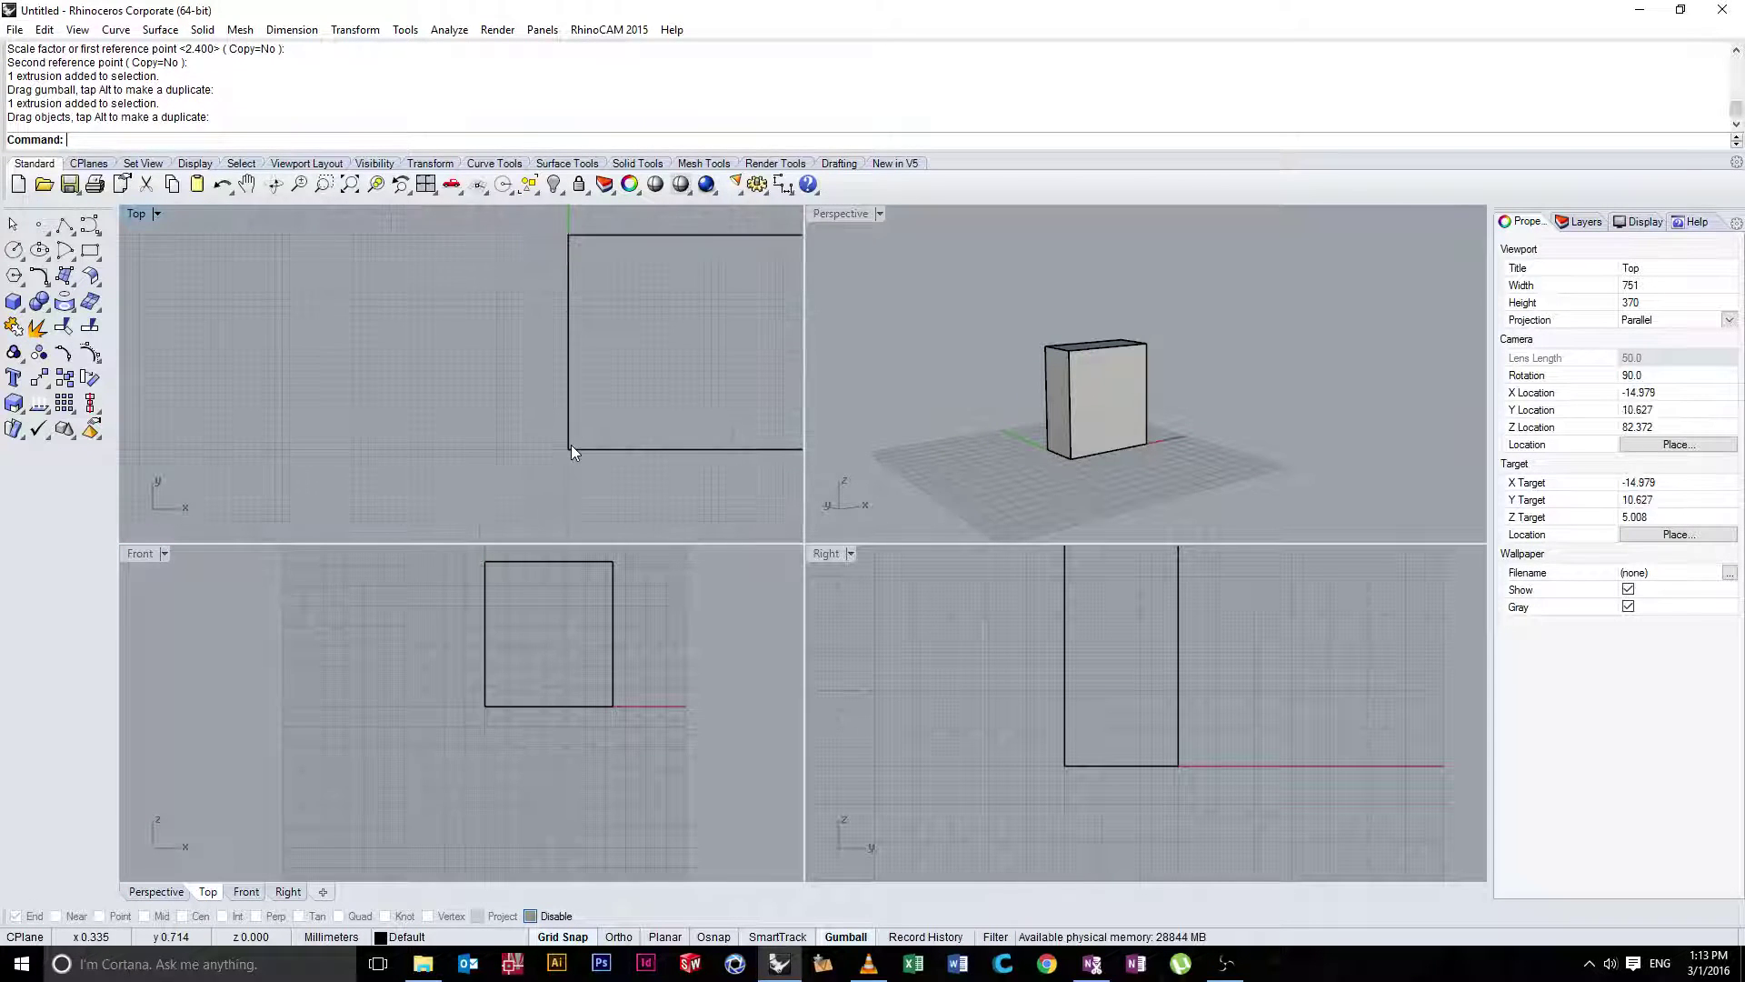
right_click_drag(531, 390, 472, 381)
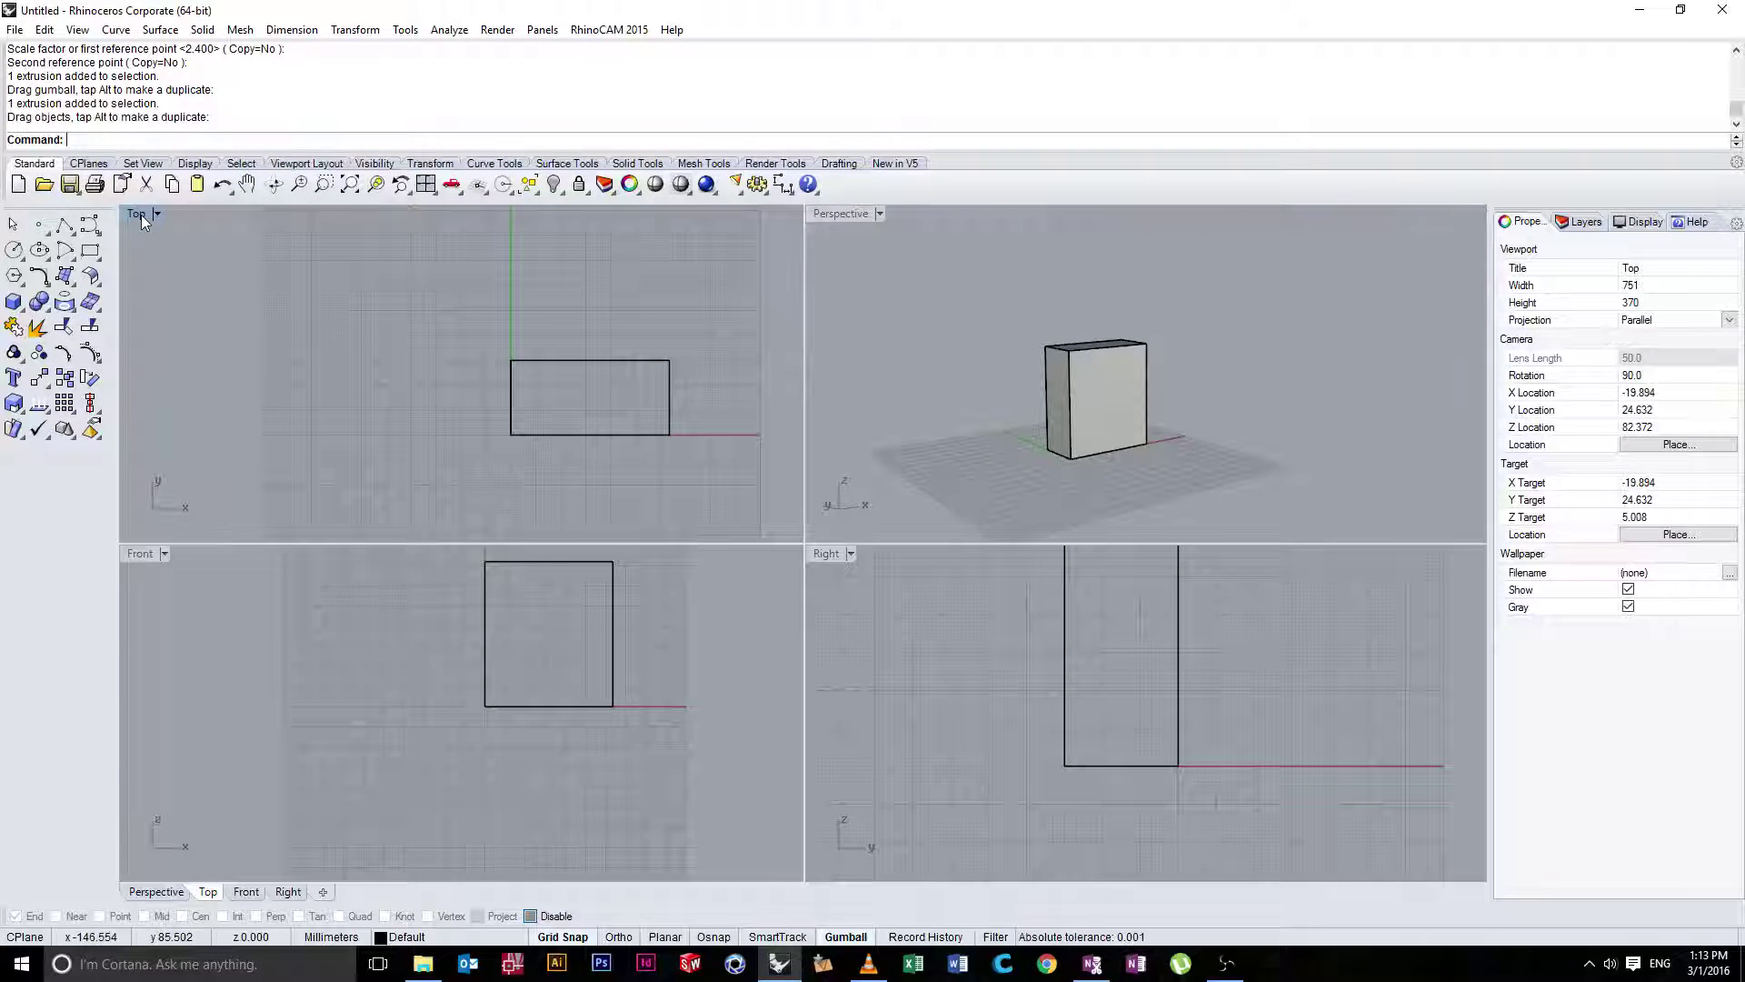
Mirror a copy of the box in the maximized Top viewport across a horizontal line from -10,-10 to 80,-10, with Ortho on
double_click(140, 215)
right_click_drag(912, 410, 644, 338)
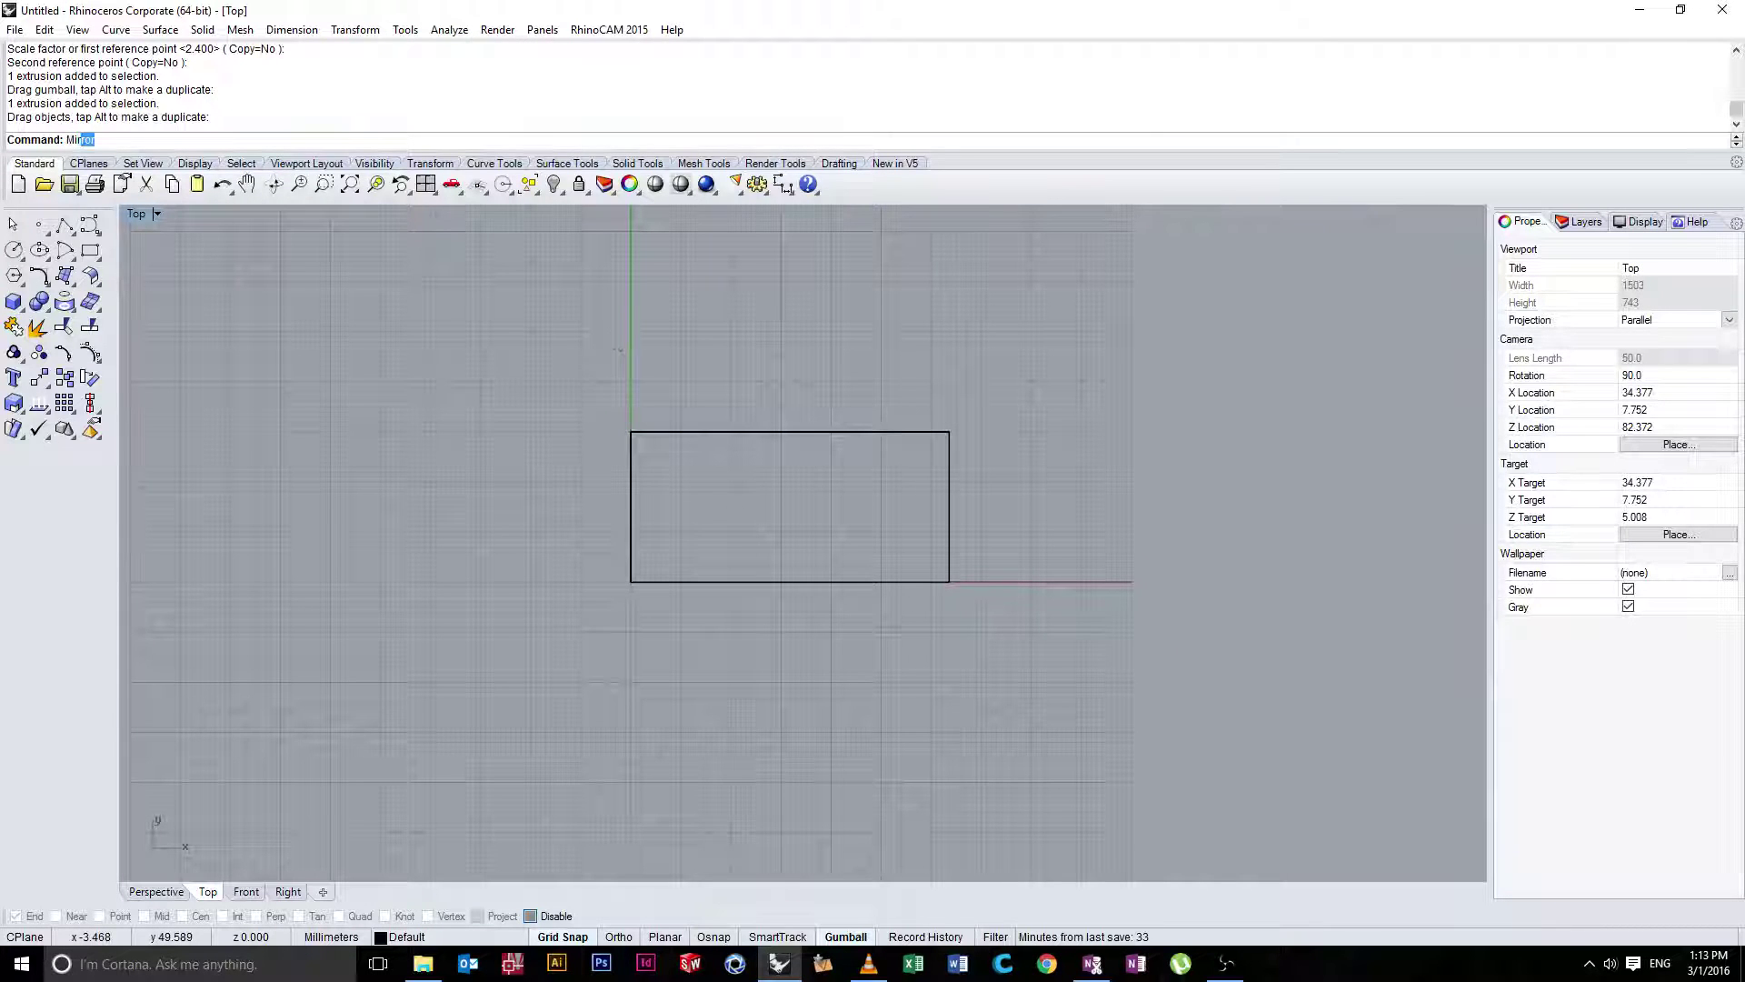
key("Return")
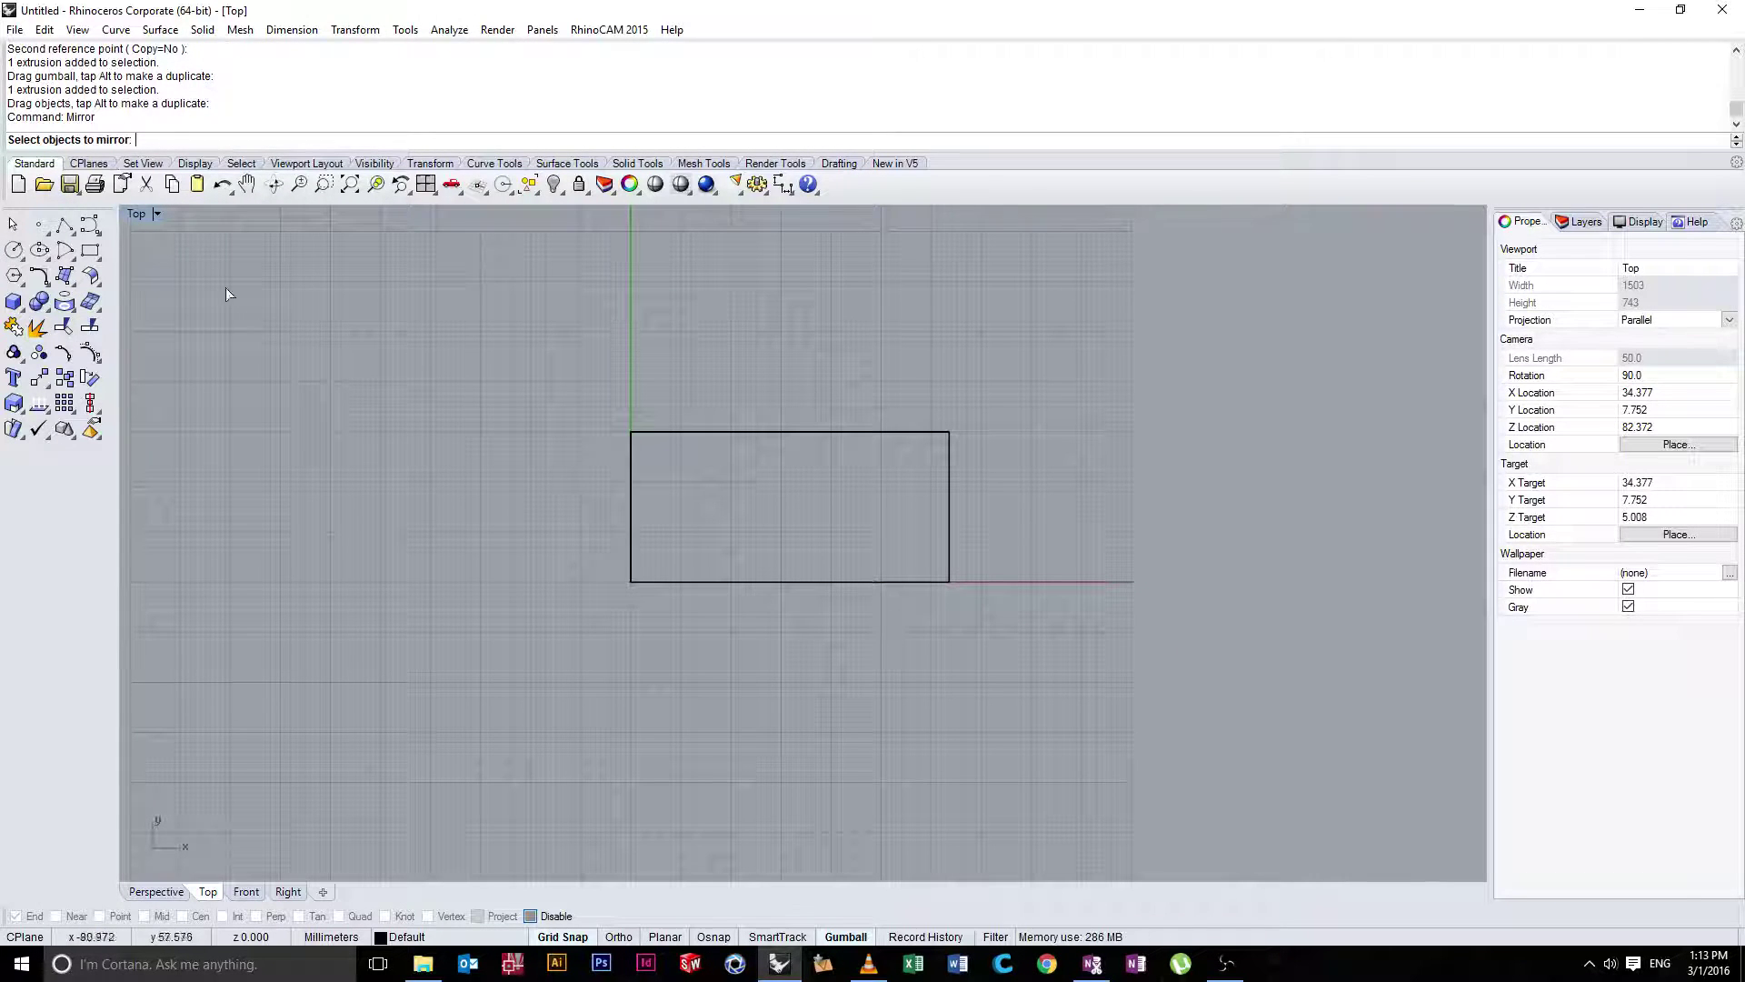
left_click(692, 433)
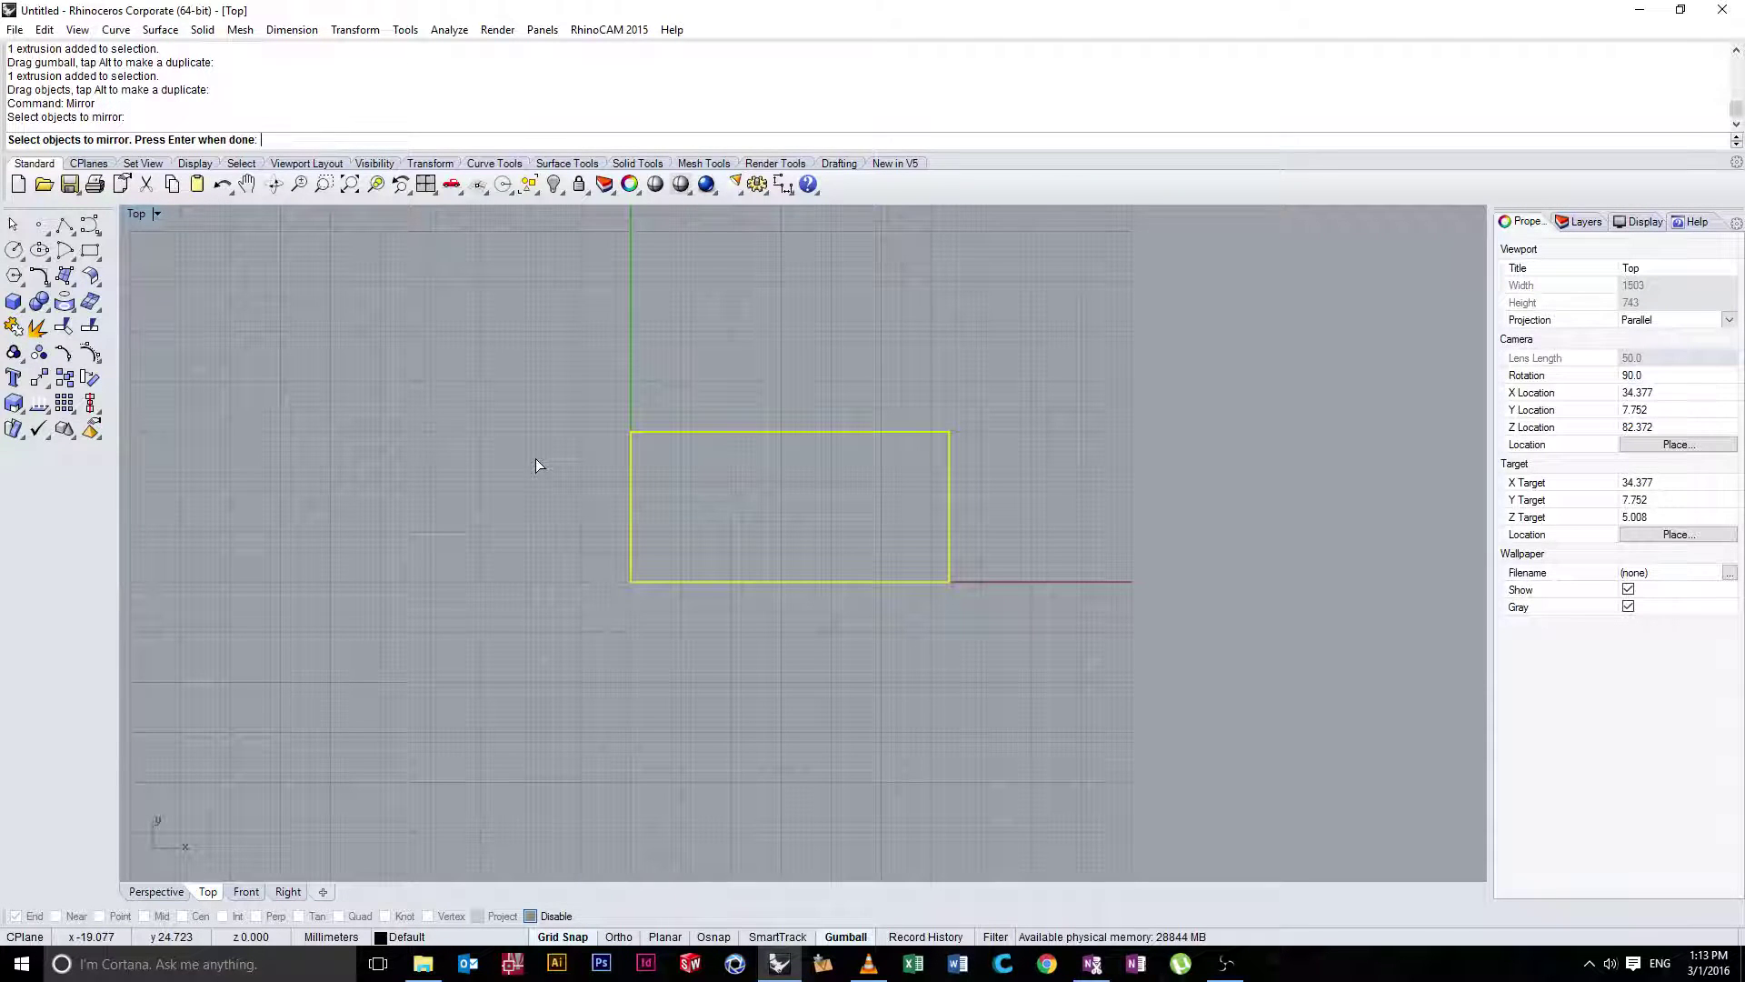
key("Return")
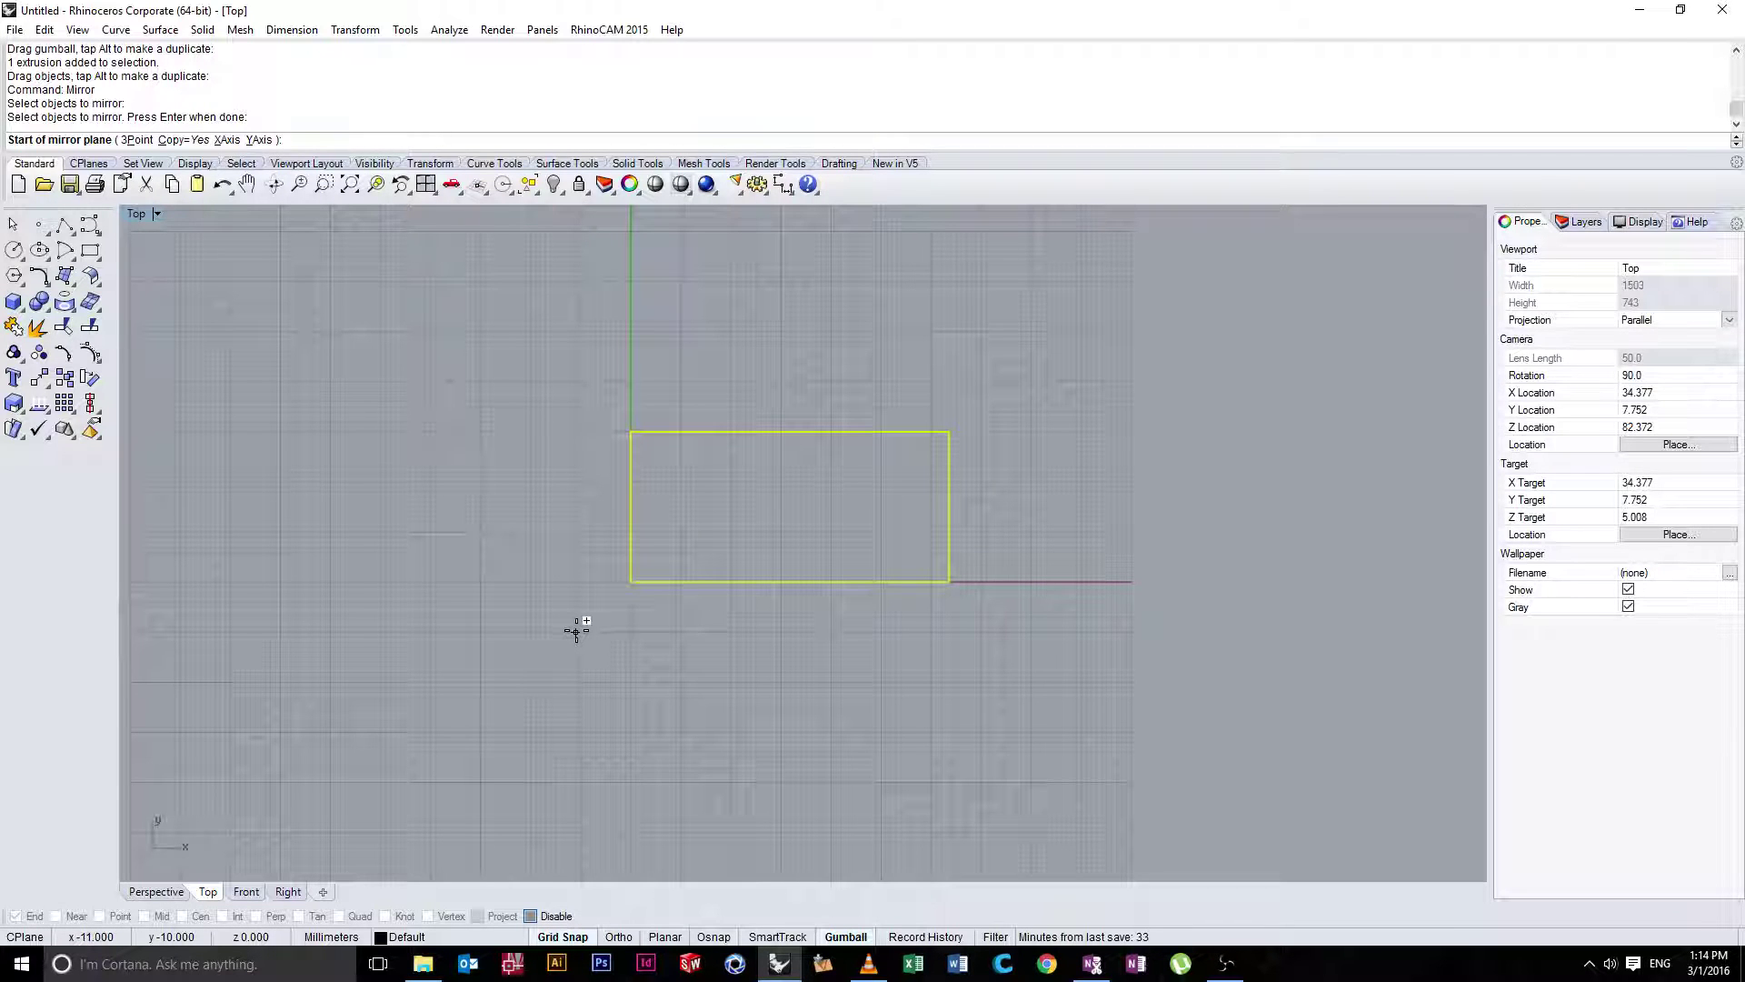
double_click(139, 214)
double_click(138, 214)
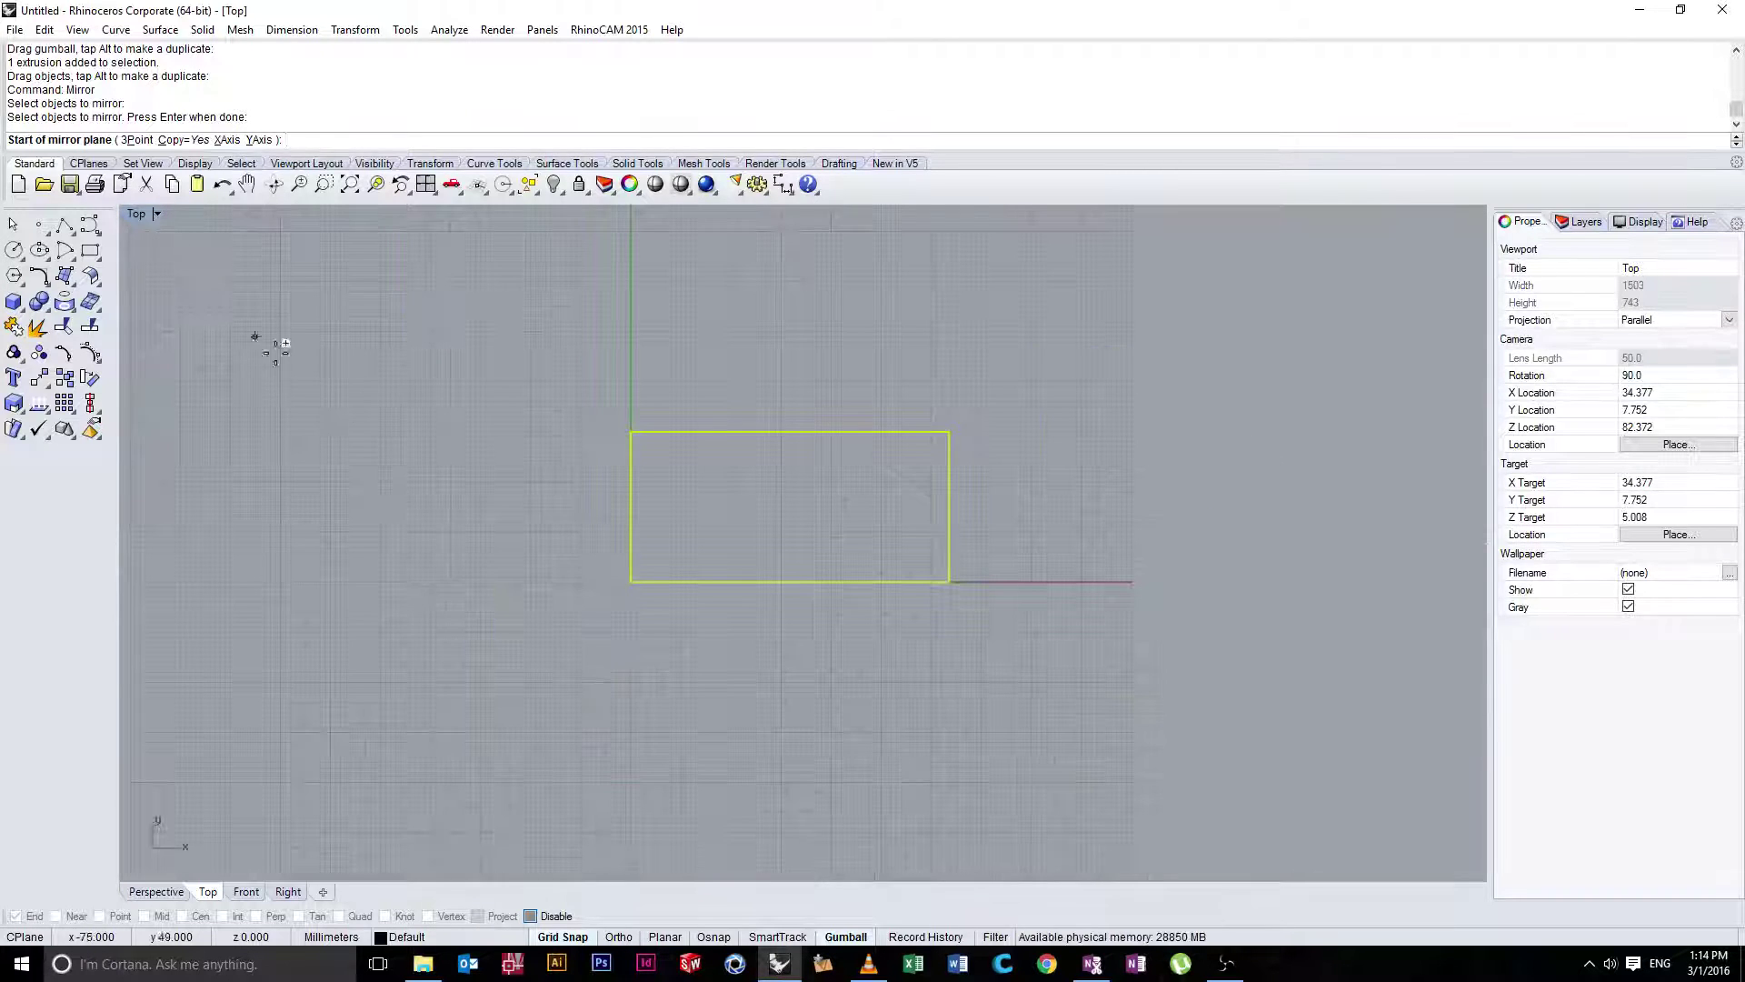
left_click(582, 630)
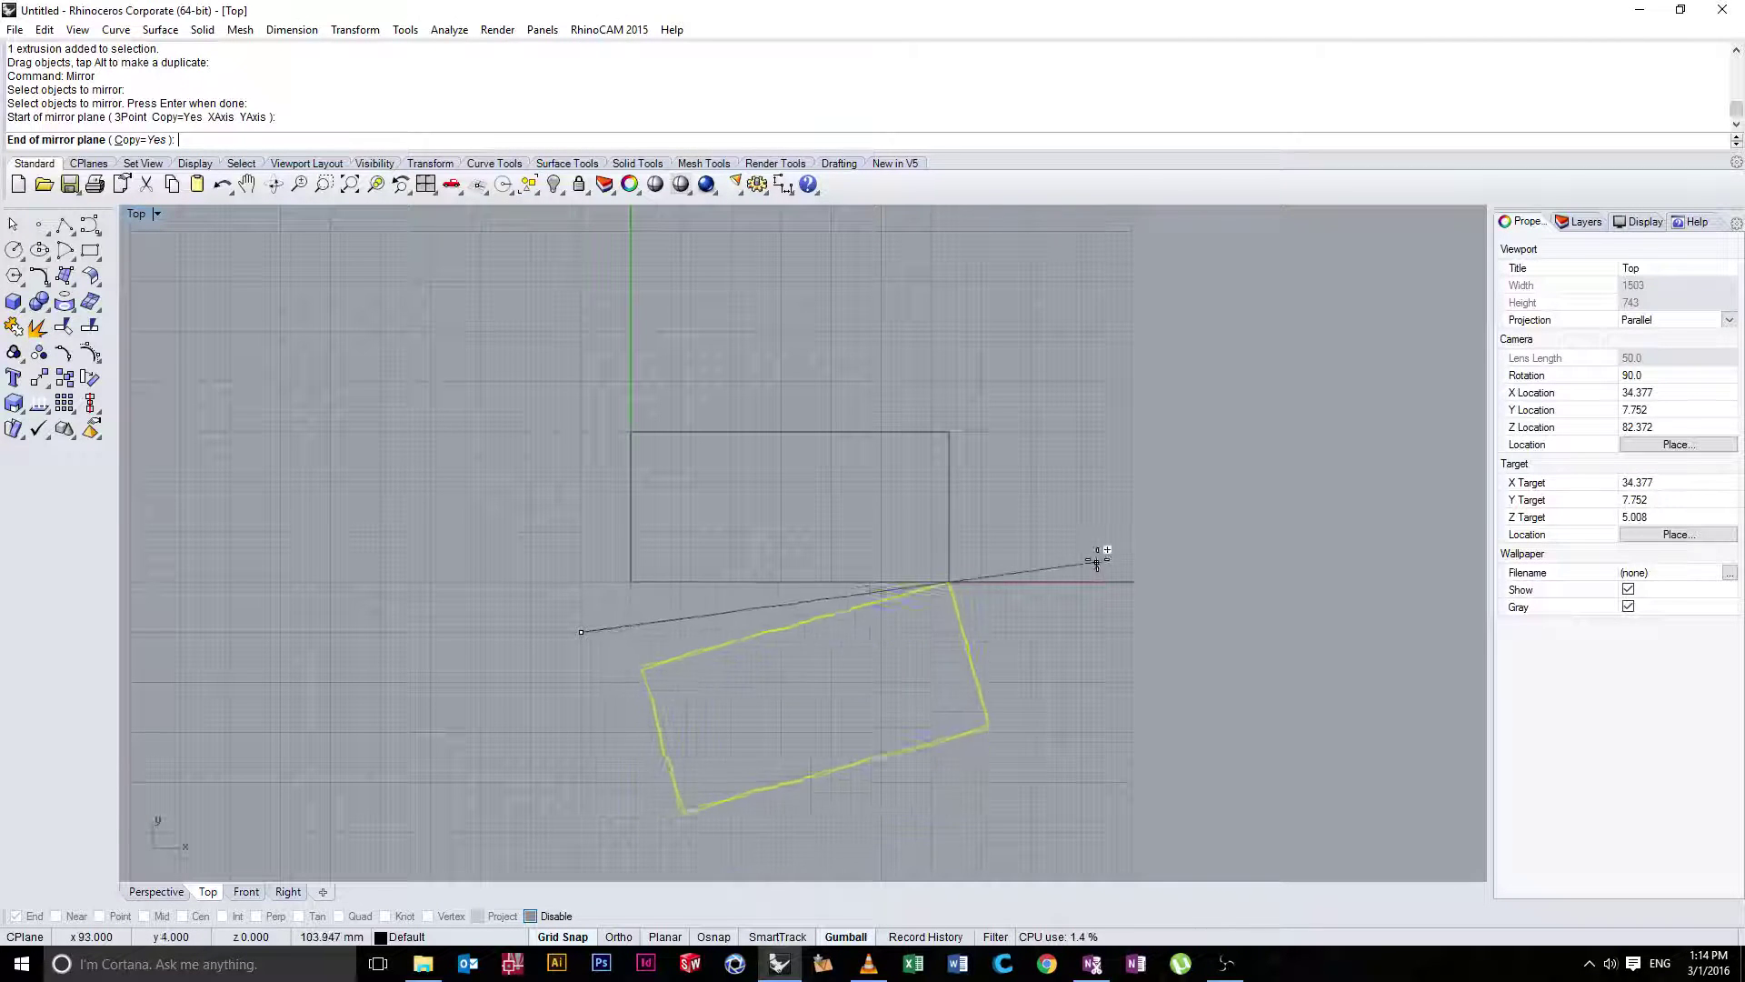
key("F8")
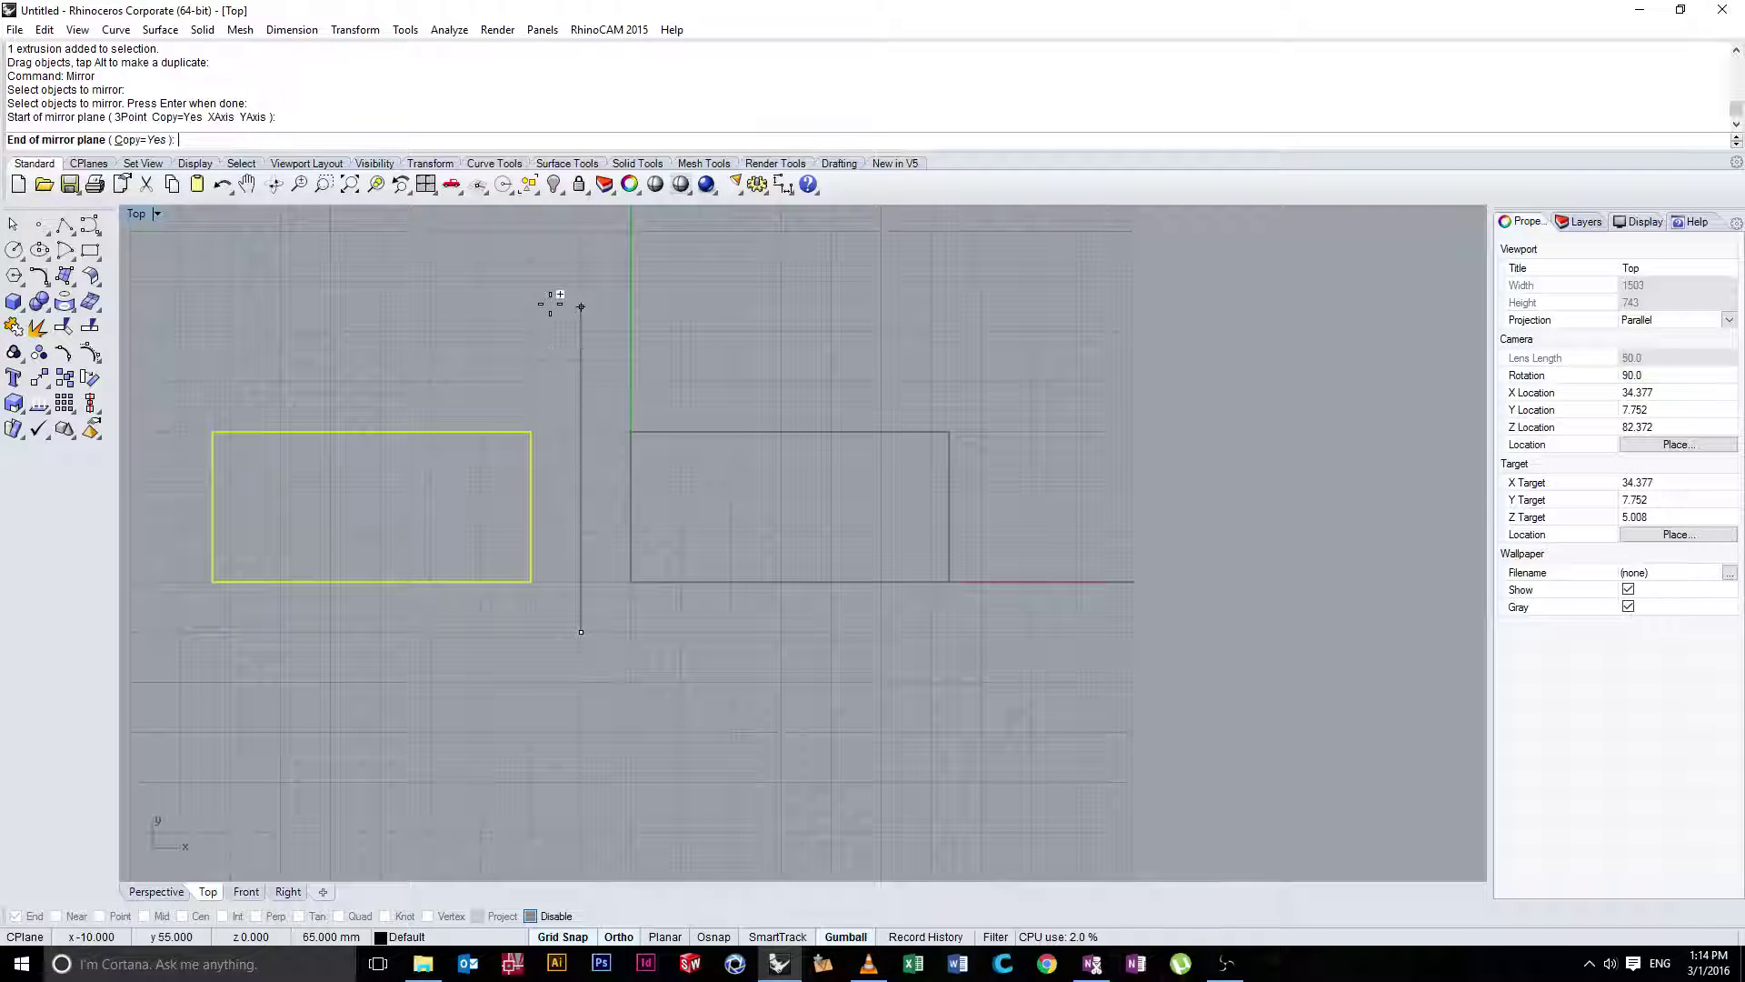
left_click(1032, 631)
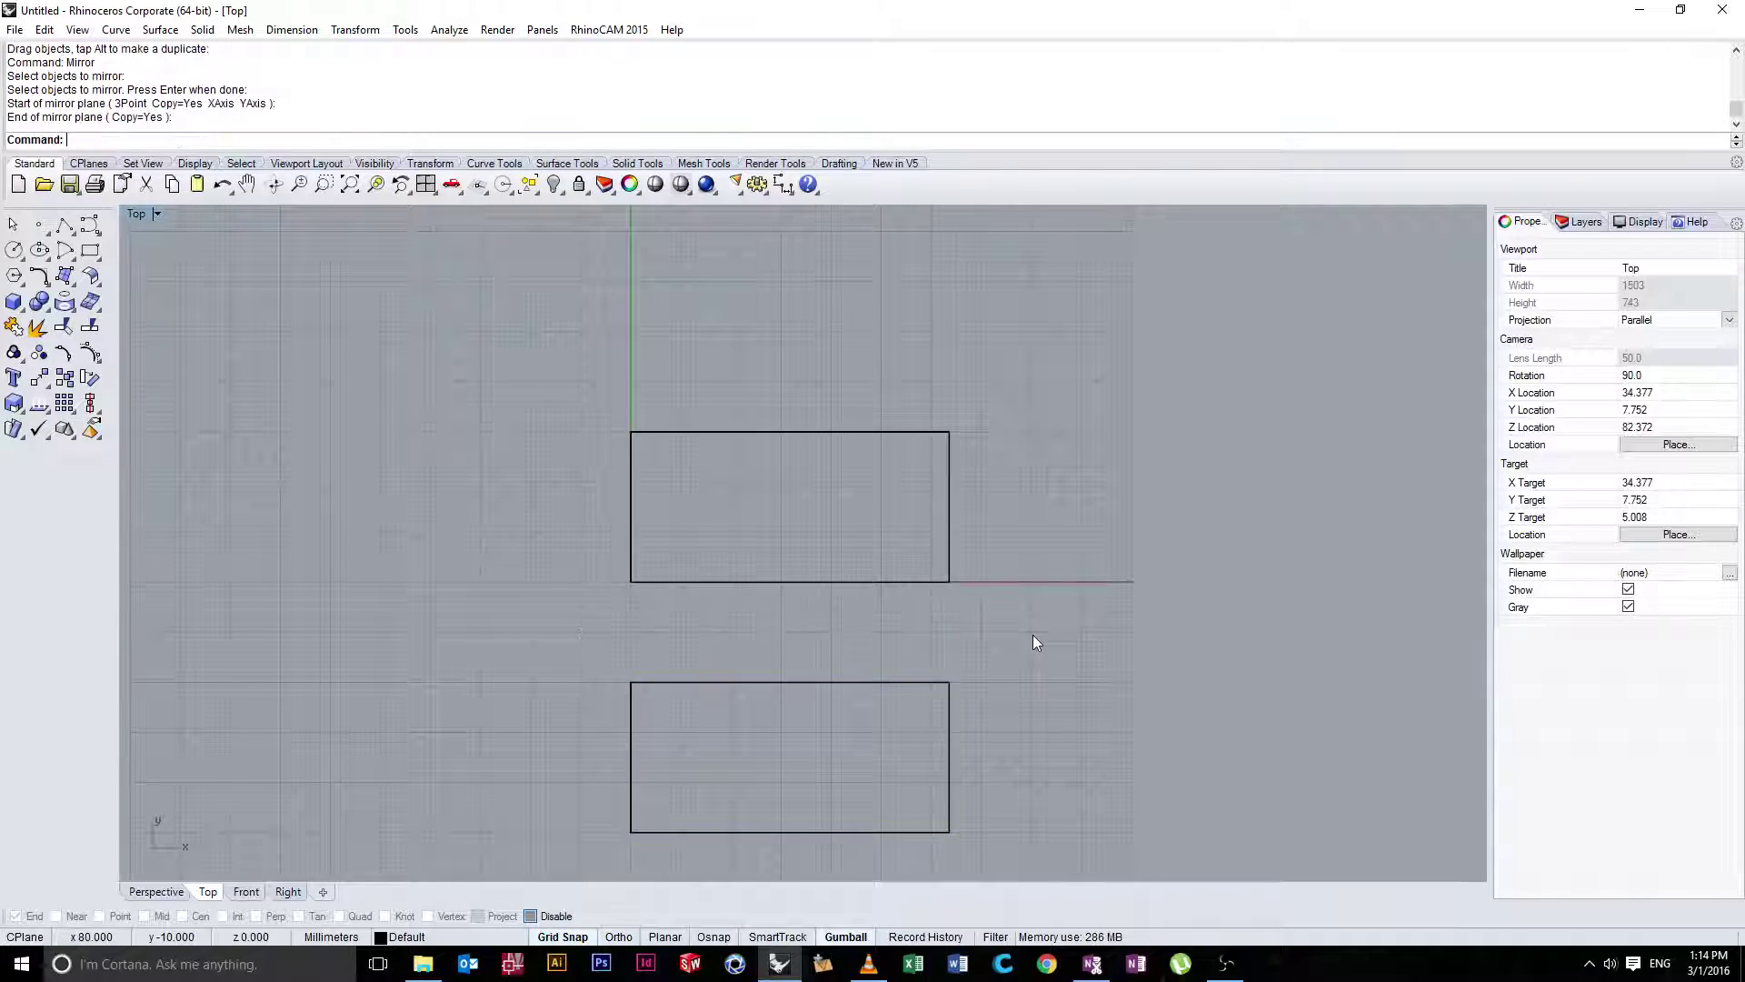
scroll(898, 660, "down", 1)
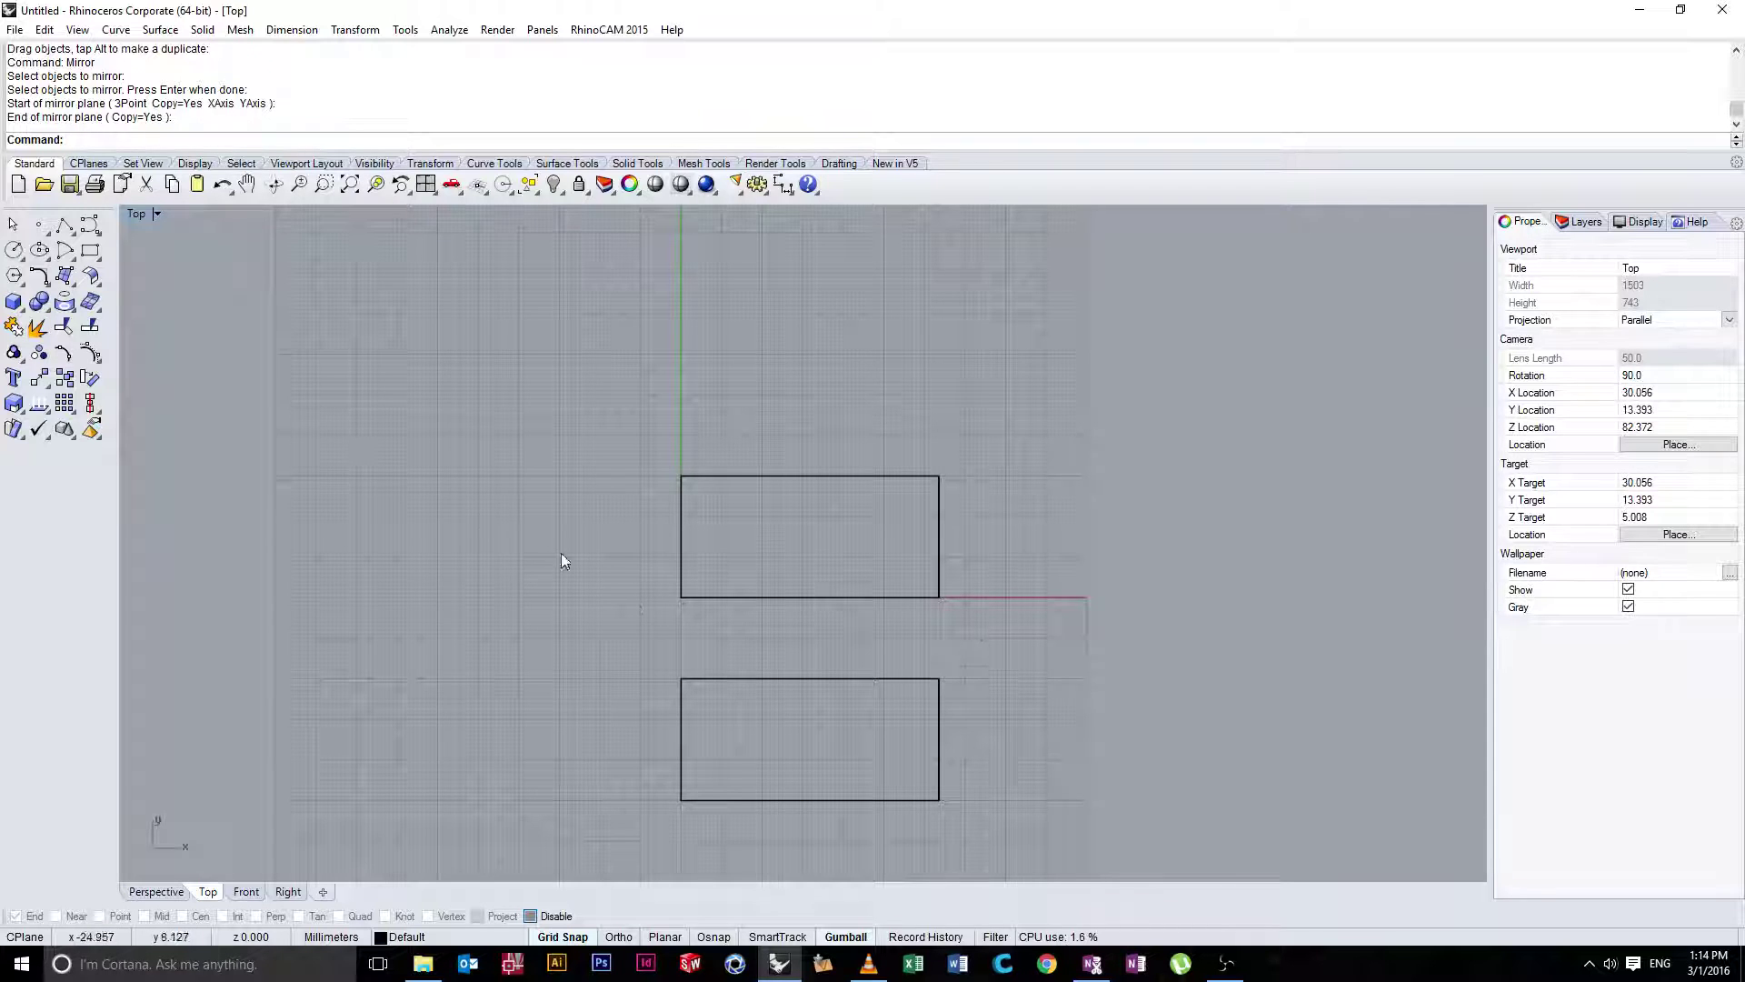
Try to mirror the original box in the Top viewport across a vertical line at x -10 with Copy=No, undo it and deselect the box
double_click(136, 214)
right_click_drag(1091, 437, 994, 476)
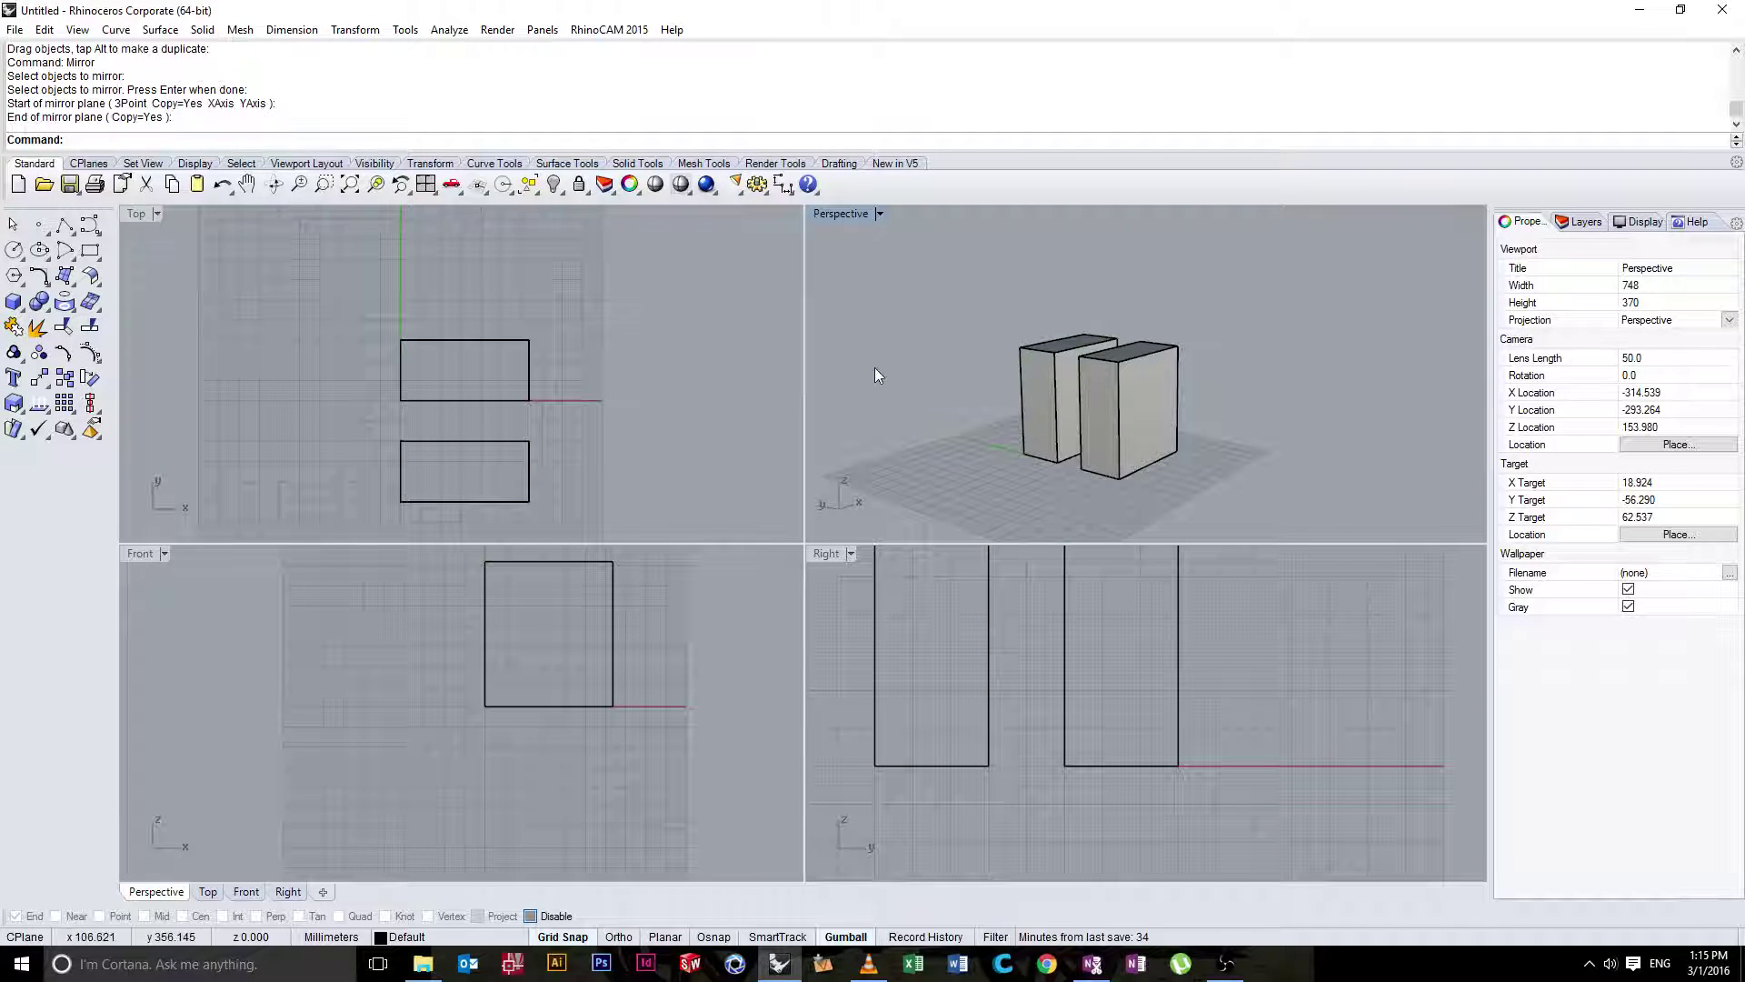
right_click(849, 387)
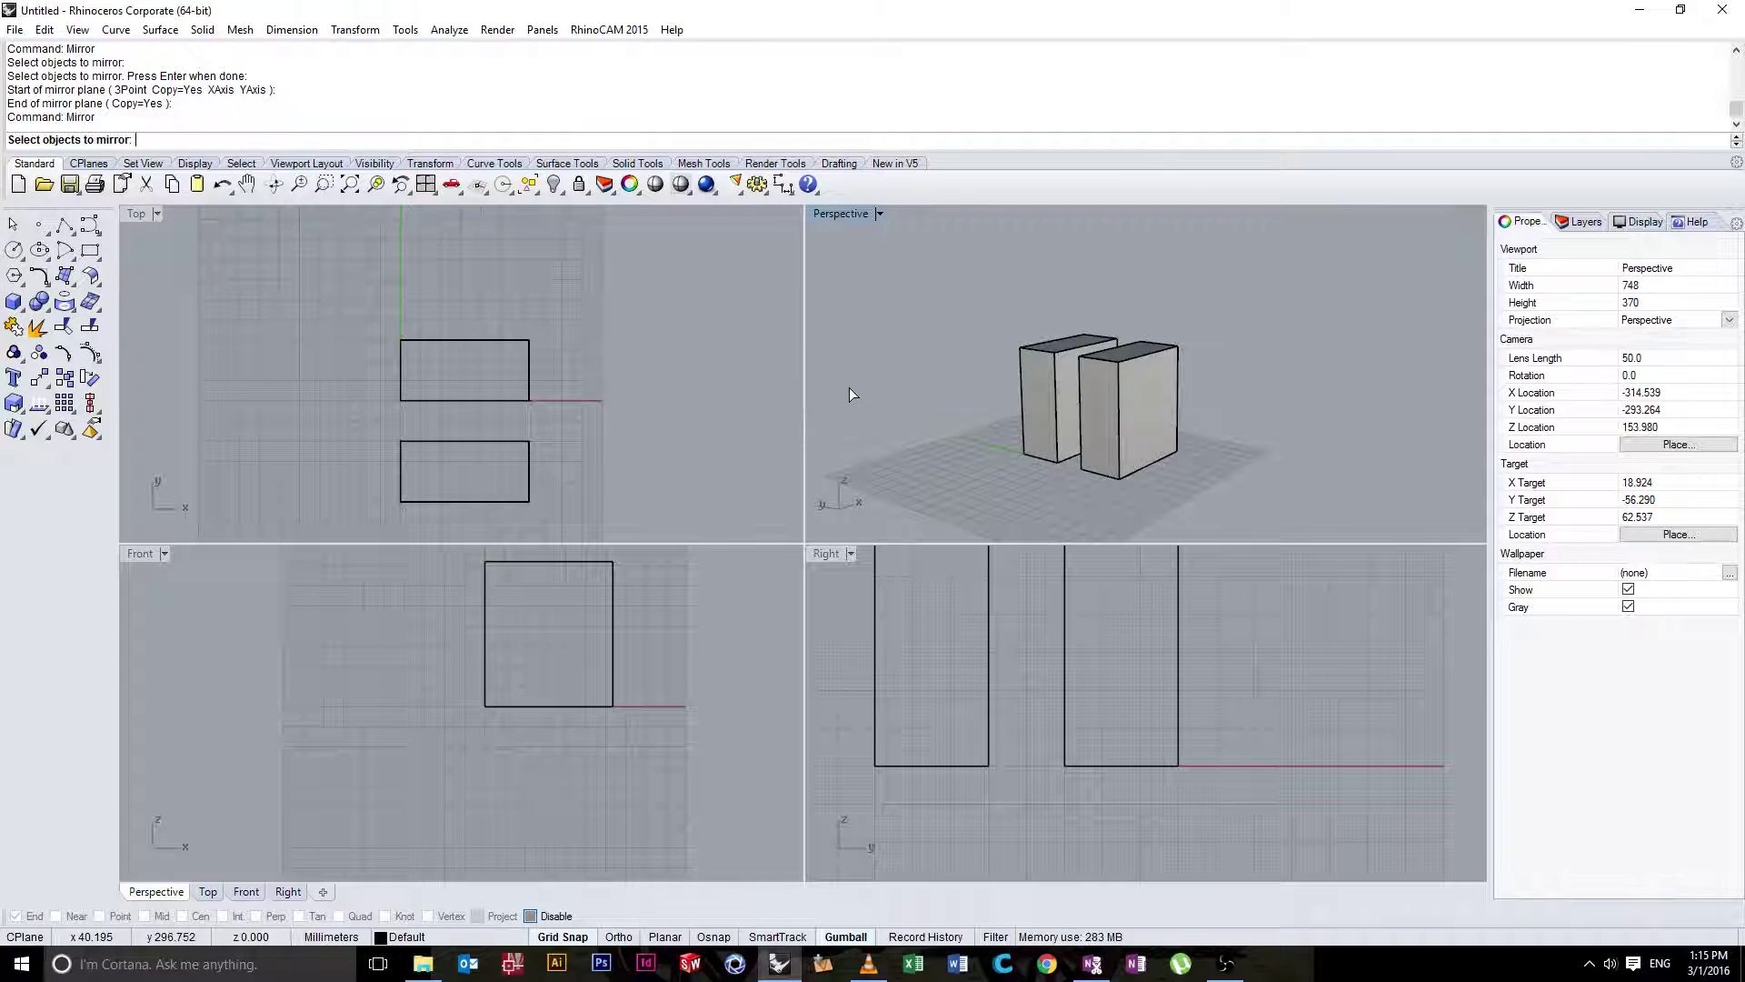
left_click(520, 342)
right_click(339, 333)
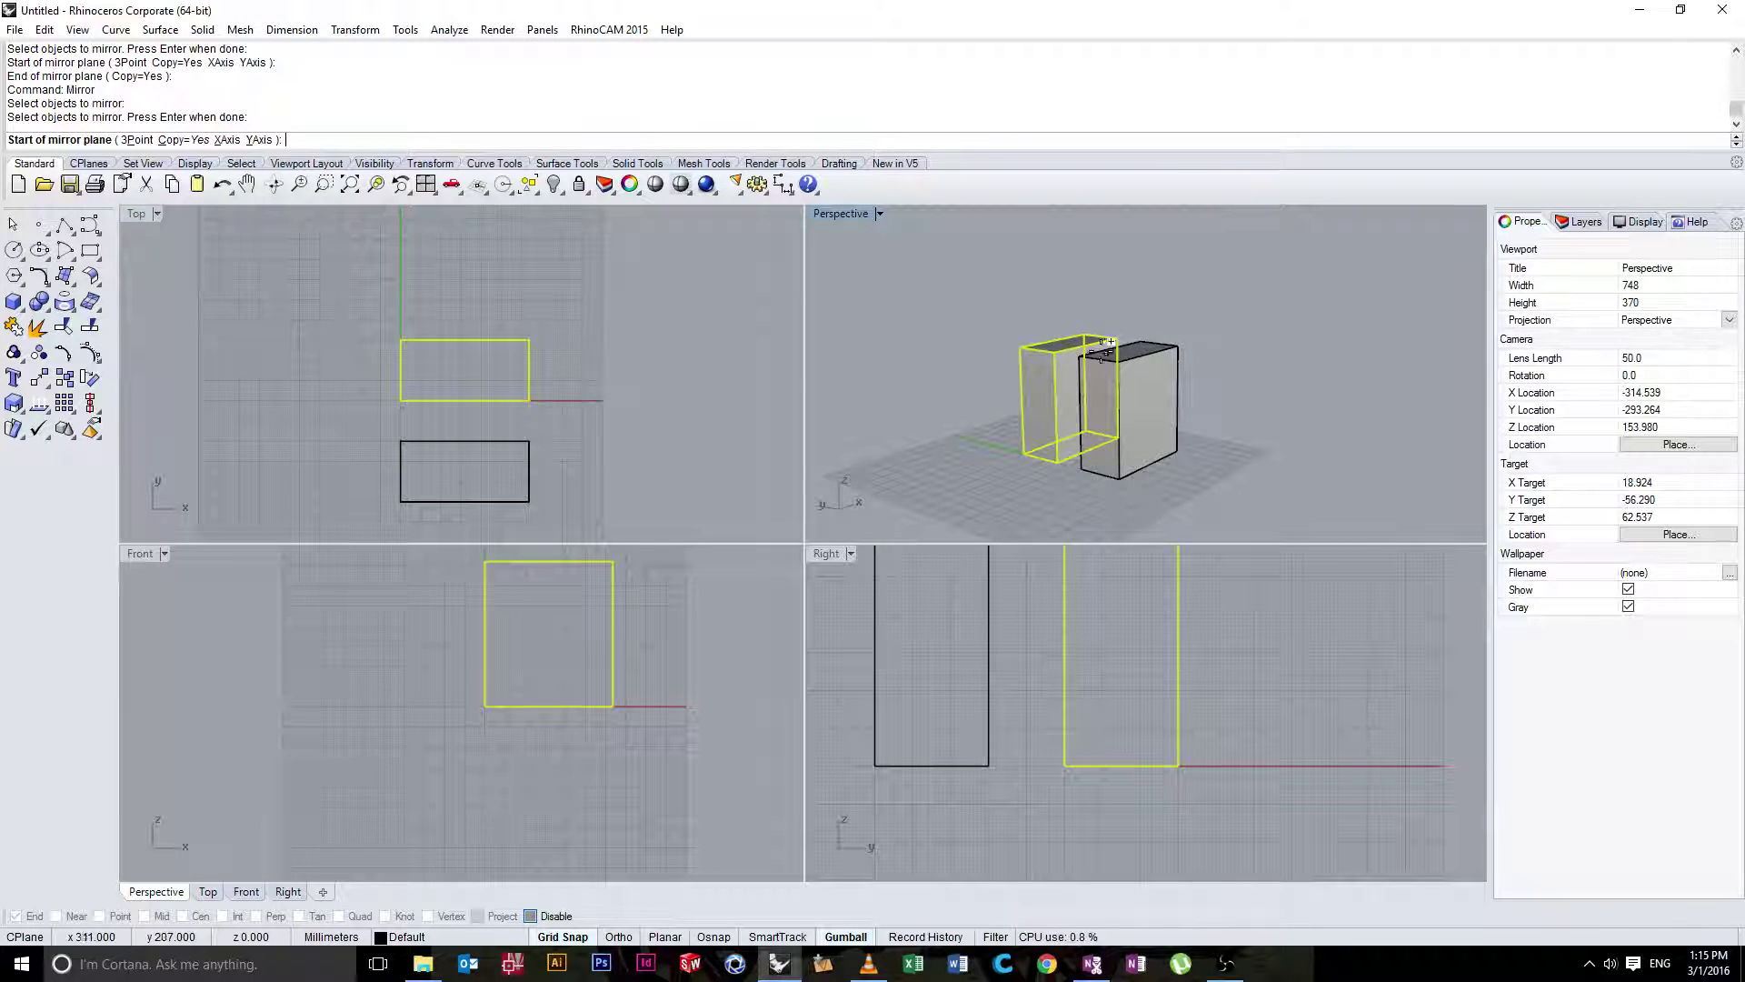
left_click(186, 140)
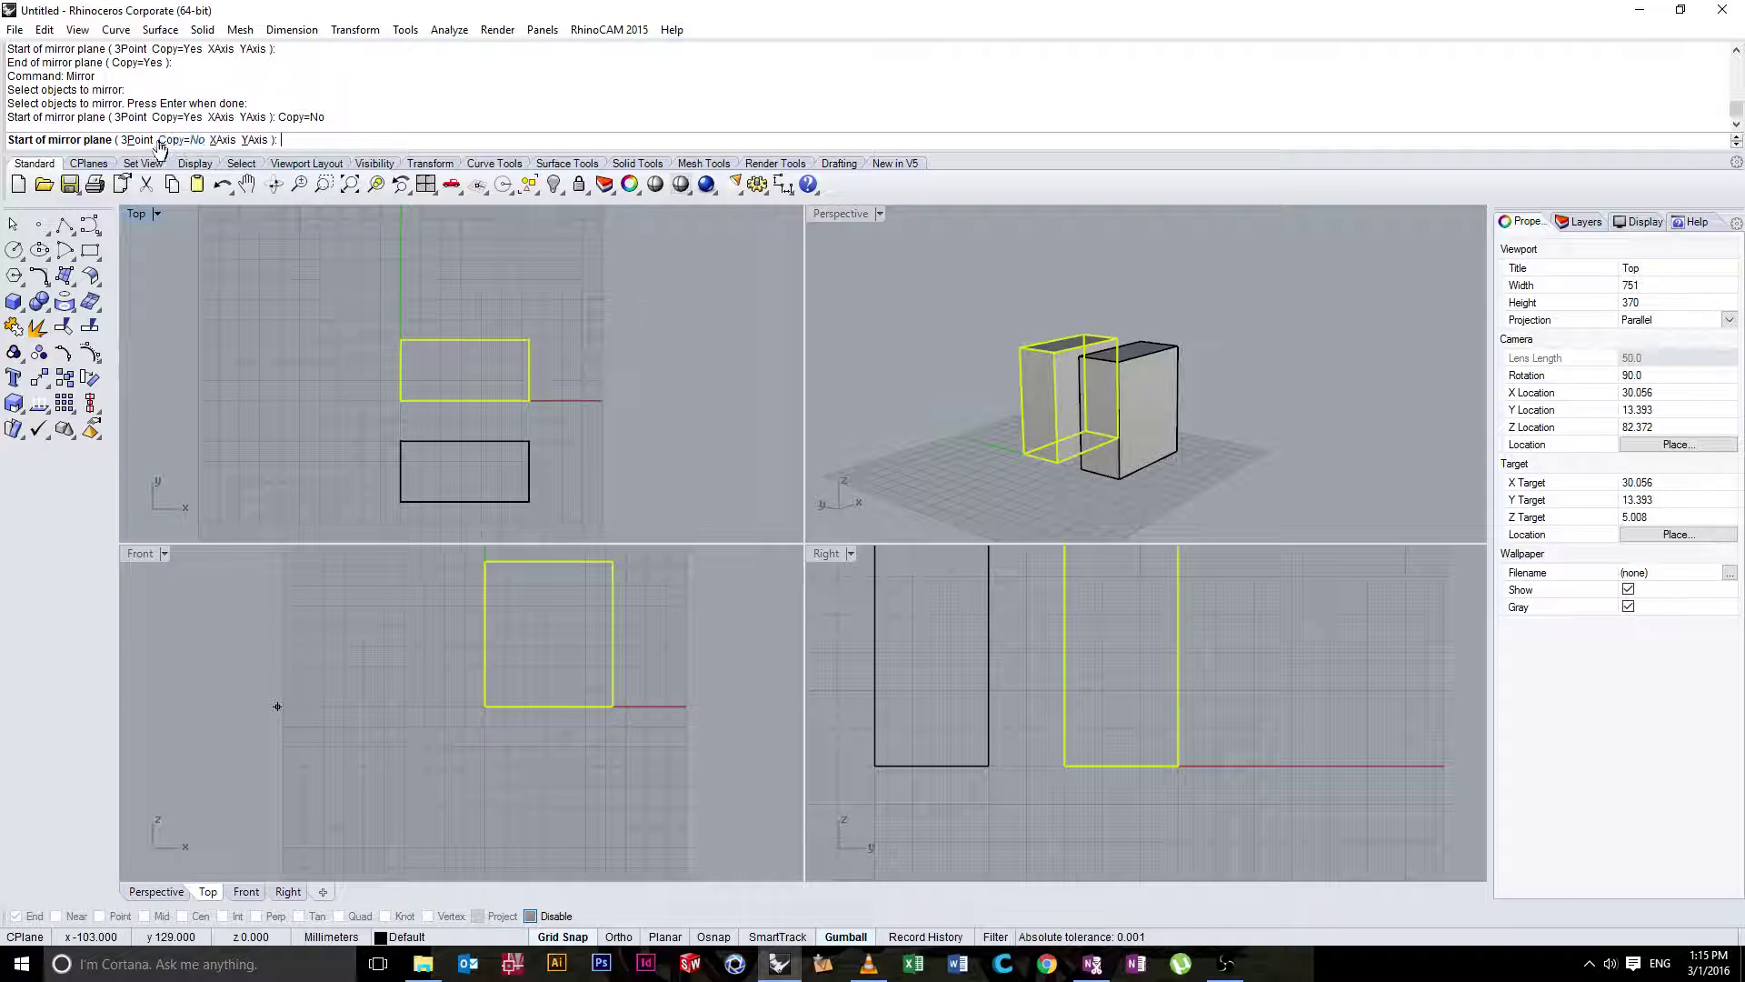
scroll(385, 339, "up", 3)
left_click(379, 339)
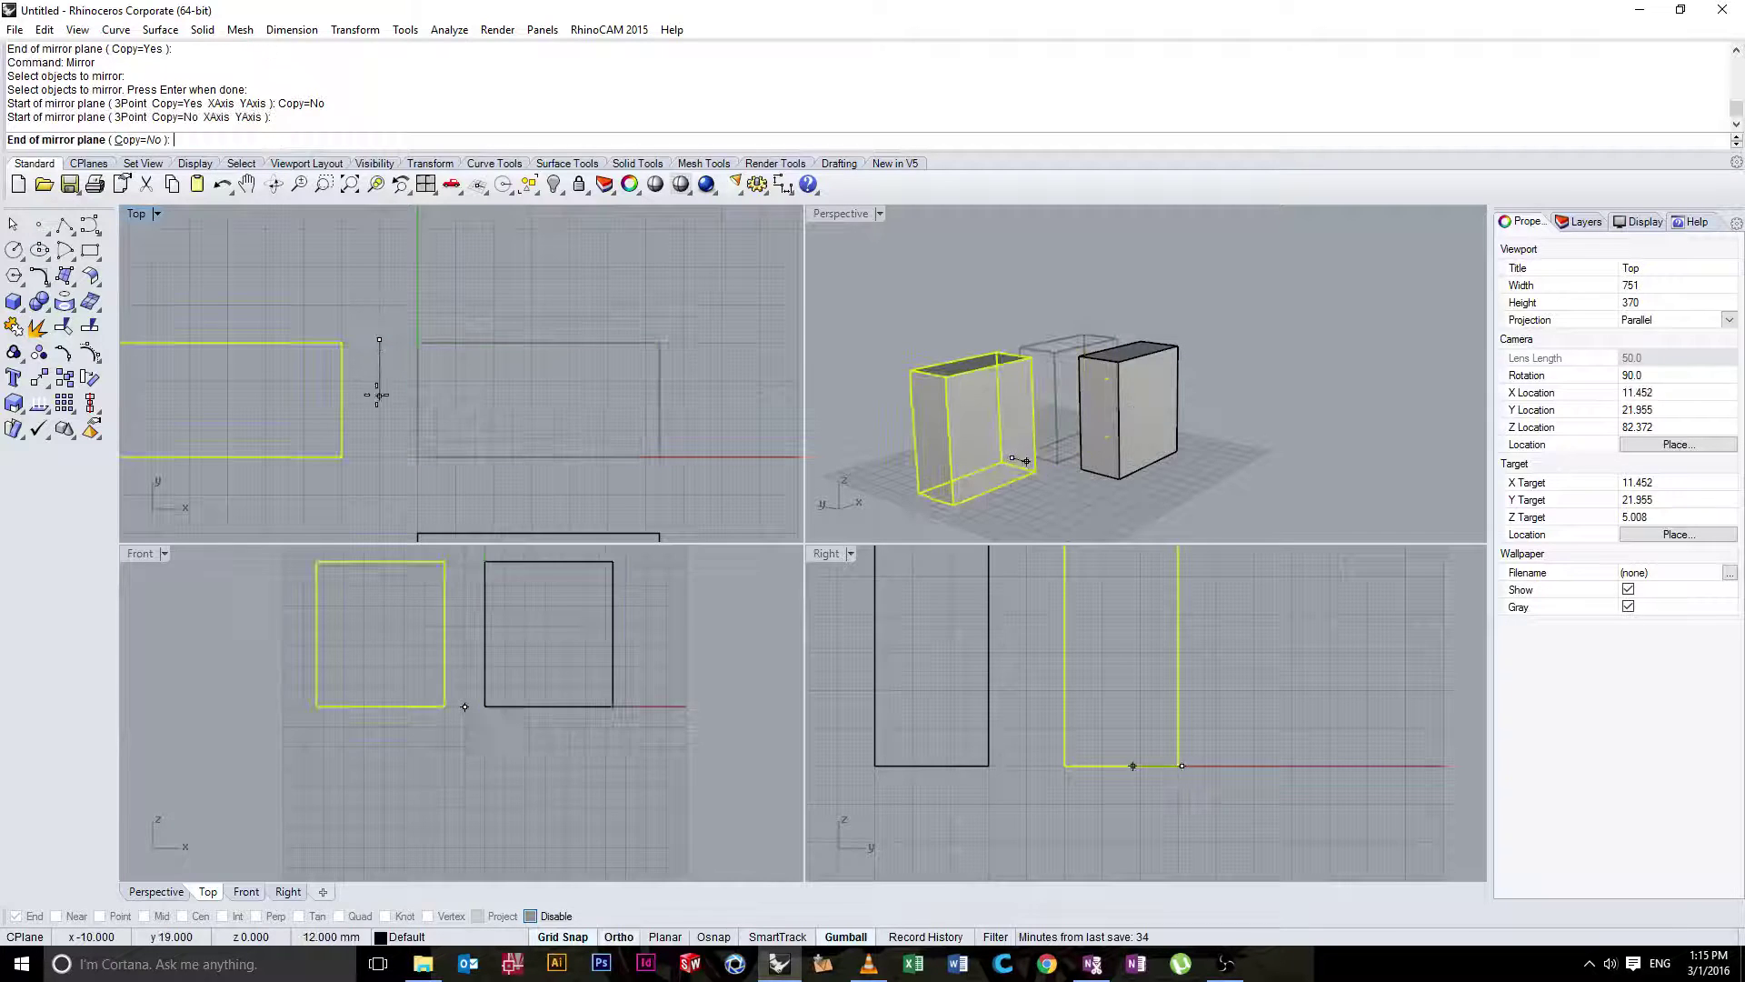
left_click(382, 471)
right_click_drag(944, 328, 1082, 427)
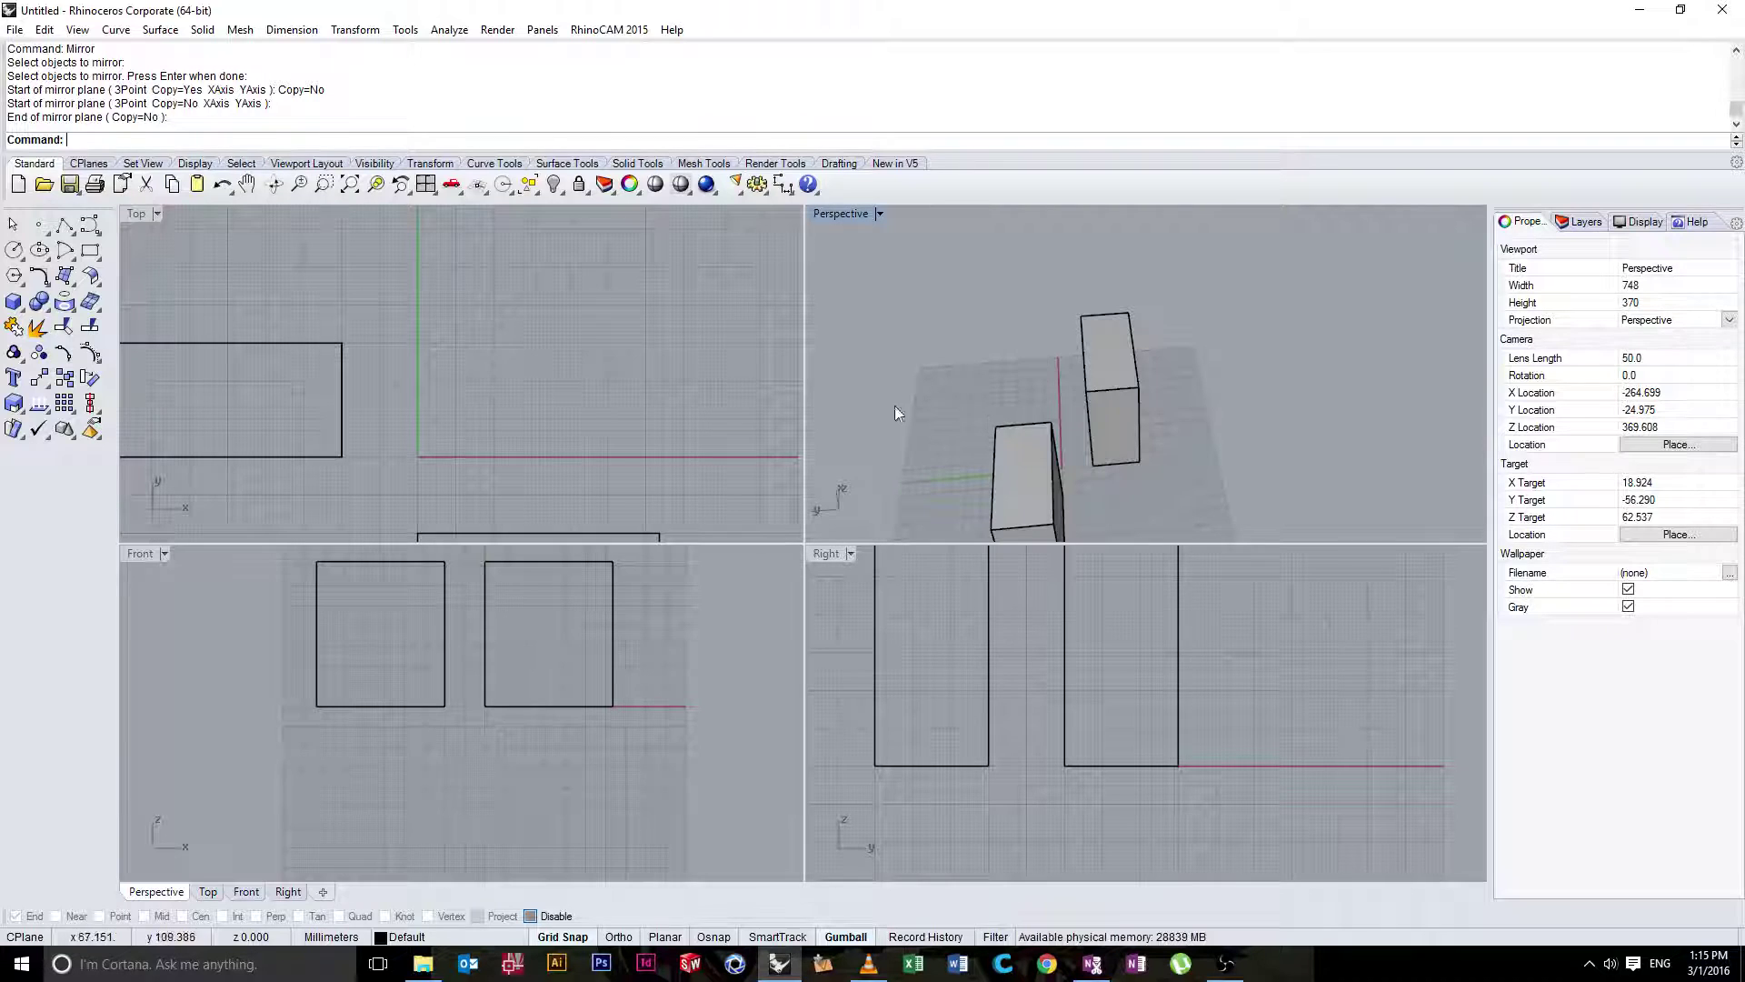
key("ctrl+z")
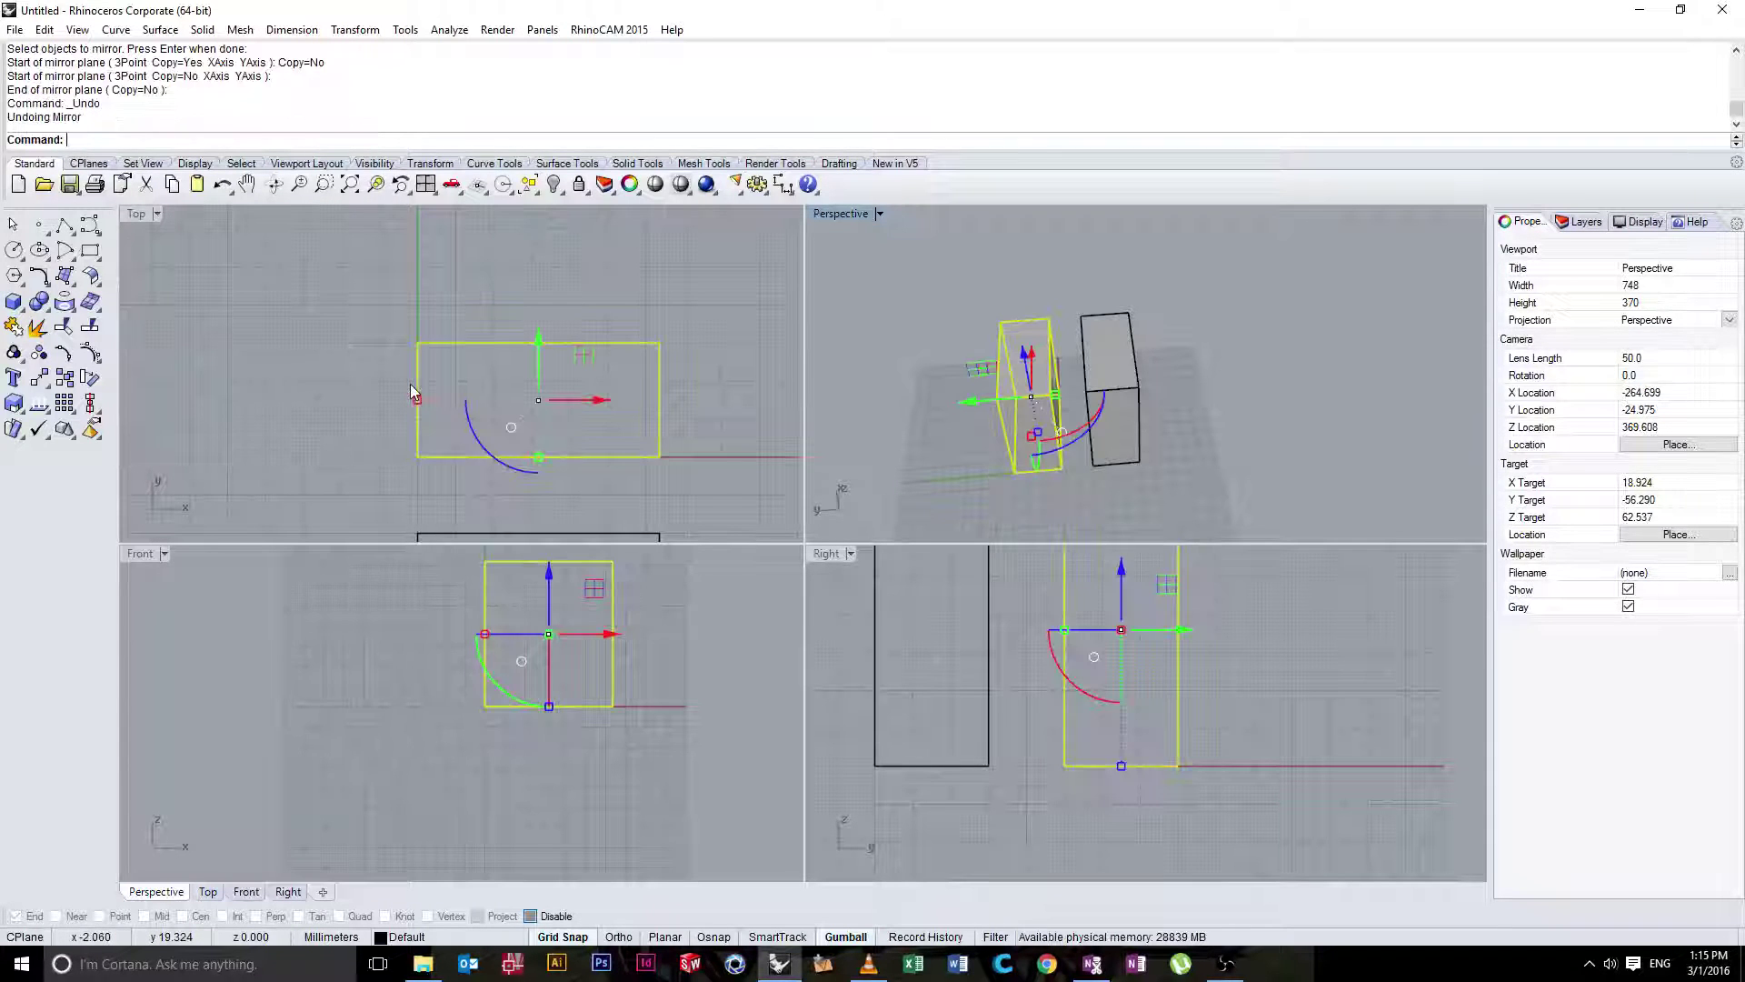
left_click(229, 264)
Restart Mirror on the original box in the Top viewport and toggle the Copy option repeatedly between Yes and No
right_click(487, 309)
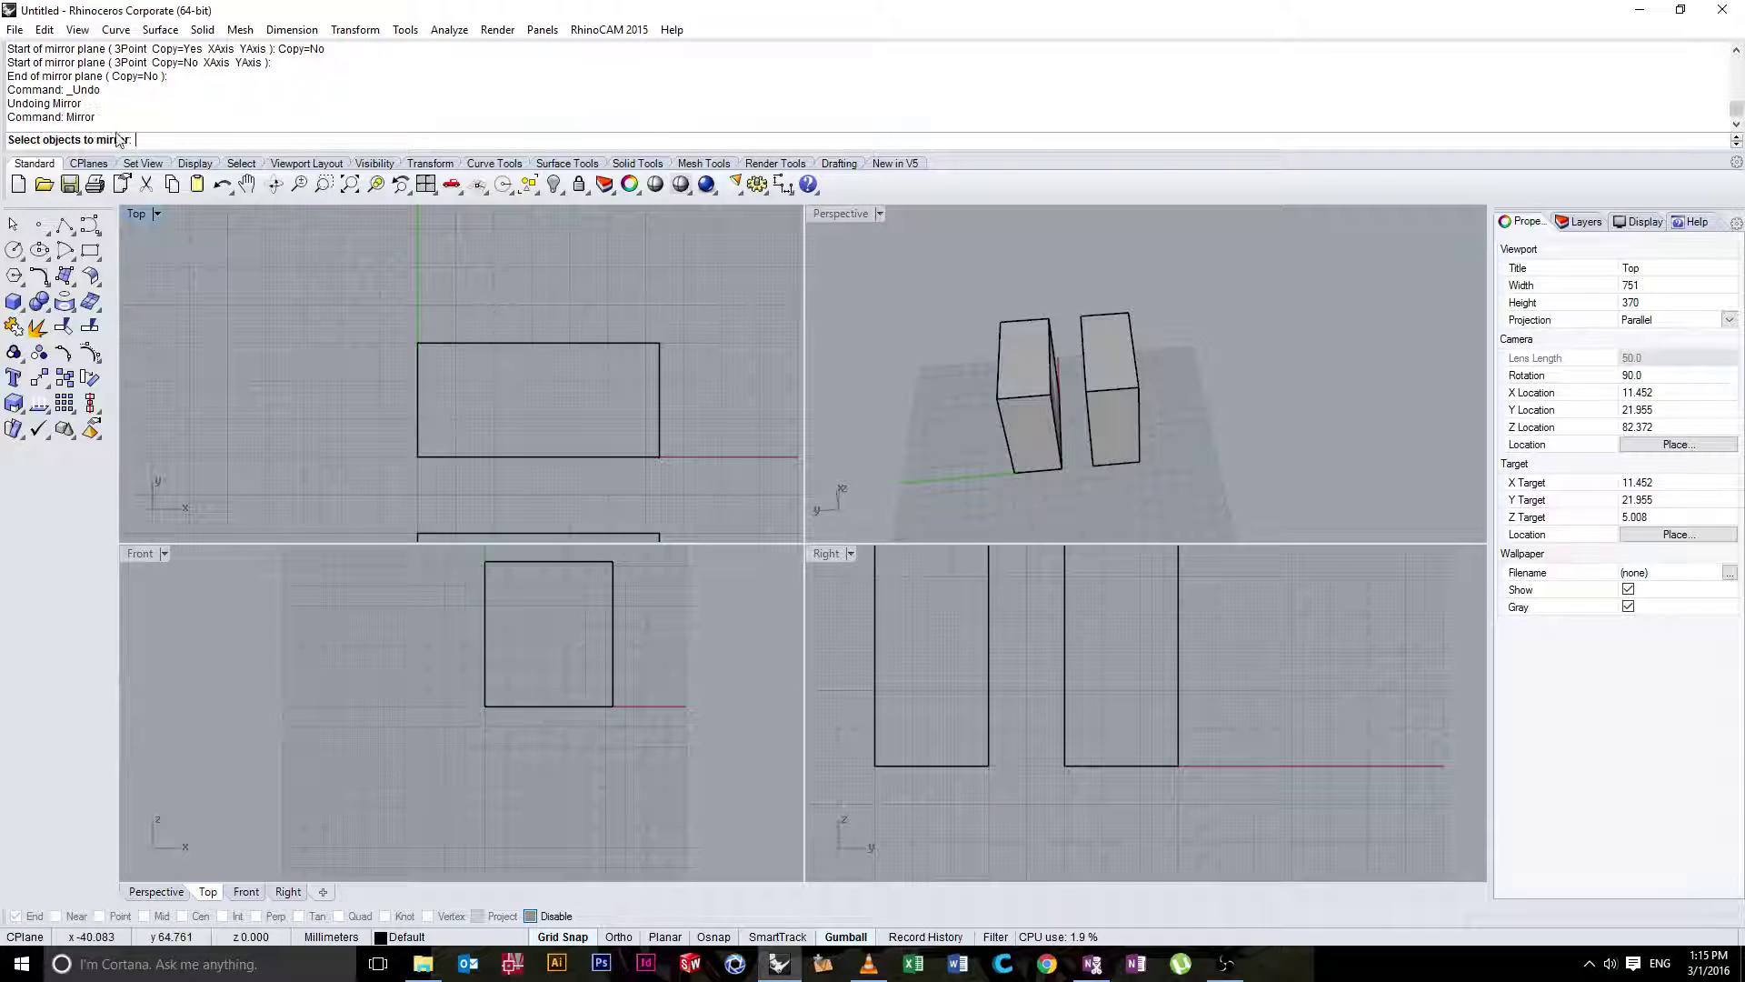
left_click(468, 342)
right_click(445, 311)
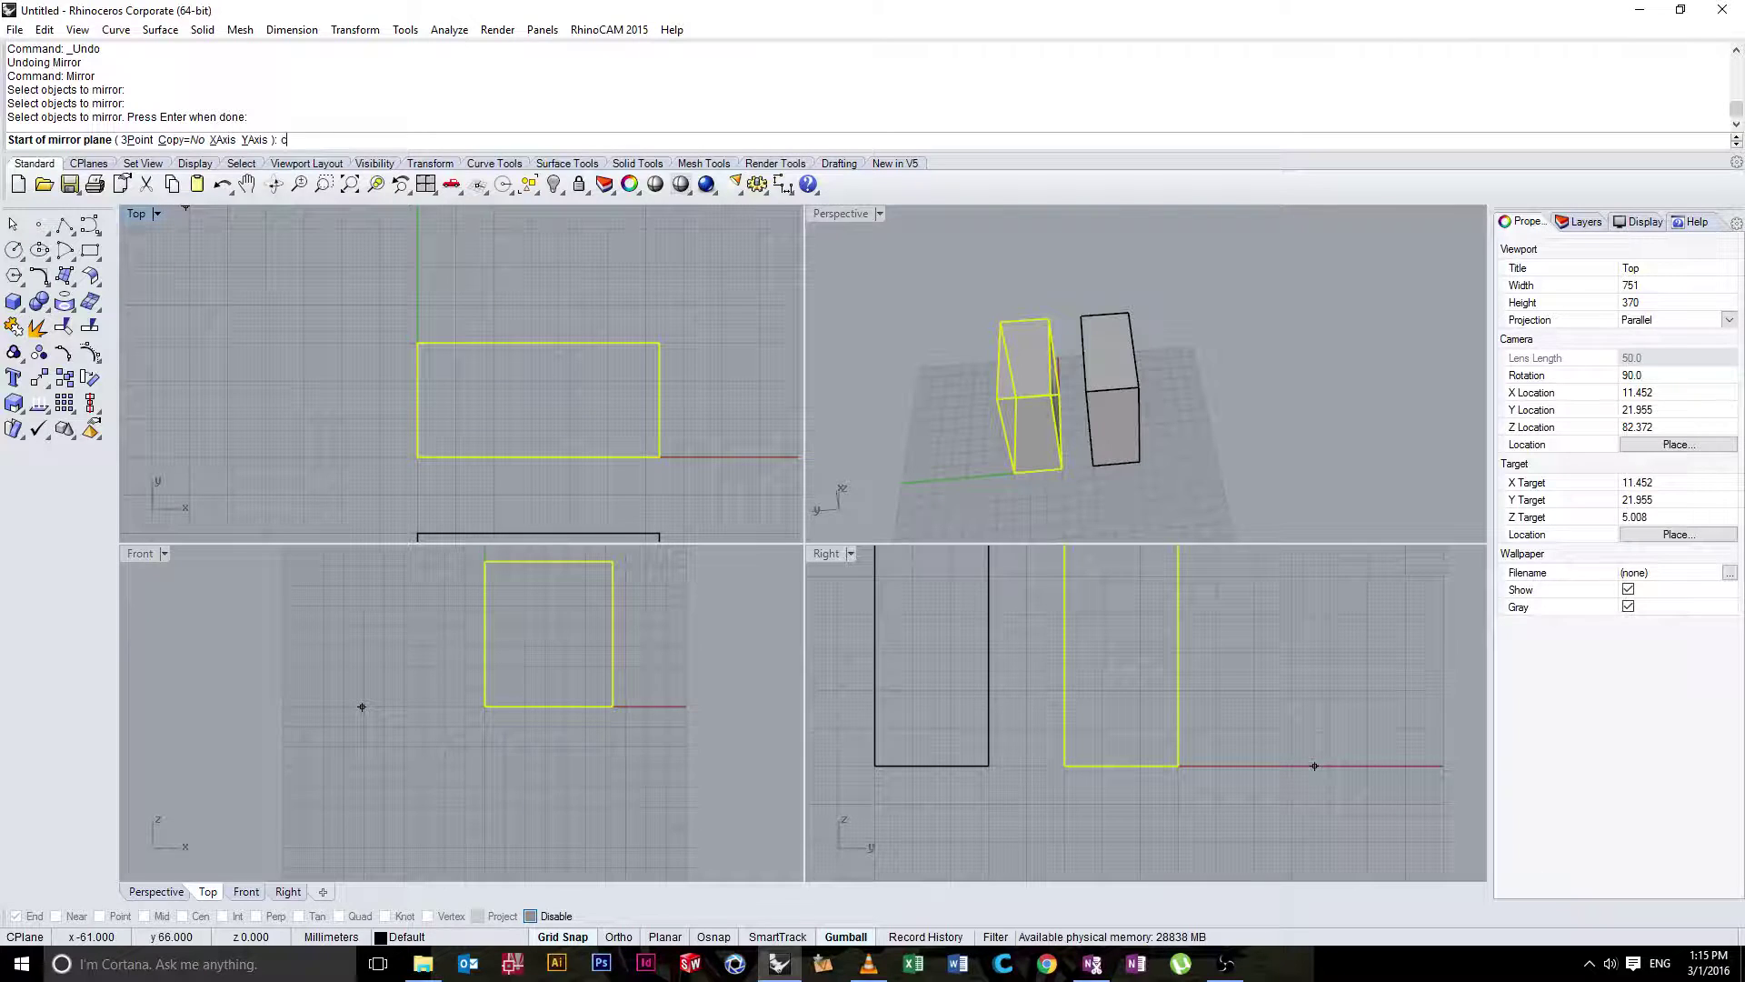
key("Return")
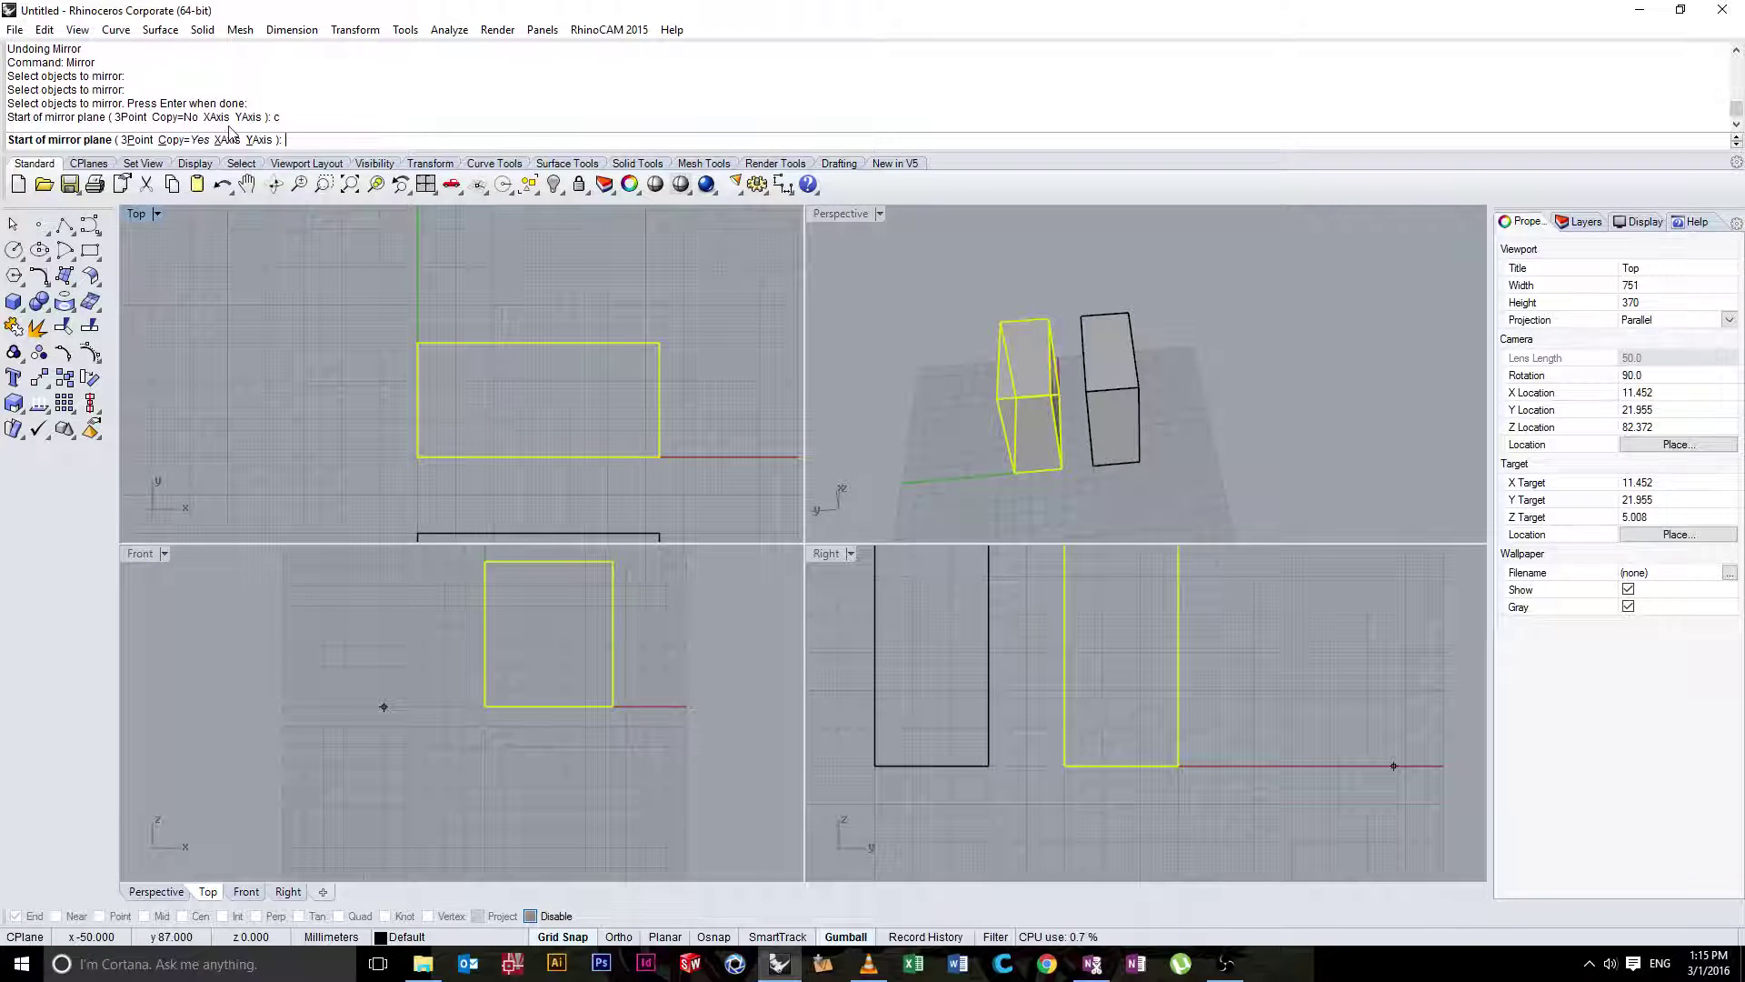
type("c")
key("Return")
type("c")
key("Return")
type("c c c c")
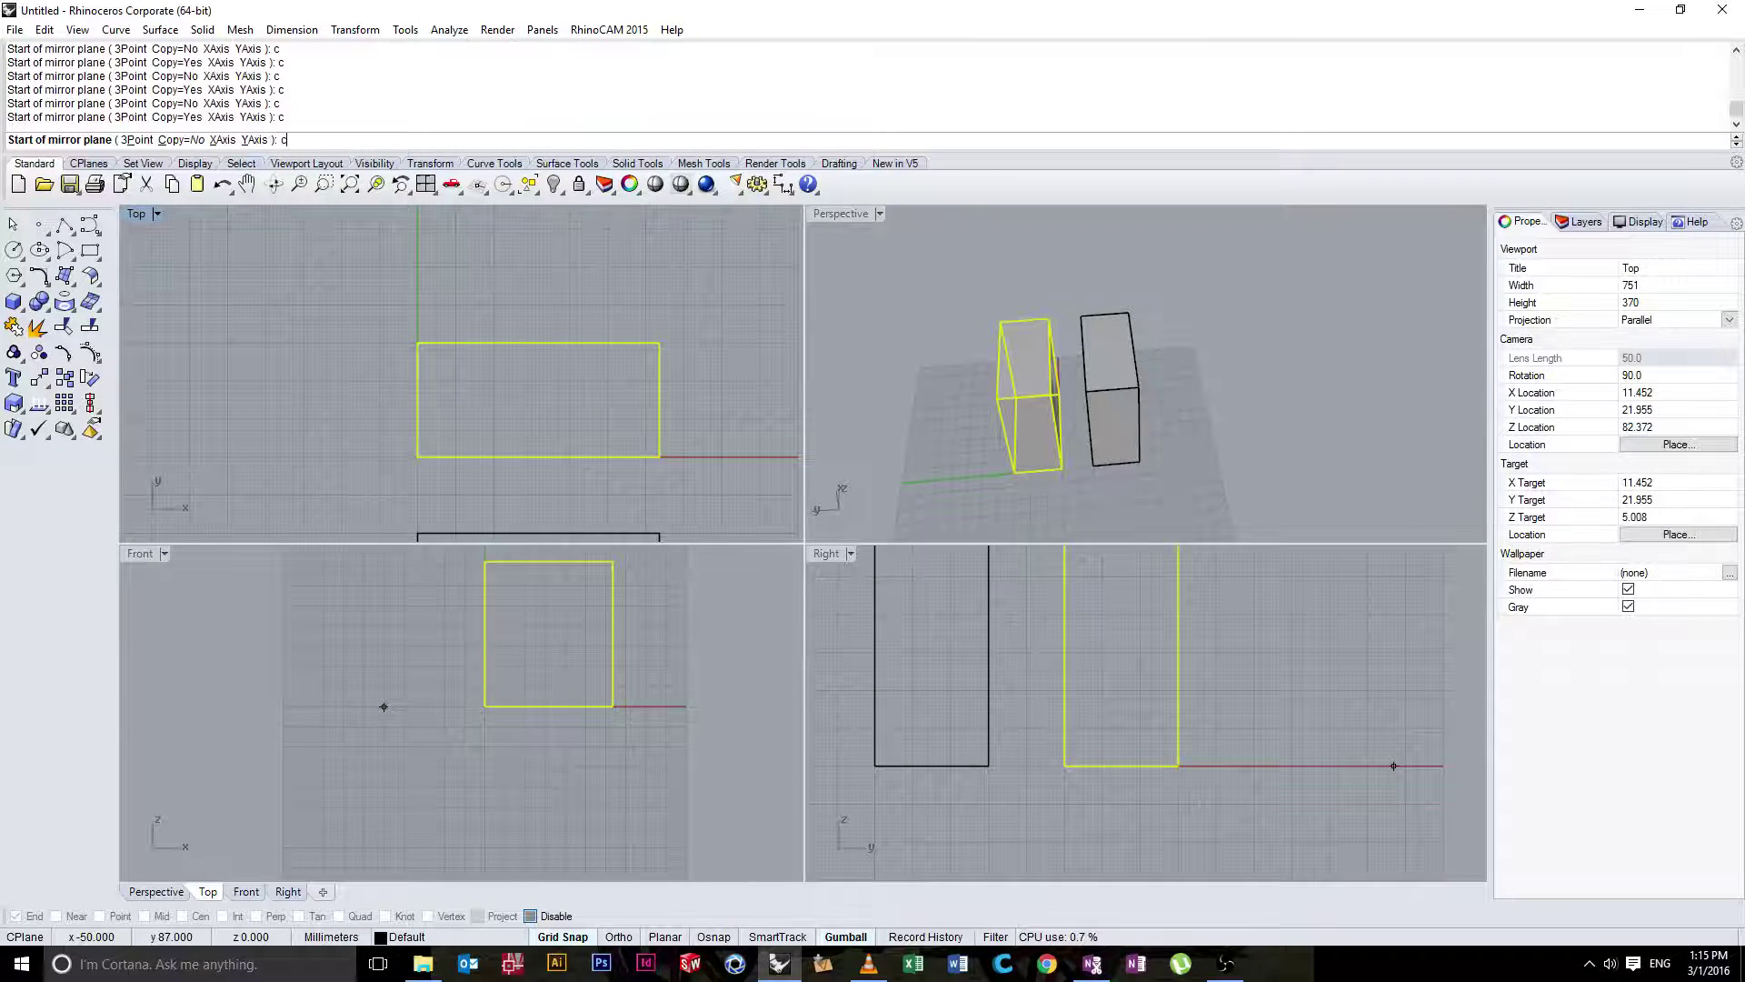